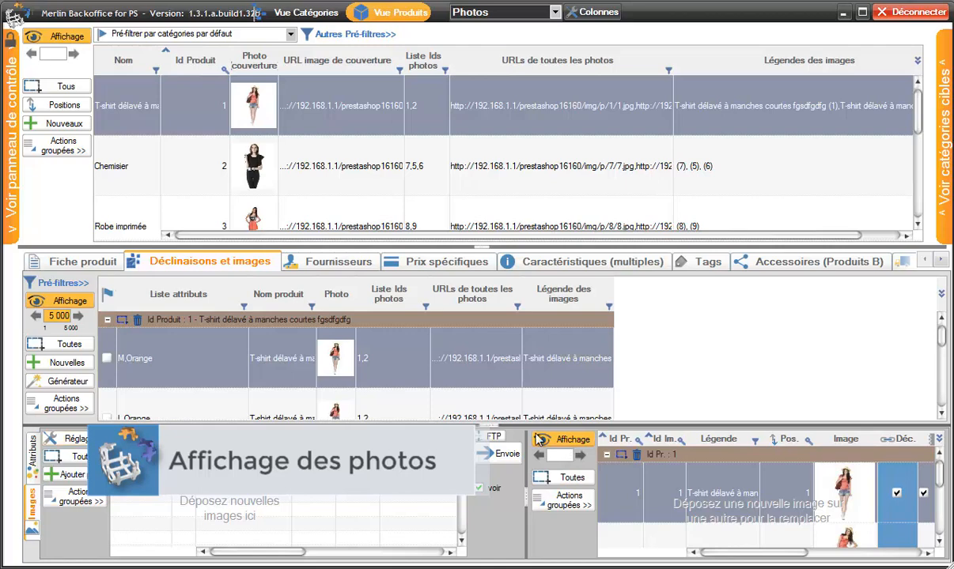
# - Review the product columns in the Photos table configuration, then validate and close it
pyautogui.click(77, 263)
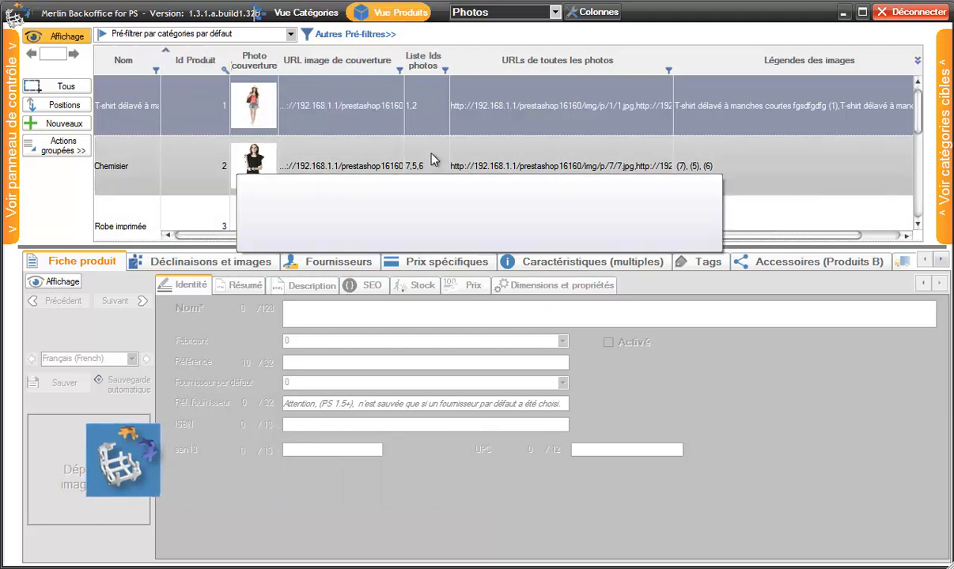
pyautogui.moveTo(920, 110); pyautogui.dragTo(920, 85)
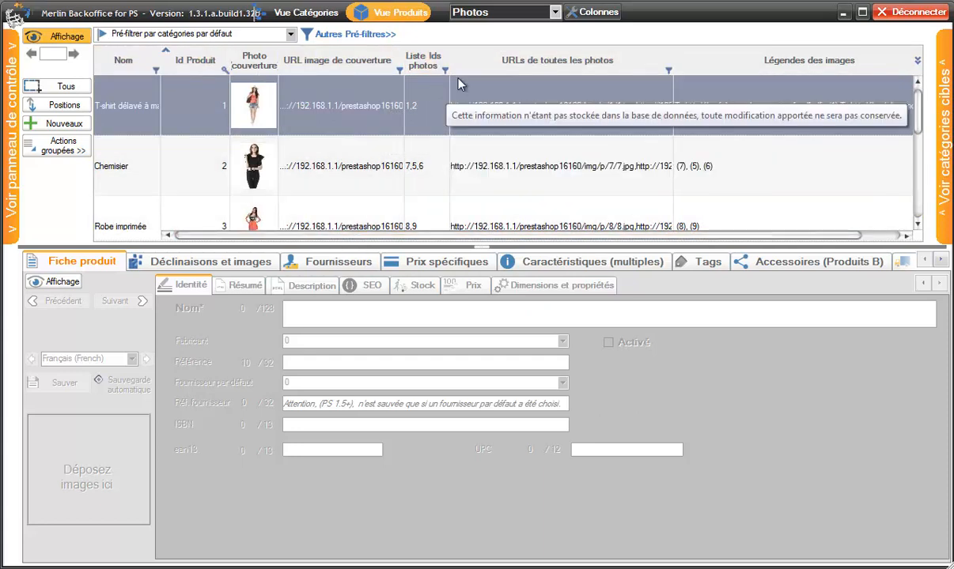
pyautogui.click(596, 14)
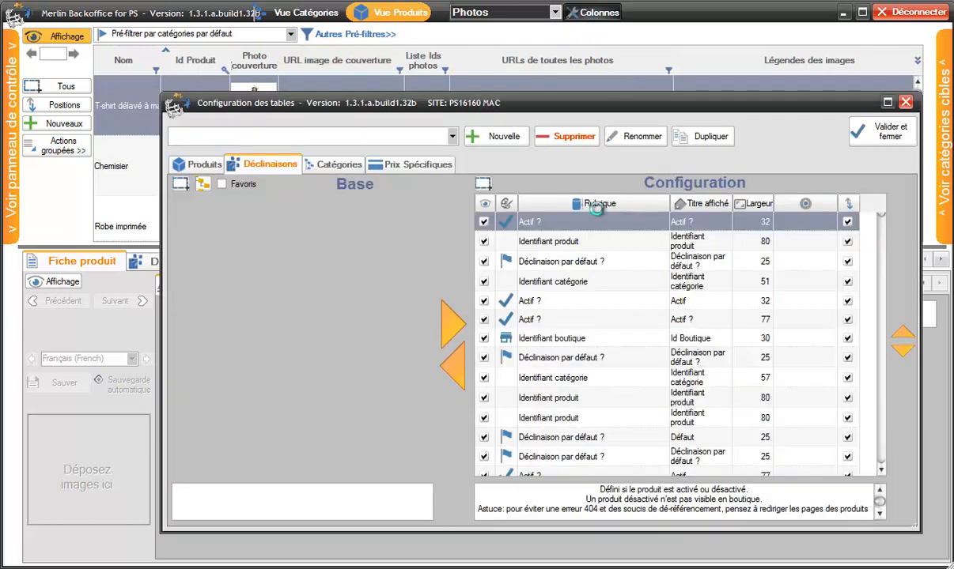
pyautogui.click(202, 165)
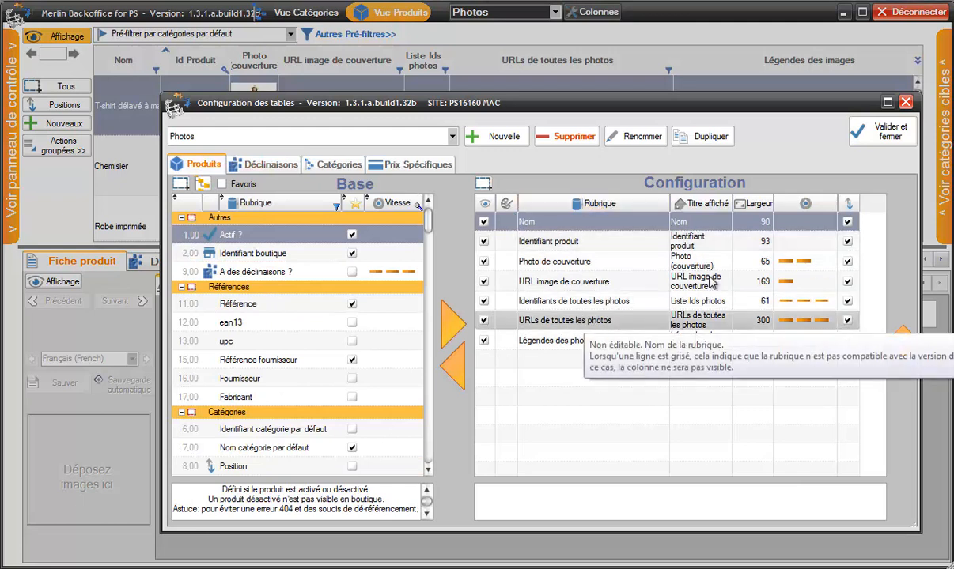
pyautogui.click(862, 130)
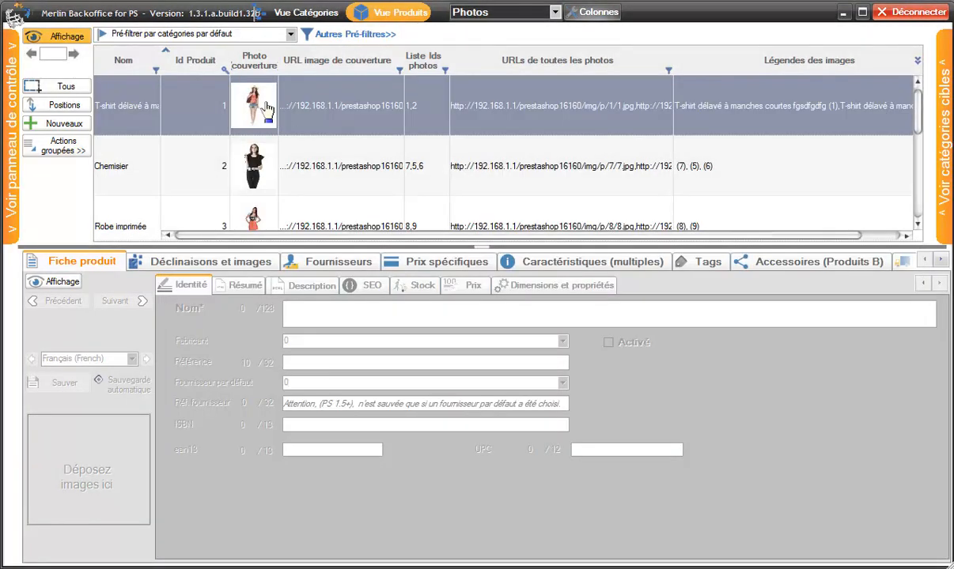
# - Look at the web page option for the first product's cover image URL and widen the URL image de couverture column
pyautogui.scroll(-3, 253, 102)
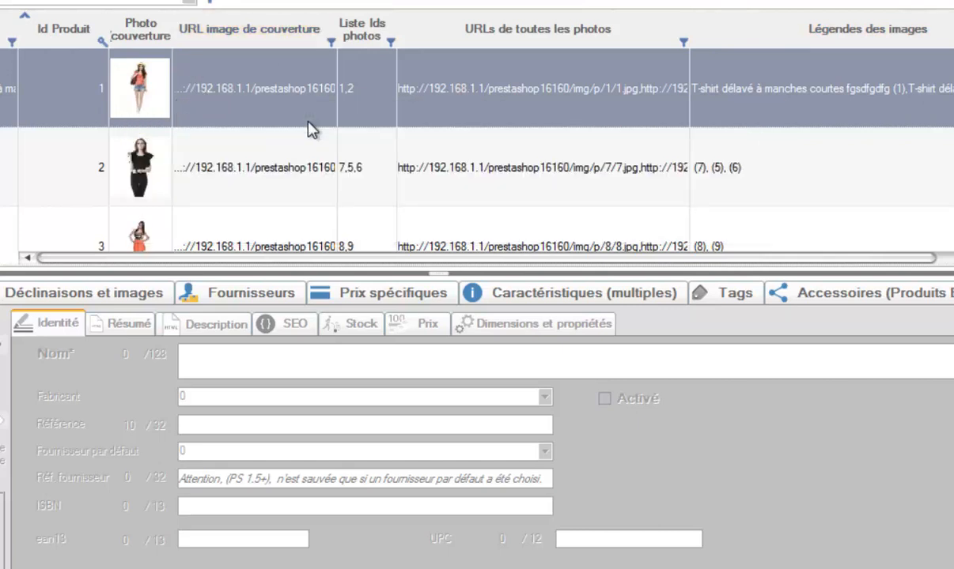
pyautogui.moveTo(337, 117)
pyautogui.mouseDown()
pyautogui.moveTo(394, 123)
pyautogui.moveTo(422, 111)
pyautogui.moveTo(330, 111)
pyautogui.mouseUp()
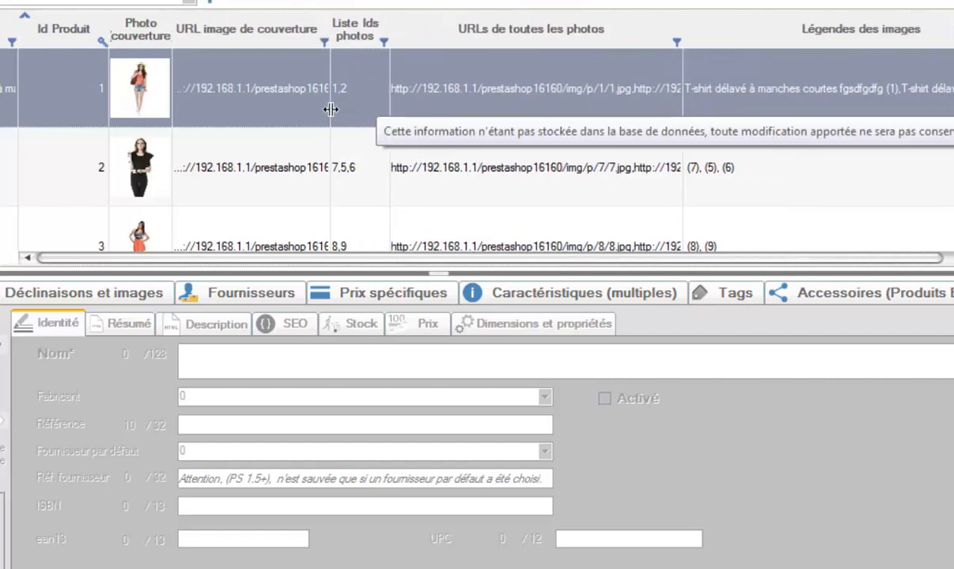
pyautogui.rightClick(233, 94)
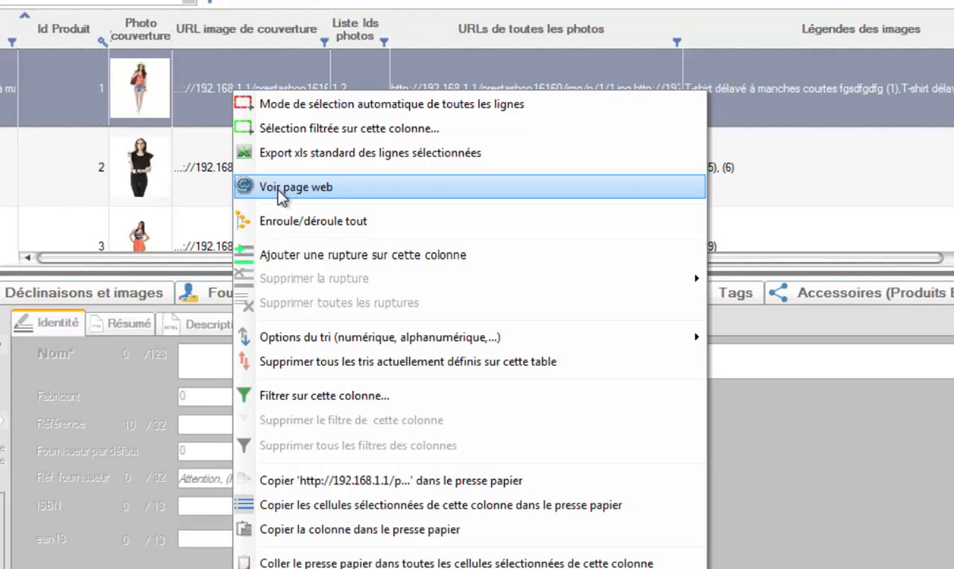
pyautogui.click(200, 100)
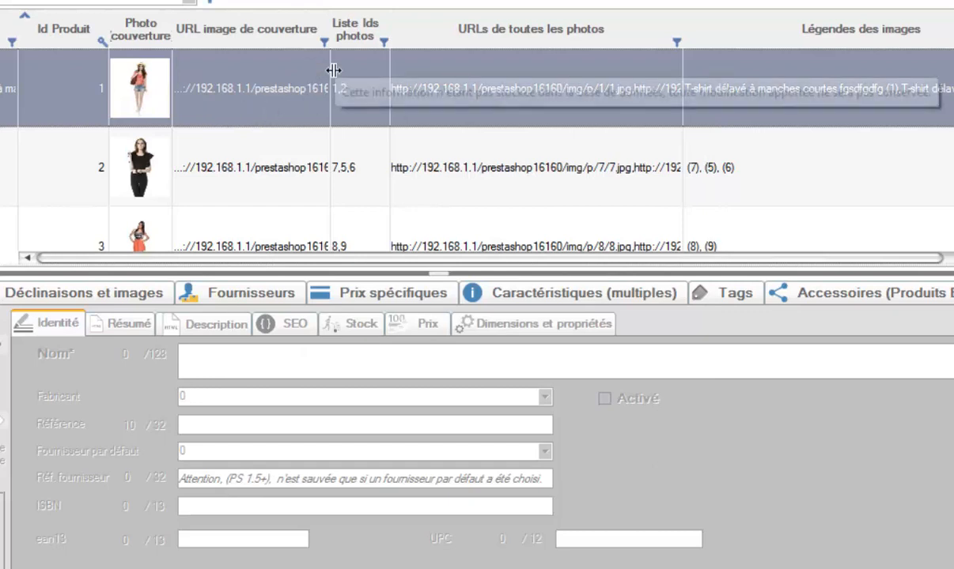
pyautogui.moveTo(331, 68); pyautogui.dragTo(351, 71)
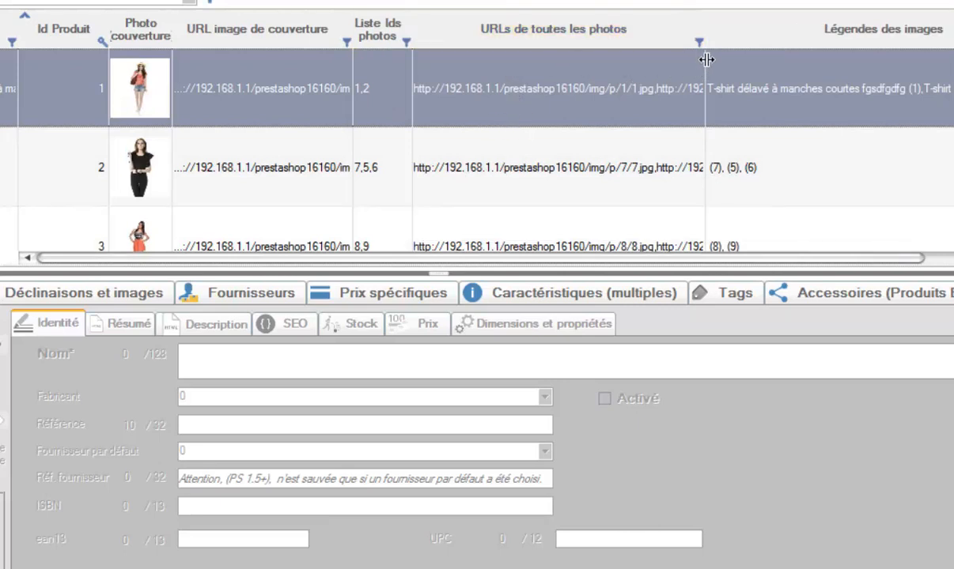
# - Adjust the width of the product table's URLs de toutes les photos column and look through the image captions
pyautogui.moveTo(704, 60); pyautogui.dragTo(755, 58)
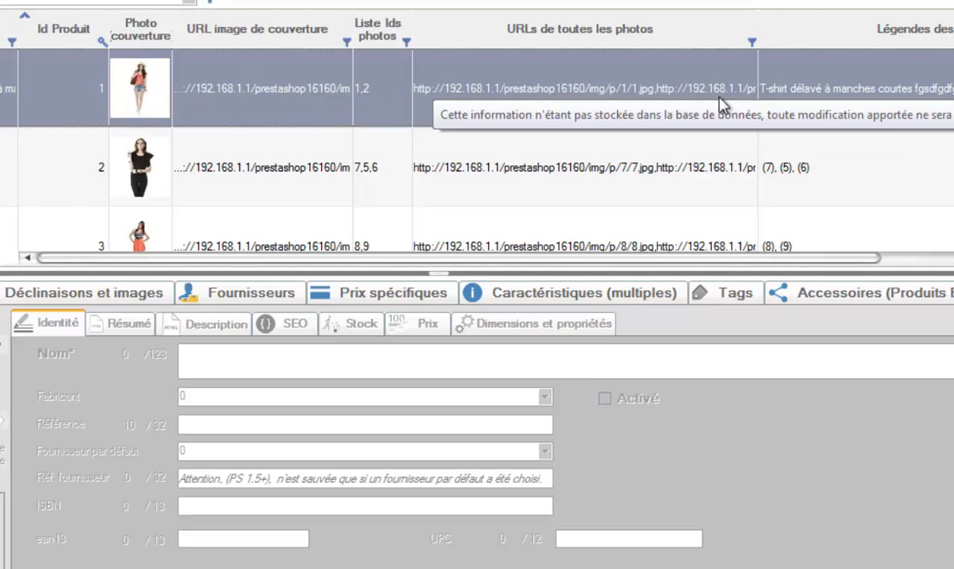
pyautogui.moveTo(758, 71); pyautogui.dragTo(663, 70)
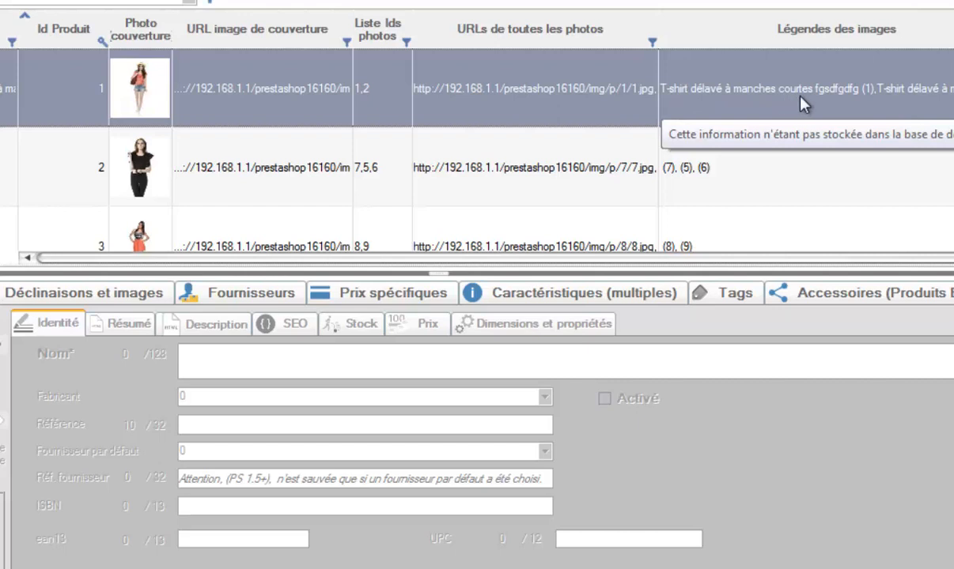
pyautogui.scroll(-2, 854, 98)
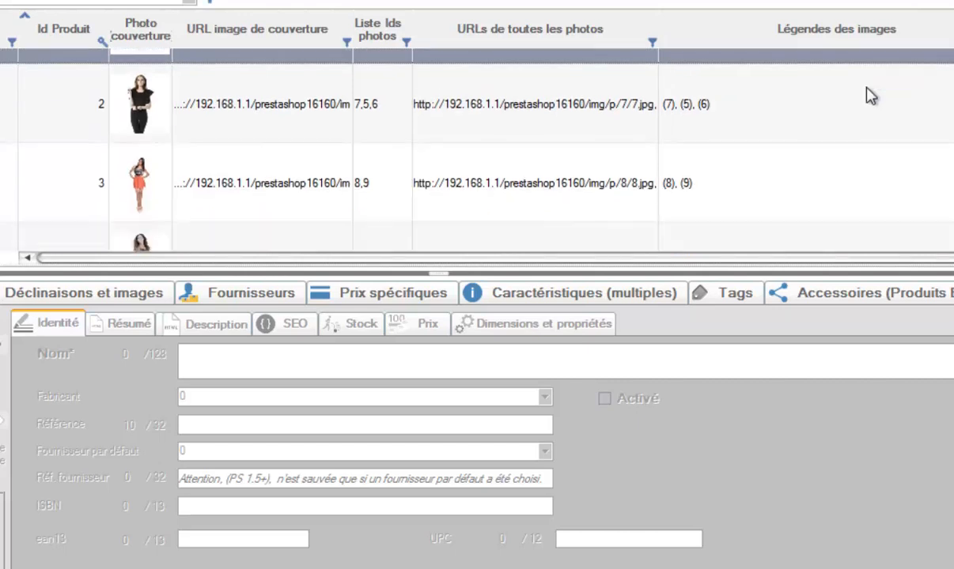
pyautogui.scroll(2, 870, 99)
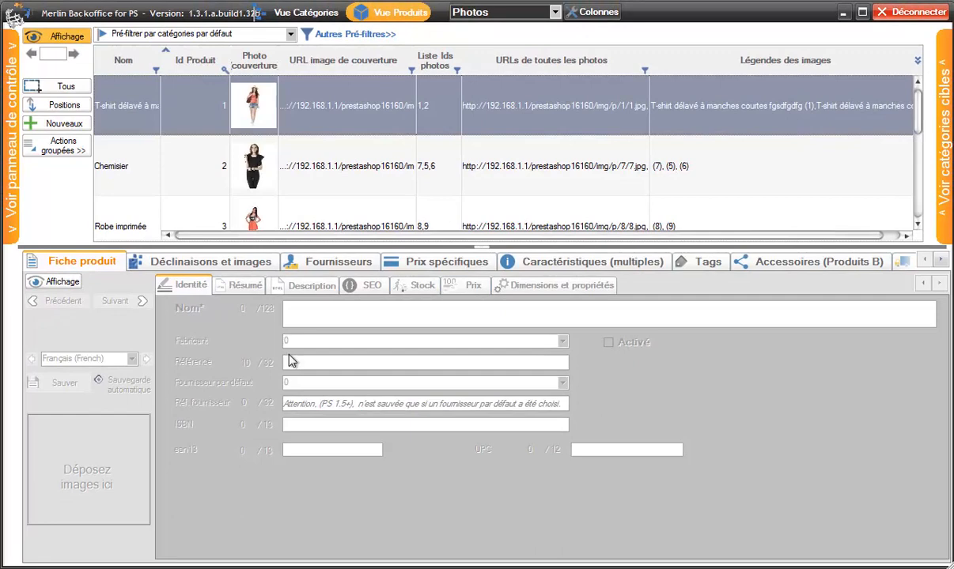
# - Display the first T-shirt's combinations and widen their URLs de toutes les photos and Légende des images columns
pyautogui.click(209, 261)
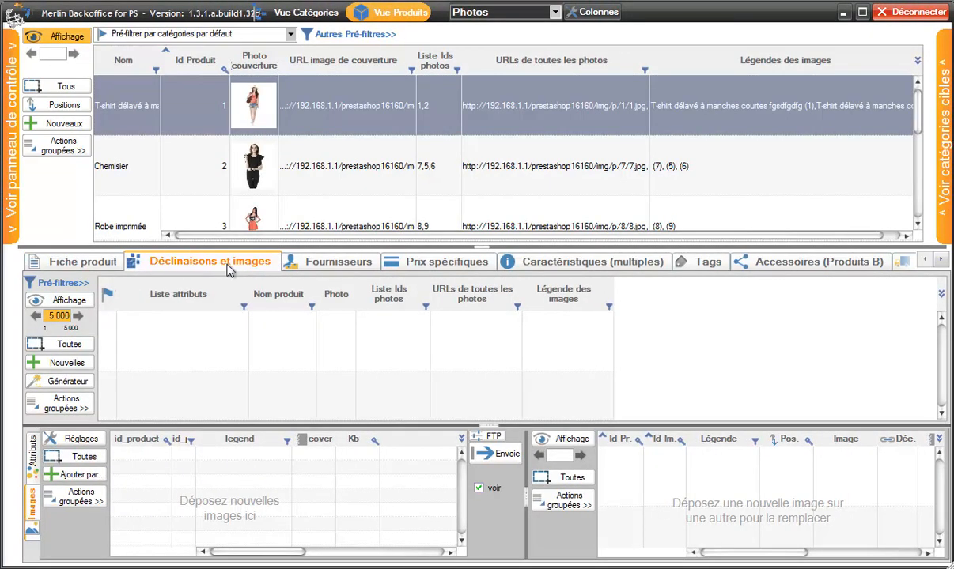
pyautogui.click(68, 300)
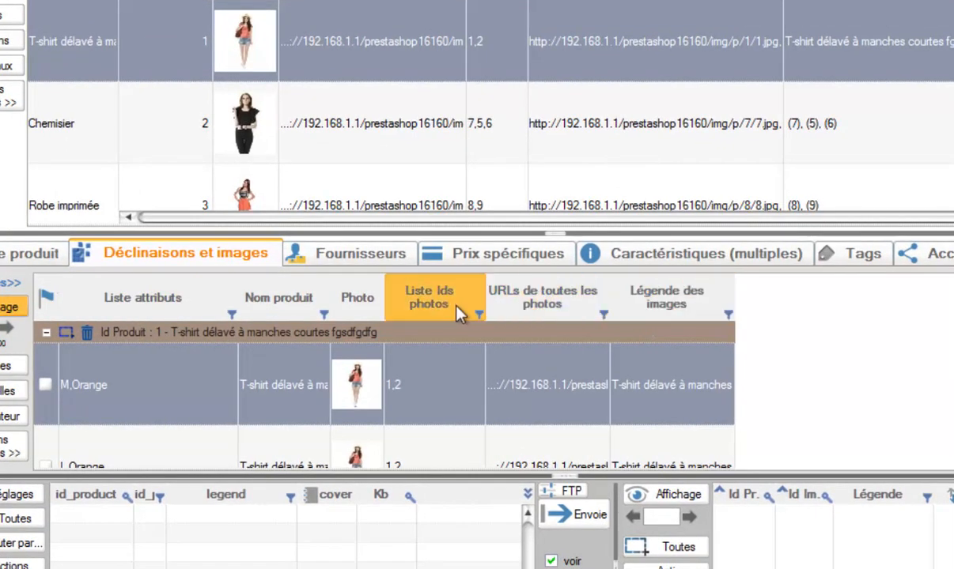
pyautogui.scroll(-3, 458, 335)
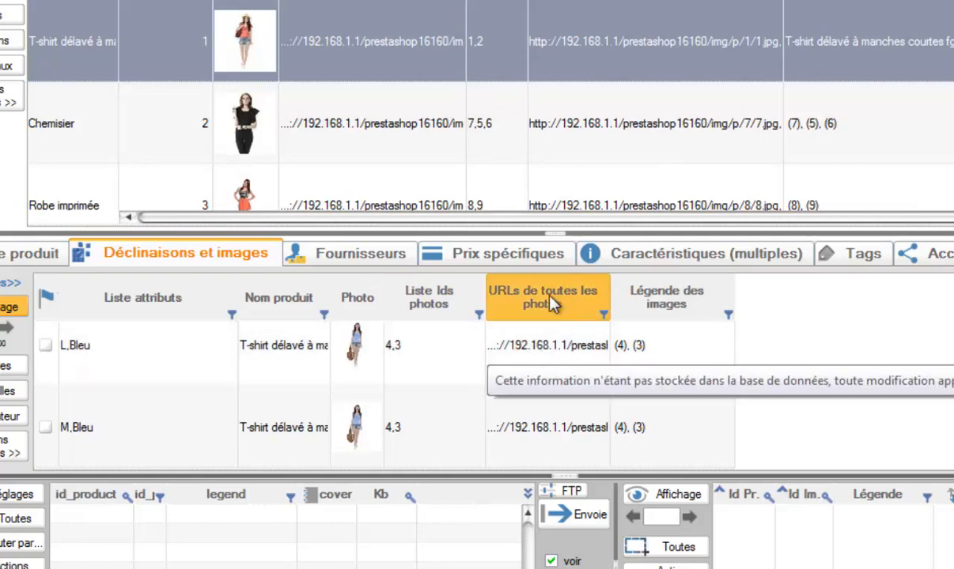
pyautogui.moveTo(609, 340); pyautogui.dragTo(685, 334)
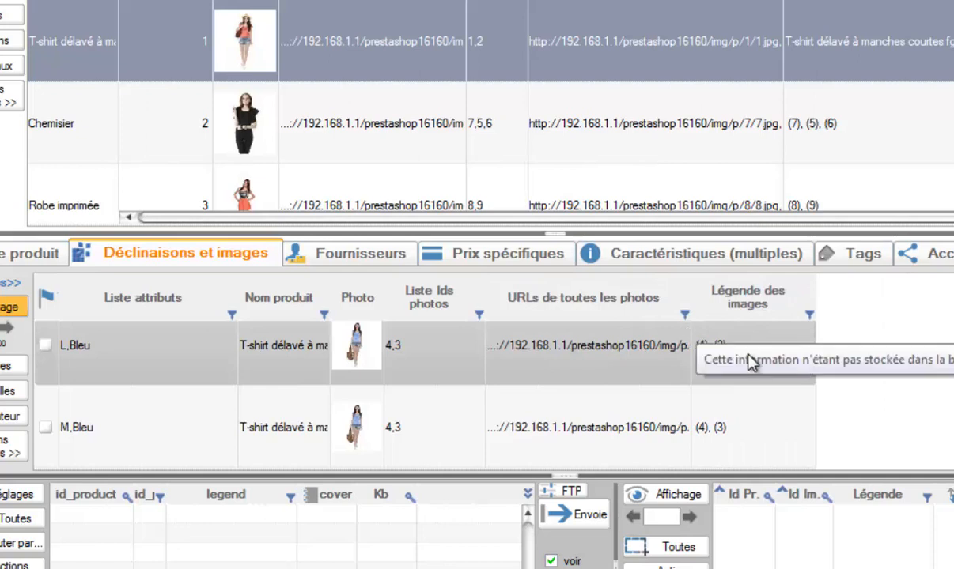
pyautogui.moveTo(814, 348); pyautogui.dragTo(844, 346)
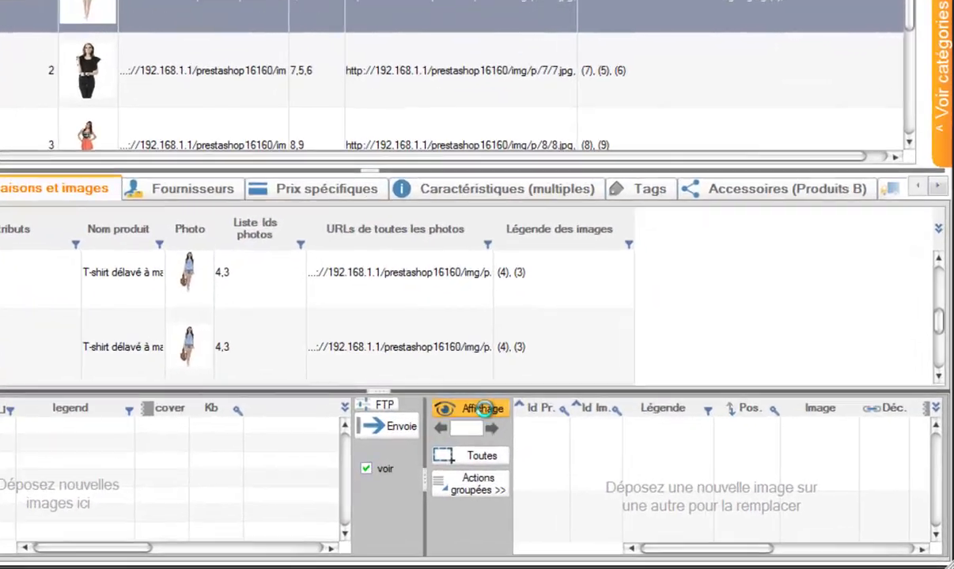
# - Display the product images in a widened images table, adding Chemisier to the product selection, and look through both products' images
pyautogui.click(563, 439)
pyautogui.moveTo(341, 409); pyautogui.dragTo(24, 467)
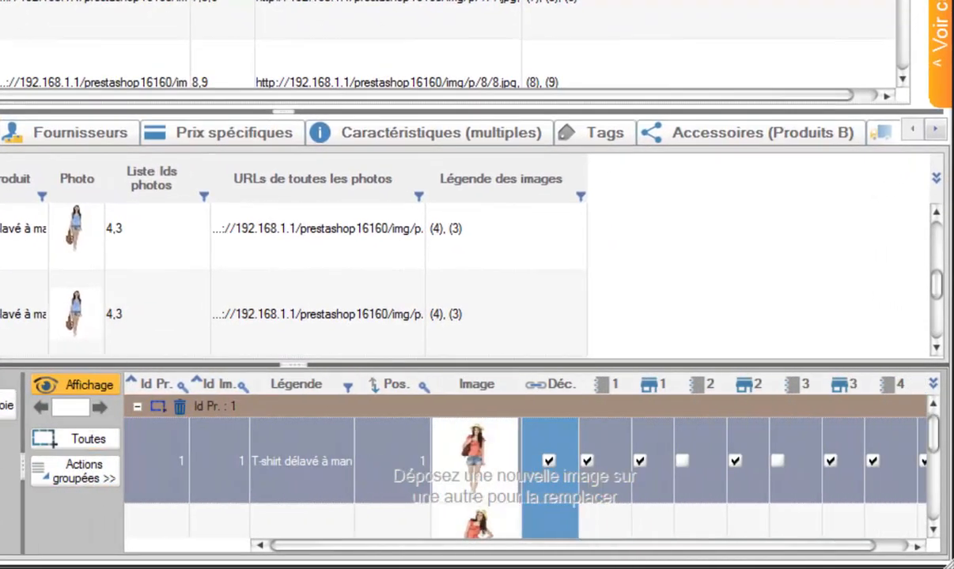
pyautogui.click(131, 6)
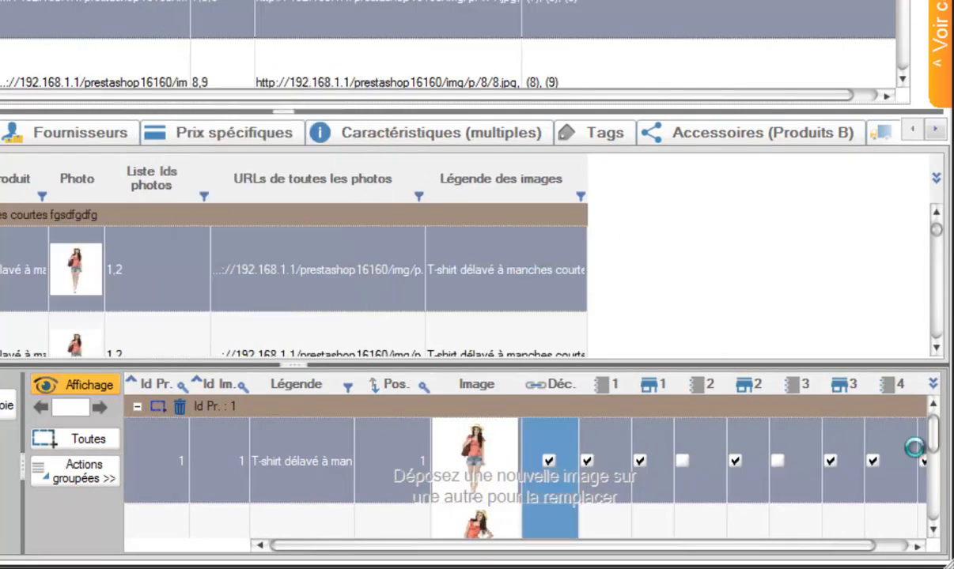
pyautogui.moveTo(932, 427); pyautogui.dragTo(931, 480)
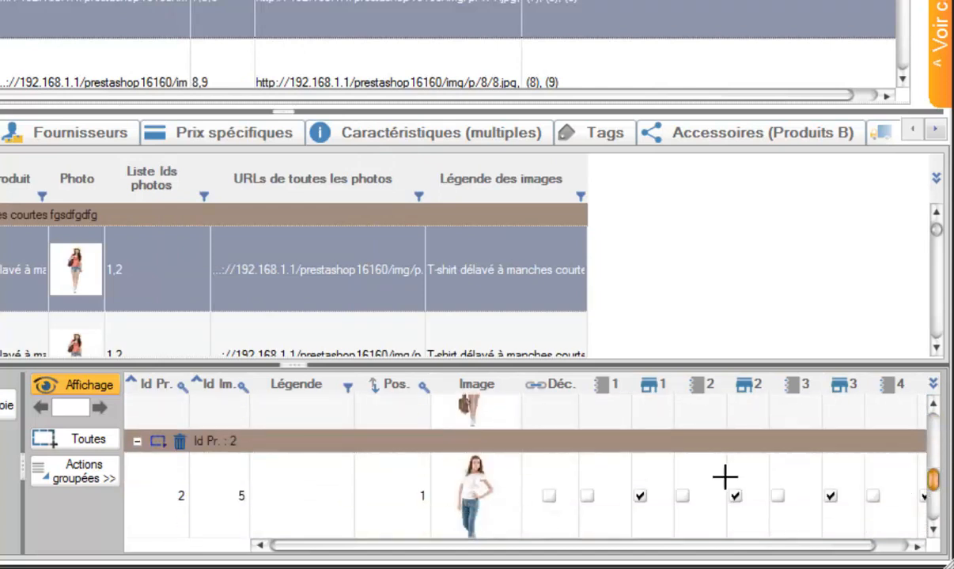
pyautogui.click(932, 500)
pyautogui.moveTo(932, 500); pyautogui.dragTo(934, 413)
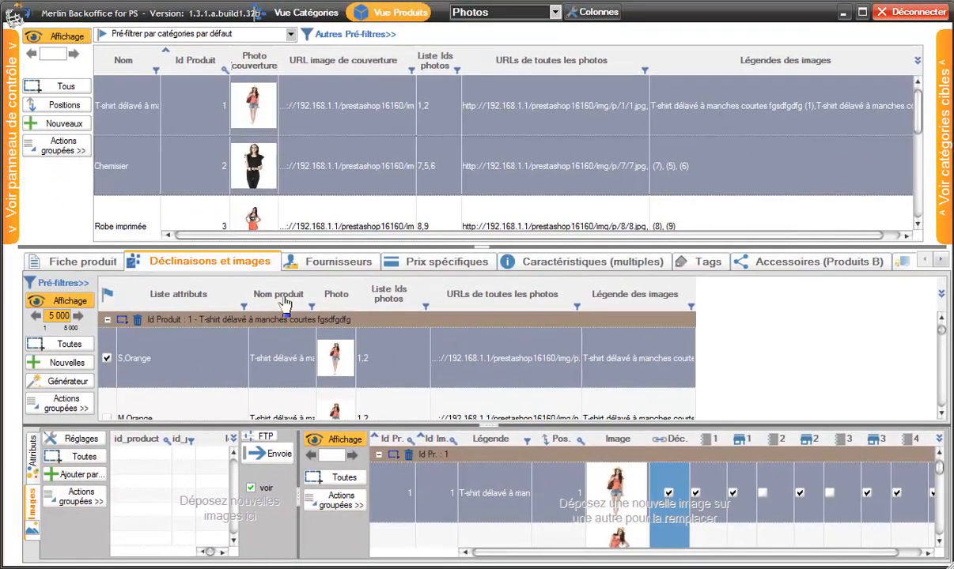
# - Select only the T-shirt with product ID 1 and display its product sheet with the photo
pyautogui.click(93, 261)
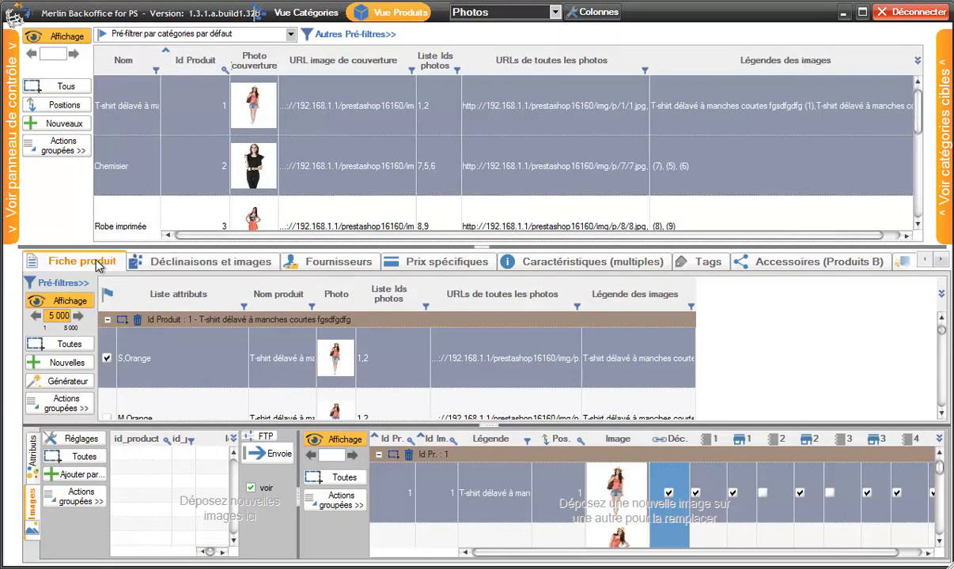
pyautogui.click(65, 284)
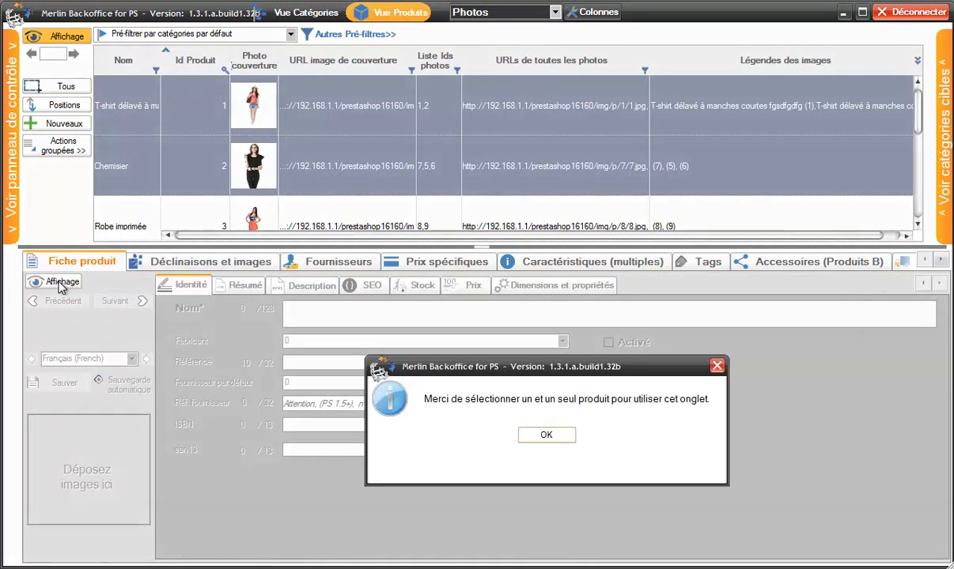
pyautogui.click(544, 435)
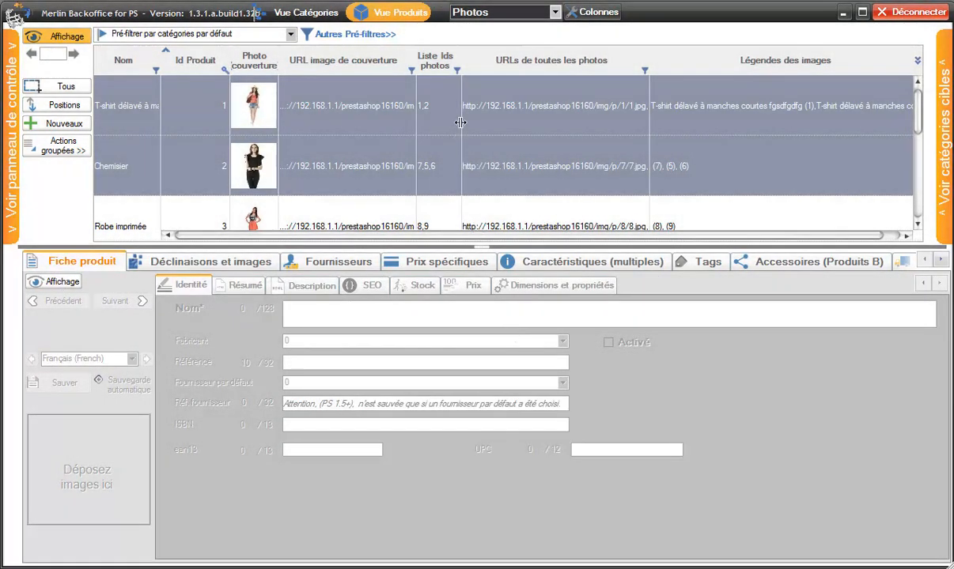
pyautogui.click(325, 121)
pyautogui.click(63, 283)
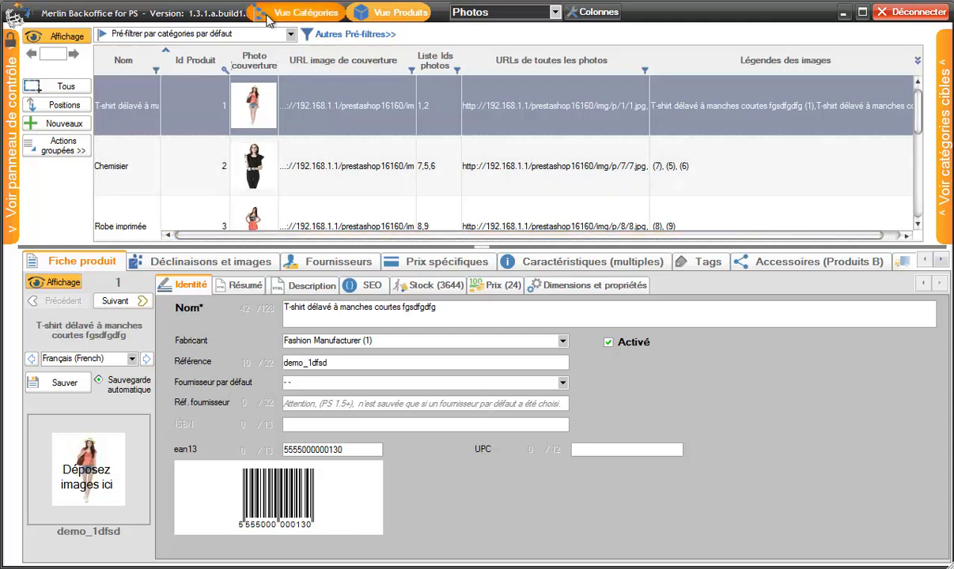
# - Switch to the categories view, look through the category logos, and display the selected categories' large logo images
pyautogui.click(306, 14)
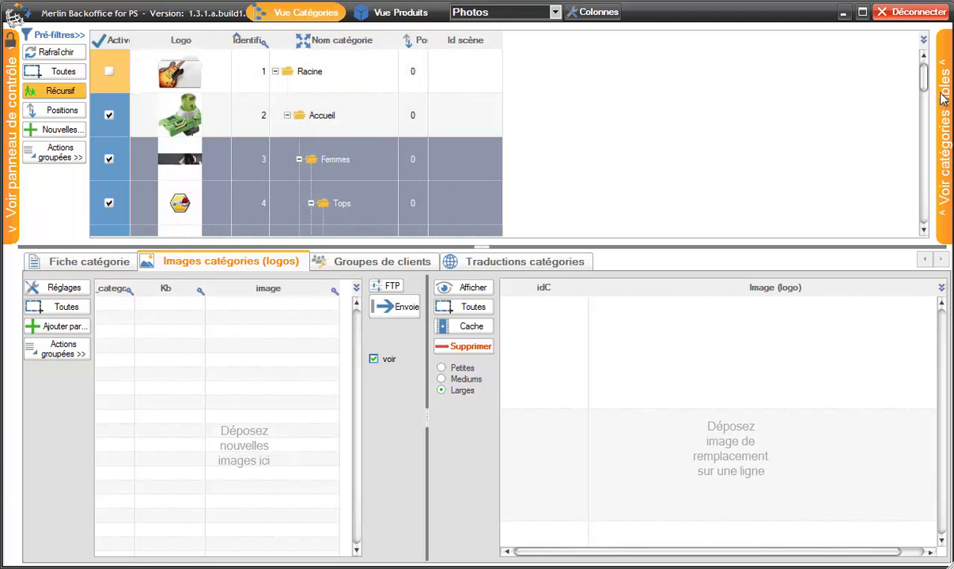
pyautogui.scroll(-2, 924, 111)
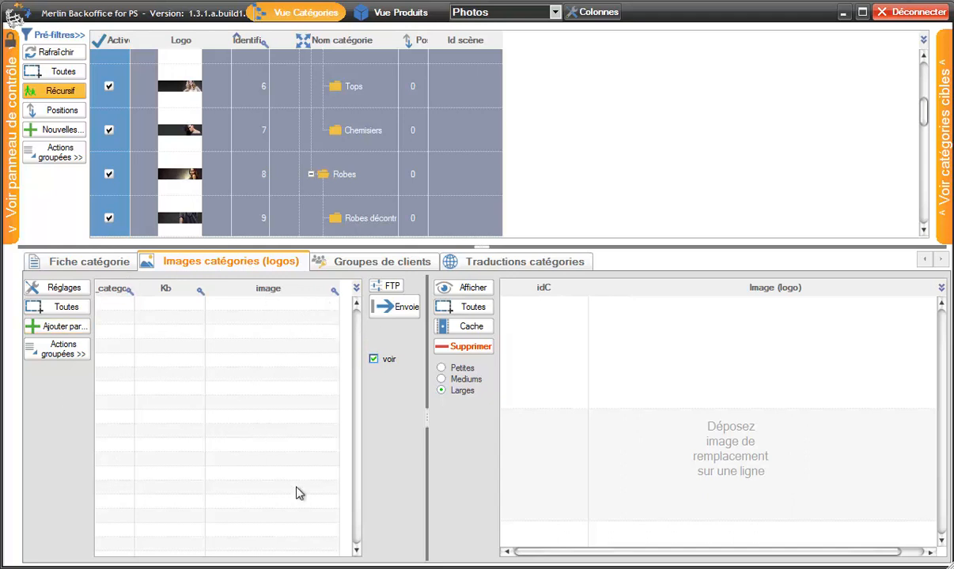
pyautogui.click(463, 288)
pyautogui.moveTo(941, 331); pyautogui.dragTo(941, 388)
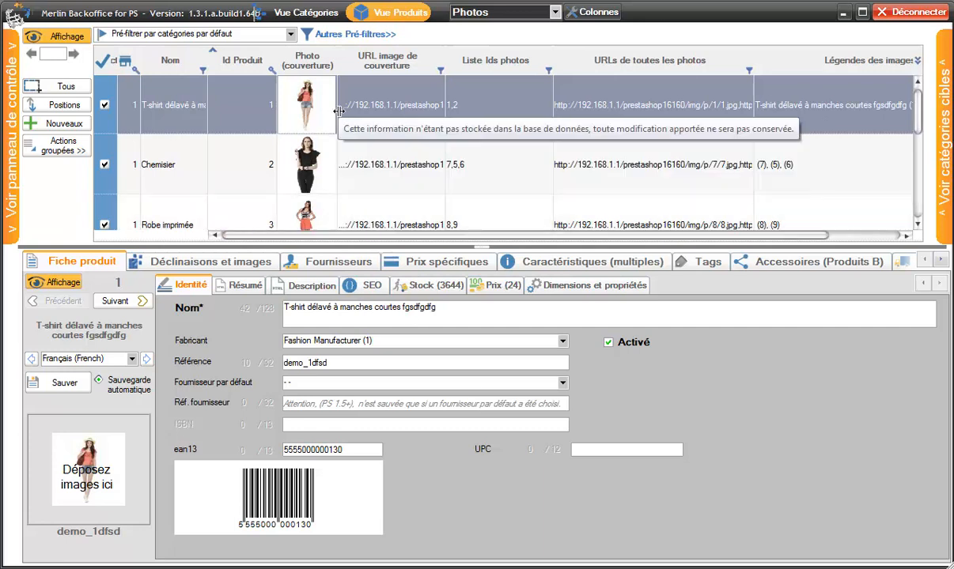
# - Widen the Photo (couverture) column and increase the product table's row height to enlarge the cover photos
pyautogui.moveTo(337, 111); pyautogui.dragTo(367, 133)
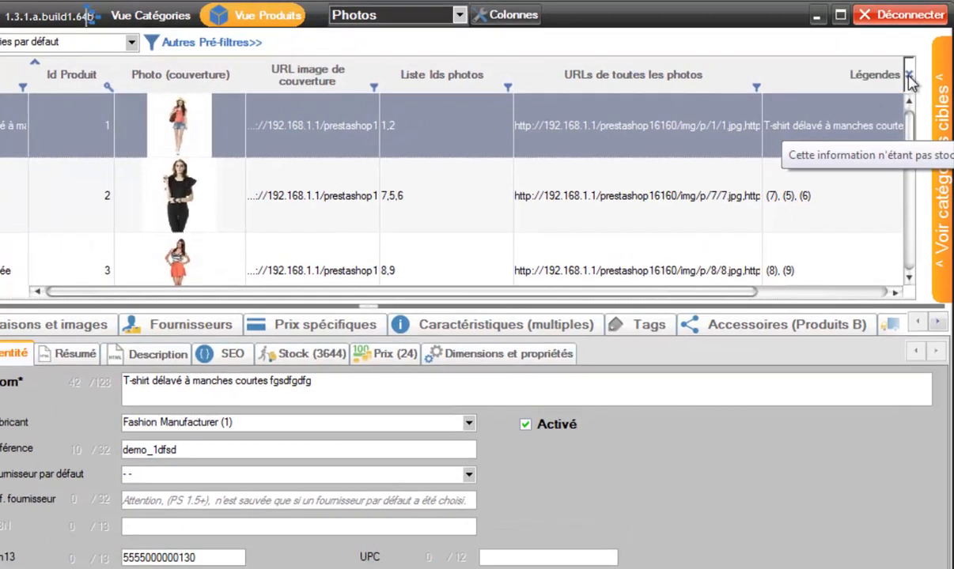
pyautogui.click(909, 76)
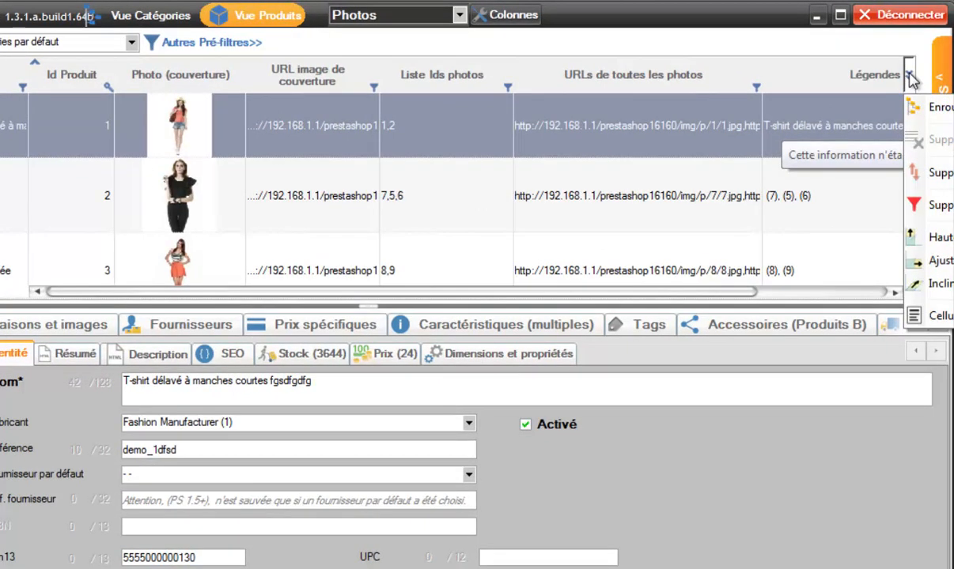
pyautogui.click(941, 238)
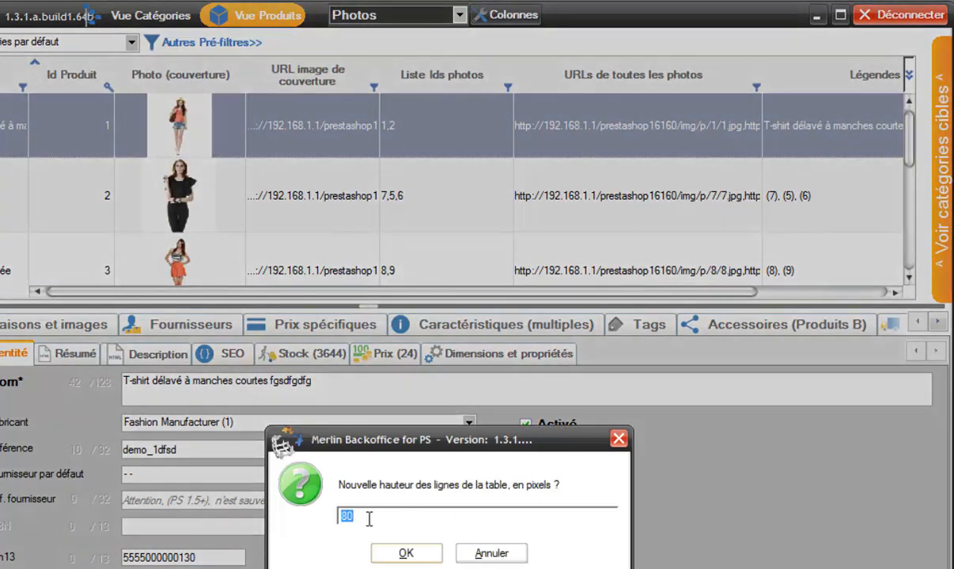
pyautogui.click(407, 552)
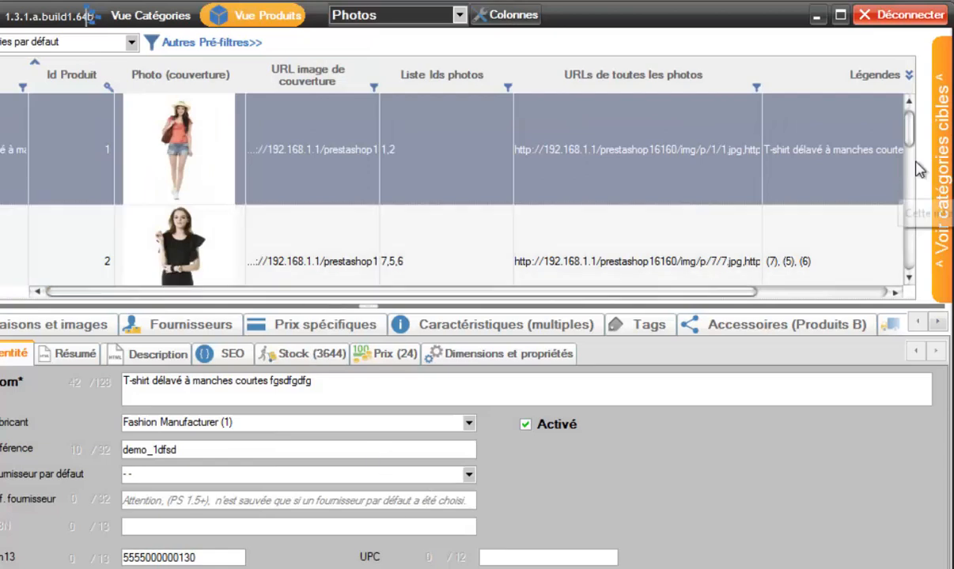
pyautogui.moveTo(910, 132); pyautogui.dragTo(909, 111)
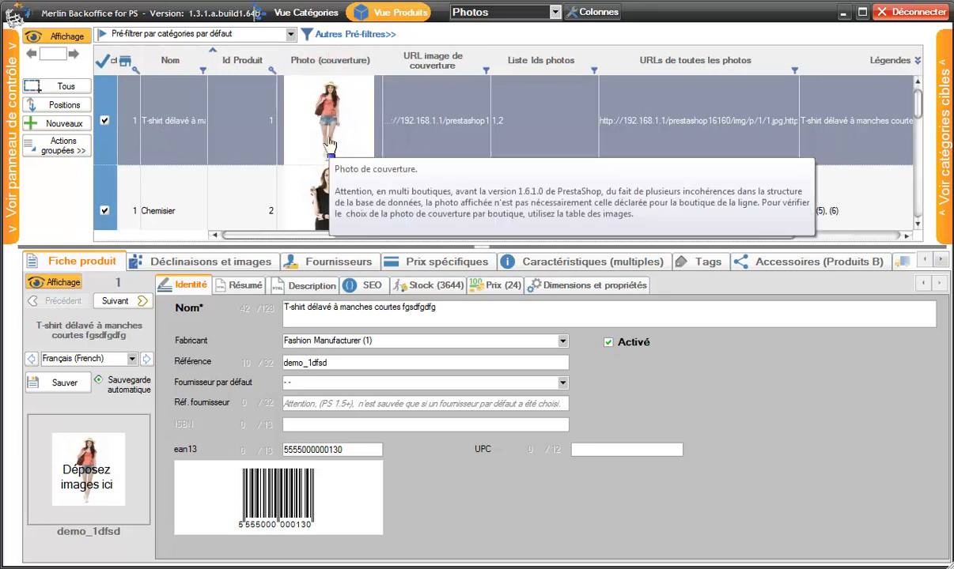
# - Set the product photo size to Grand in the control panel's display settings
pyautogui.click(14, 150)
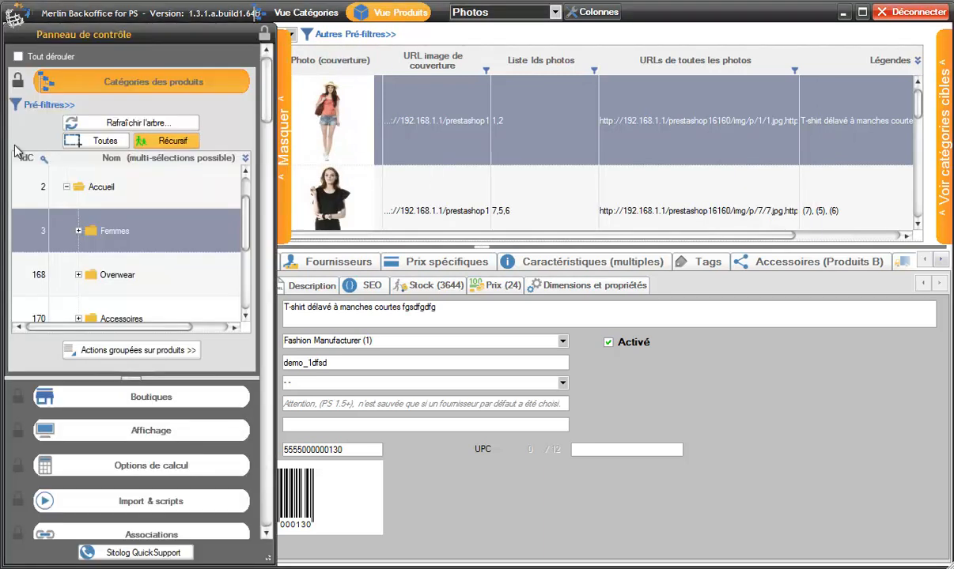
pyautogui.click(153, 429)
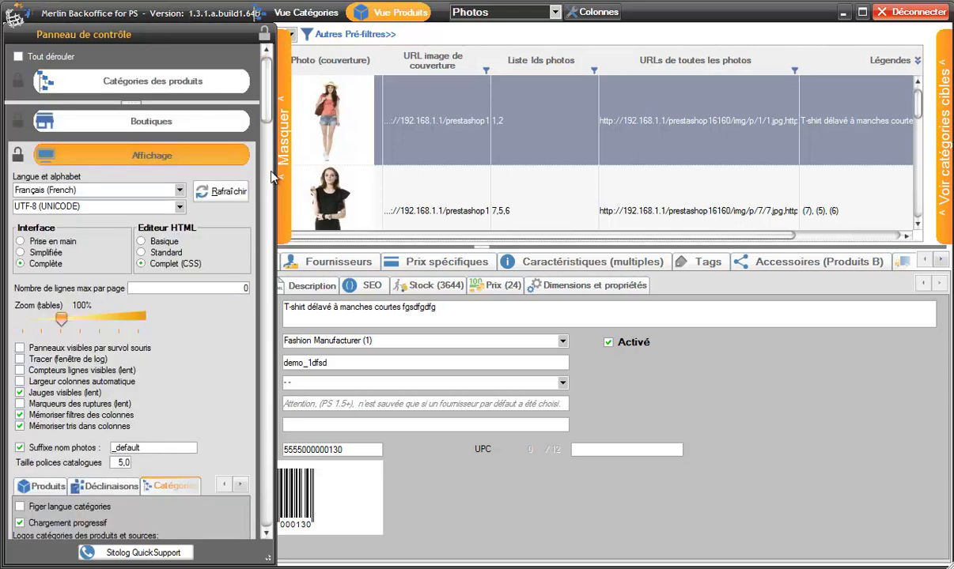
pyautogui.scroll(-5, 257, 127)
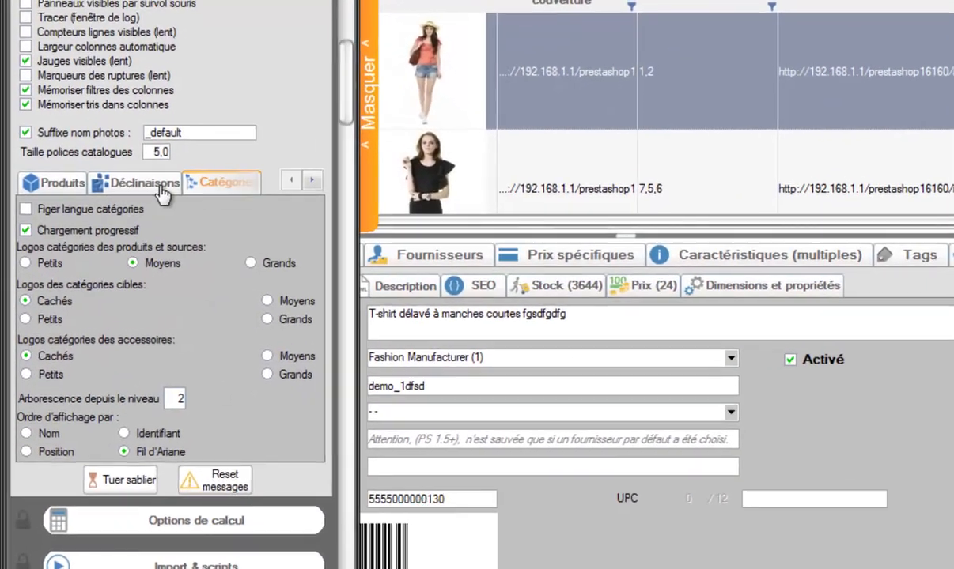
pyautogui.click(60, 184)
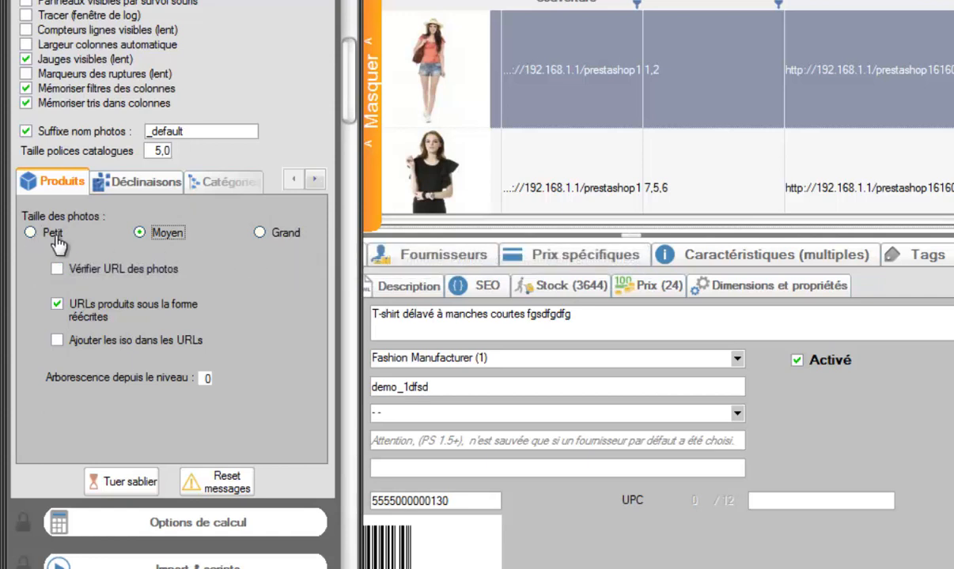
pyautogui.click(259, 233)
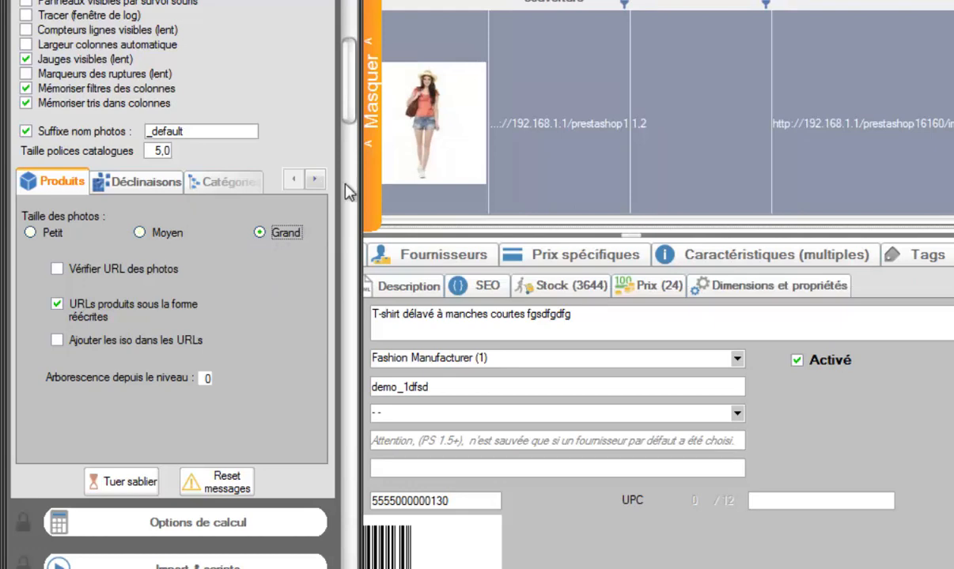
# - Hide the control panel, refresh the product table, and increase its row height to enlarge the cover photos
pyautogui.click(369, 125)
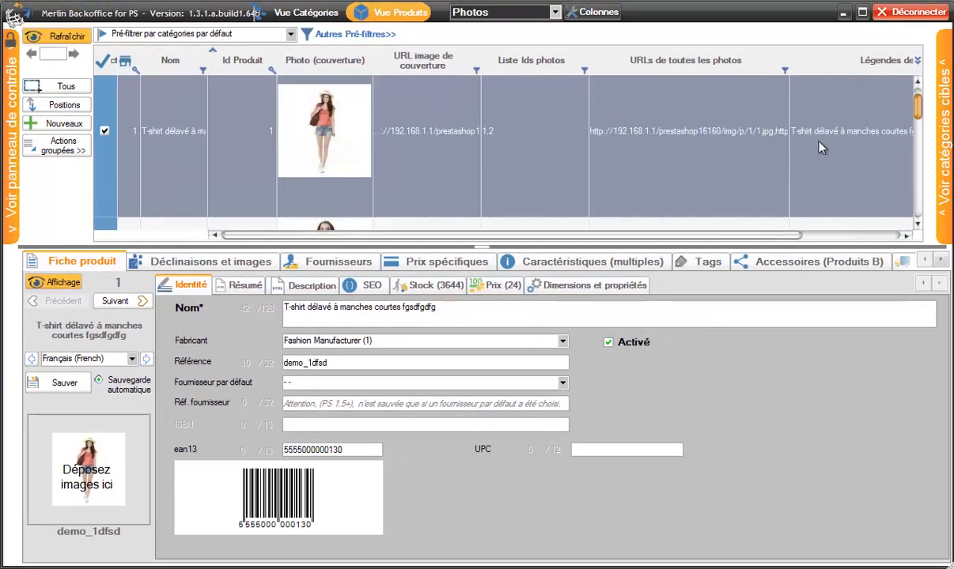
pyautogui.click(65, 37)
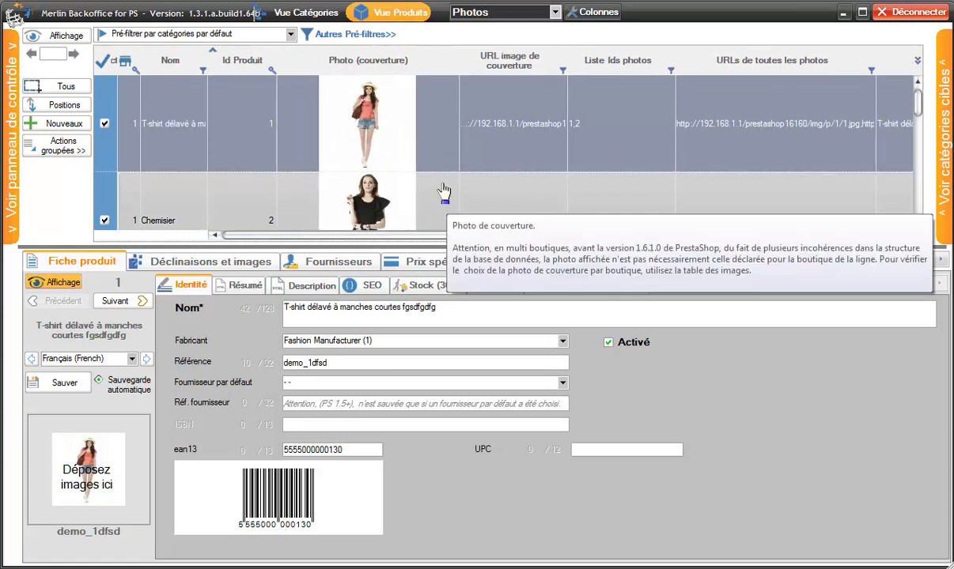
pyautogui.moveTo(442, 172); pyautogui.dragTo(447, 246)
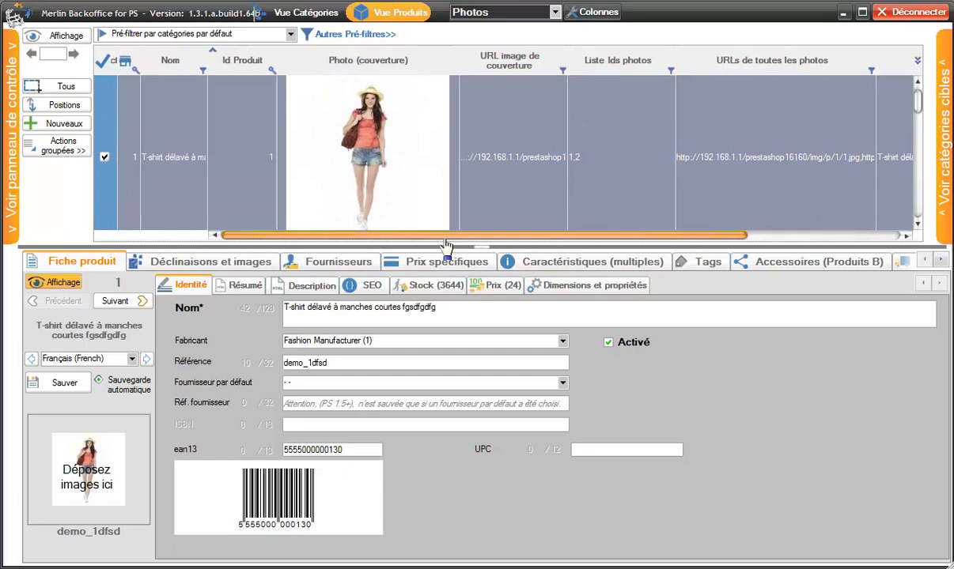
# - Set the logos of product and source categories to Petits in the category display settings, and hide the control panel
pyautogui.click(12, 144)
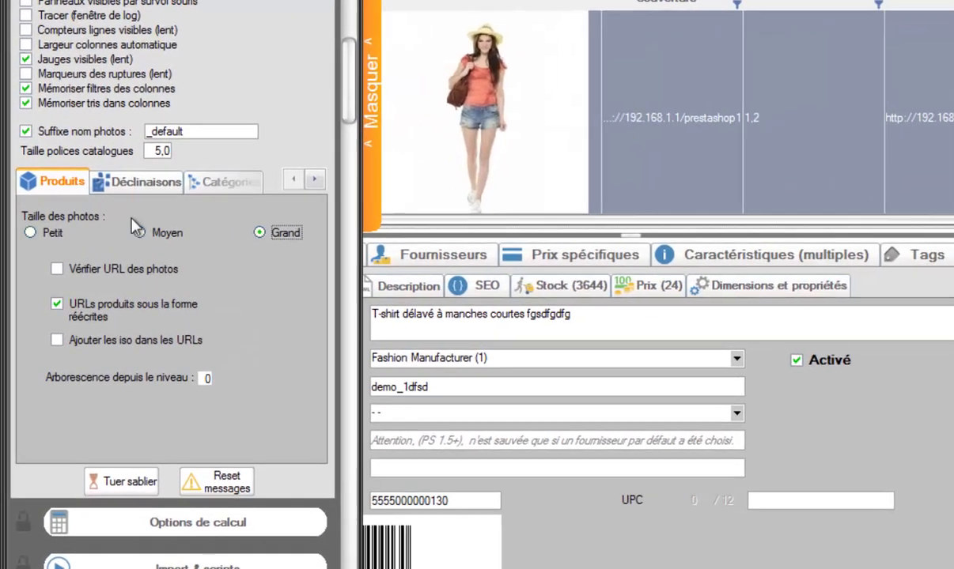
pyautogui.click(223, 183)
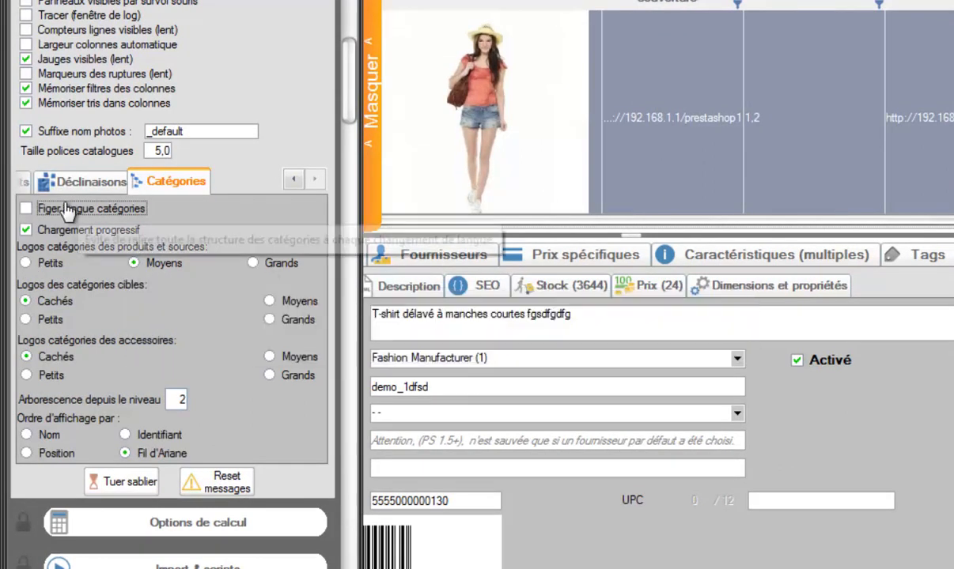
pyautogui.click(293, 182)
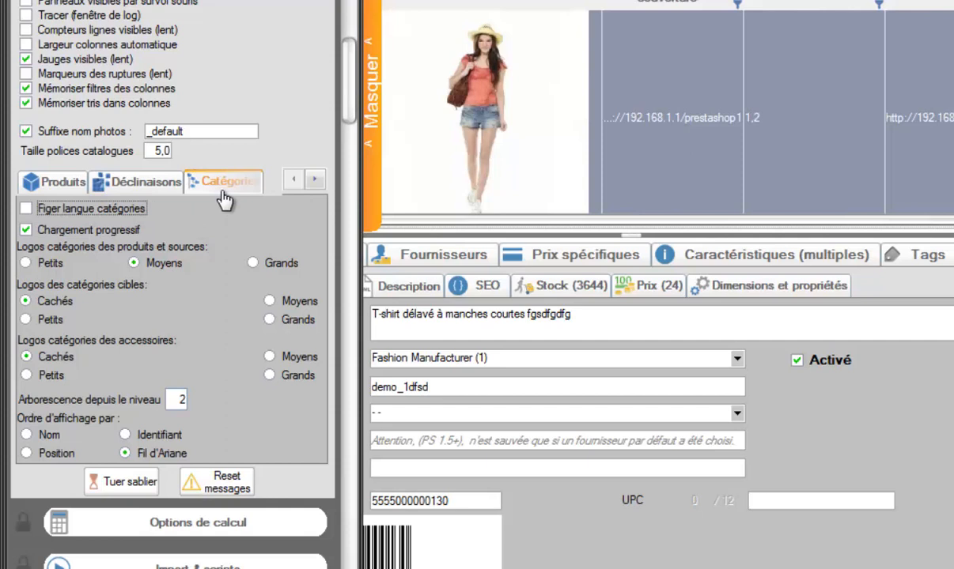
pyautogui.moveTo(28, 273)
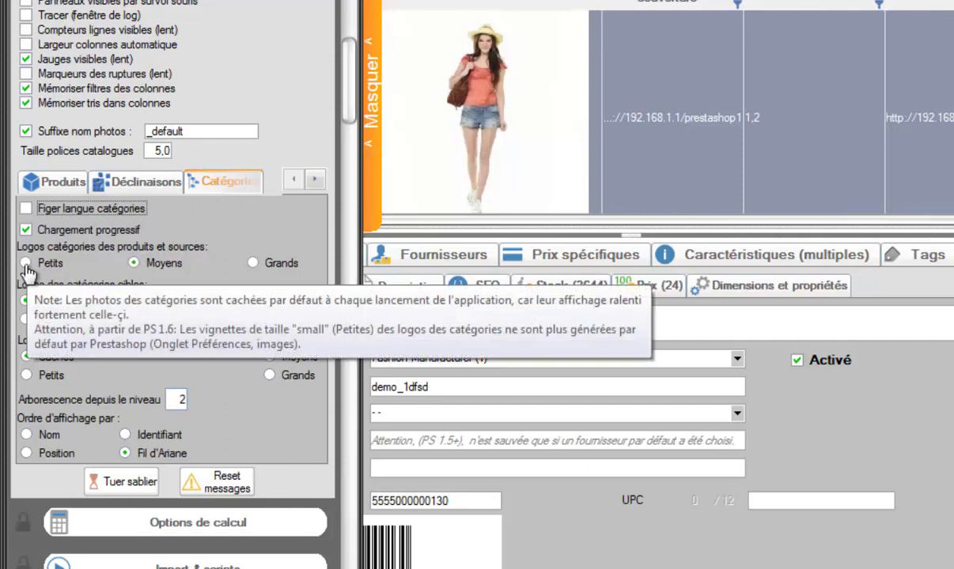
pyautogui.click(28, 271)
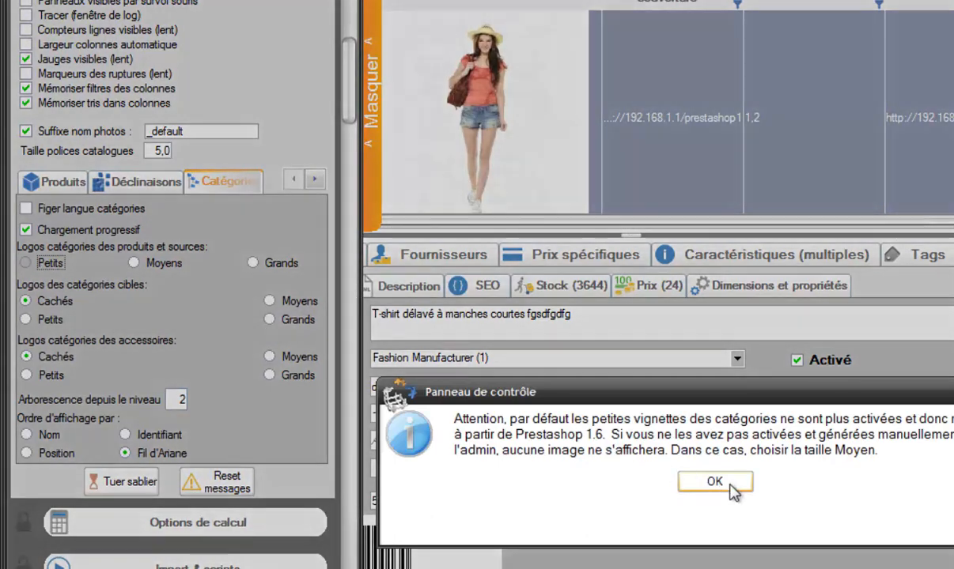
pyautogui.click(714, 481)
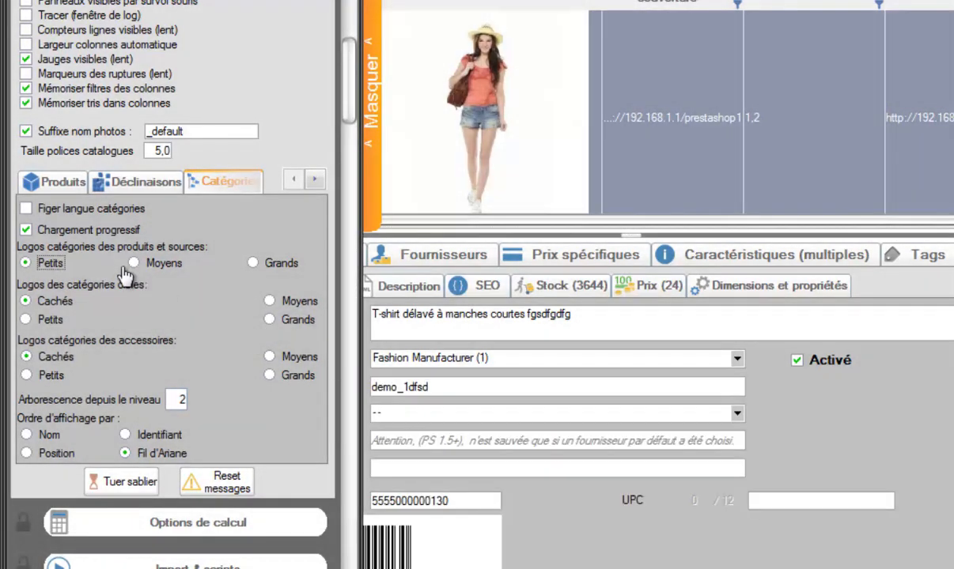
pyautogui.click(369, 111)
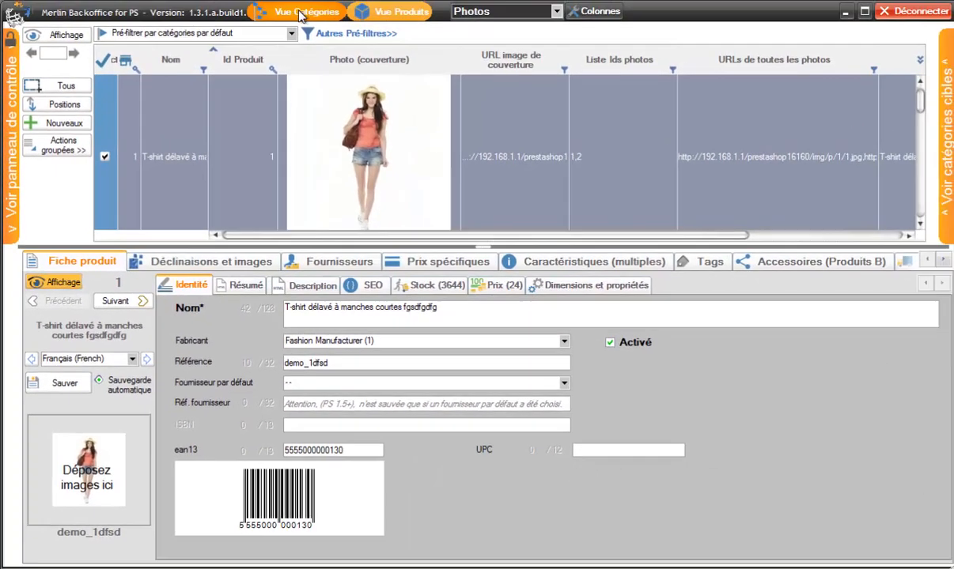
# - Reload all categories and subcategories in the categories view and look through the tree's logo column
pyautogui.click(300, 13)
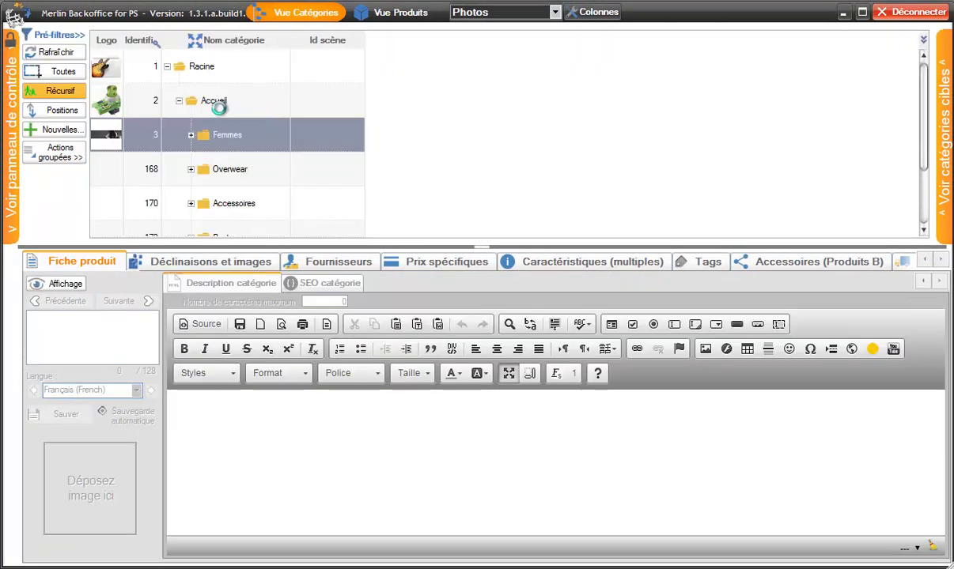
pyautogui.click(54, 54)
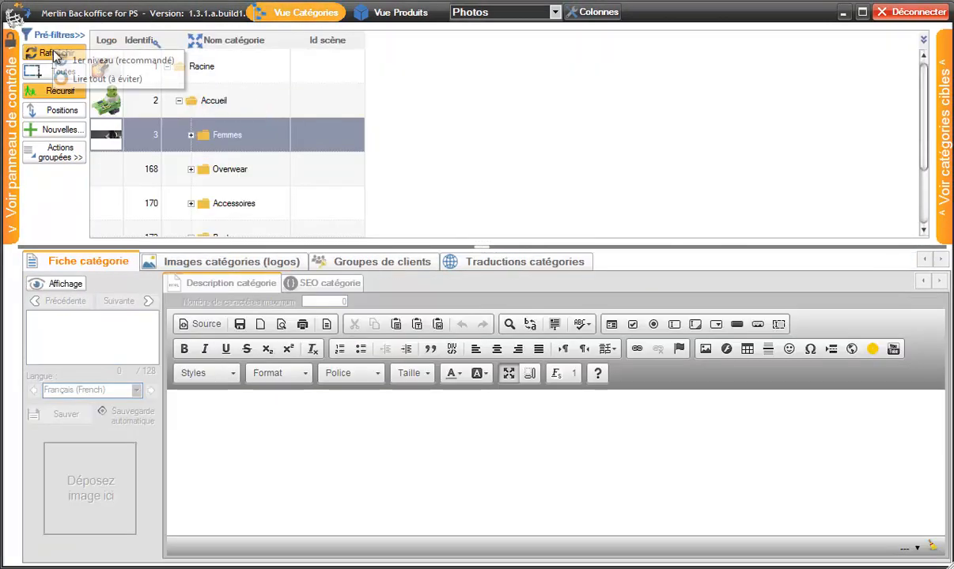
pyautogui.click(93, 79)
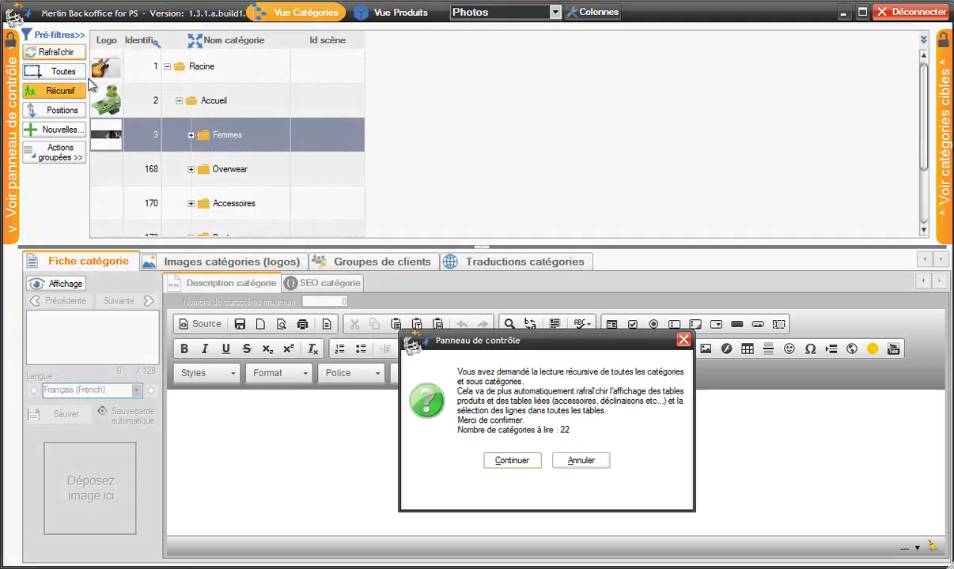
pyautogui.click(511, 461)
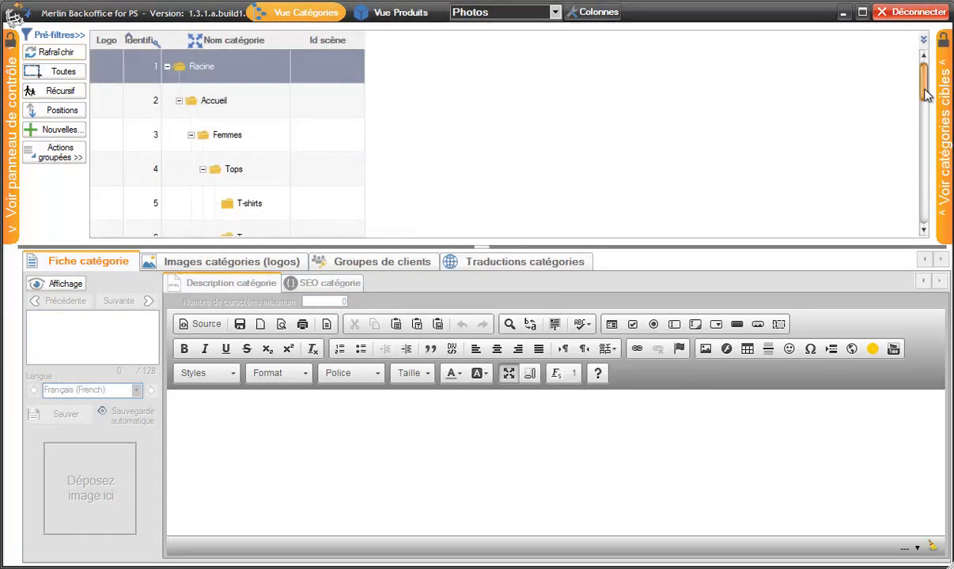
pyautogui.scroll(-2, 870, 91)
pyautogui.moveTo(923, 79); pyautogui.dragTo(921, 184)
pyautogui.scroll(10, 921, 184)
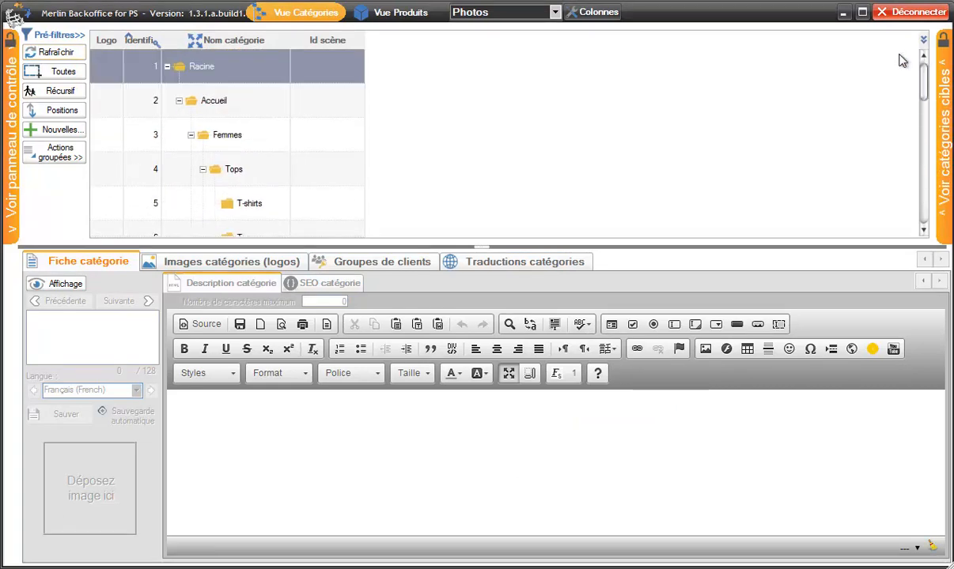
# - Set the logos of product and source categories to Moyens in the control panel
pyautogui.click(12, 148)
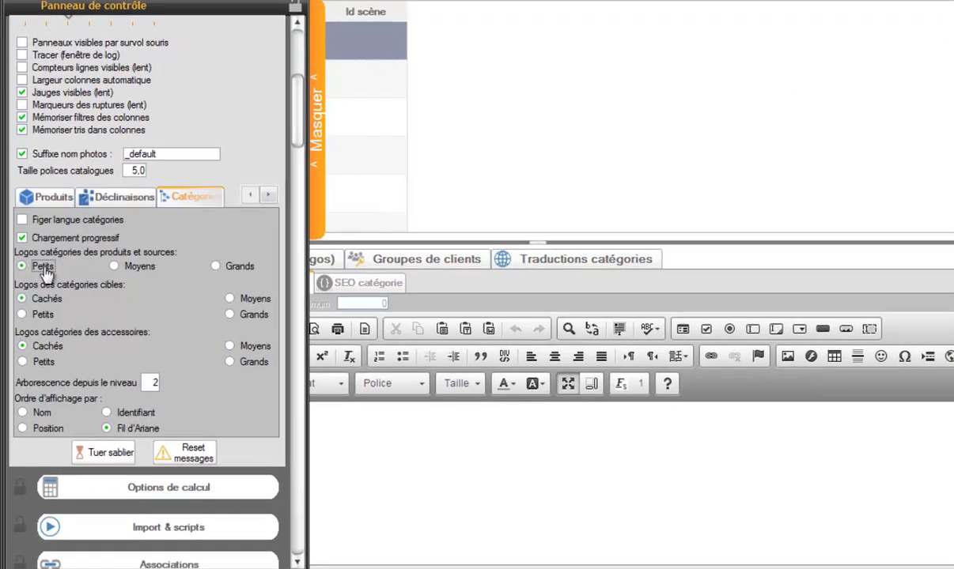
pyautogui.click(133, 264)
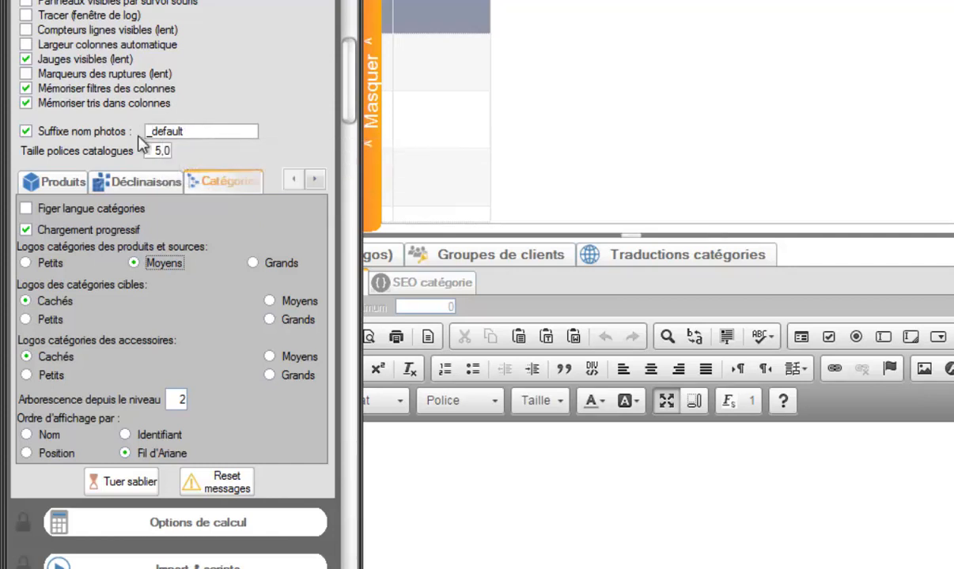
# - Try the photo name suffix _montheme, and restore the suffix to _default with its option enabled
pyautogui.click(26, 132)
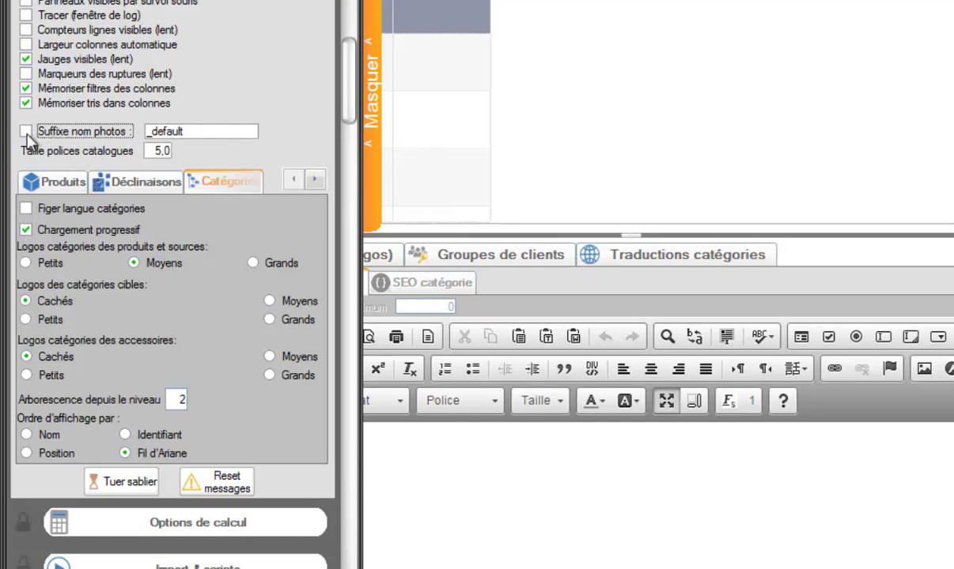
pyautogui.doubleClick(163, 134)
pyautogui.click(154, 132)
pyautogui.moveTo(154, 133); pyautogui.dragTo(193, 133)
pyautogui.write('montheme')
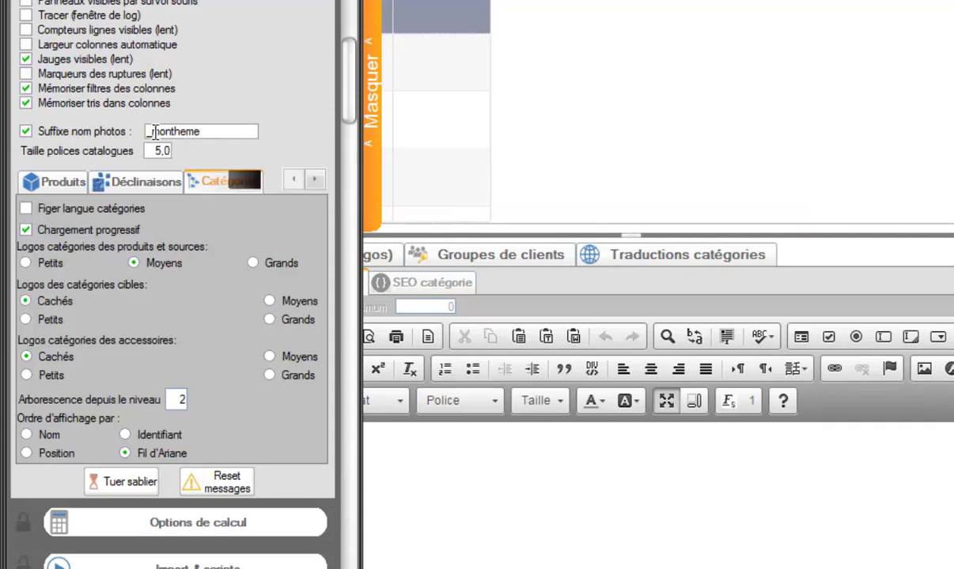
pyautogui.moveTo(151, 132); pyautogui.dragTo(221, 131)
pyautogui.press('BackSpace')
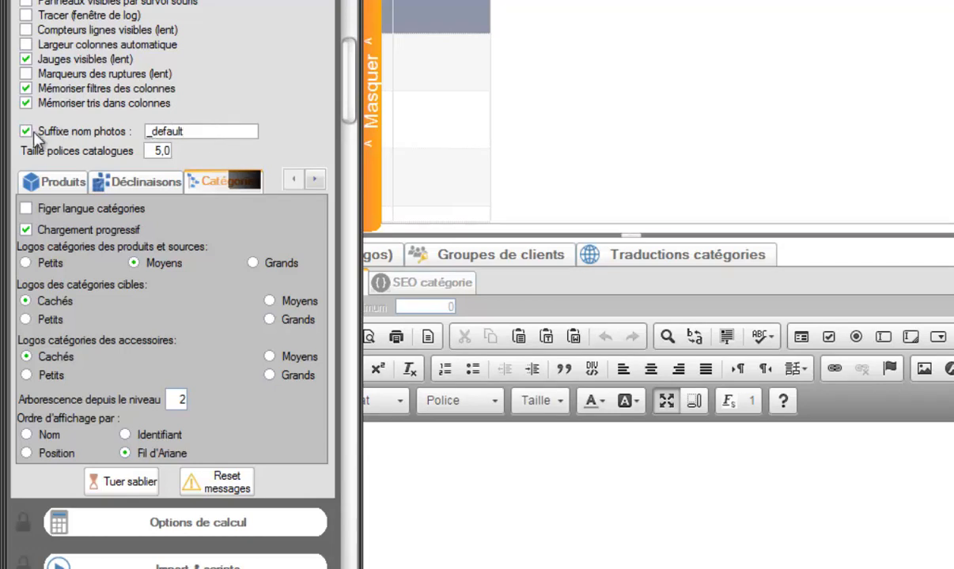
pyautogui.moveTo(35, 137)
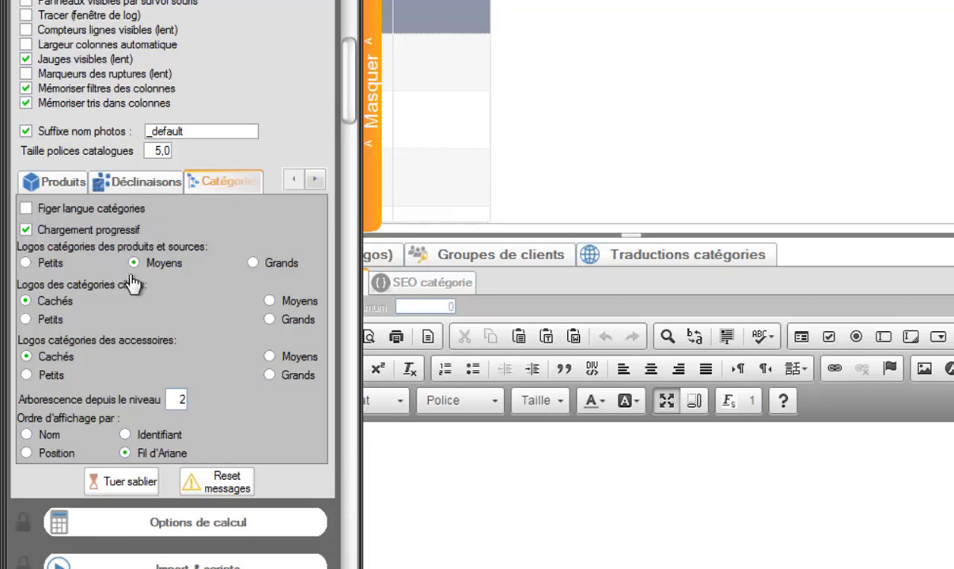
# - Set the product photo size to Petit in the product display settings
pyautogui.moveTo(128, 251)
pyautogui.click(33, 184)
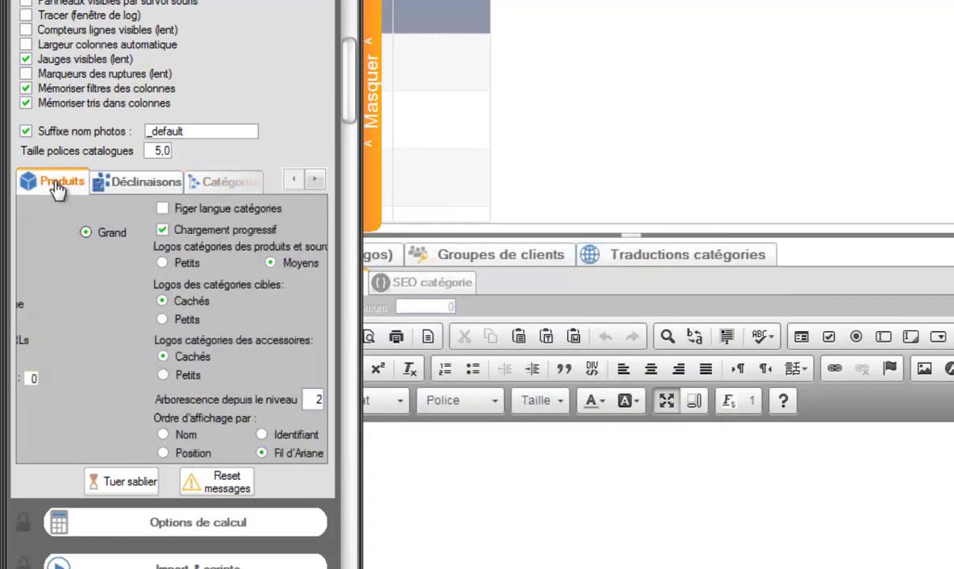
pyautogui.click(140, 232)
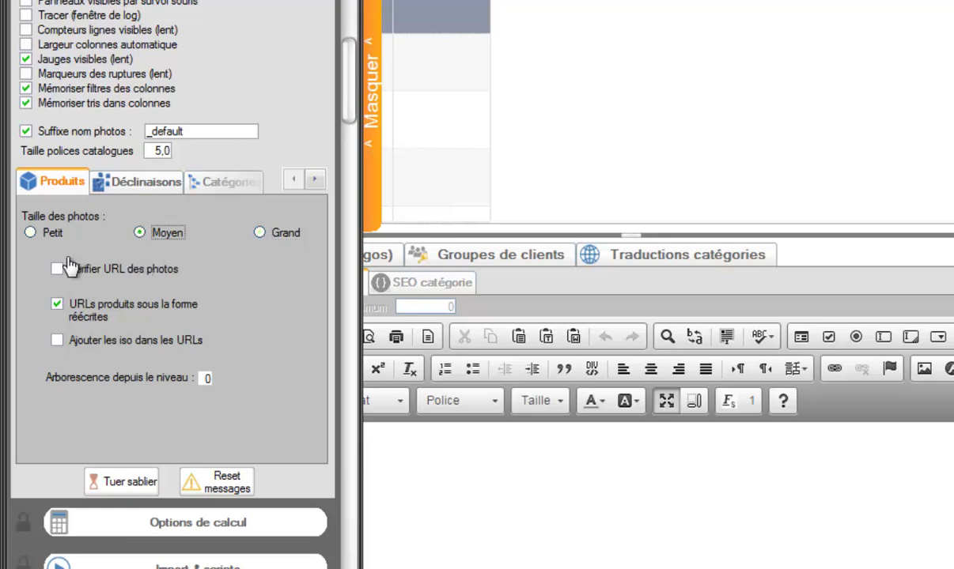
pyautogui.click(29, 234)
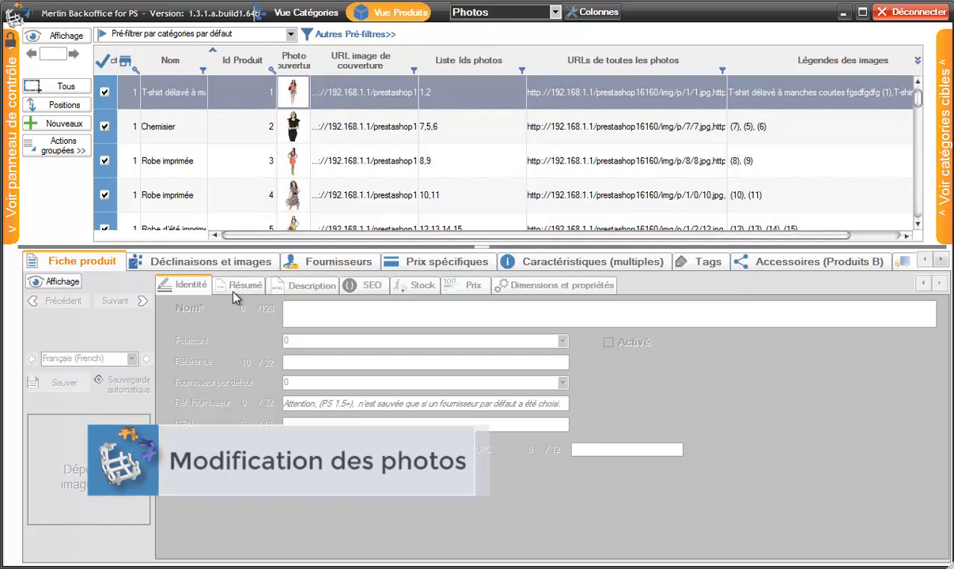
# - Open the combinations and images section, display the selected products' images, and widen the product images table
pyautogui.click(234, 269)
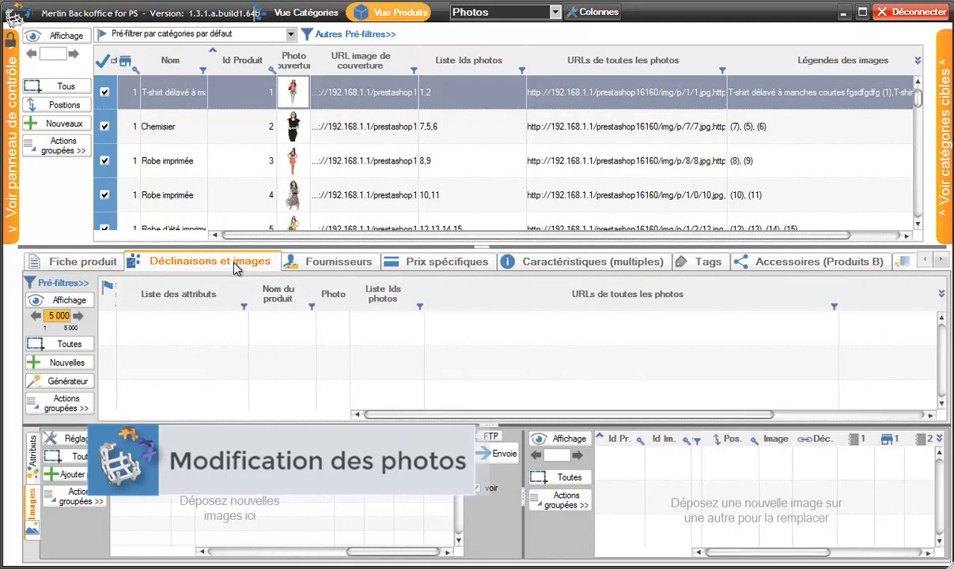
pyautogui.click(34, 506)
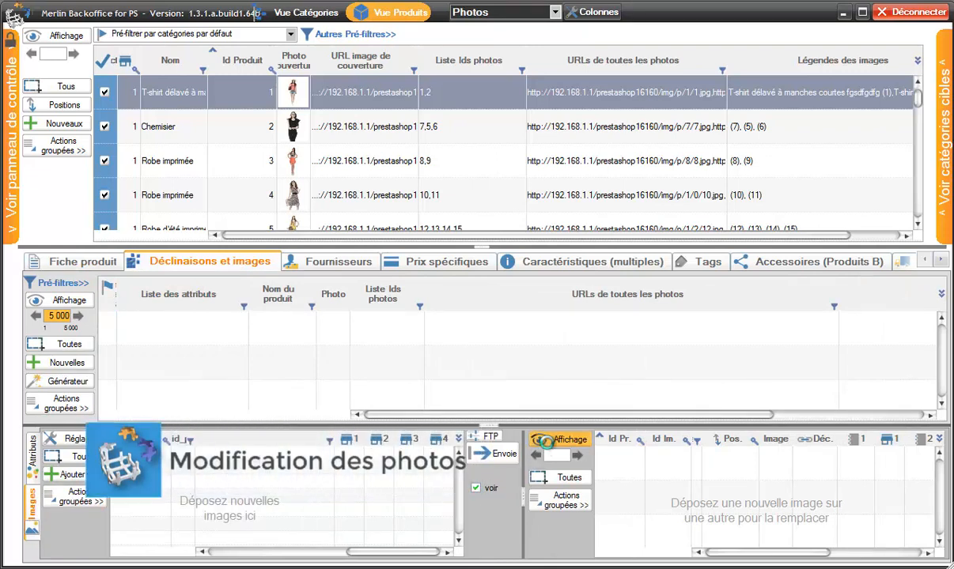
pyautogui.moveTo(522, 519); pyautogui.dragTo(308, 507)
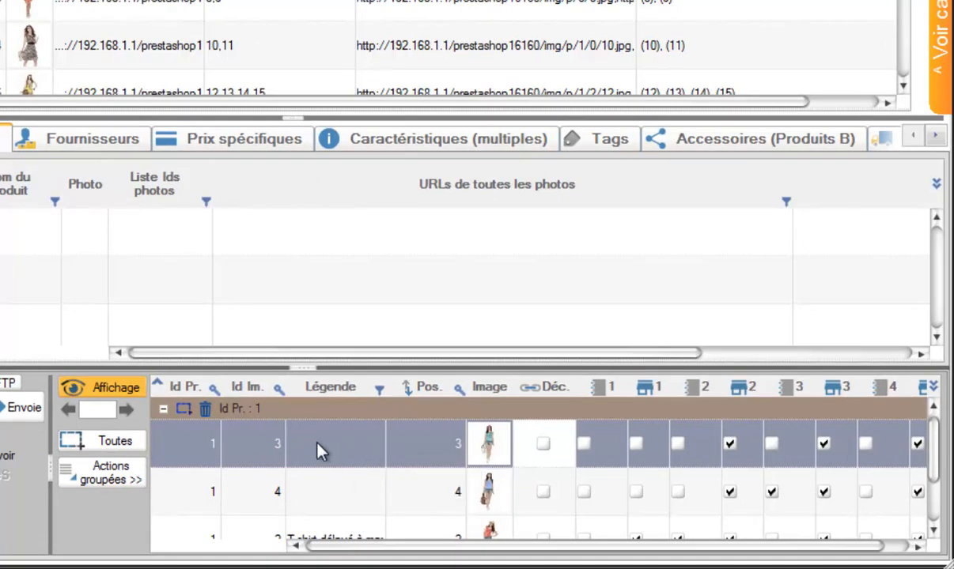
# - Enter the legend "MA légende" for image 3 of product 1
pyautogui.click(321, 449)
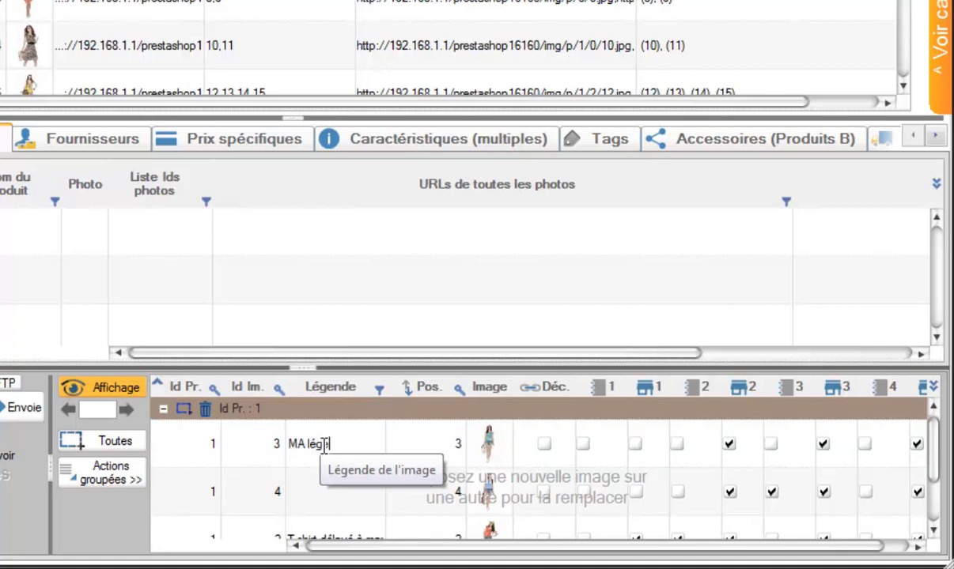
pyautogui.press('Return')
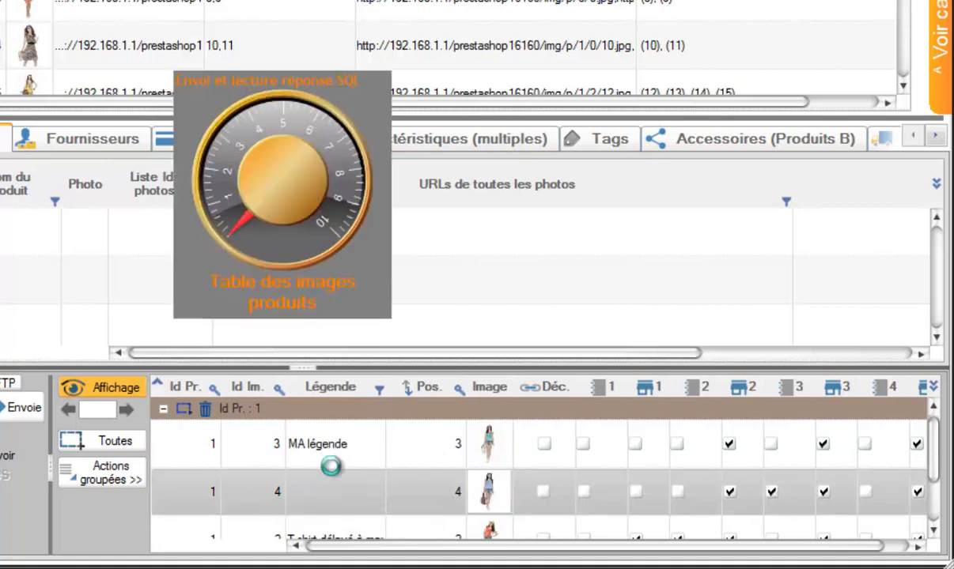
# - Apply the legend "MA légende" to all the selected images of product 1
pyautogui.moveTo(318, 424); pyautogui.dragTo(324, 490)
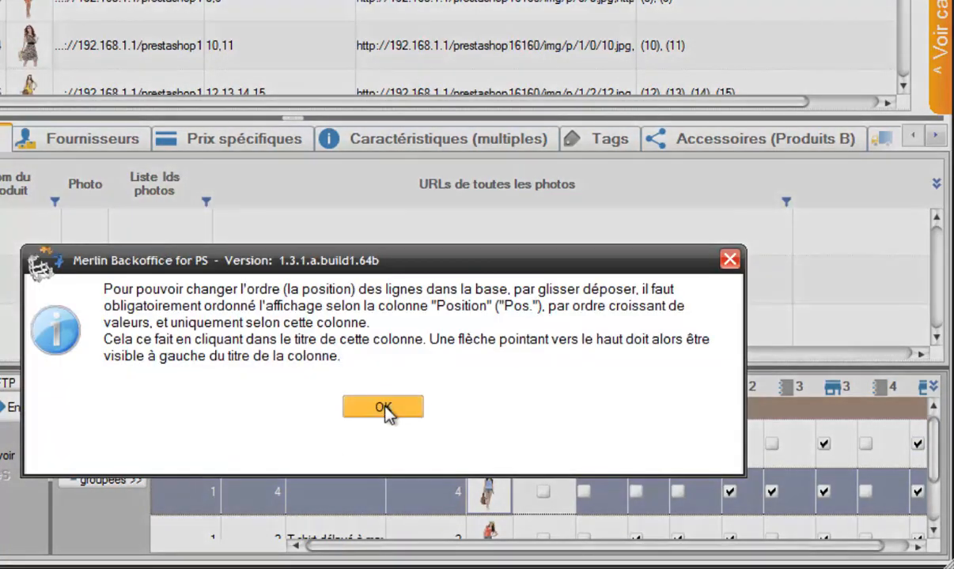
pyautogui.click(390, 407)
pyautogui.click(354, 461)
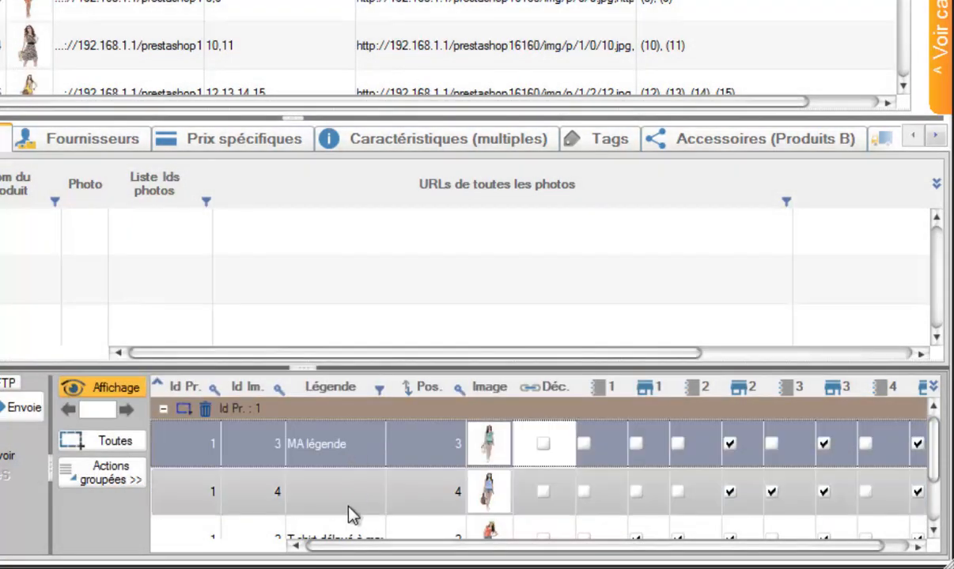
pyautogui.keyDown('shift'); pyautogui.click(352, 510); pyautogui.keyUp('shift')
pyautogui.rightClick(349, 447)
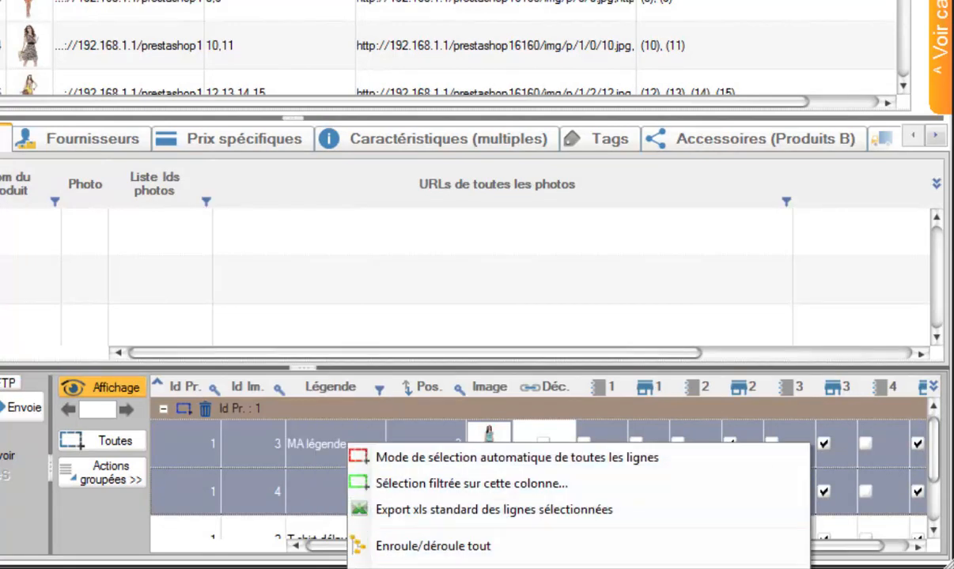
pyautogui.click(427, 563)
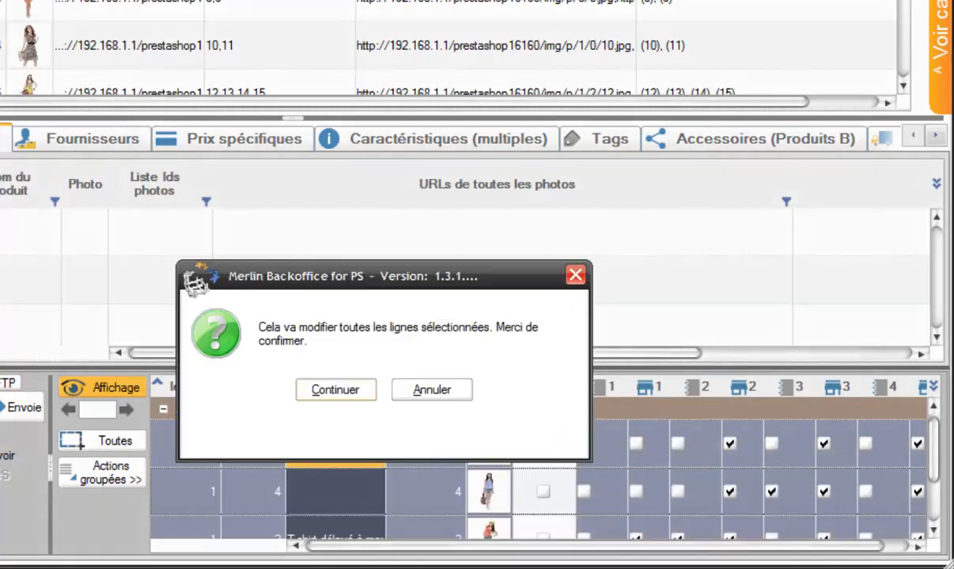
pyautogui.click(332, 389)
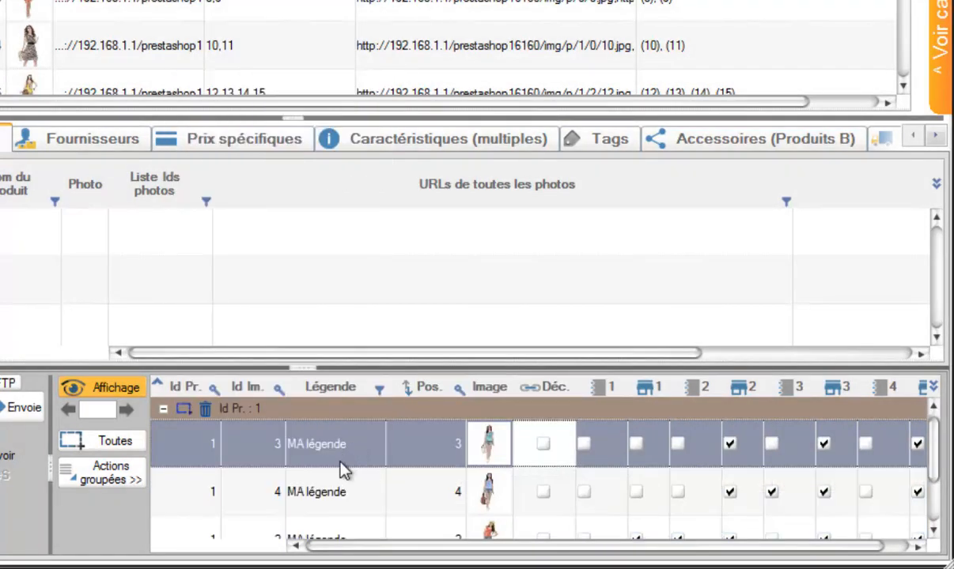
# - Enlarge the product images table, select all of product 1's images, and replace their legends with the product name in all languages
pyautogui.moveTo(931, 445); pyautogui.dragTo(934, 405)
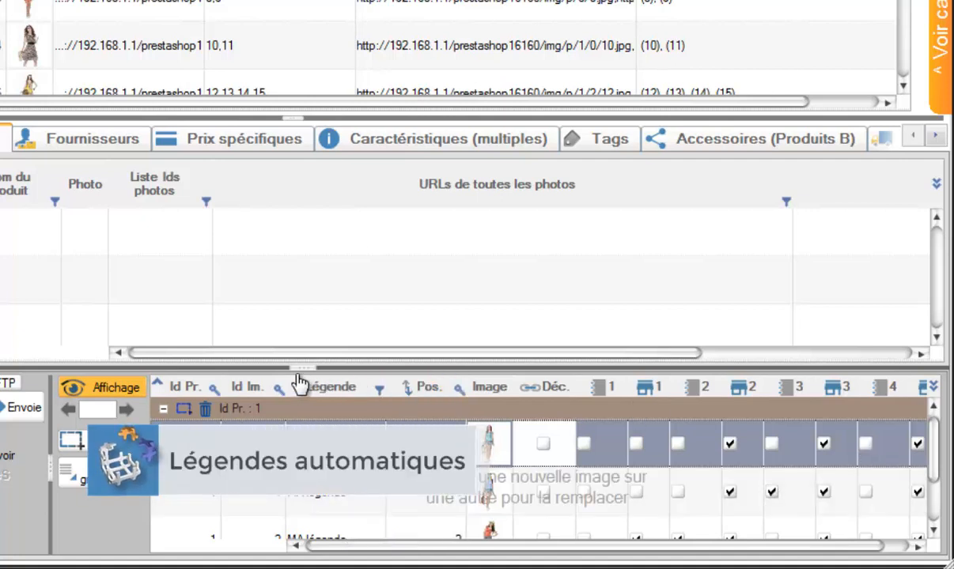
pyautogui.moveTo(297, 368); pyautogui.dragTo(294, 253)
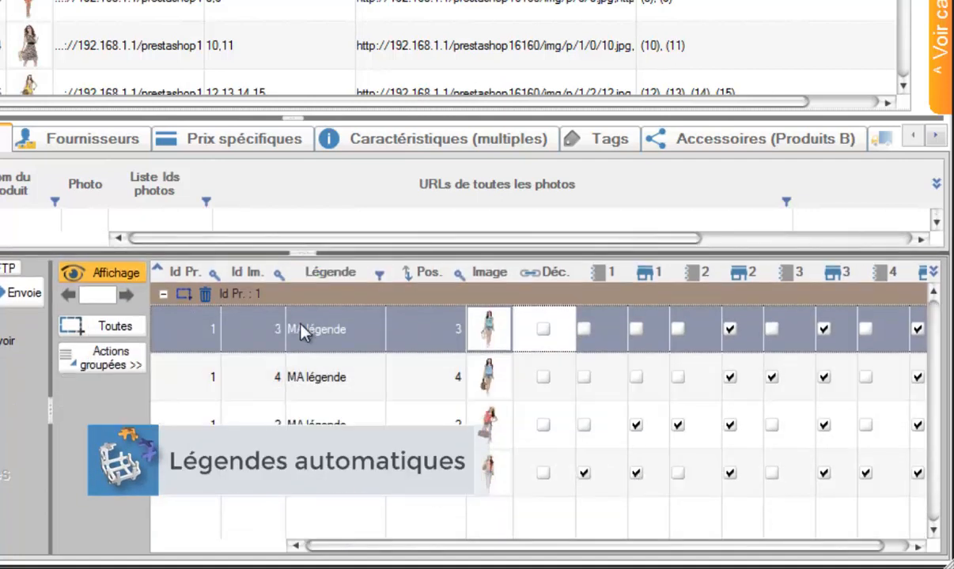
pyautogui.click(116, 333)
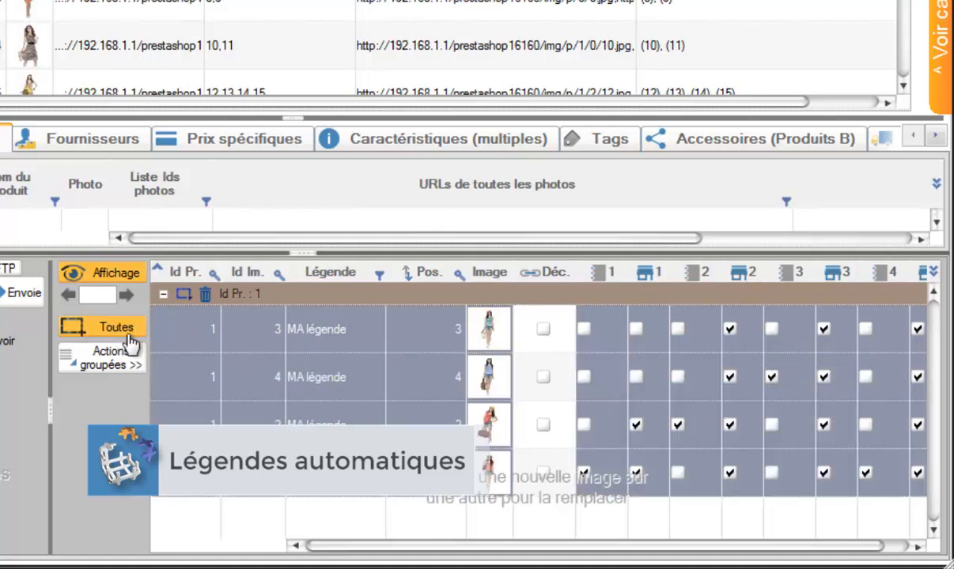
pyautogui.click(131, 367)
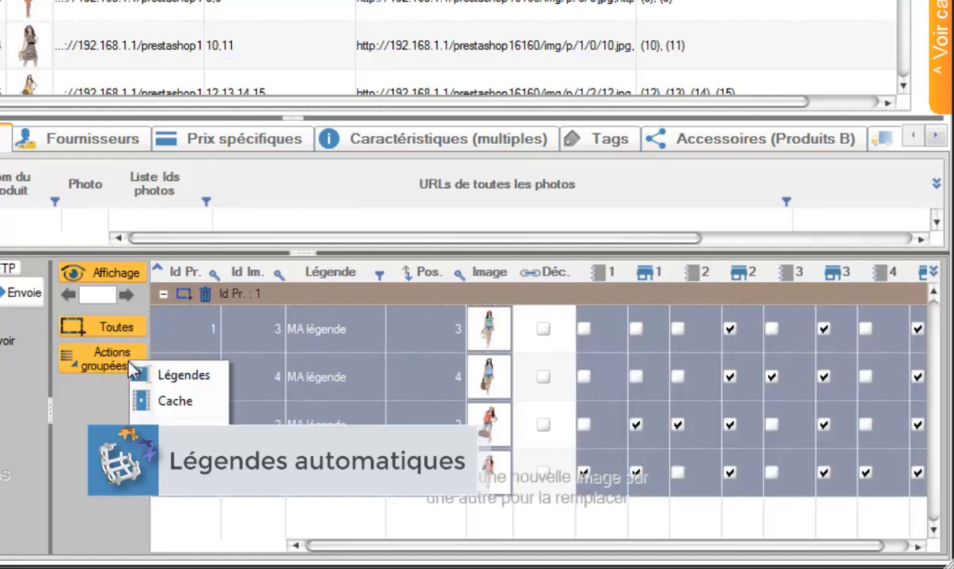
pyautogui.click(173, 378)
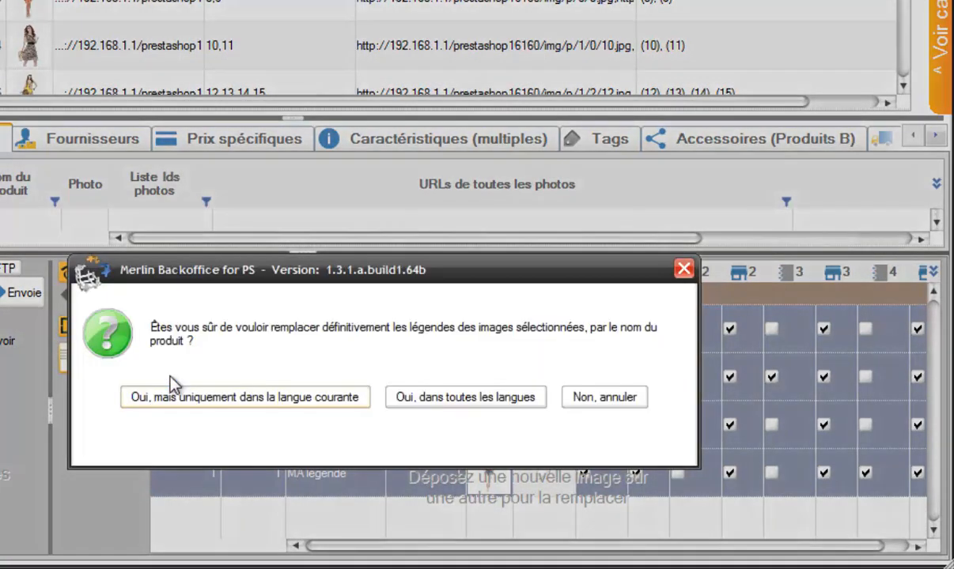
pyautogui.moveTo(309, 271); pyautogui.dragTo(247, 69)
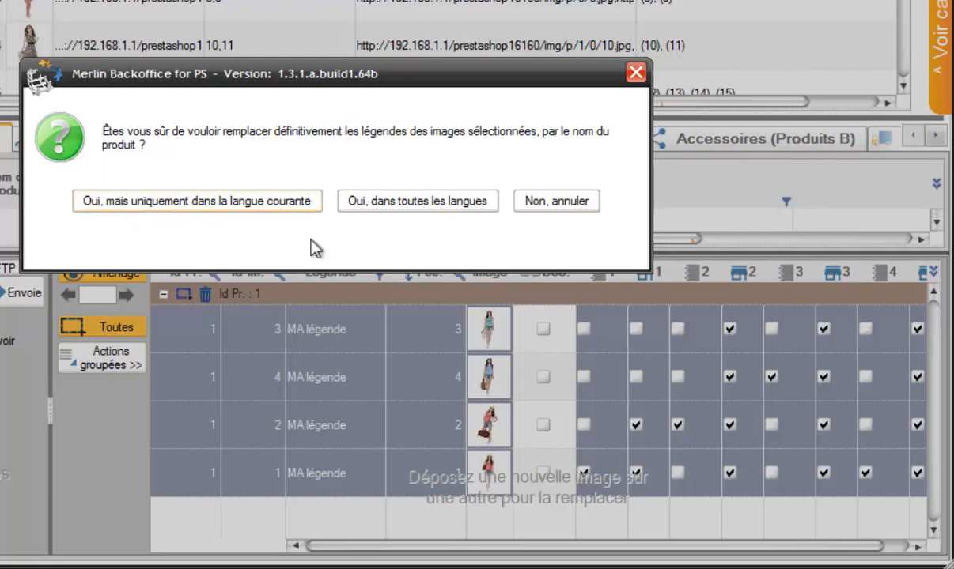
pyautogui.click(431, 202)
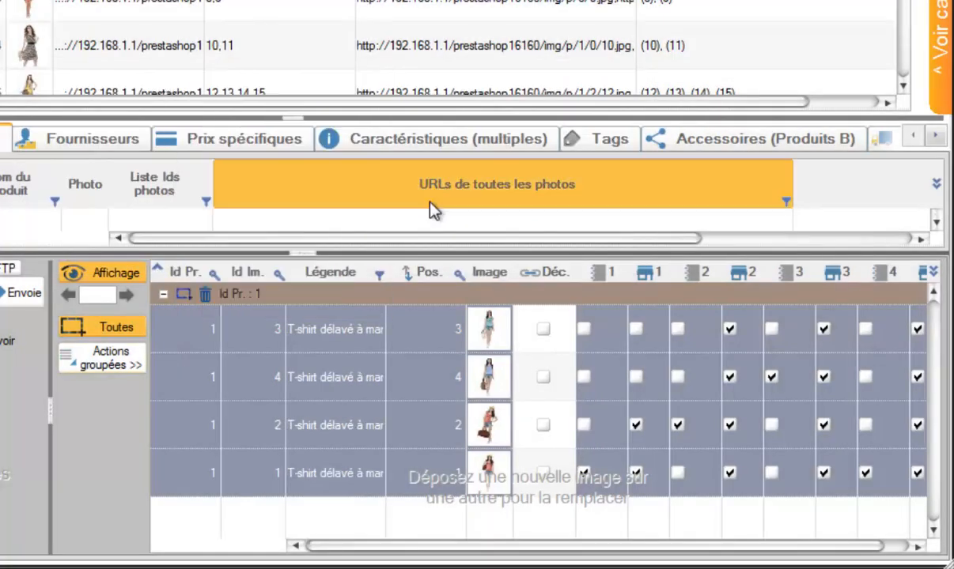
# - Widen the legend and product name columns to compare the texts, and narrow the legend column again
pyautogui.moveTo(387, 333); pyautogui.dragTo(446, 320)
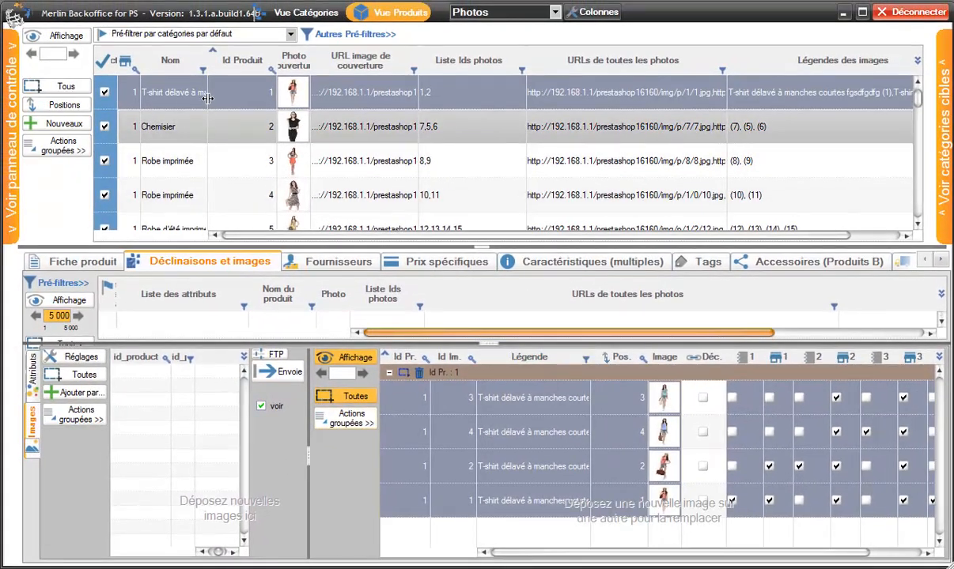
pyautogui.moveTo(206, 97); pyautogui.dragTo(278, 93)
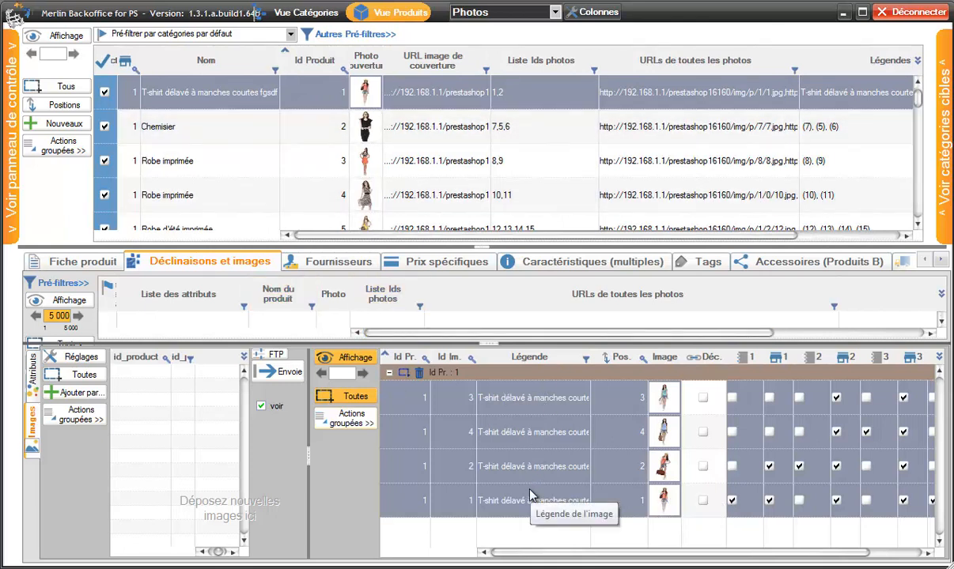
pyautogui.moveTo(591, 440); pyautogui.dragTo(544, 456)
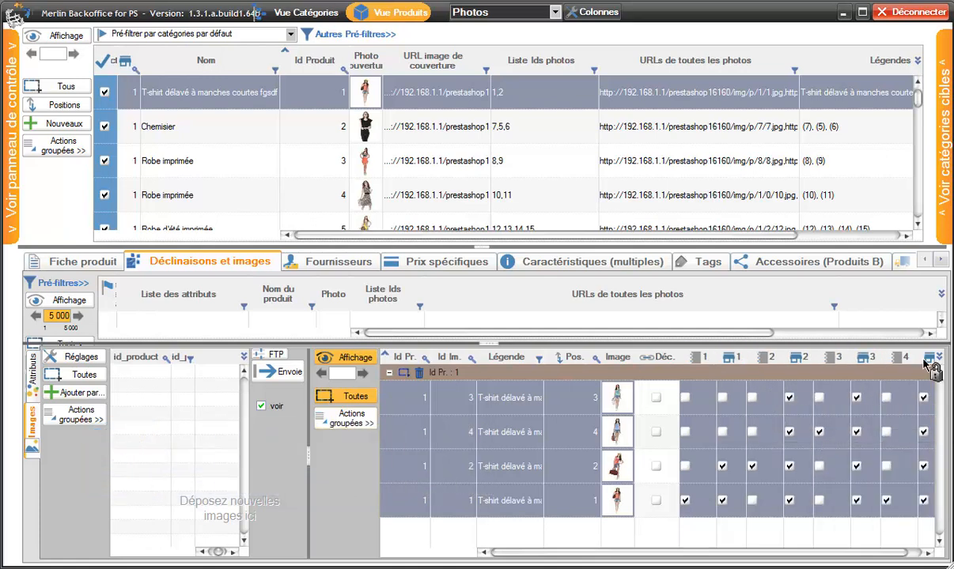
# - Check the list of shops and their IDs in the control panel, and examine image 1's cover setting for shop 1
pyautogui.moveTo(14, 168)
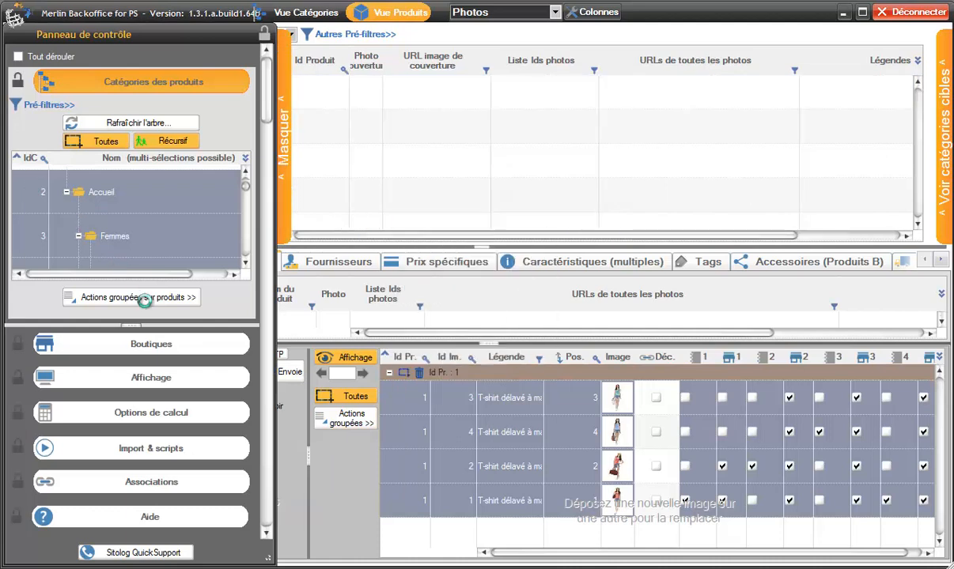
pyautogui.click(141, 335)
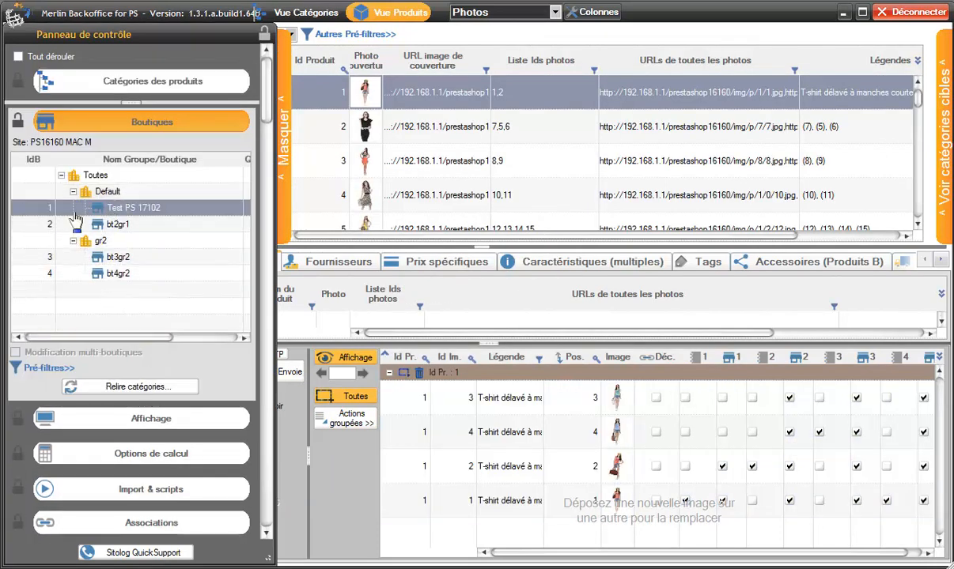
pyautogui.click(283, 199)
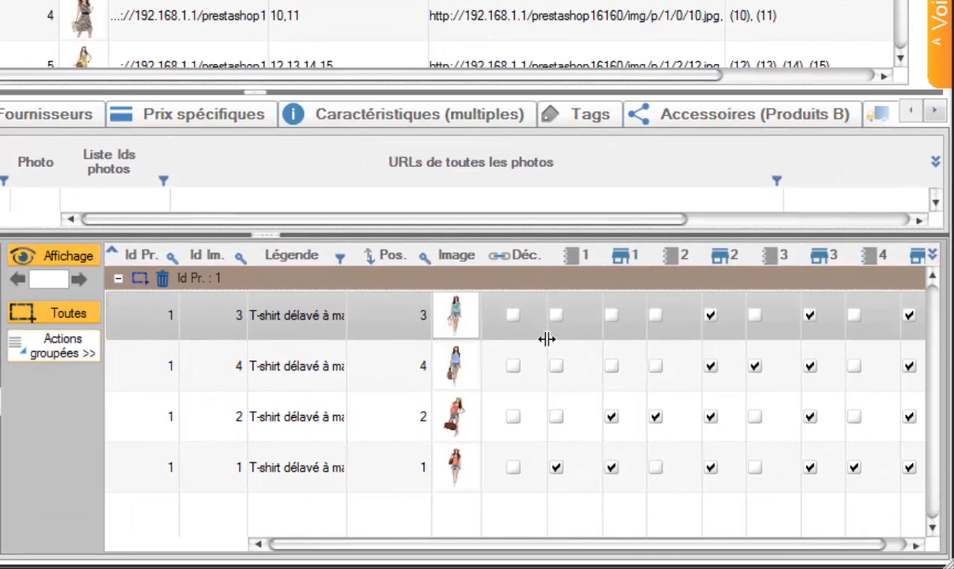
pyautogui.click(556, 467)
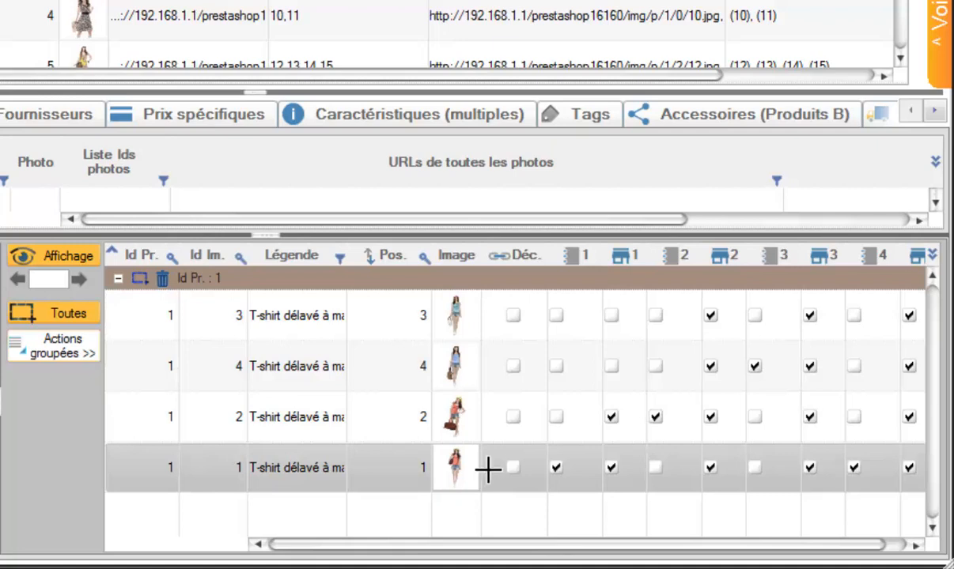
pyautogui.click(555, 468)
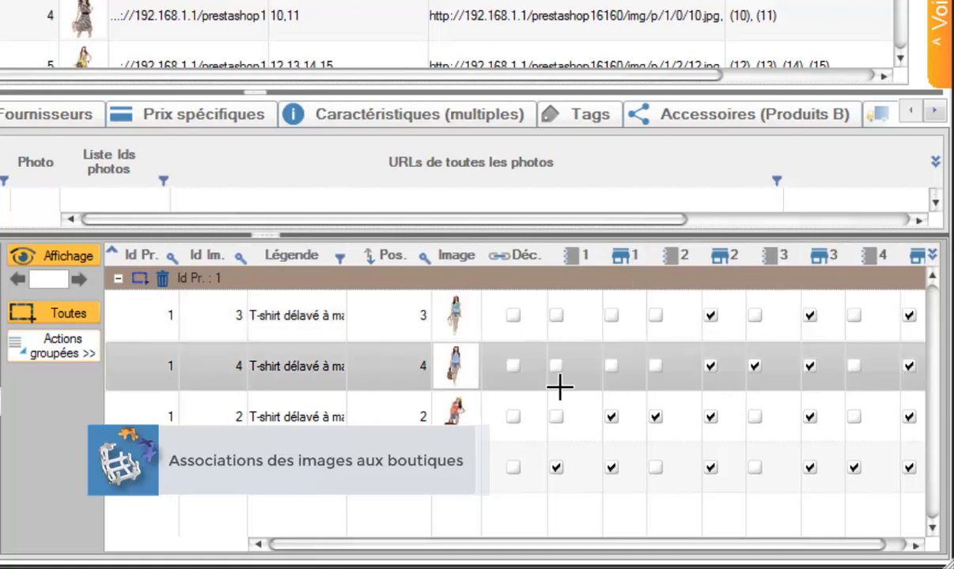
# - Select images 4 and 2, remove their association with shop 4, and restore that association for both
pyautogui.click(302, 364)
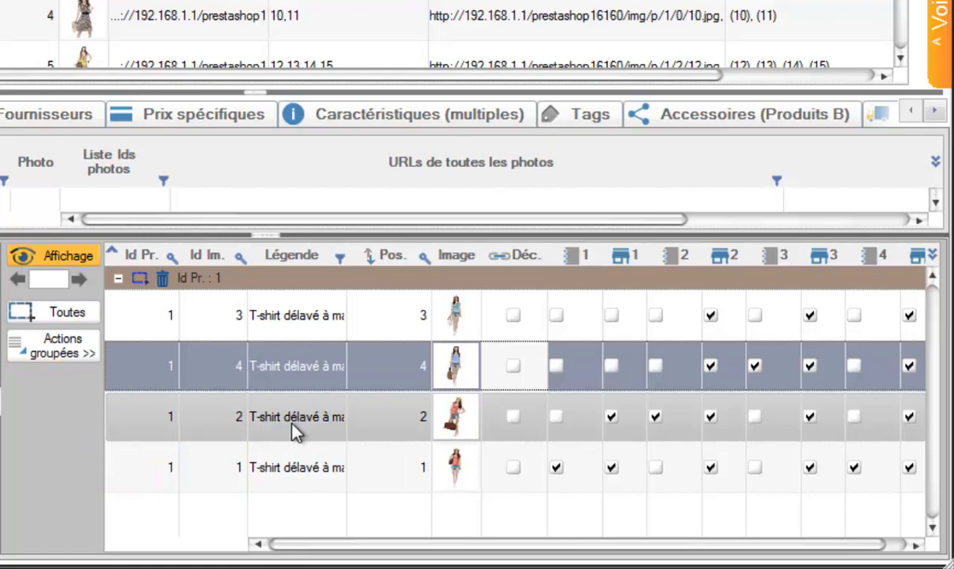
pyautogui.keyDown('ctrl'); pyautogui.click(292, 432); pyautogui.keyUp('ctrl')
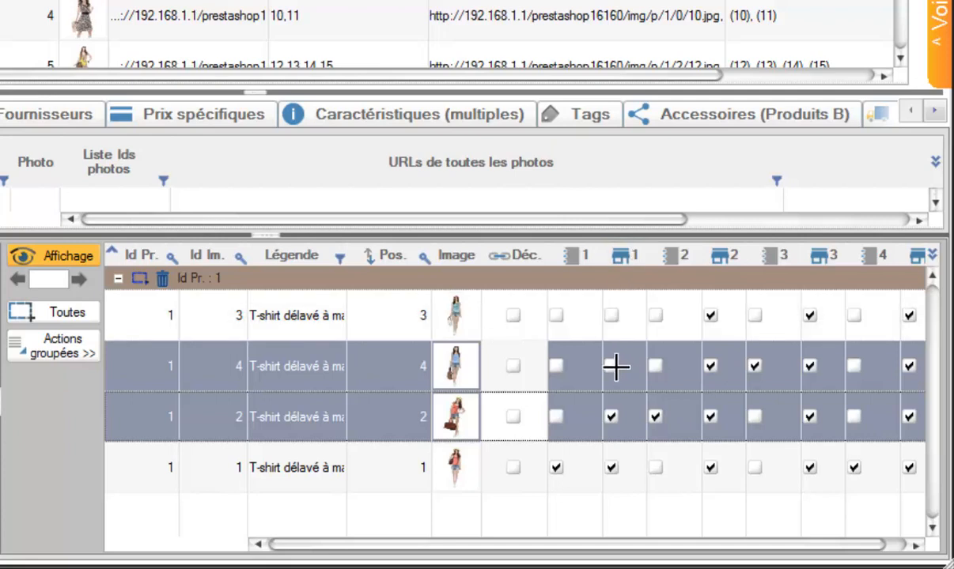
pyautogui.click(754, 366)
pyautogui.click(756, 366)
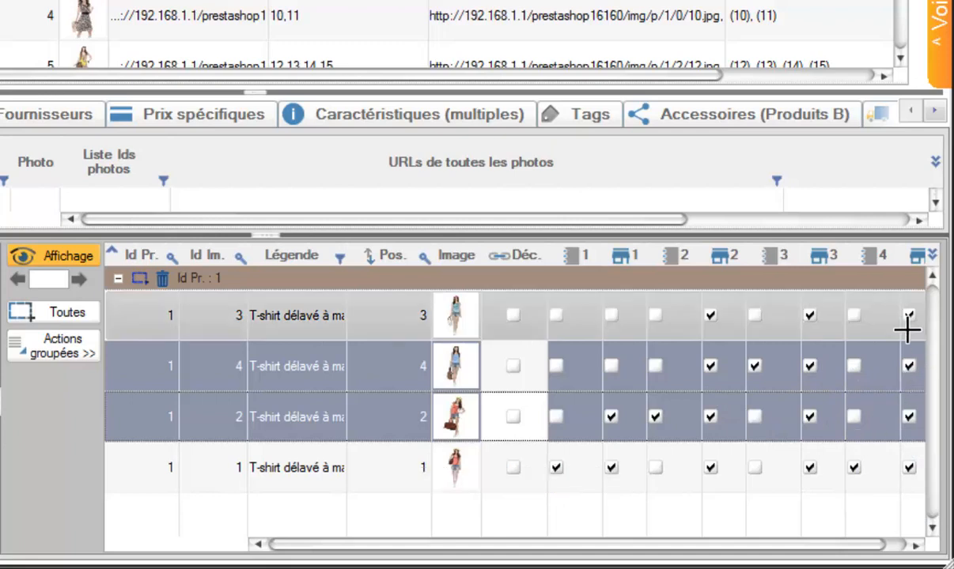
pyautogui.click(911, 366)
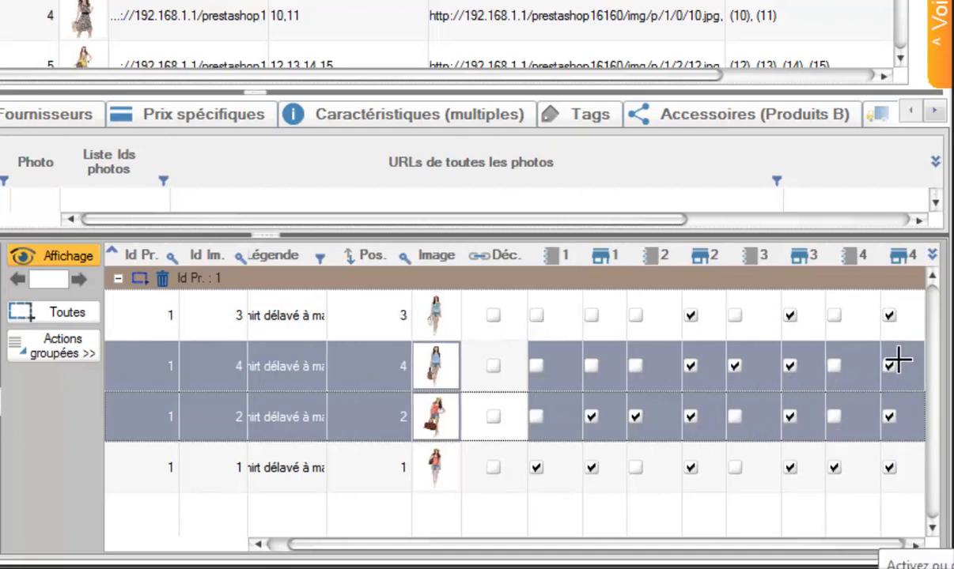
pyautogui.click(890, 365)
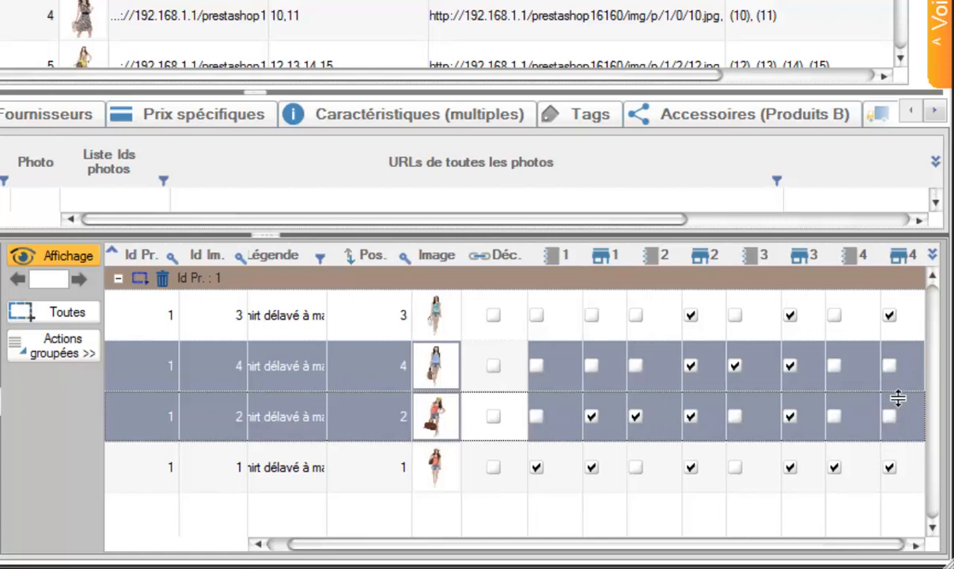
pyautogui.click(889, 365)
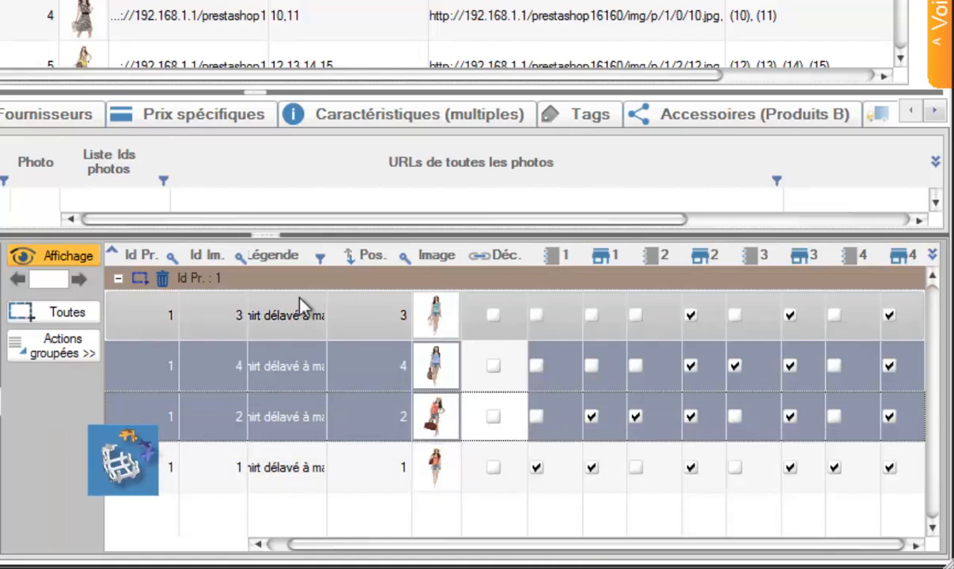
# - Sort product 1's images by ascending position and move image 3 to position 2
pyautogui.moveTo(436, 386); pyautogui.dragTo(396, 336)
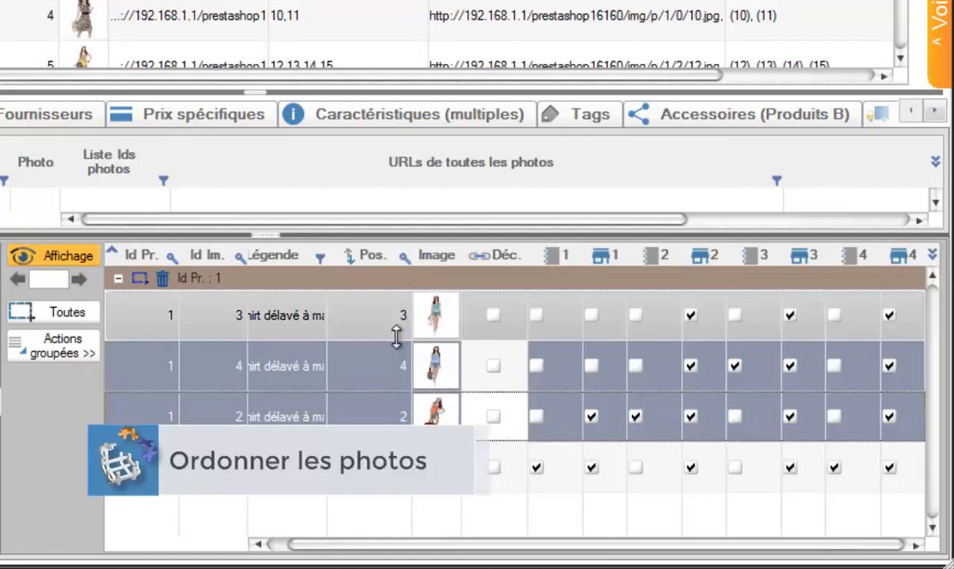
pyautogui.click(373, 256)
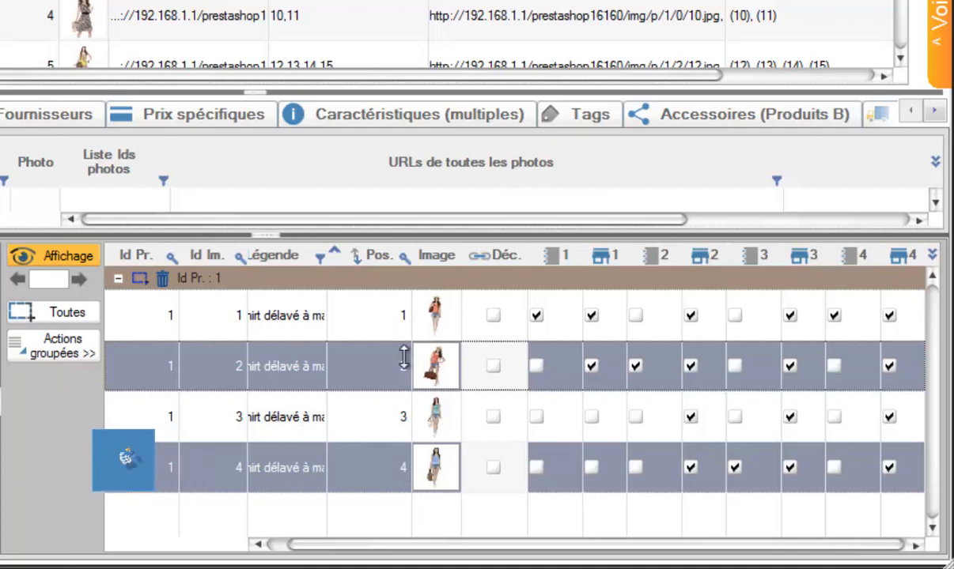
pyautogui.click(388, 417)
pyautogui.moveTo(388, 417); pyautogui.dragTo(387, 346)
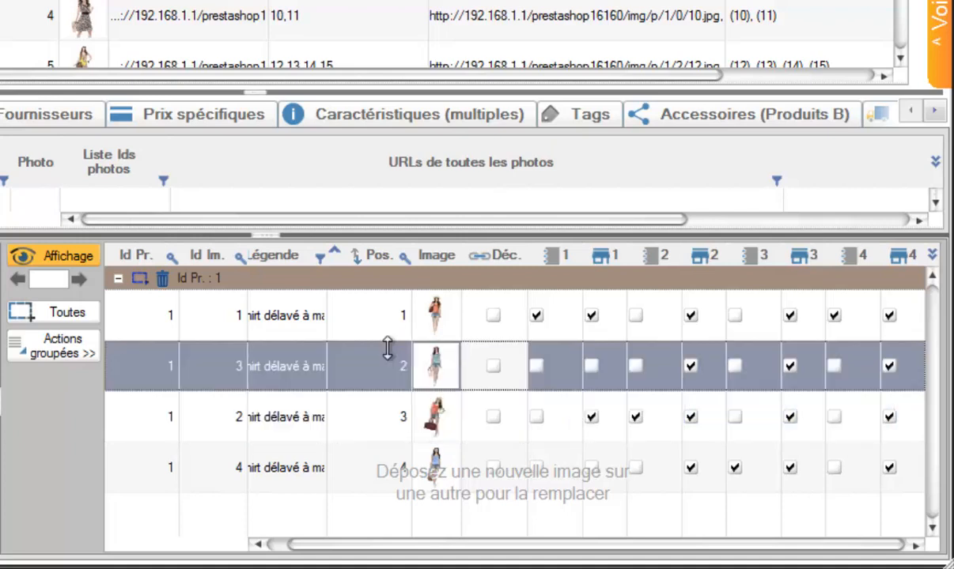
# - Select images 2 and 4 together and move them up to position 2, above image 3
pyautogui.click(378, 417)
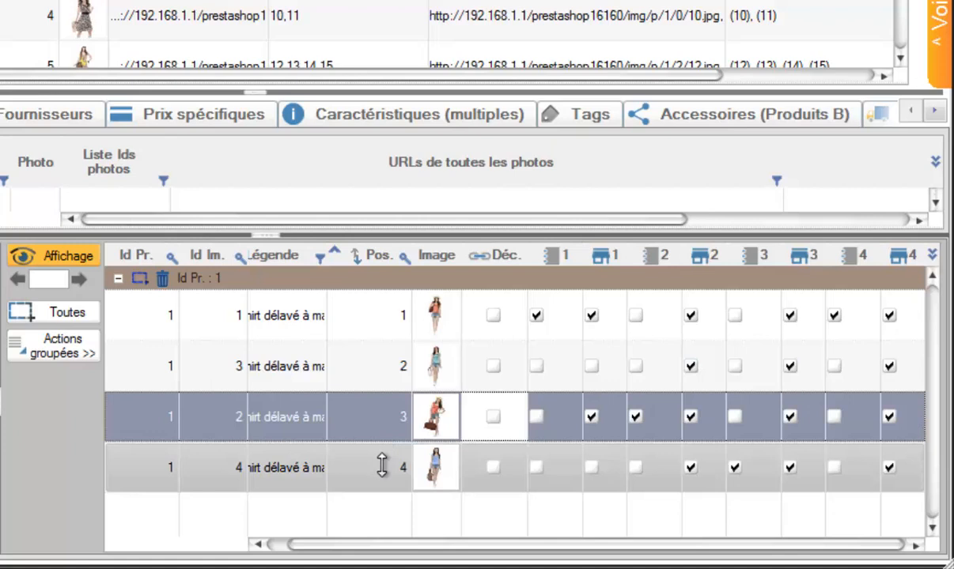
pyautogui.keyDown('shift'); pyautogui.click(381, 467); pyautogui.keyUp('shift')
pyautogui.moveTo(385, 419); pyautogui.dragTo(382, 348)
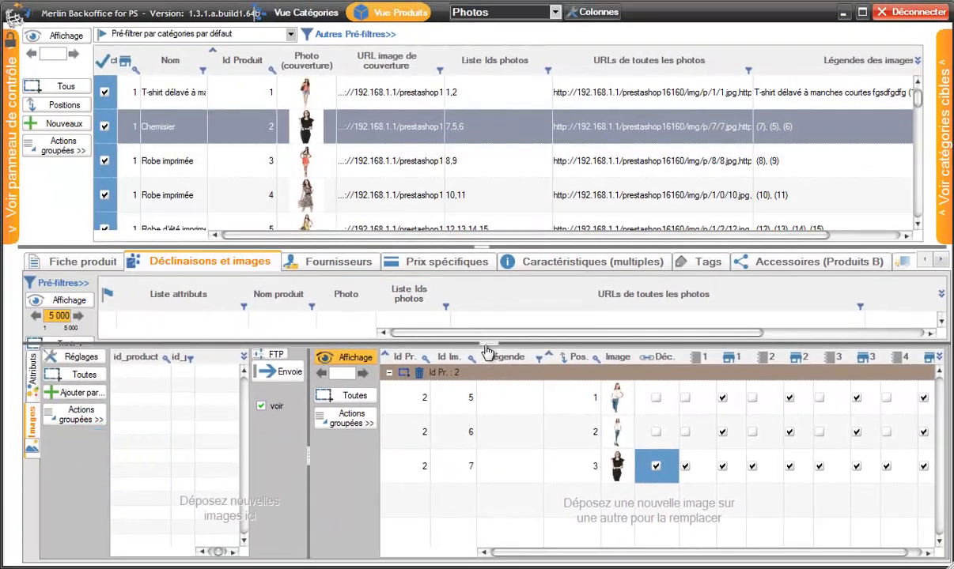
# - Enlarge the combinations table, display the Chemisier product's combinations, and select L,Blanc and M,Blanc
pyautogui.moveTo(486, 345); pyautogui.dragTo(296, 407)
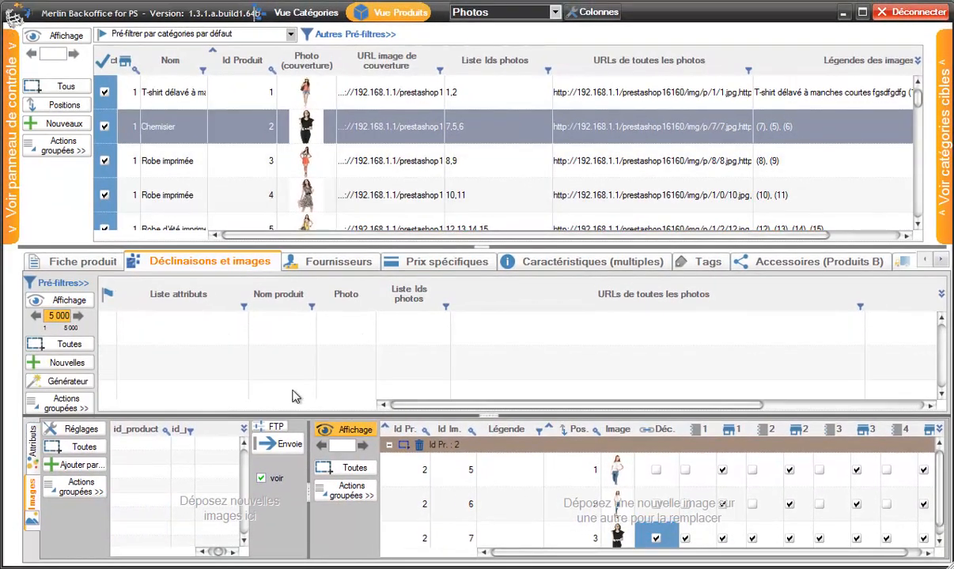
pyautogui.click(71, 301)
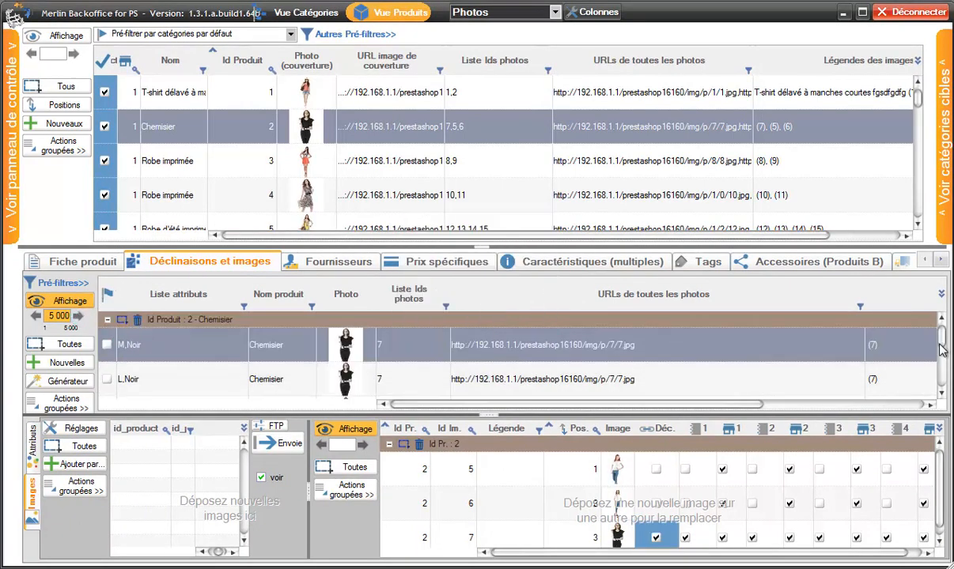
pyautogui.moveTo(941, 340)
pyautogui.mouseDown()
pyautogui.moveTo(940, 364)
pyautogui.moveTo(939, 355)
pyautogui.mouseUp()
pyautogui.click(180, 366)
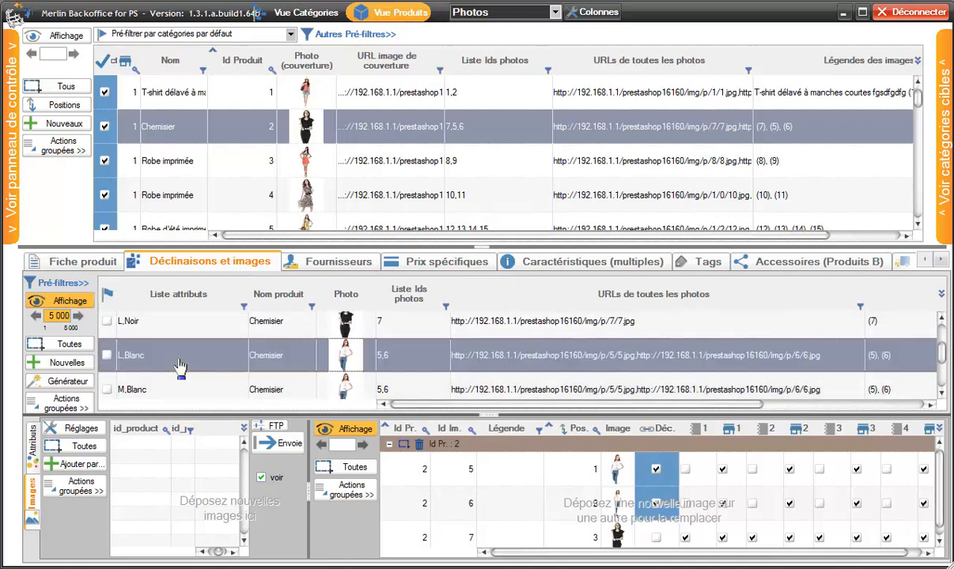
pyautogui.keyDown('shift'); pyautogui.click(167, 387); pyautogui.keyUp('shift')
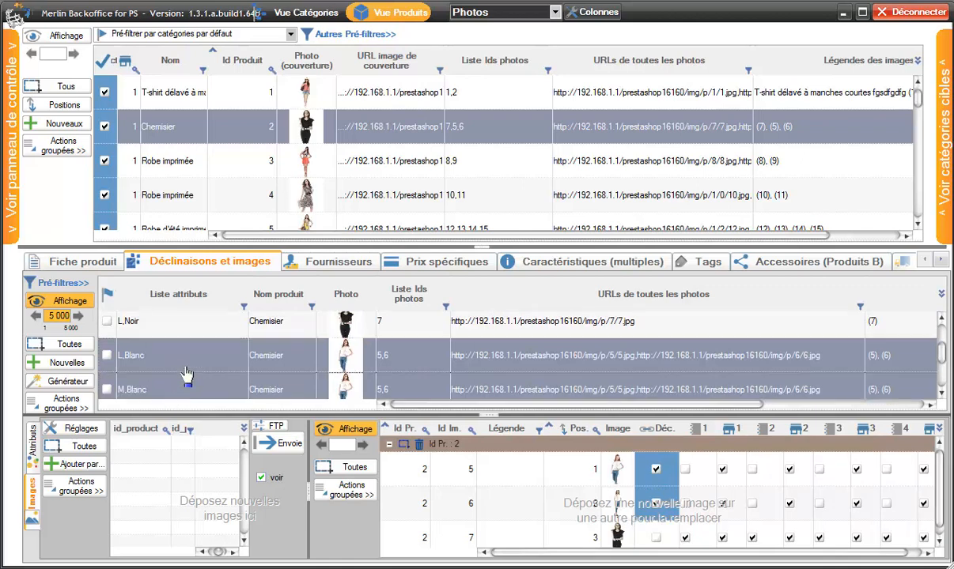
# - Unlink images 5 and 6 from the L,Blanc and M,Blanc combinations, and link both images to them again together
pyautogui.moveTo(937, 487); pyautogui.dragTo(939, 494)
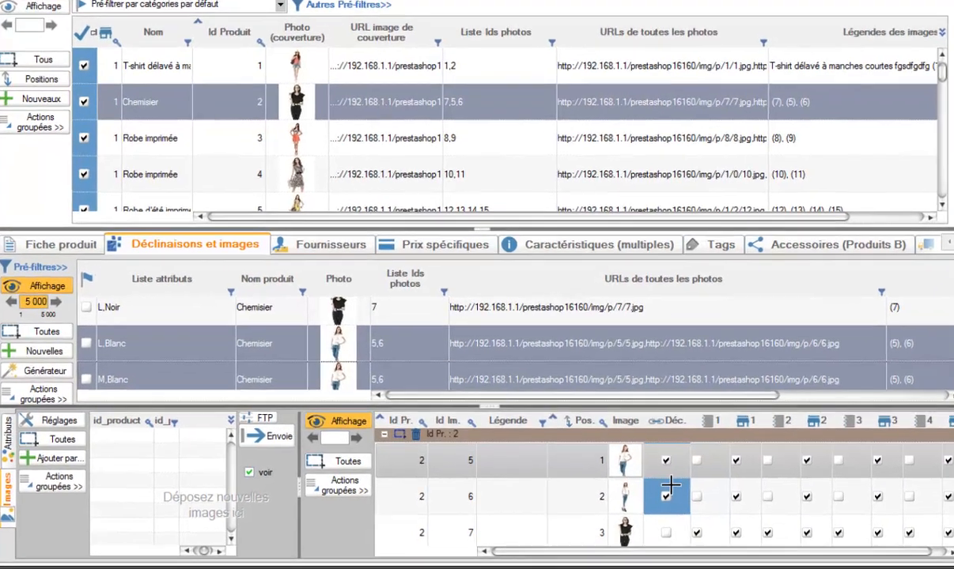
pyautogui.click(655, 466)
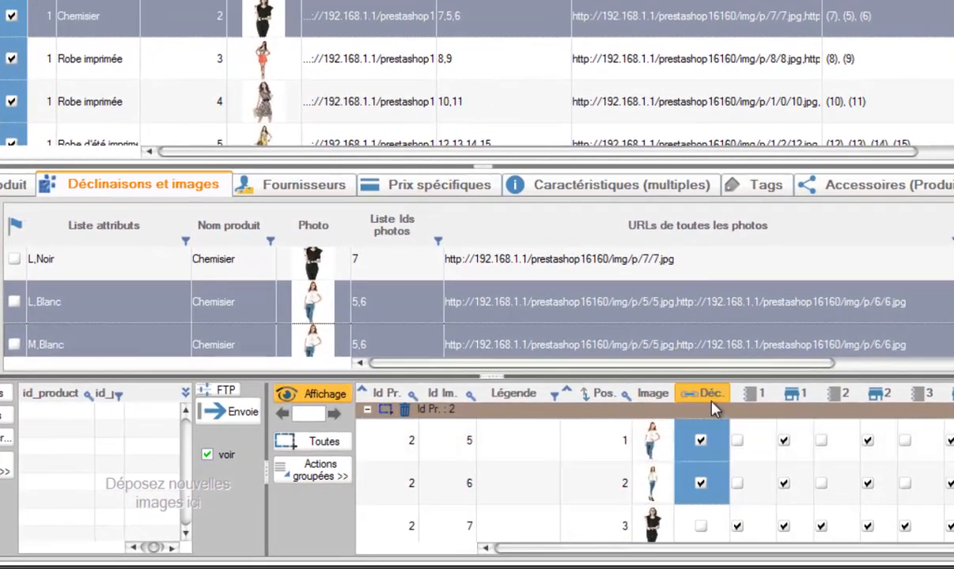
pyautogui.moveTo(703, 481); pyautogui.dragTo(585, 521)
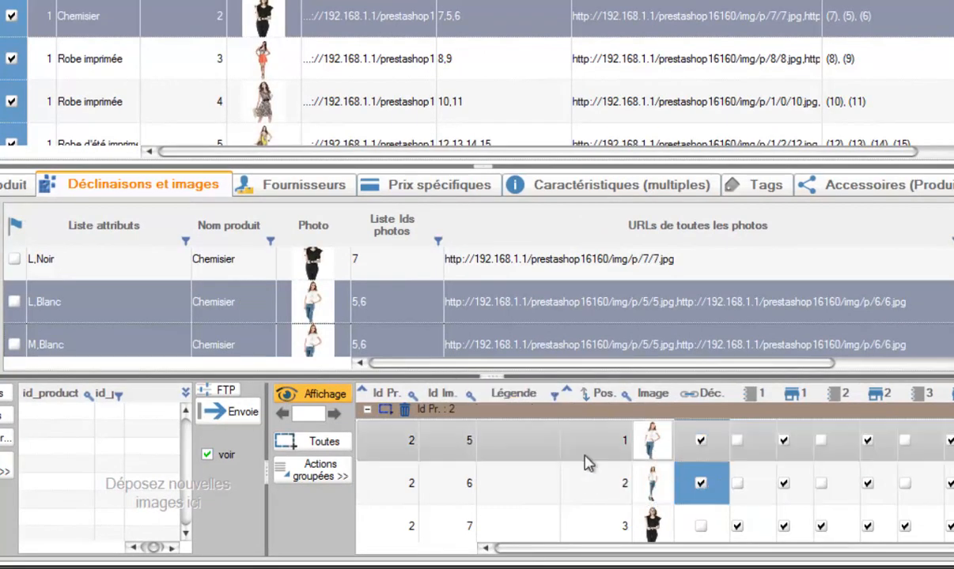
pyautogui.click(700, 440)
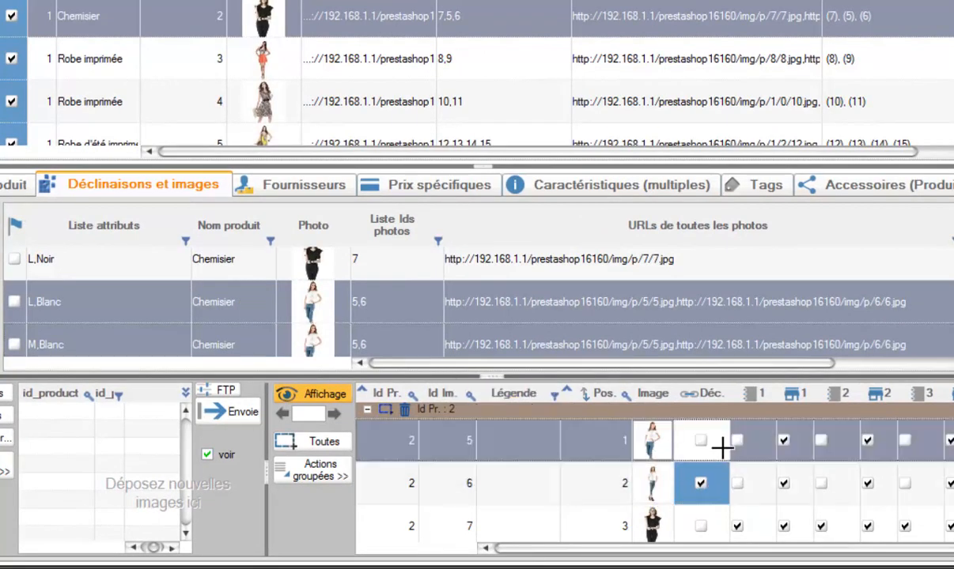
pyautogui.click(699, 479)
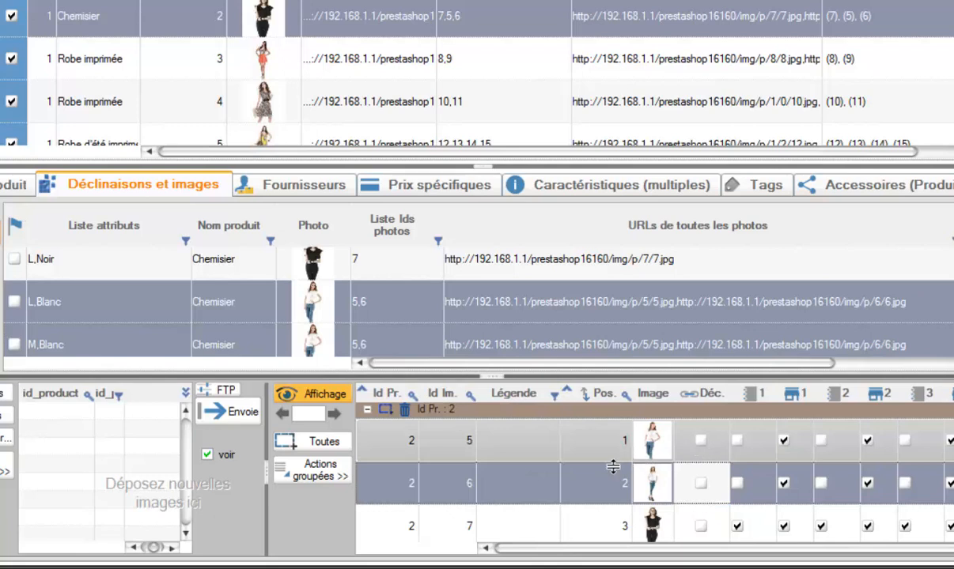
pyautogui.keyDown('ctrl'); pyautogui.click(585, 445); pyautogui.keyUp('ctrl')
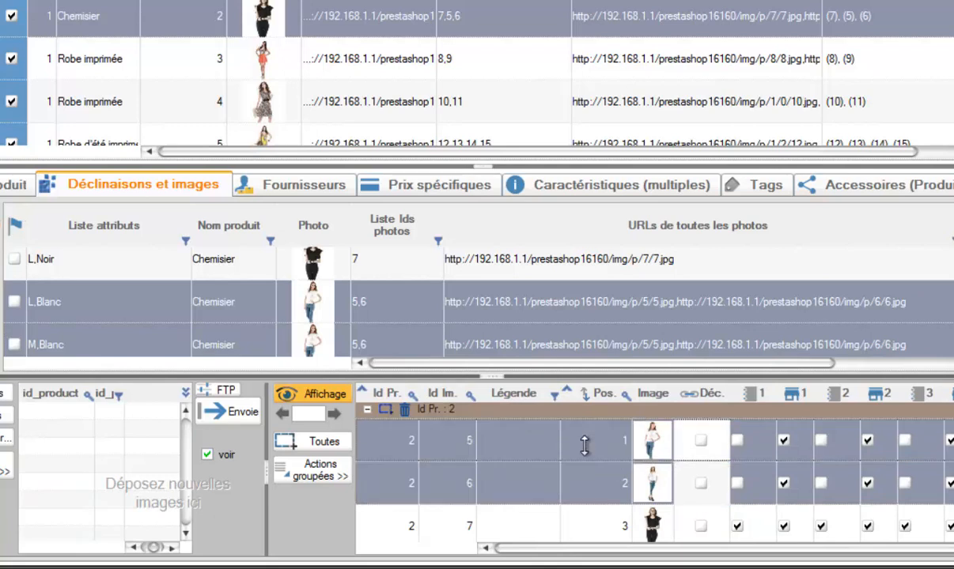
pyautogui.click(701, 441)
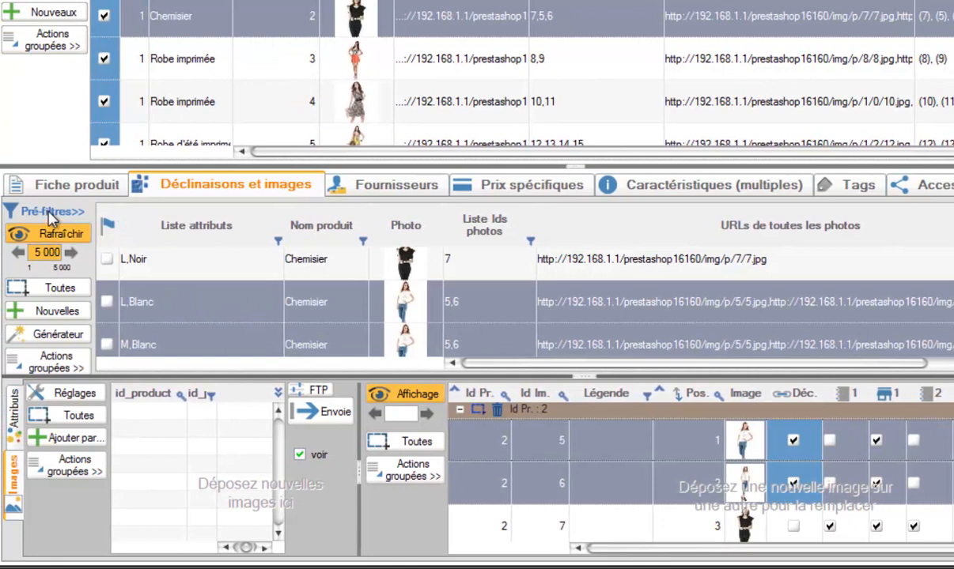
# - Pre-filter the combinations on "Valeur des divers attributs" with "Contient" and the value Blanc, and refresh the display
pyautogui.click(49, 215)
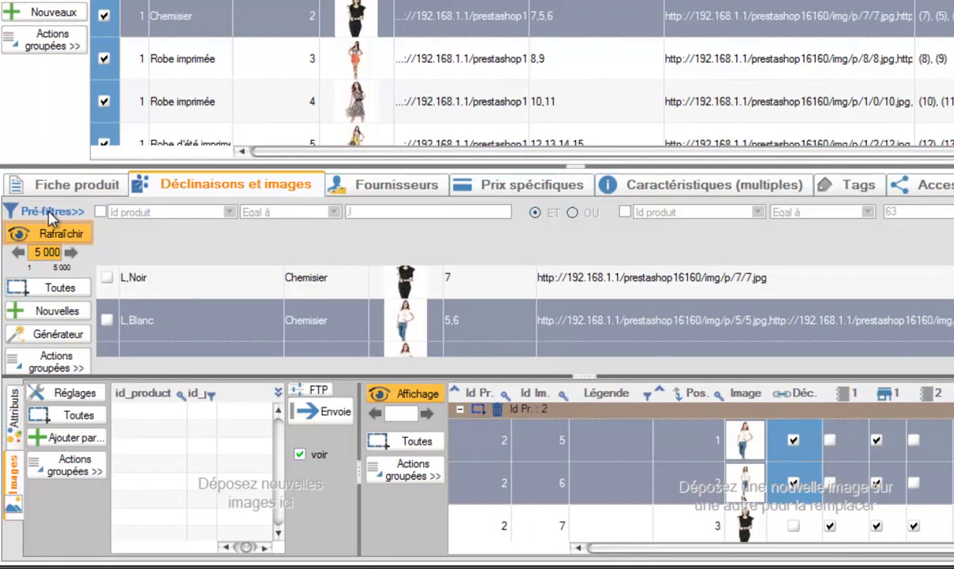
pyautogui.click(100, 212)
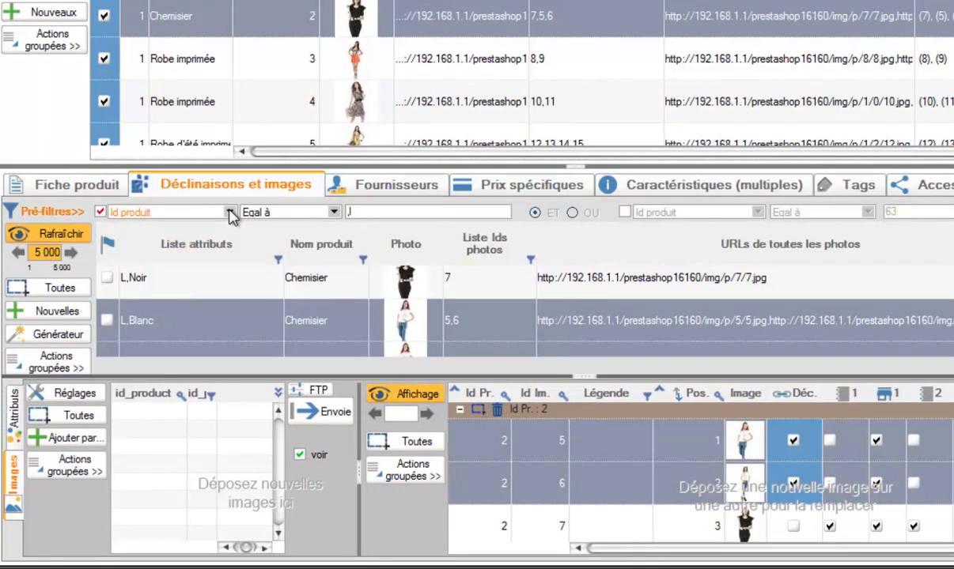
pyautogui.click(228, 212)
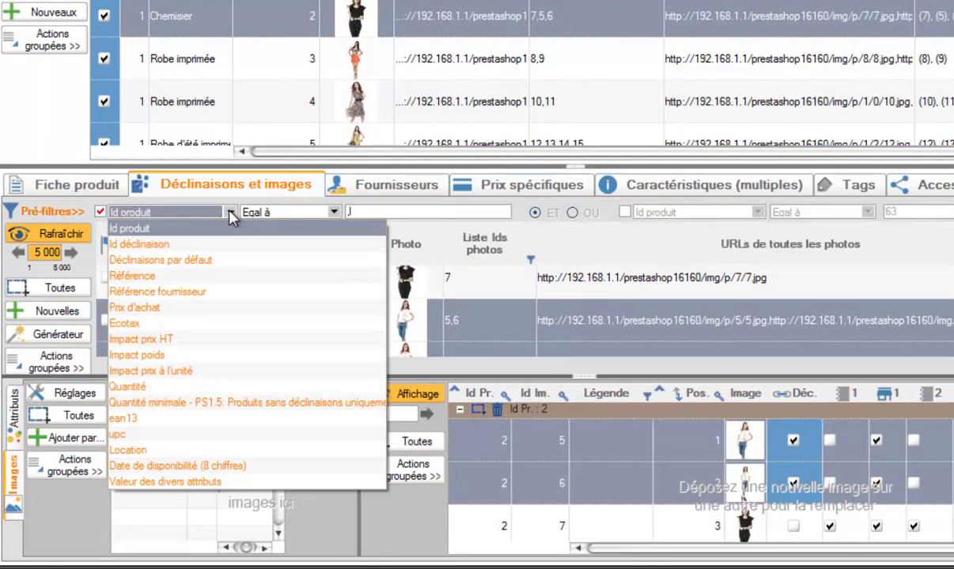
pyautogui.click(190, 482)
pyautogui.click(335, 212)
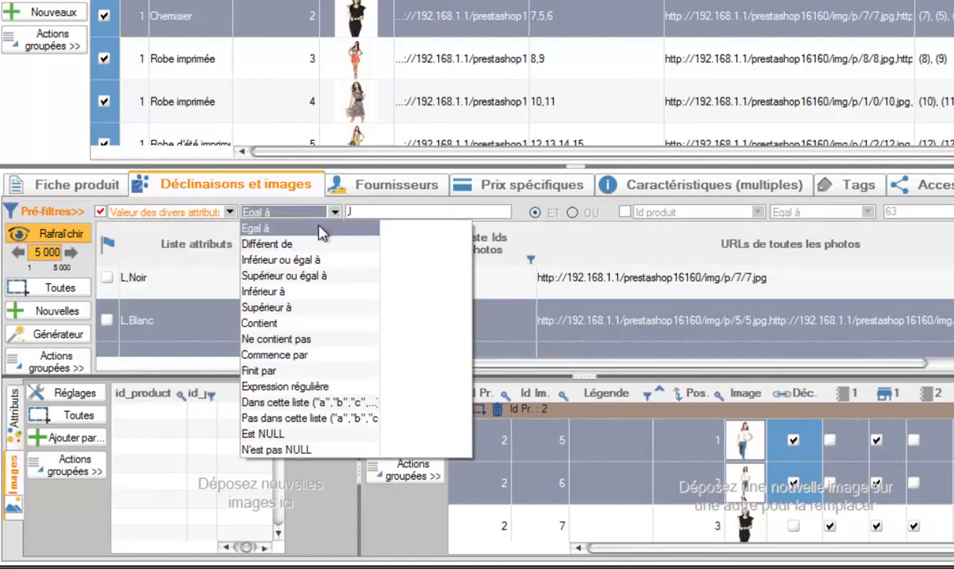
pyautogui.click(282, 327)
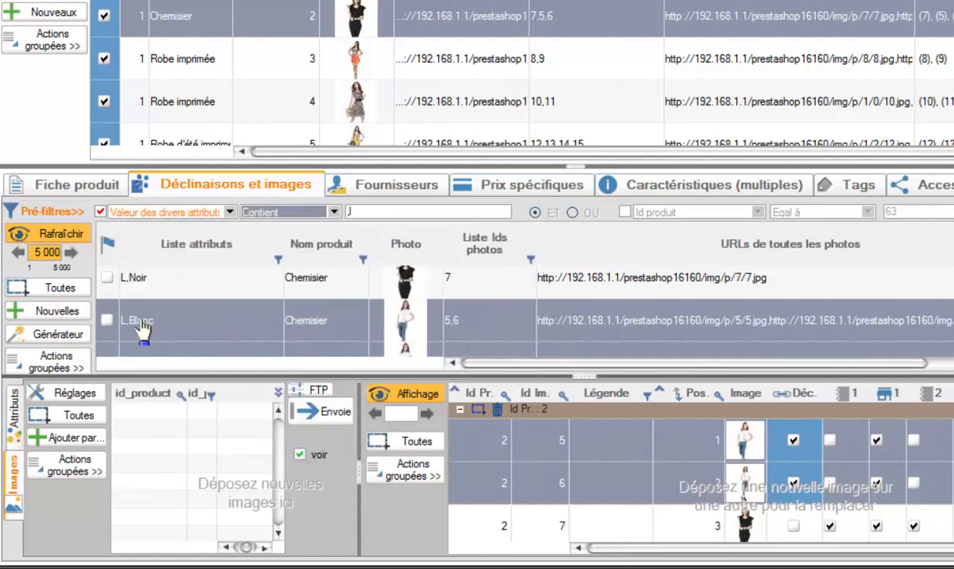
pyautogui.click(375, 211)
pyautogui.write('Blanc')
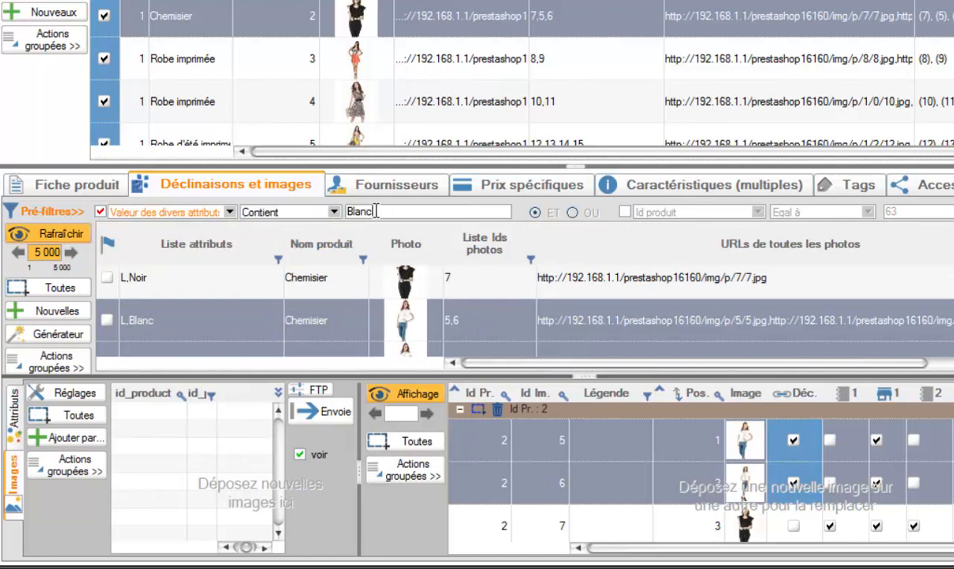
pyautogui.click(45, 234)
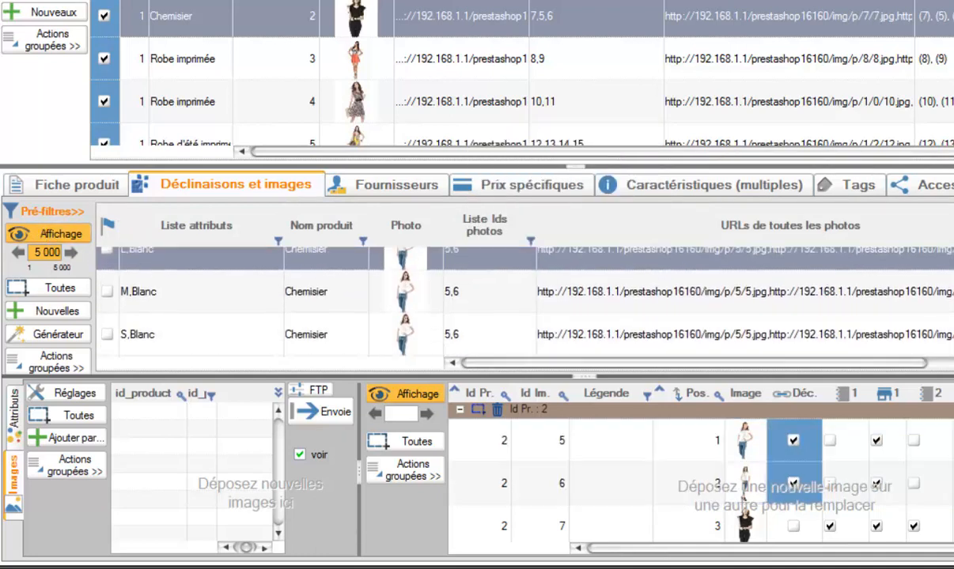
# - Select all the filtered Blanc combinations and check their links to images 5 and 6
pyautogui.click(67, 289)
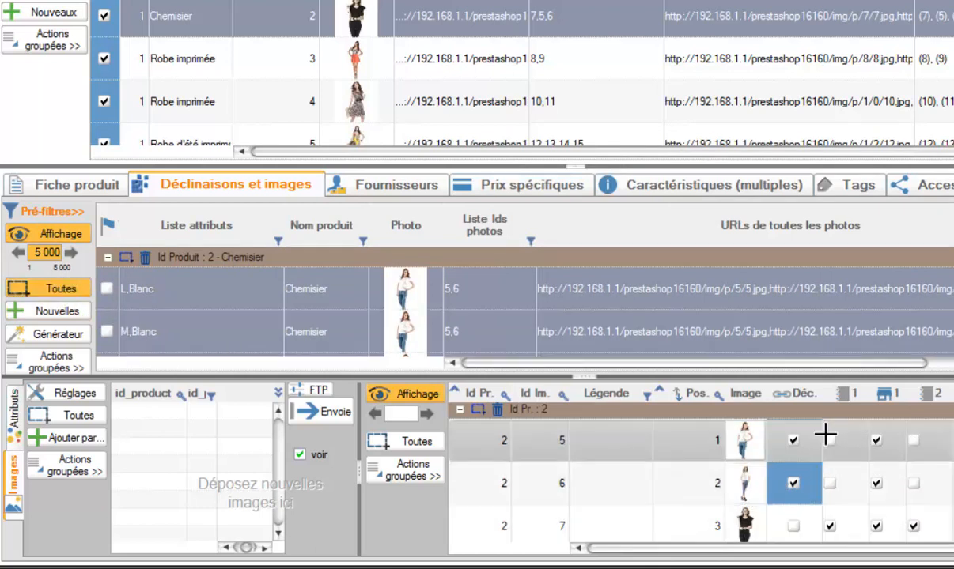
pyautogui.click(787, 437)
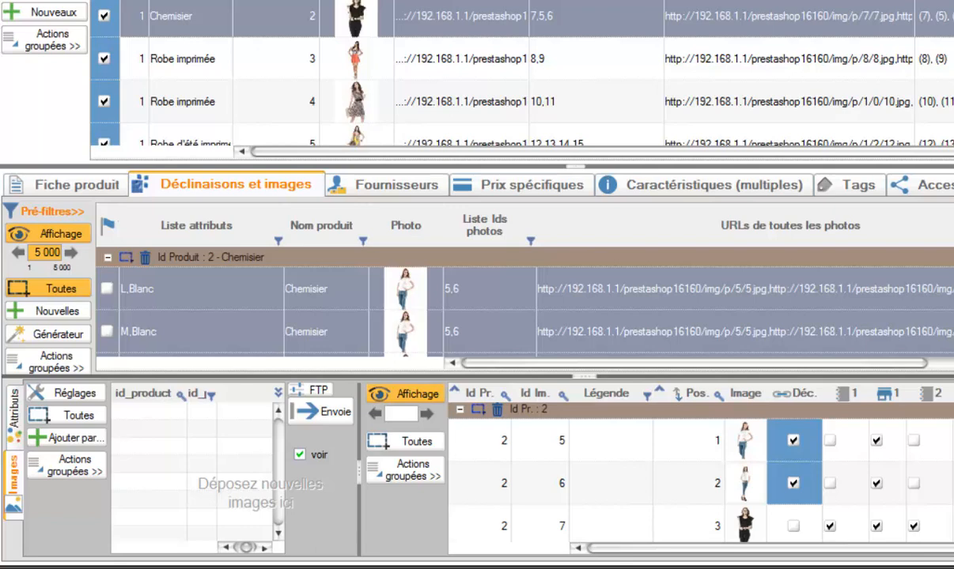
pyautogui.scroll(-1, 699, 475)
pyautogui.scroll(1, 700, 459)
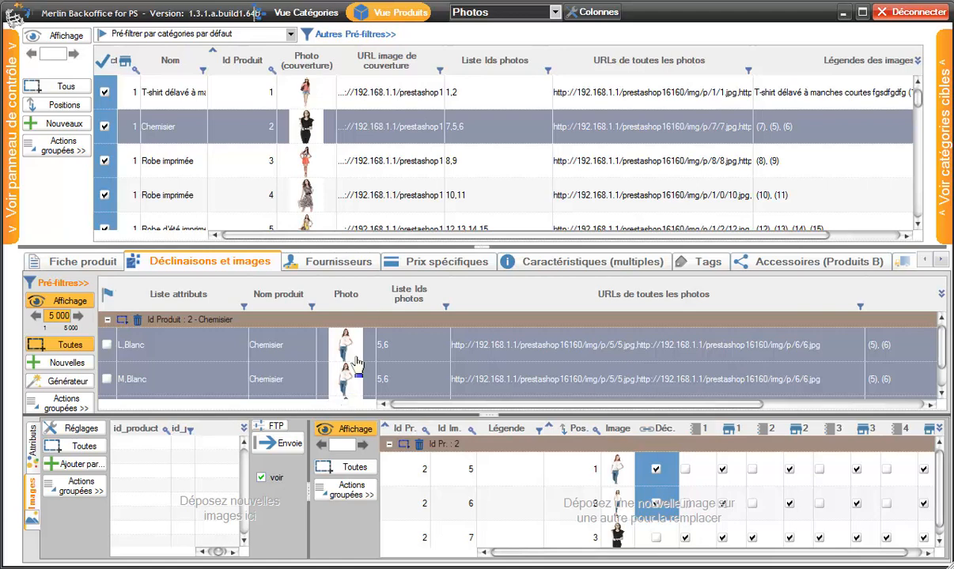
# - Select image 5 of the Chemisier product, delete the local cache of the selected image, and refresh the image display
pyautogui.moveTo(360, 360); pyautogui.dragTo(411, 488)
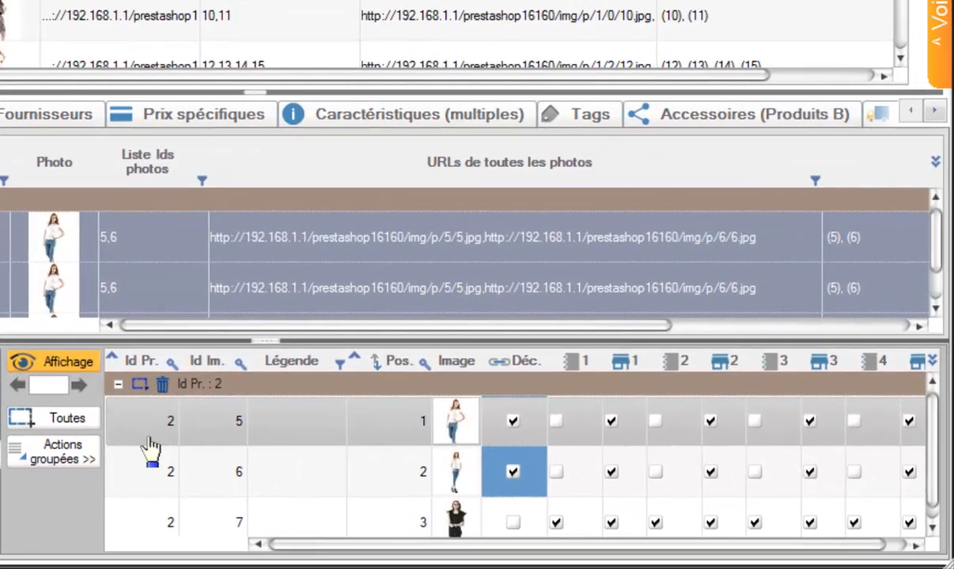
pyautogui.moveTo(275, 419); pyautogui.dragTo(446, 427)
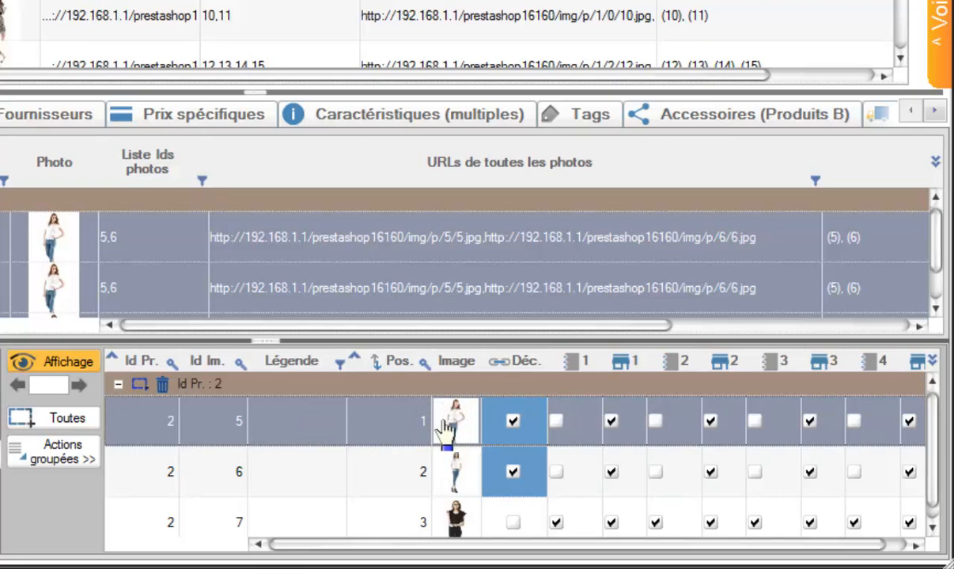
pyautogui.moveTo(444, 427); pyautogui.dragTo(88, 466)
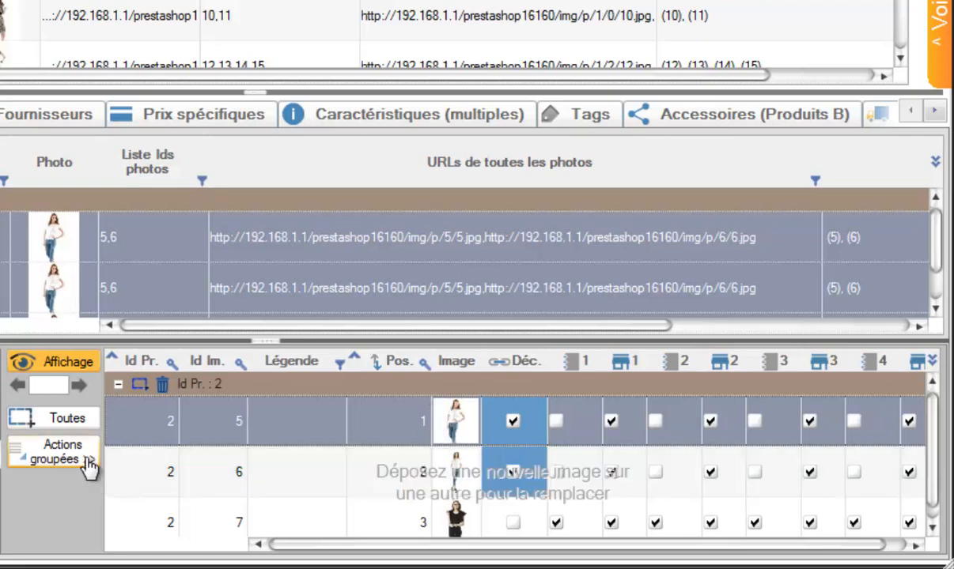
pyautogui.click(89, 465)
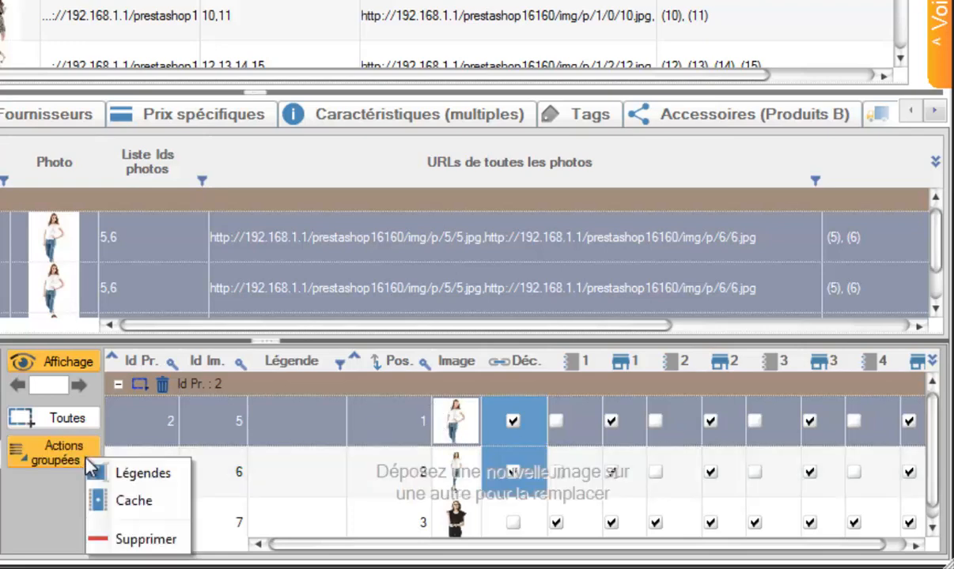
pyautogui.click(127, 506)
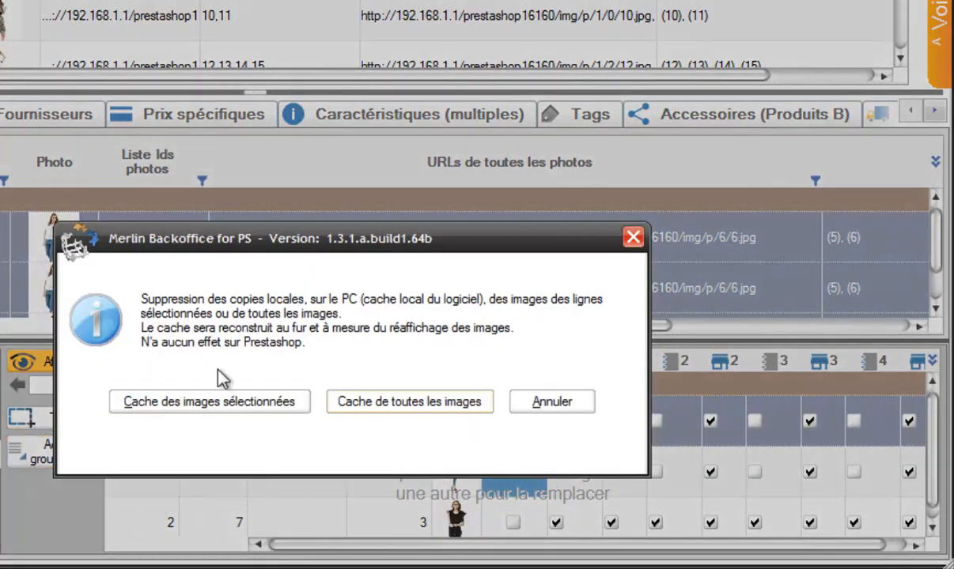
pyautogui.moveTo(241, 237); pyautogui.dragTo(157, 67)
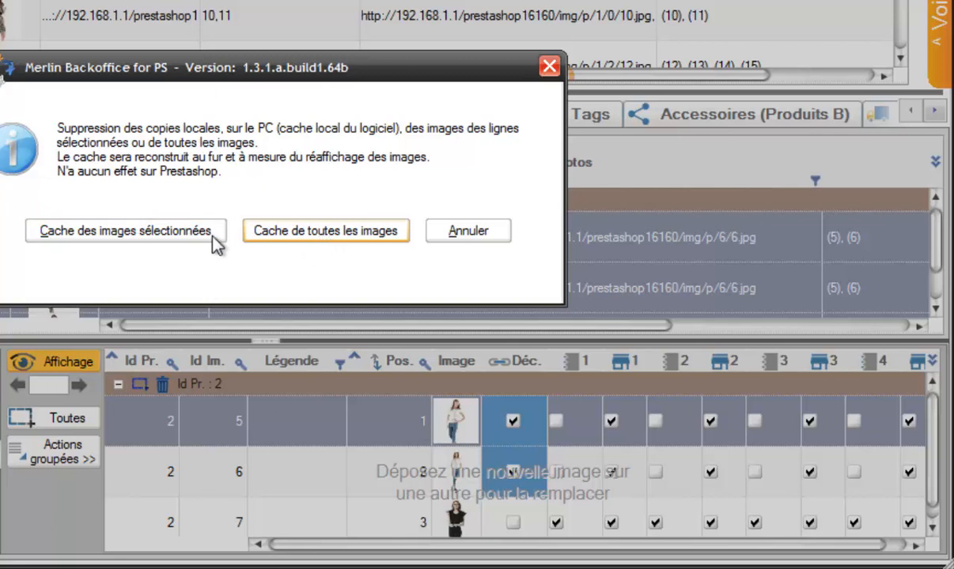
pyautogui.click(157, 242)
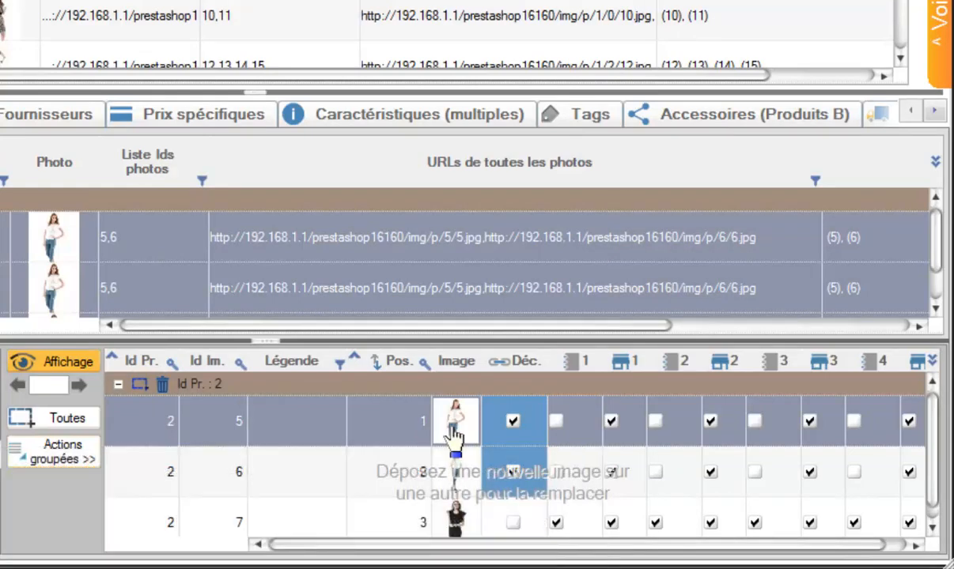
pyautogui.click(71, 364)
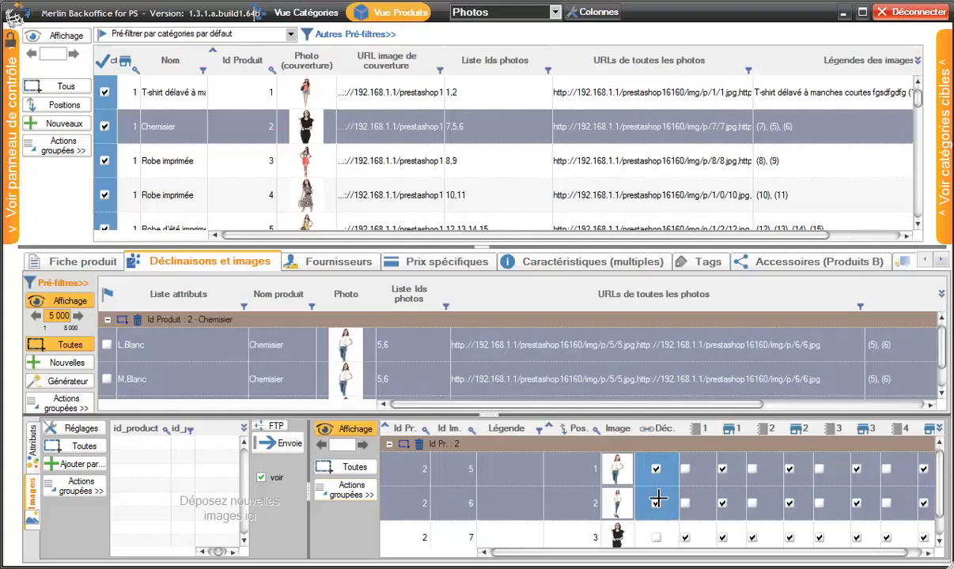
# - Switch to Windows Explorer and inspect the p and c image folders inside cache_img\PS16140 MAC M
pyautogui.moveTo(456, 417); pyautogui.dragTo(466, 433)
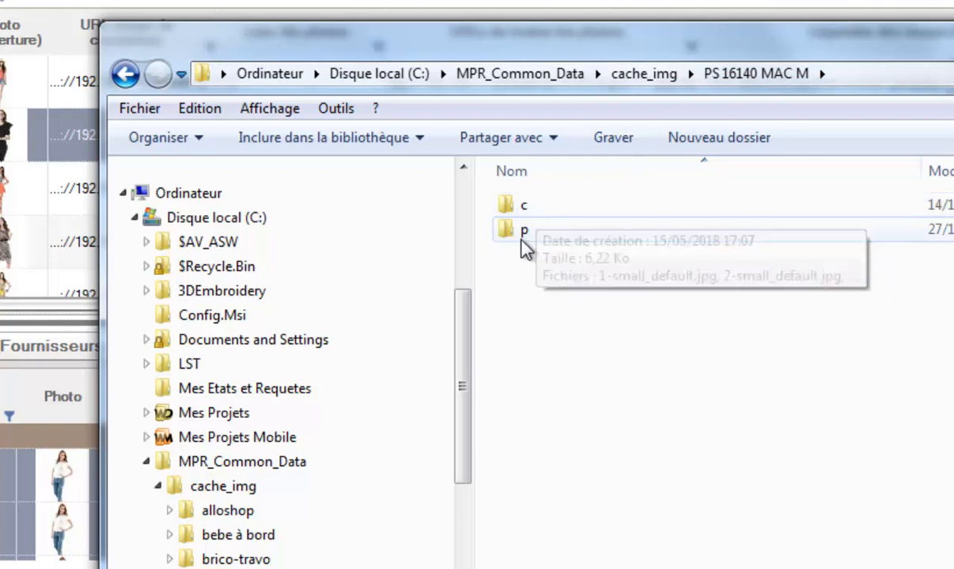
pyautogui.moveTo(522, 241)
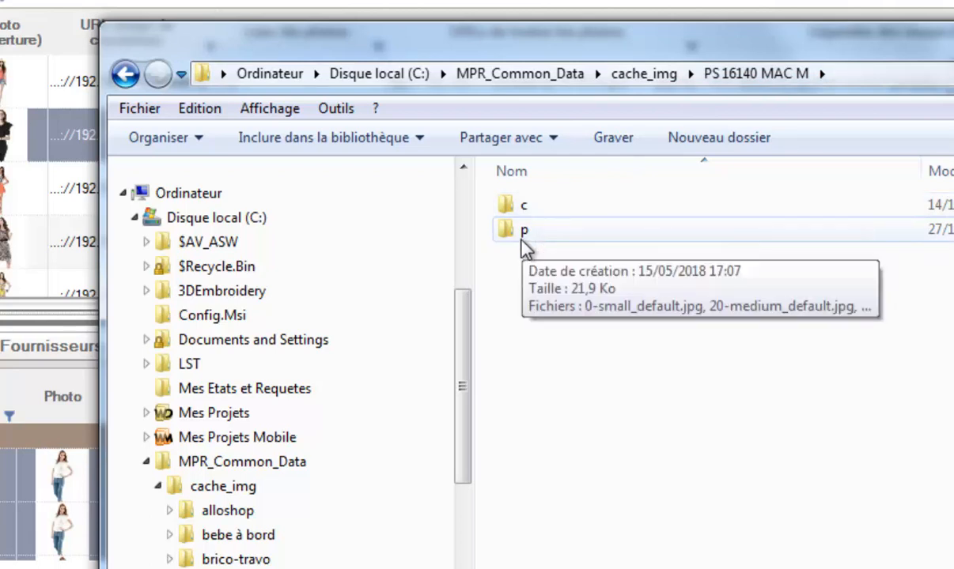
pyautogui.moveTo(523, 207)
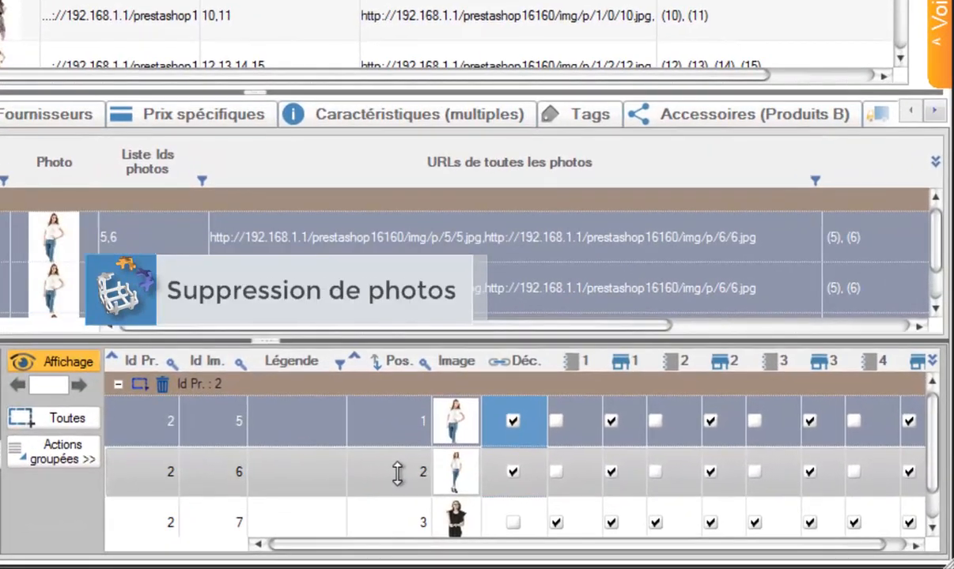
# - Select images 5 and 6 of the Chemisier product, review the options for deleting them, and cancel the deletion
pyautogui.keyDown('ctrl'); pyautogui.click(397, 472); pyautogui.keyUp('ctrl')
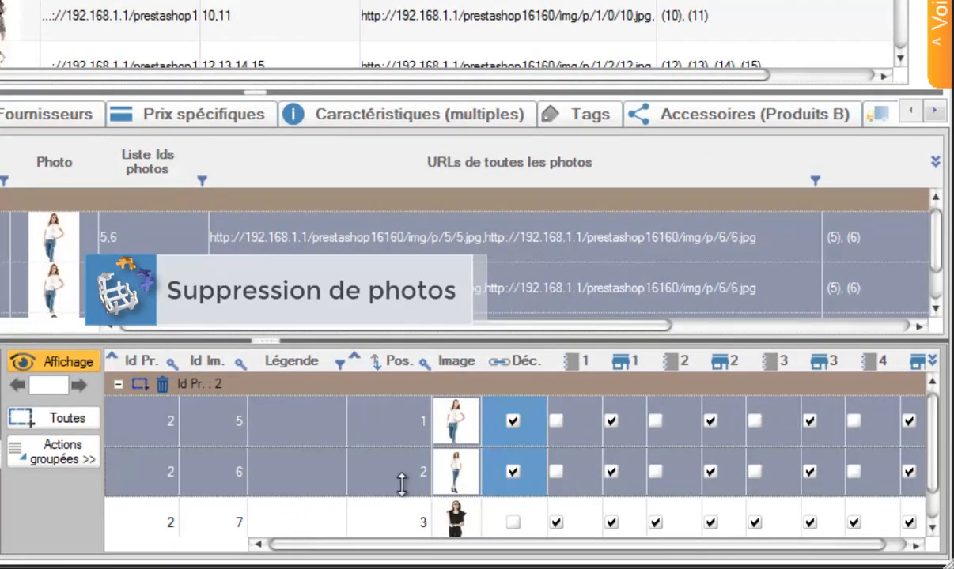
pyautogui.click(83, 459)
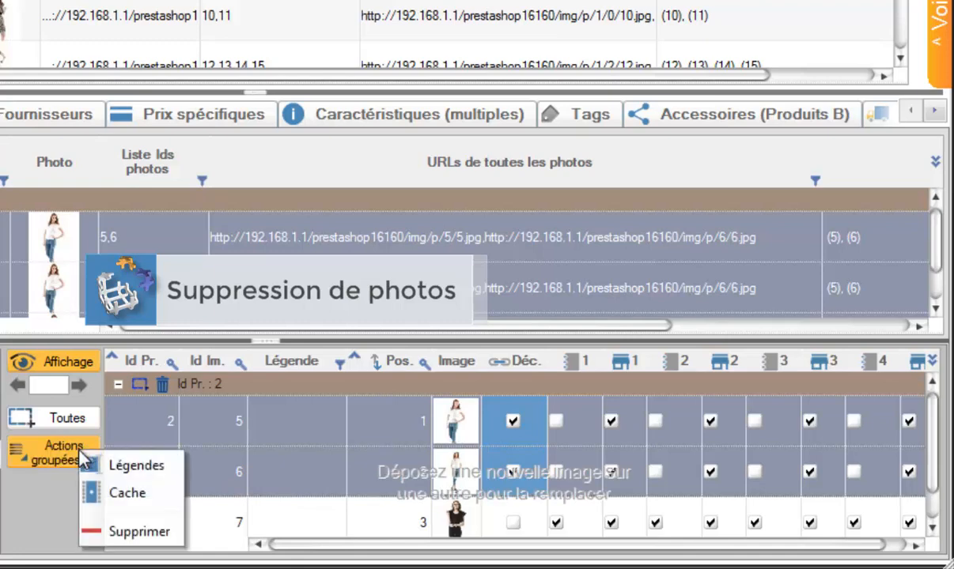
pyautogui.click(140, 532)
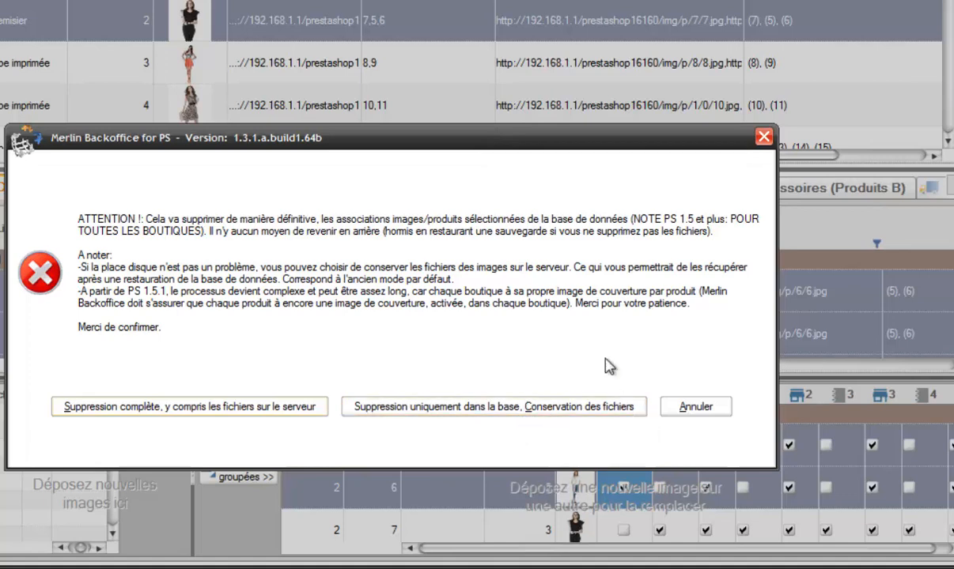
pyautogui.moveTo(514, 142); pyautogui.dragTo(501, 100)
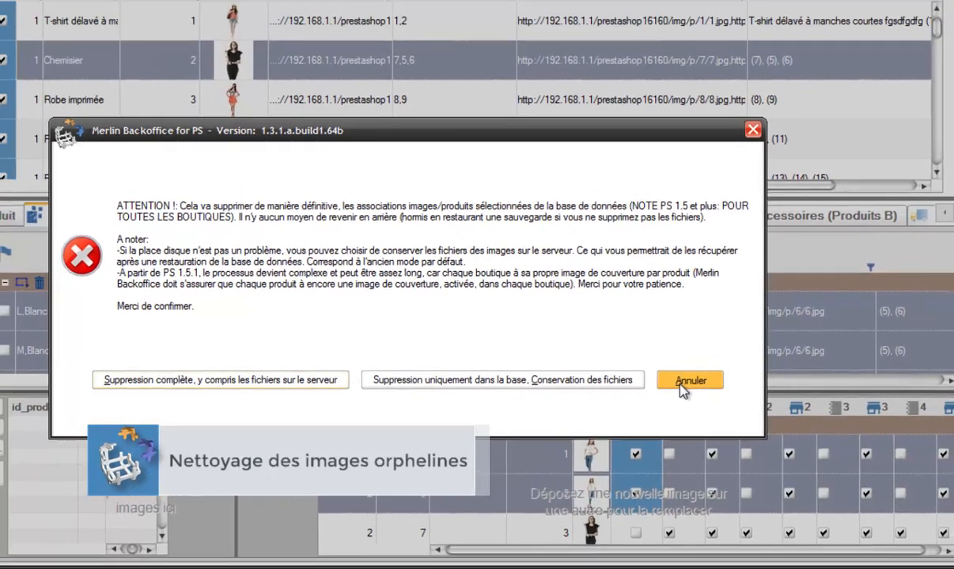
pyautogui.click(673, 368)
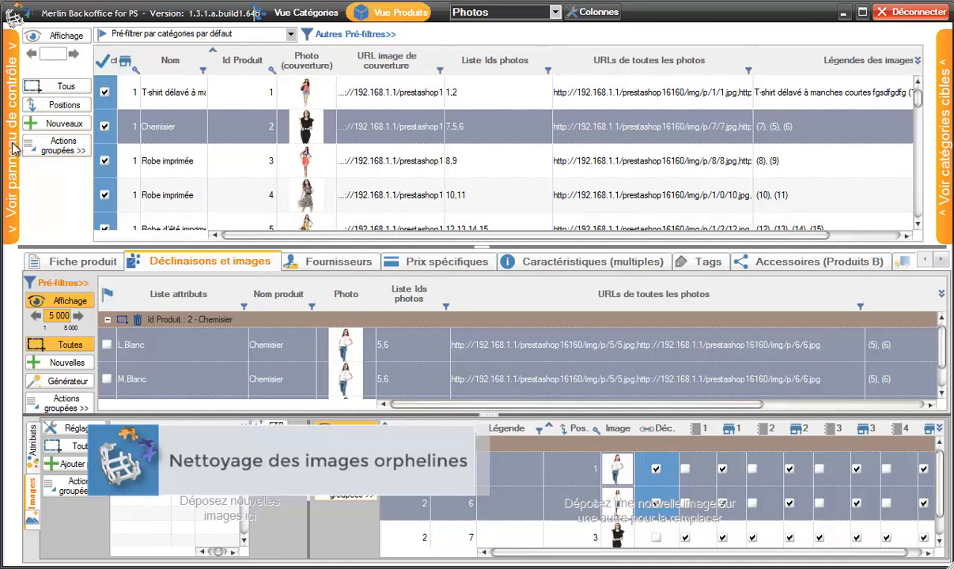
# - Open the Panneau de contrôle and collapse its Aide section
pyautogui.moveTo(14, 146)
pyautogui.moveTo(352, 167); pyautogui.dragTo(344, 95)
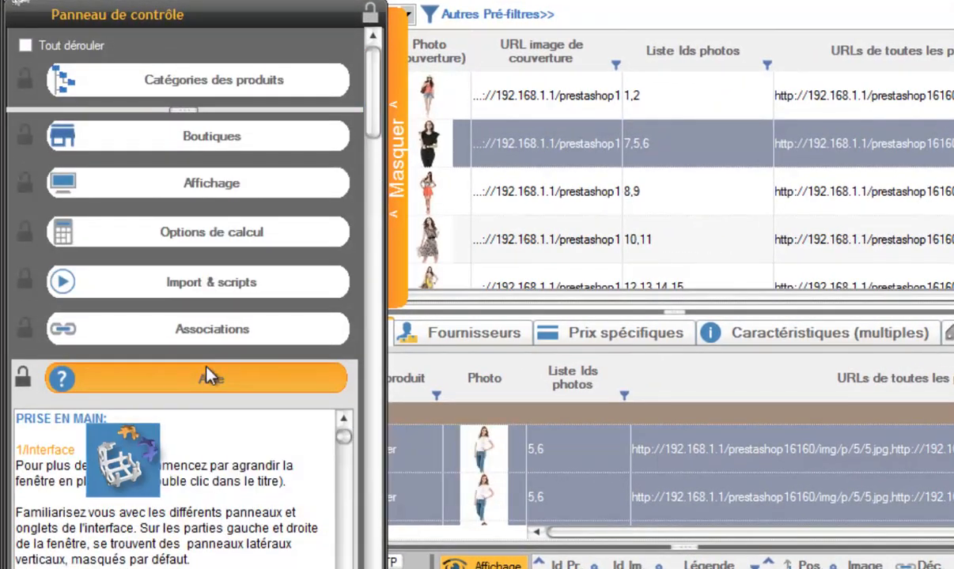
pyautogui.click(211, 377)
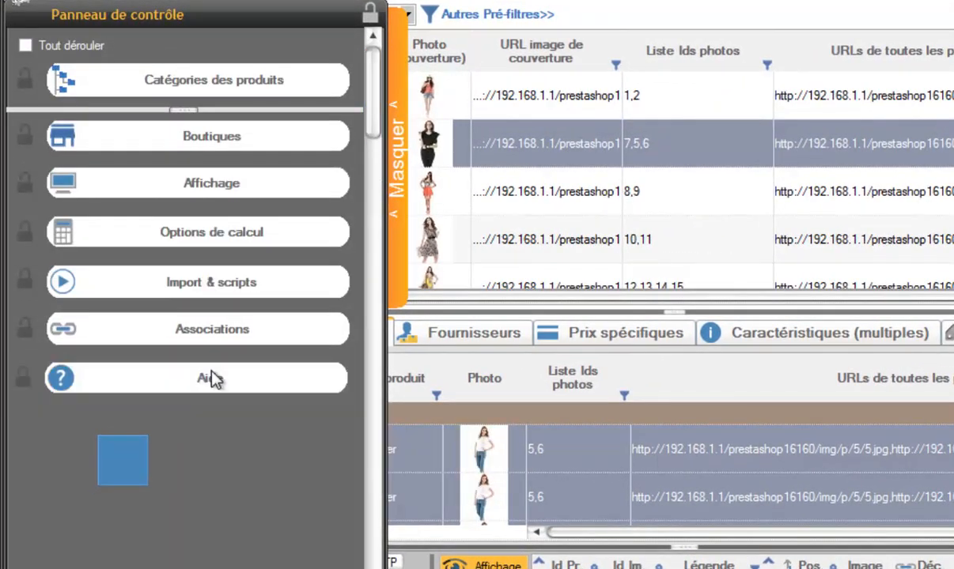
# - Expand the Import & scripts section of the control panel and examine the option for deleting orphan product photos in /img/p/
pyautogui.click(234, 285)
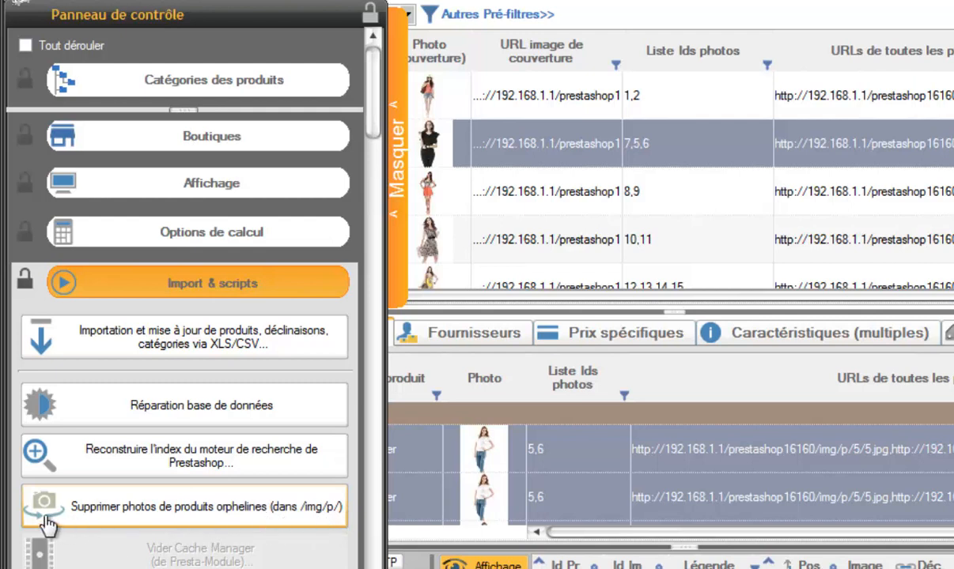
pyautogui.click(295, 516)
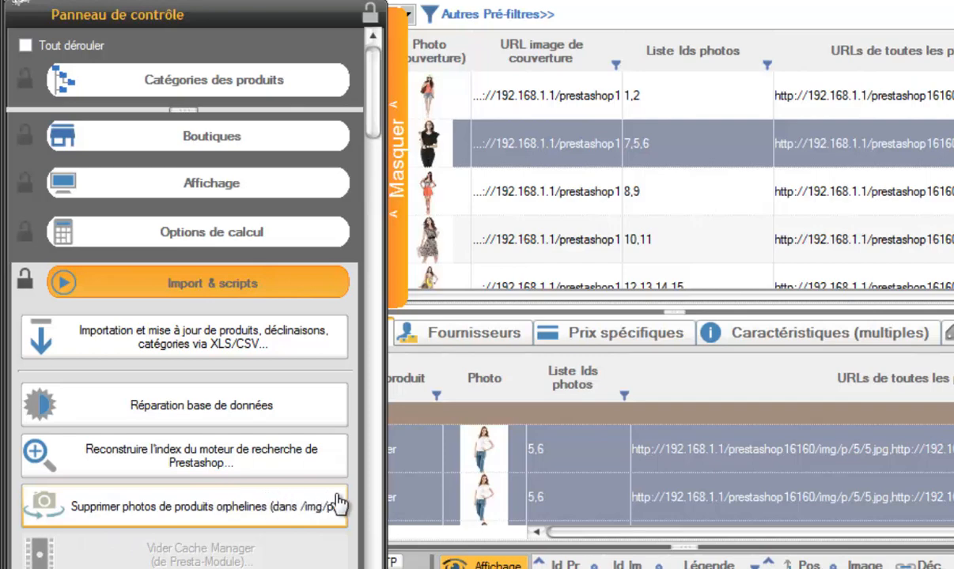
pyautogui.click(85, 505)
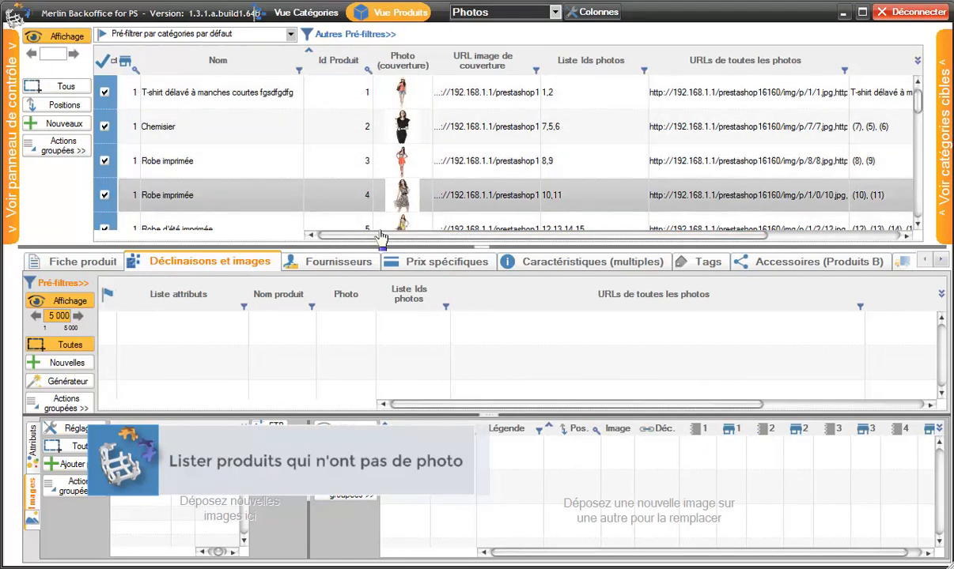
pyautogui.moveTo(484, 247); pyautogui.dragTo(459, 308)
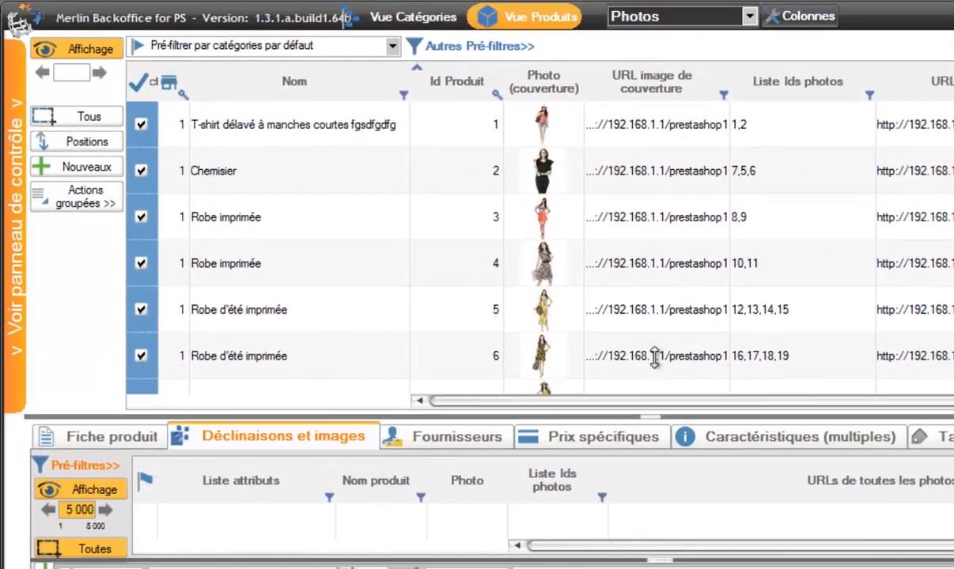
pyautogui.moveTo(484, 307); pyautogui.dragTo(484, 246)
pyautogui.moveTo(656, 334); pyautogui.dragTo(656, 332)
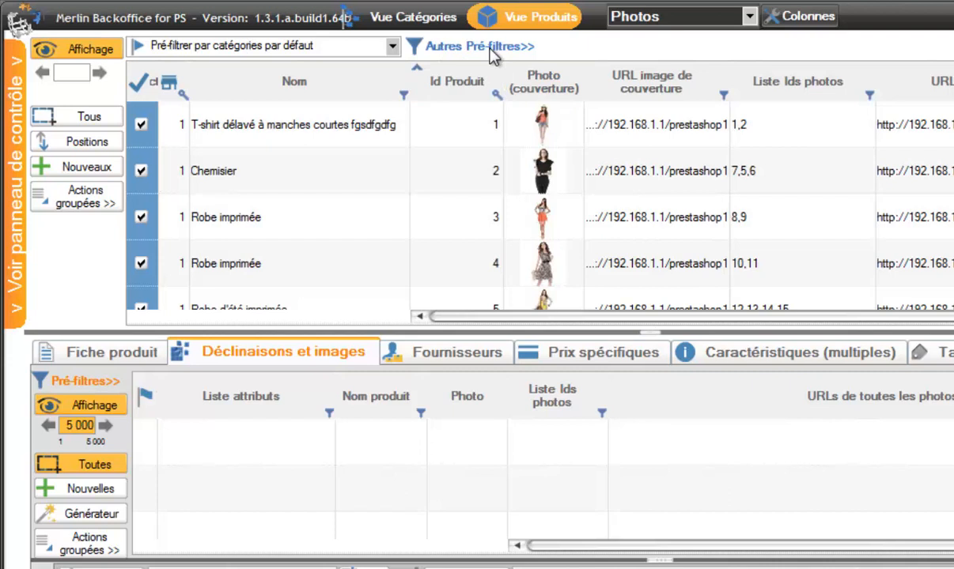
# - Show the additional product pre-filters and enable the first custom condition on the Id image de couv. field
pyautogui.click(492, 49)
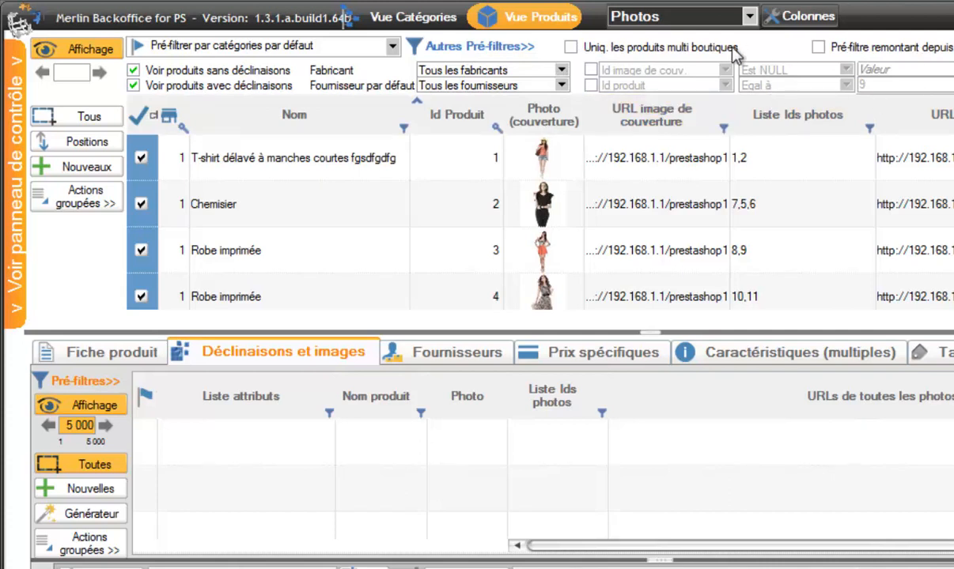
pyautogui.click(592, 70)
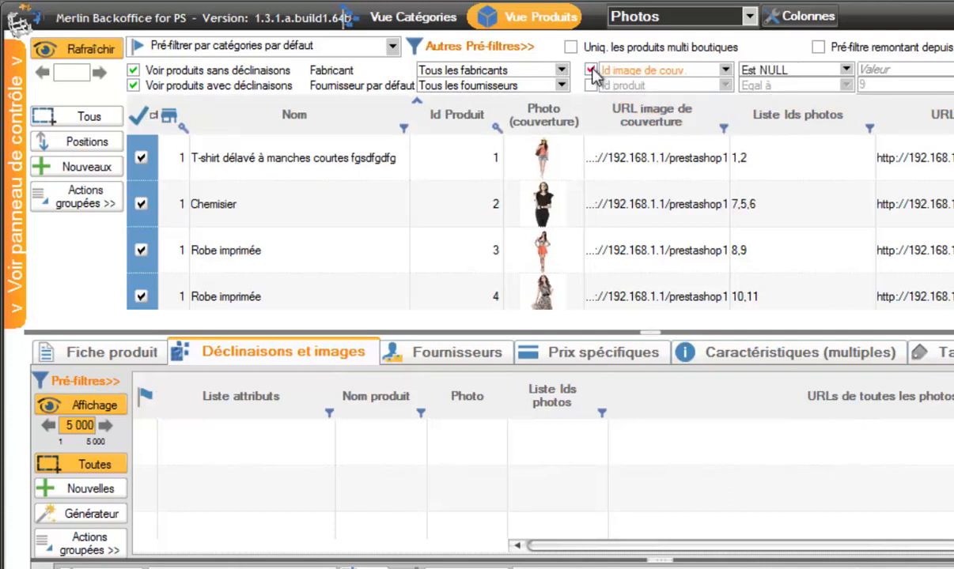
pyautogui.click(724, 70)
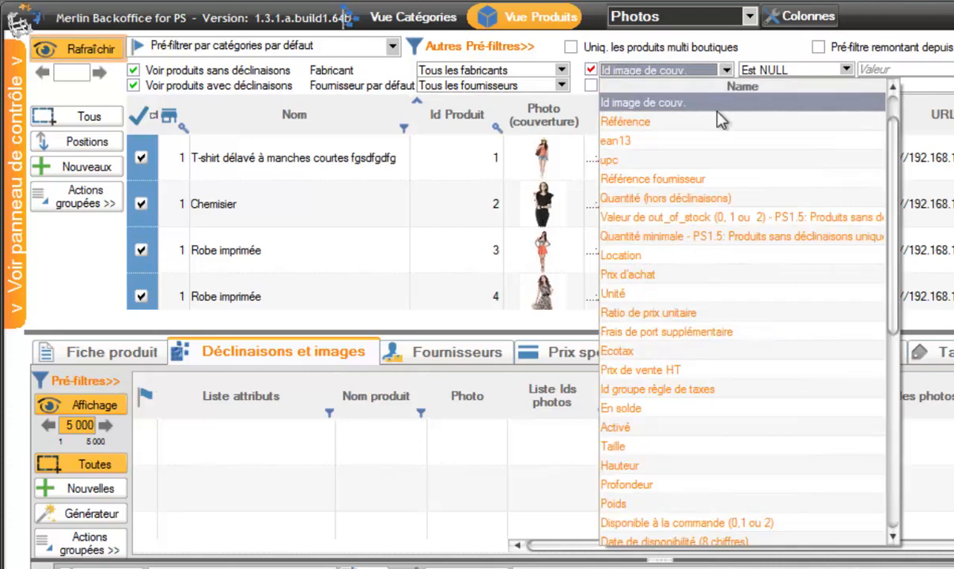
pyautogui.moveTo(892, 147); pyautogui.dragTo(898, 133)
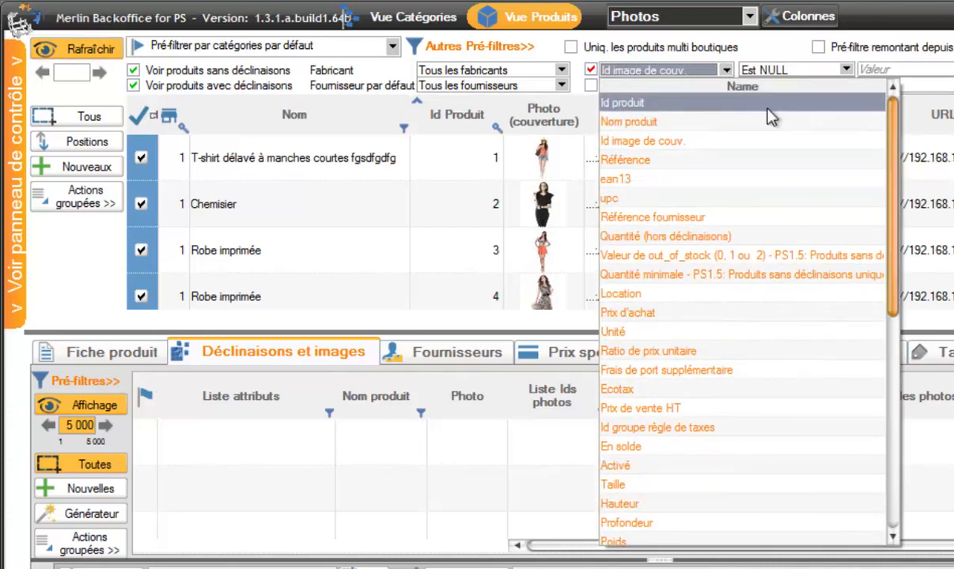
pyautogui.click(642, 141)
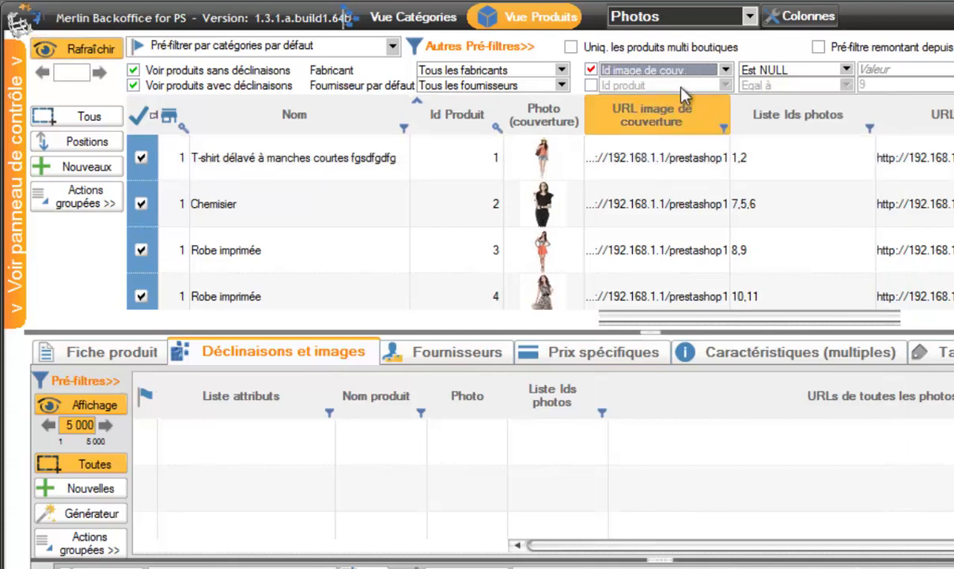
# - Try the cover image pre-filter with the operator Egal à and the value 0, and clear the value
pyautogui.click(848, 71)
pyautogui.click(844, 86)
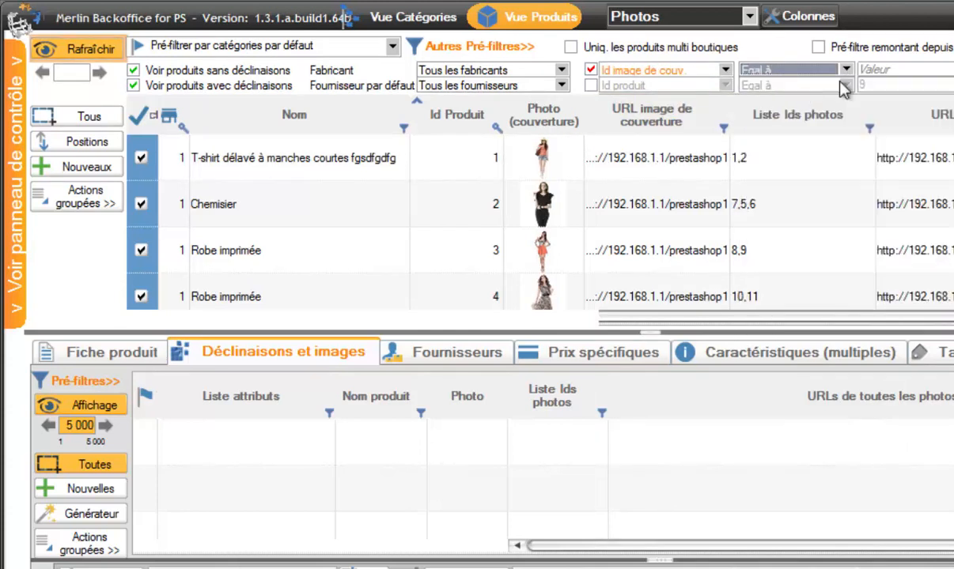
pyautogui.click(886, 69)
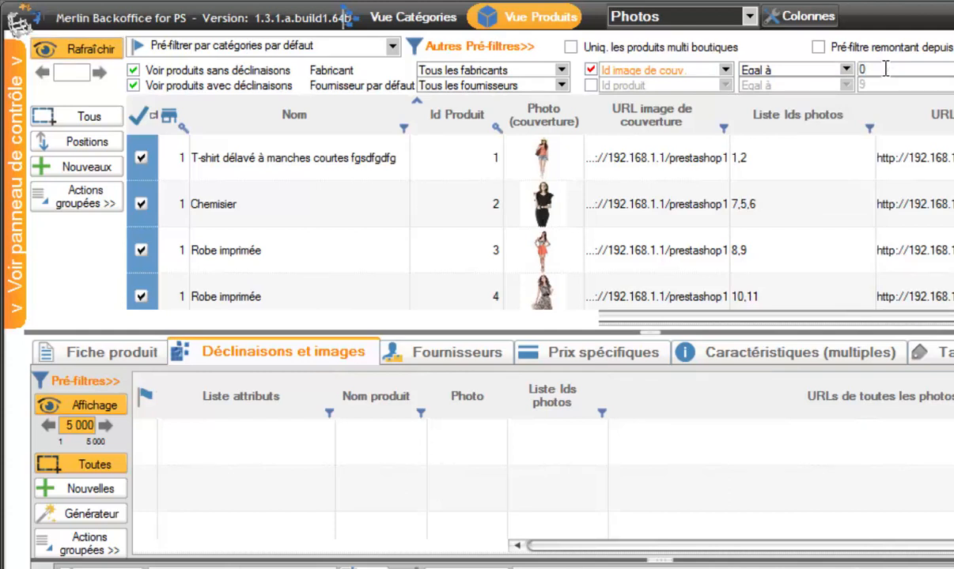
pyautogui.click(847, 71)
pyautogui.click(899, 70)
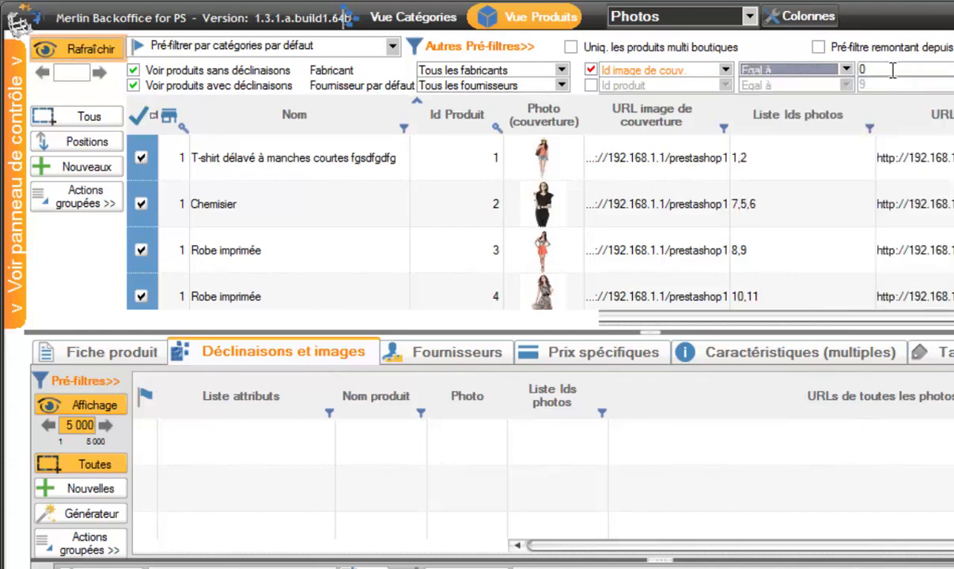
pyautogui.click(867, 71)
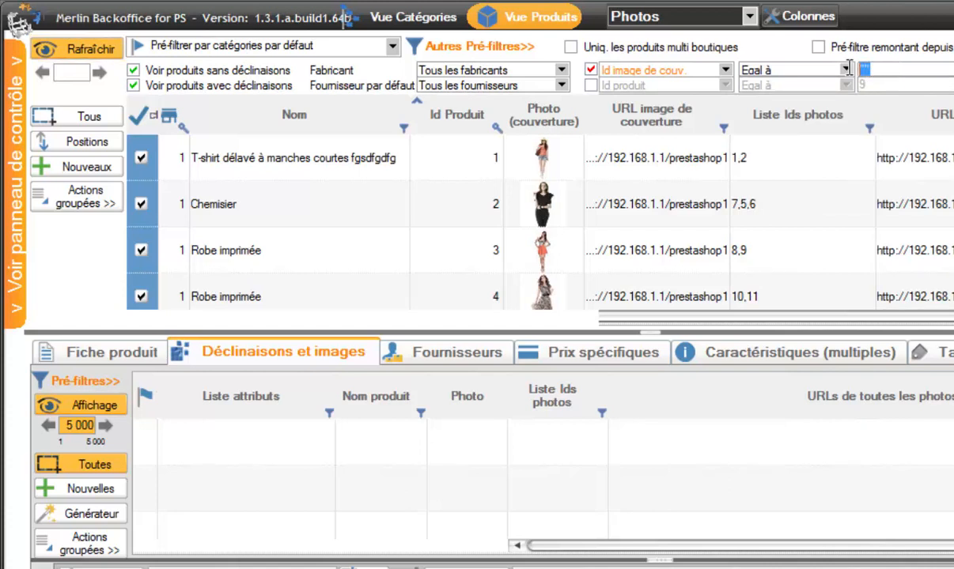
pyautogui.press('BackSpace')
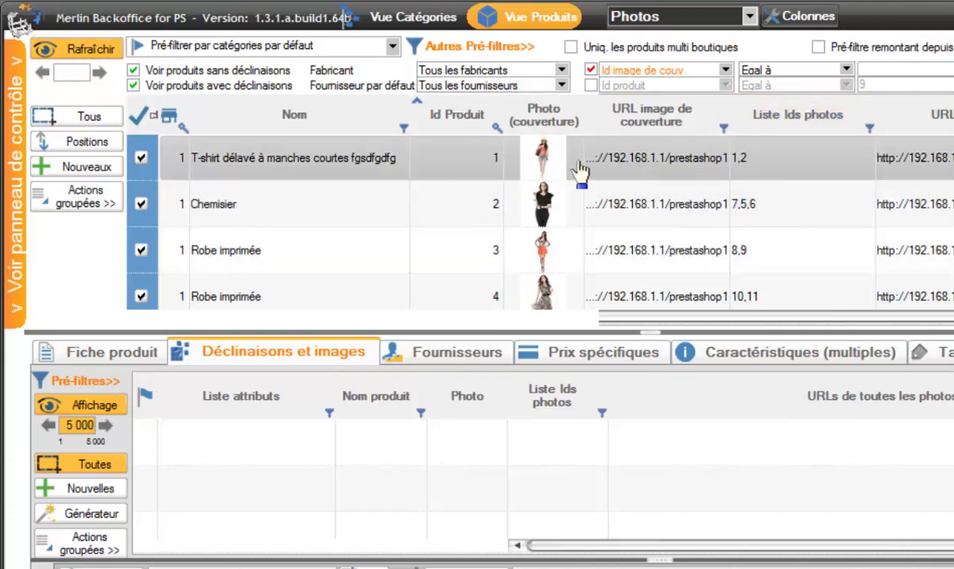
# - Set the cover image pre-filter's operator to Est NULL and refresh the product list to list products without a photo
pyautogui.click(846, 69)
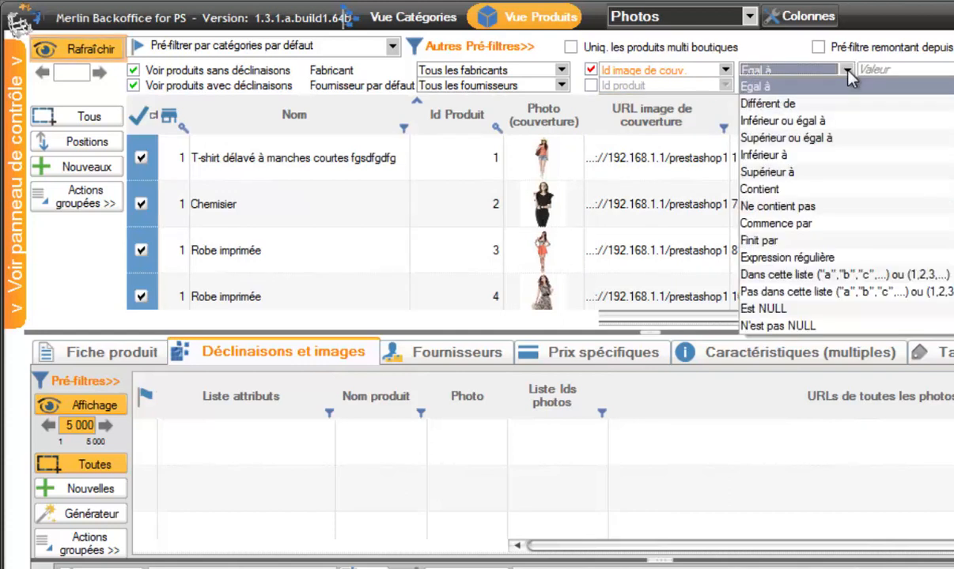
pyautogui.click(771, 310)
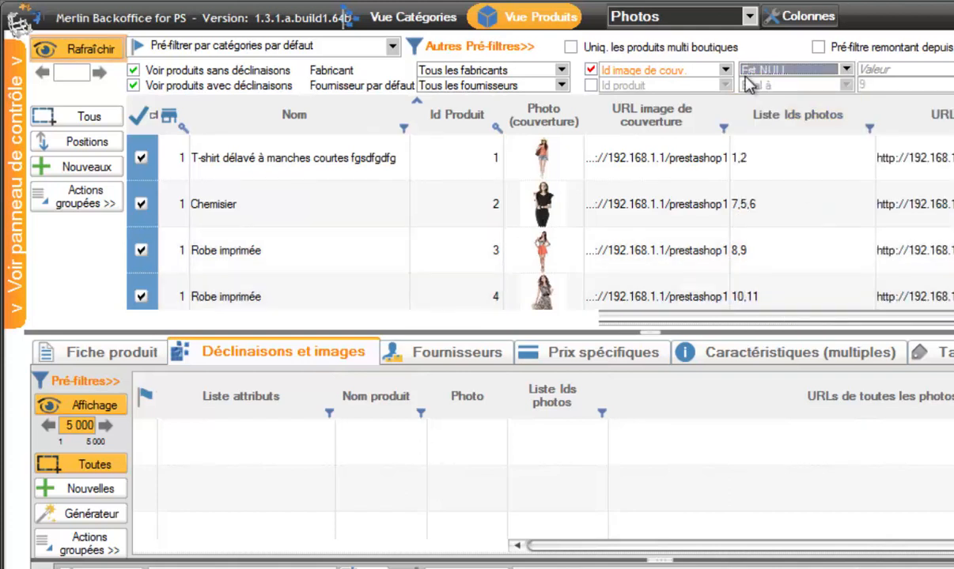
pyautogui.click(843, 71)
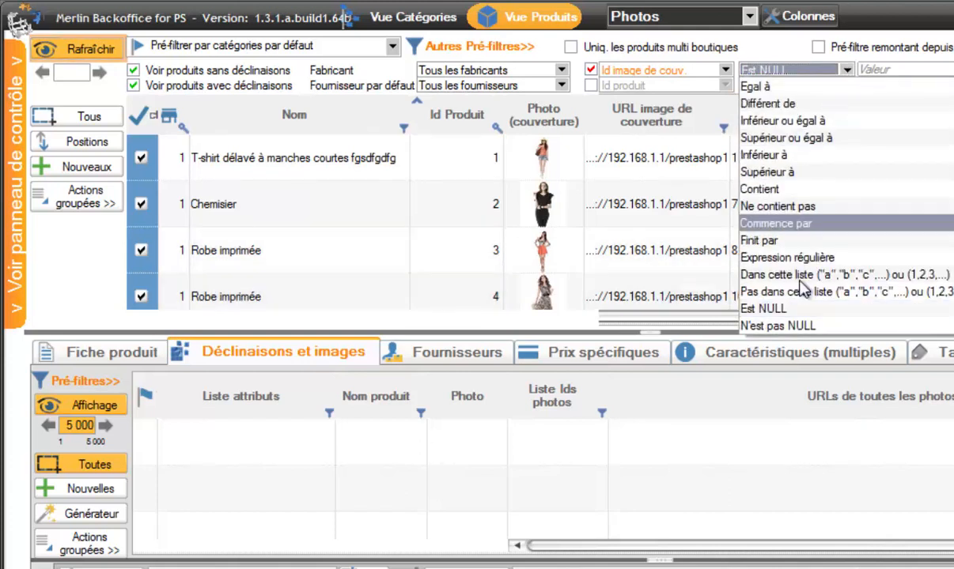
pyautogui.click(767, 308)
pyautogui.click(90, 55)
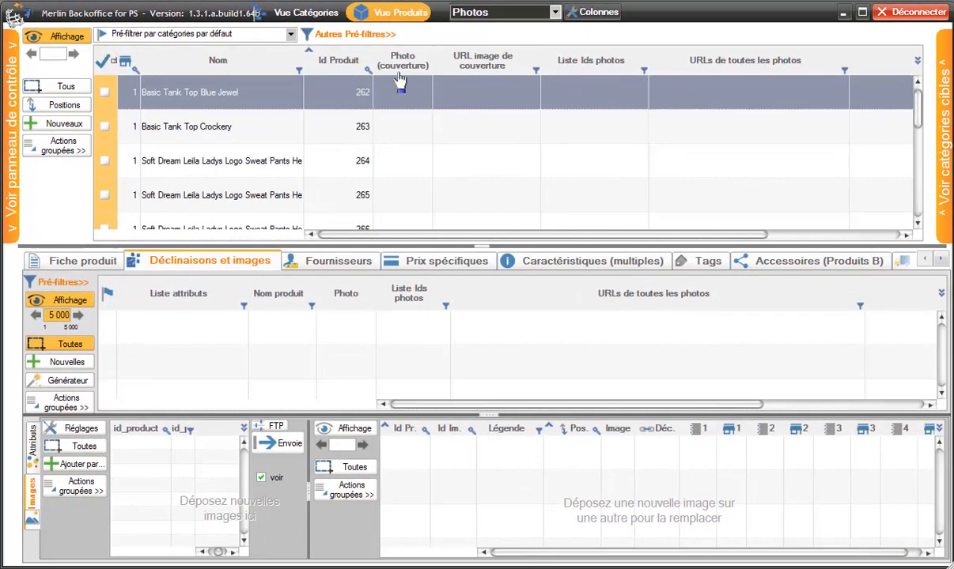
pyautogui.moveTo(918, 131); pyautogui.dragTo(922, 96)
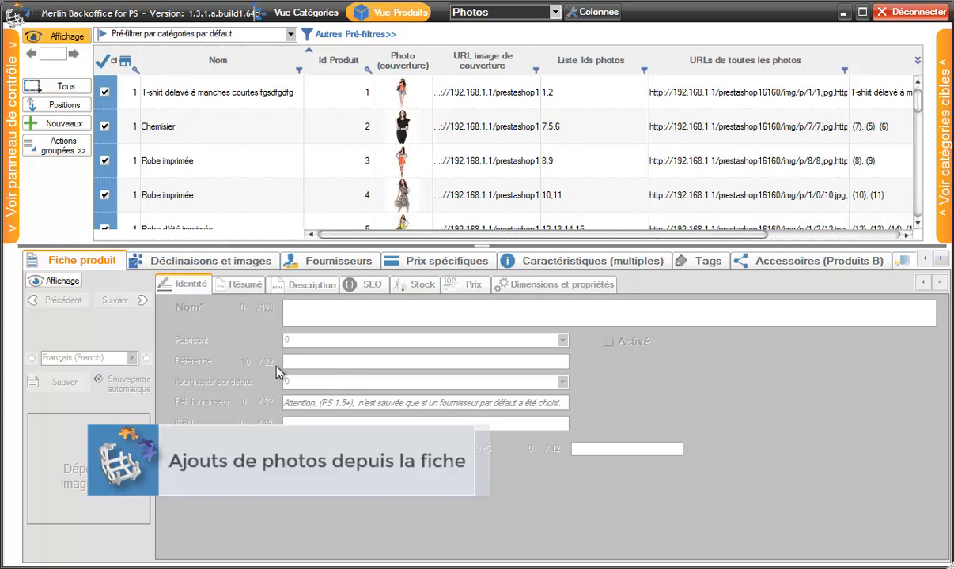
# - Display the product sheet of Basic Tank Top Blue Jewel and add 1-medium_default.jpg from the thirtybees-v1.0.3\p folder as its image
pyautogui.moveTo(917, 105); pyautogui.dragTo(918, 153)
pyautogui.click(52, 278)
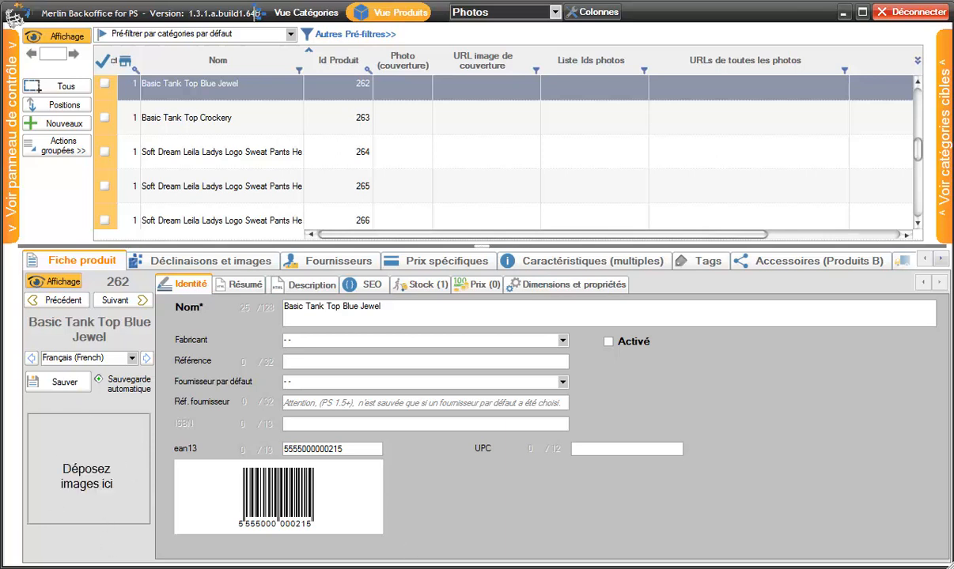
pyautogui.hotkey('alt', 'Tab')
pyautogui.moveTo(466, 184); pyautogui.dragTo(89, 461)
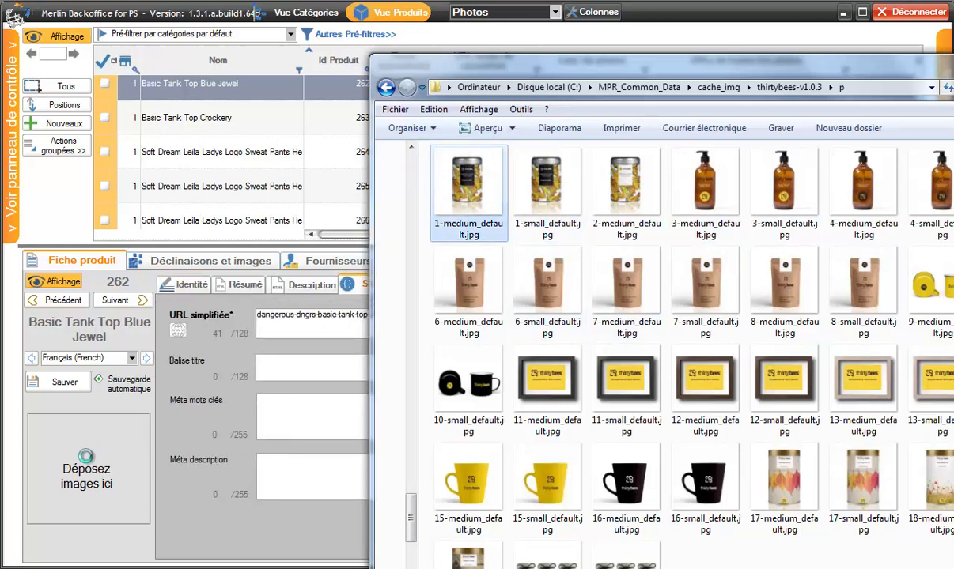
pyautogui.click(819, 49)
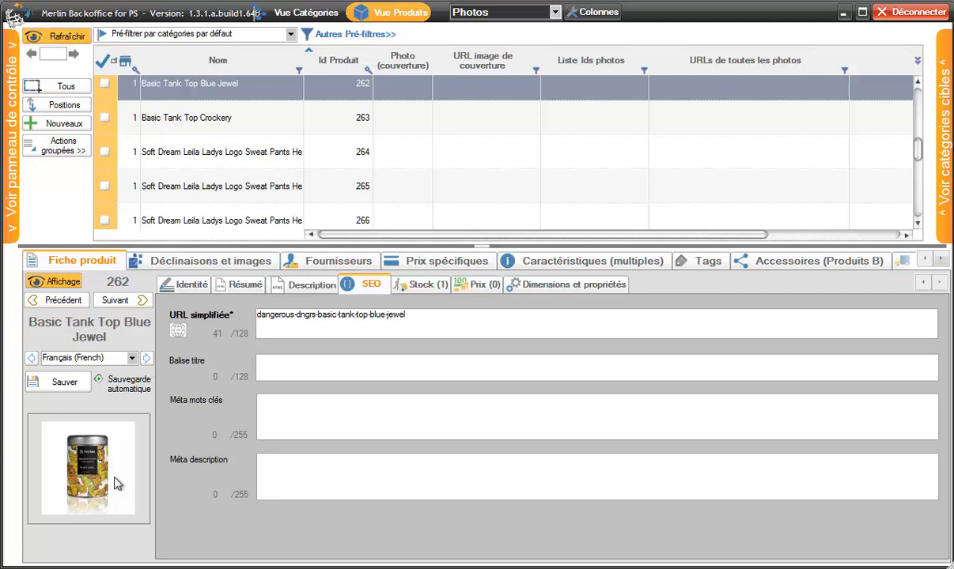
pyautogui.moveTo(116, 484); pyautogui.dragTo(201, 269)
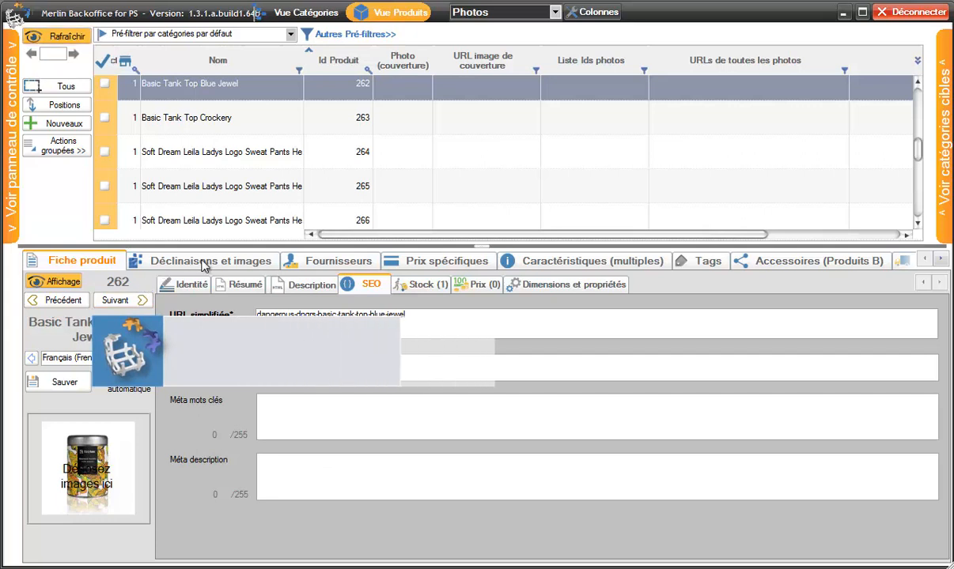
# - Show the product's Déclinaisons et images view and open the destination FTP server configuration
pyautogui.click(204, 266)
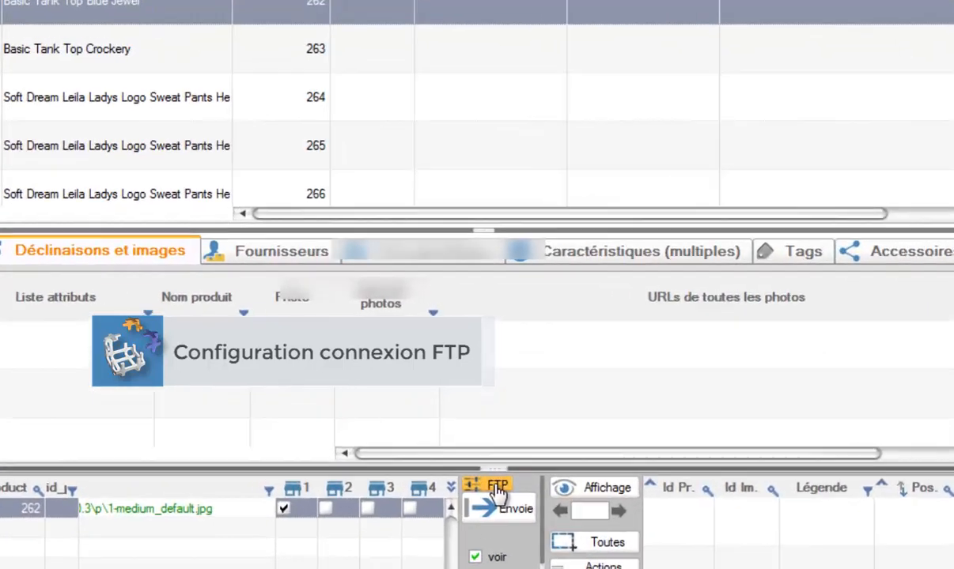
pyautogui.click(490, 431)
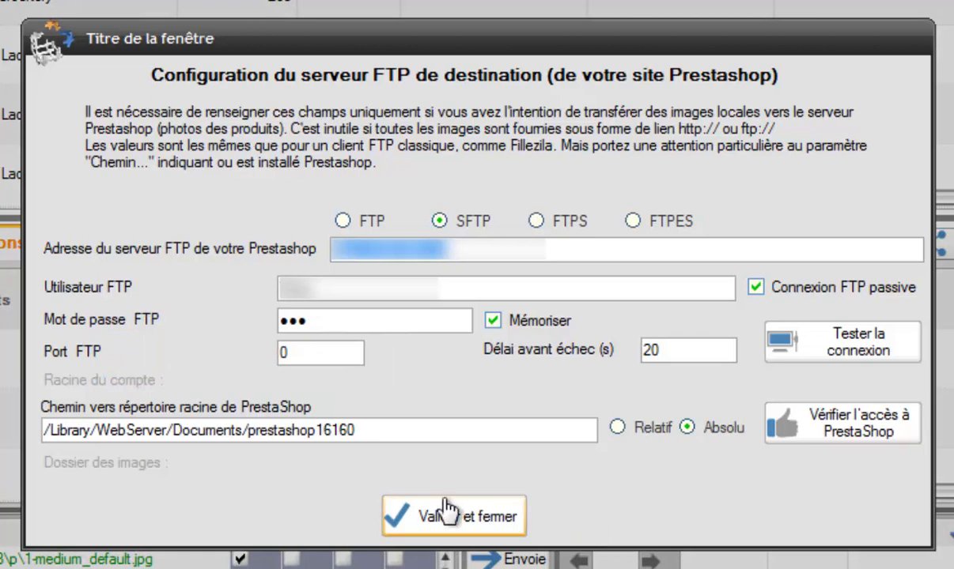
pyautogui.click(412, 510)
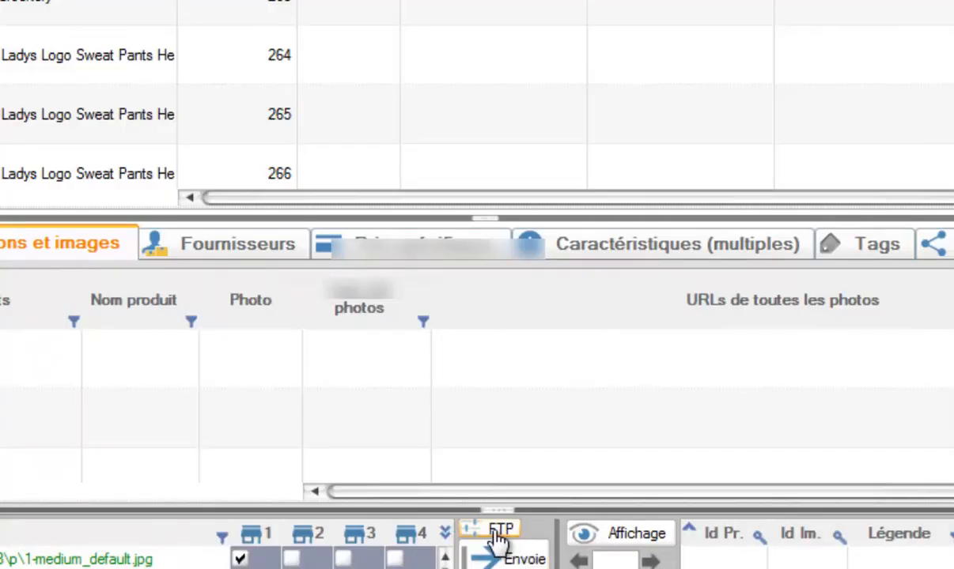
pyautogui.click(496, 536)
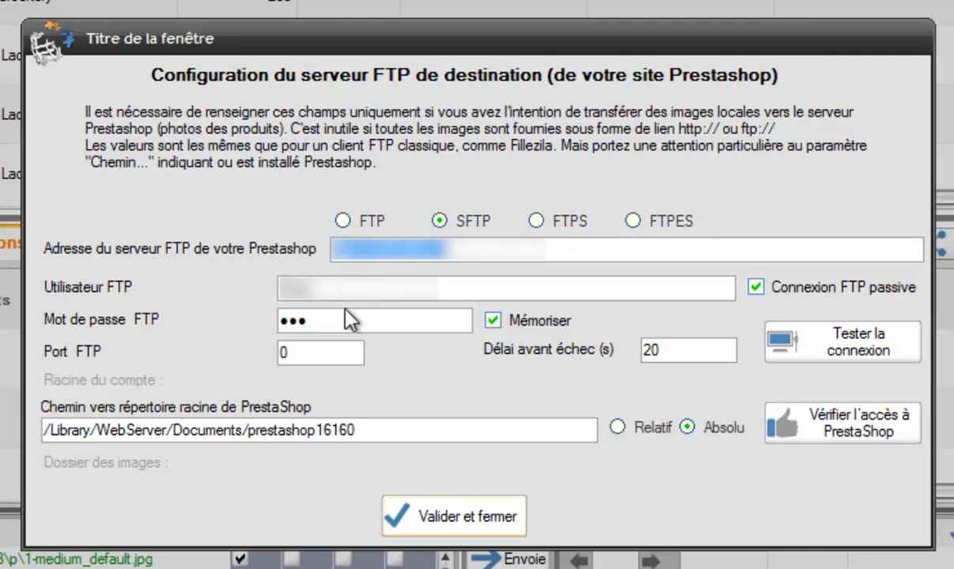
# - Try the plain FTP protocol with port 21 in the server configuration
pyautogui.click(343, 222)
pyautogui.doubleClick(308, 349)
pyautogui.write('21')
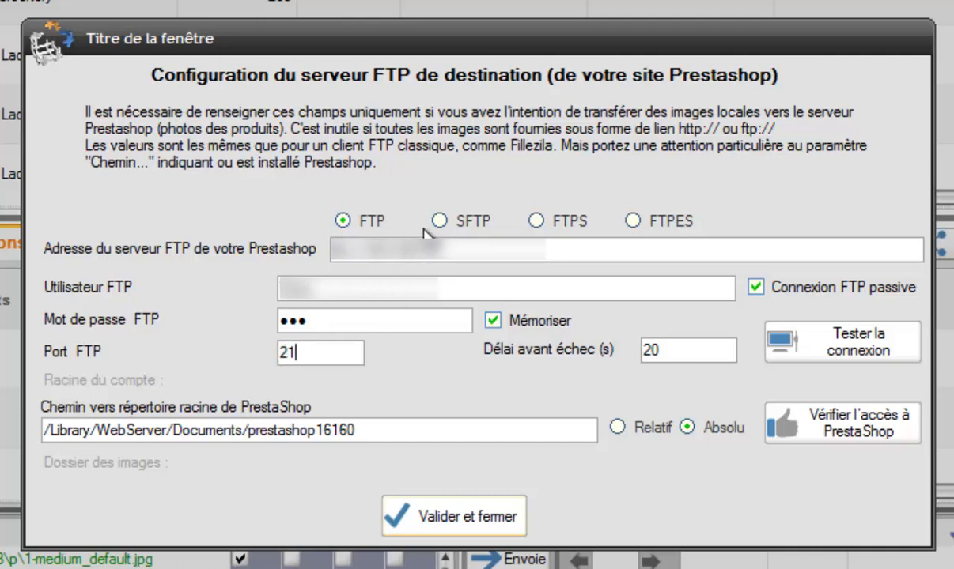
# - Set the server protocol to SFTP, clear the port number, and switch the passive connection option off and on again
pyautogui.click(438, 221)
pyautogui.doubleClick(310, 349)
pyautogui.press('BackSpace')
pyautogui.click(756, 289)
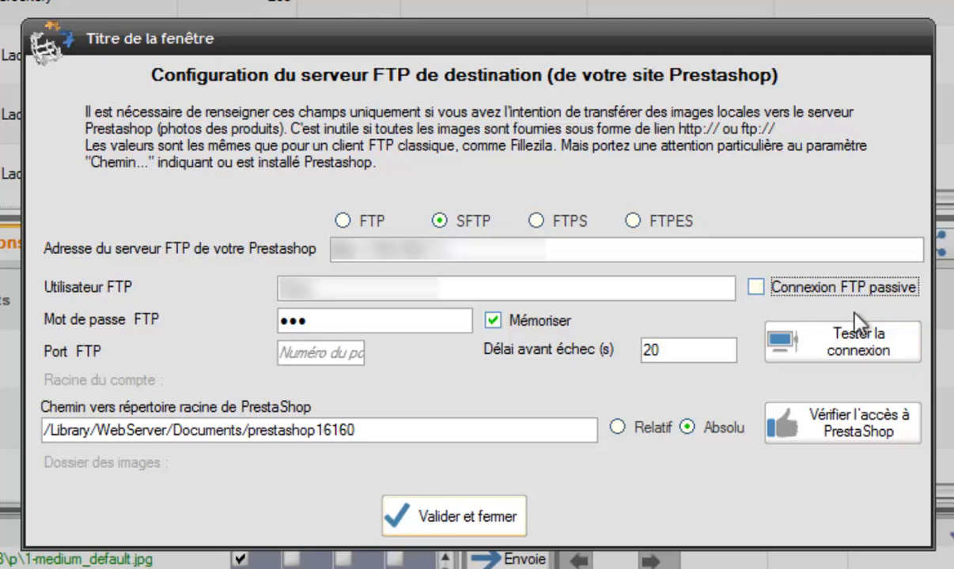
pyautogui.click(757, 291)
# - Test the SFTP connection to the PrestaShop server twice and dismiss the result messages
pyautogui.click(848, 360)
pyautogui.moveTo(791, 515); pyautogui.dragTo(771, 409)
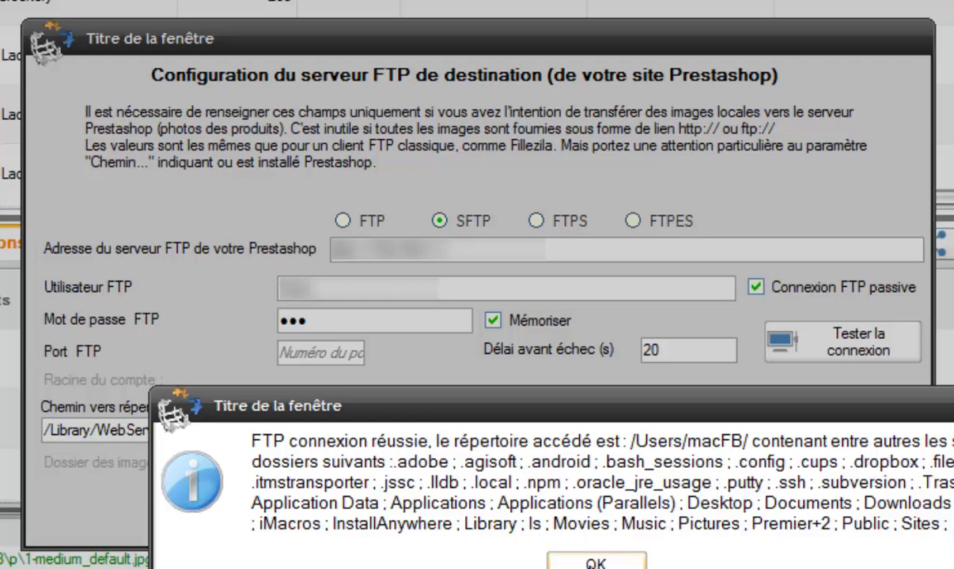
pyautogui.click(597, 563)
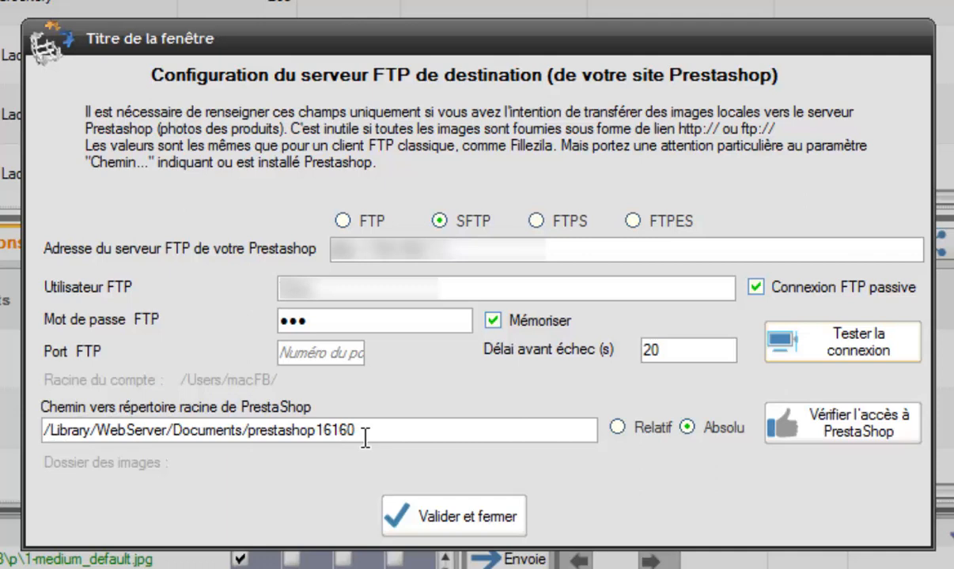
pyautogui.click(826, 356)
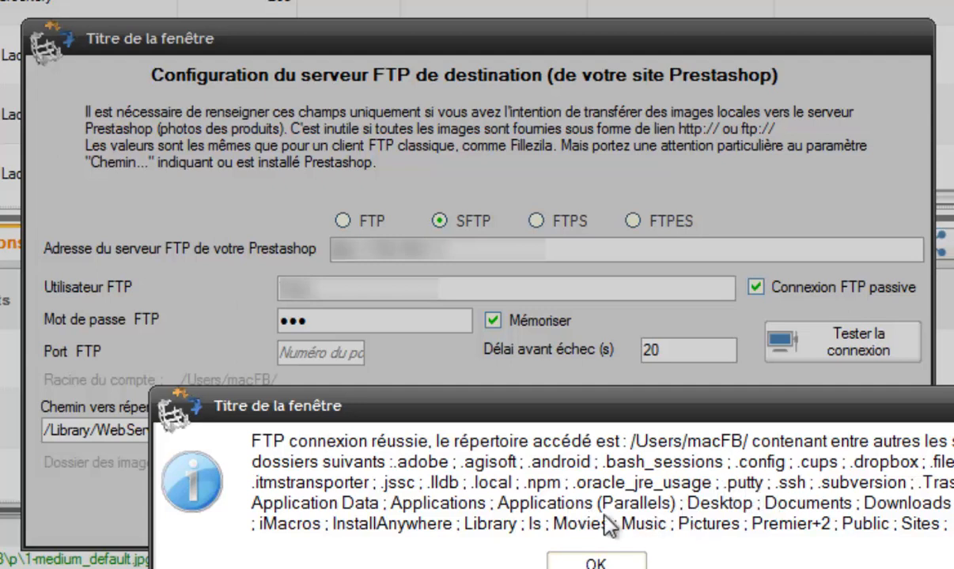
pyautogui.click(589, 562)
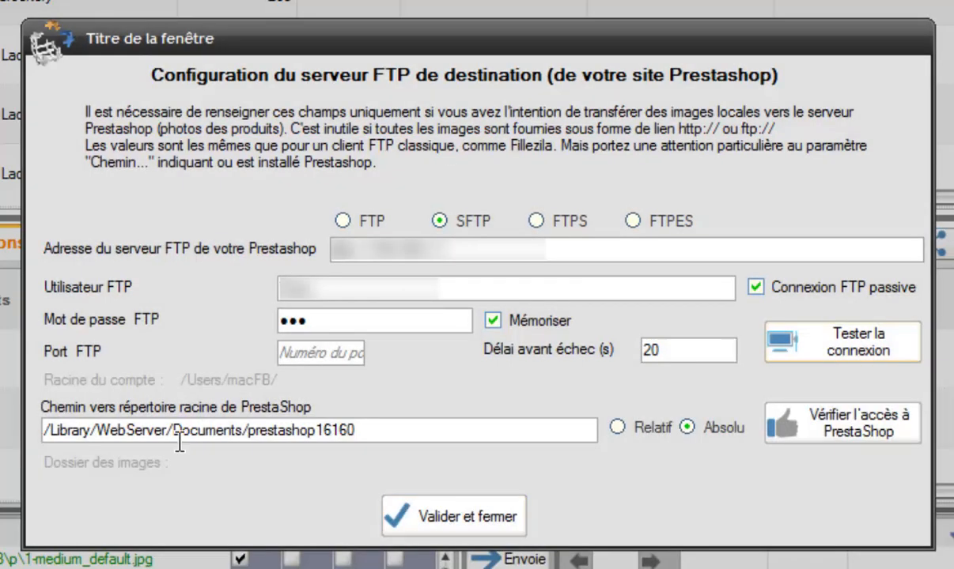
# - Try /www/ and /public_html as the path to the PrestaShop root directory
pyautogui.moveTo(301, 431); pyautogui.dragTo(462, 436)
pyautogui.press('BackSpace')
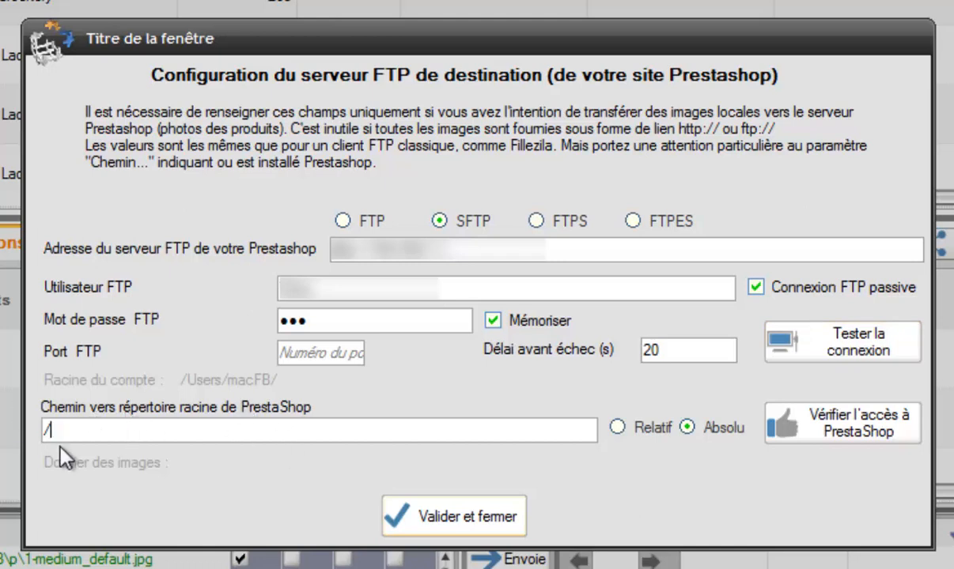
pyautogui.write('www/')
pyautogui.moveTo(46, 431); pyautogui.dragTo(158, 431)
pyautogui.write('/public_html')
# - Try /chaussure/ as the path to the PrestaShop root directory
pyautogui.moveTo(50, 431); pyautogui.dragTo(141, 432)
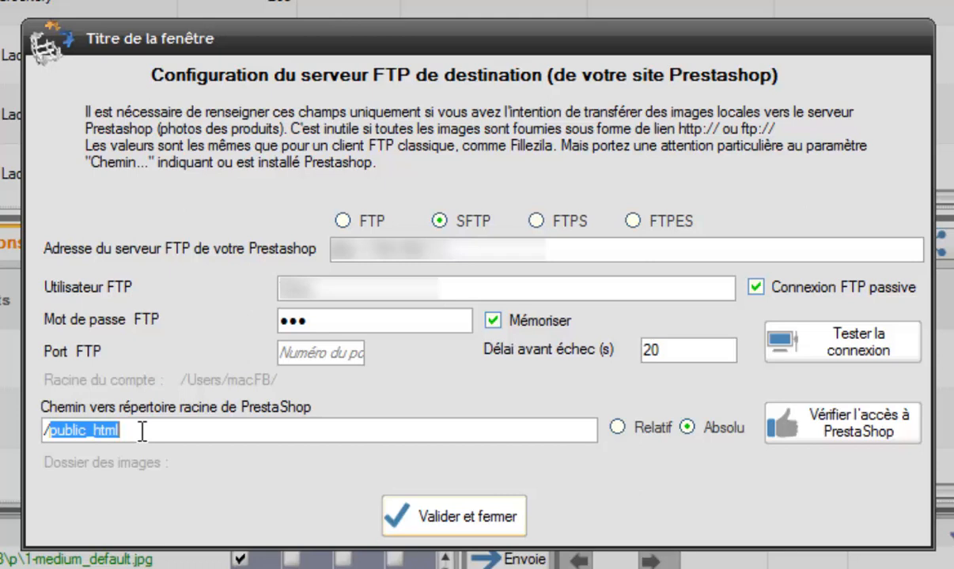
pyautogui.write('chause')
pyautogui.press('BackSpace')
pyautogui.write('sure')
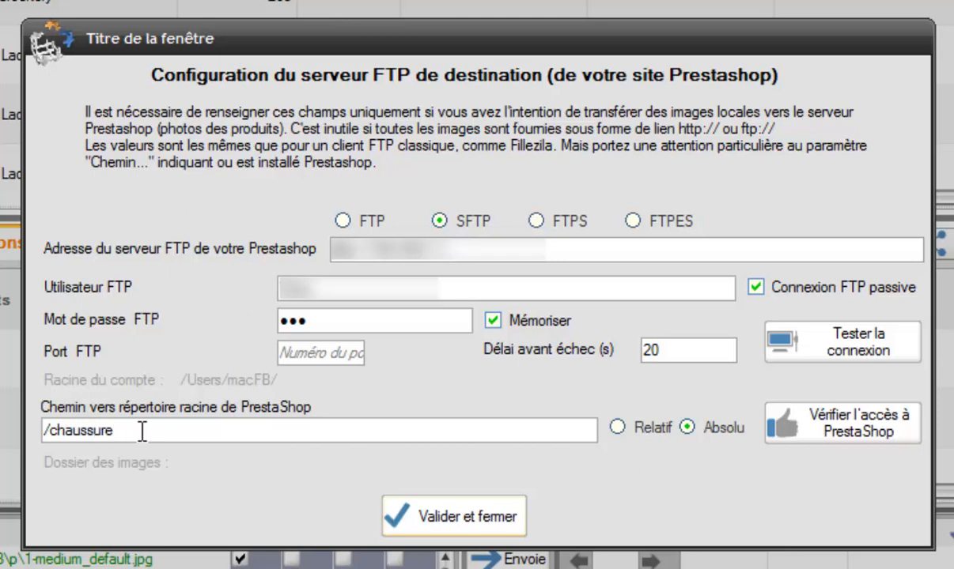
pyautogui.write('/')
# - Shorten the root directory path to / and check the access to PrestaShop, dismissing the message
pyautogui.press('BackSpace')
pyautogui.press('BackSpace')
pyautogui.press('BackSpace')
pyautogui.press('BackSpace')
pyautogui.press('BackSpace')
pyautogui.press('BackSpace')
pyautogui.press('BackSpace')
pyautogui.press('BackSpace')
pyautogui.press('BackSpace')
pyautogui.press('BackSpace')
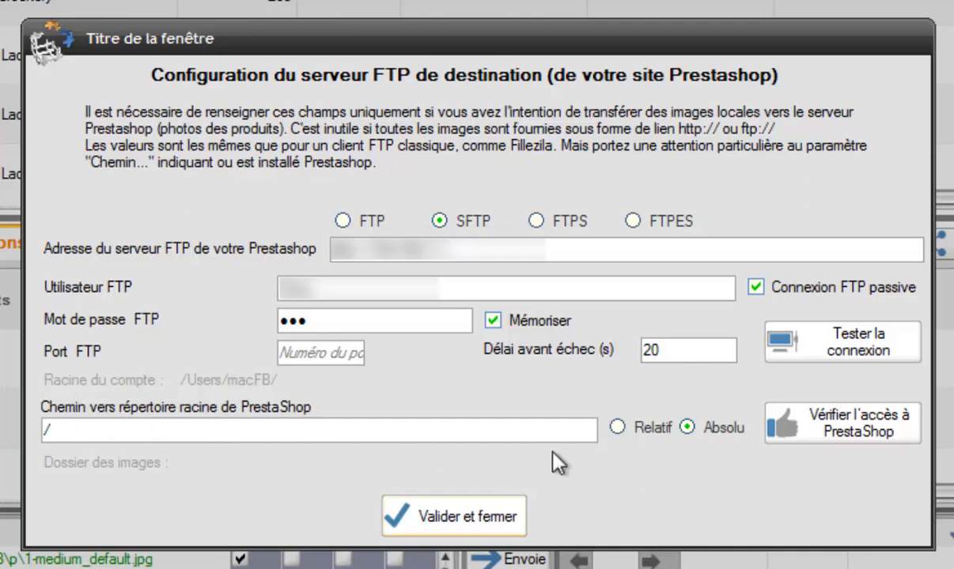
pyautogui.click(858, 431)
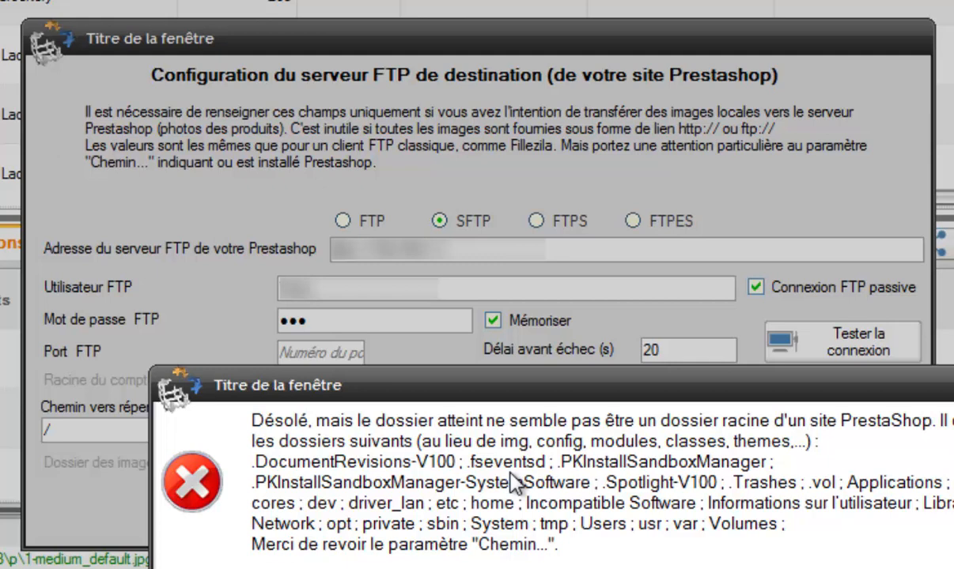
pyautogui.moveTo(396, 390); pyautogui.dragTo(510, 382)
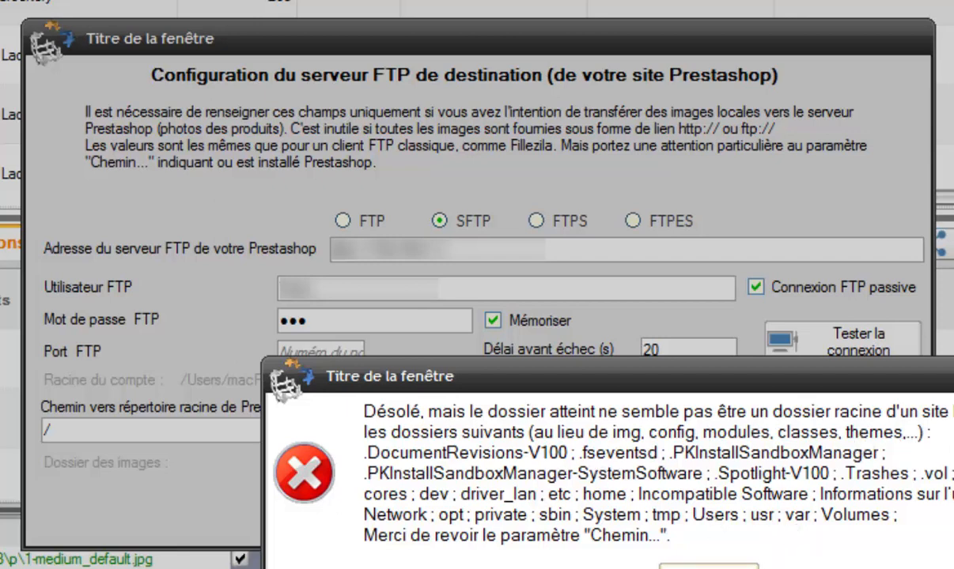
pyautogui.press('Return')
# - Set the PrestaShop root path to /Library/WebServer/Documents/prestashop16160 and verify the access to PrestaShop
pyautogui.write('/Library/WebServer/Documents/prestashop16160')
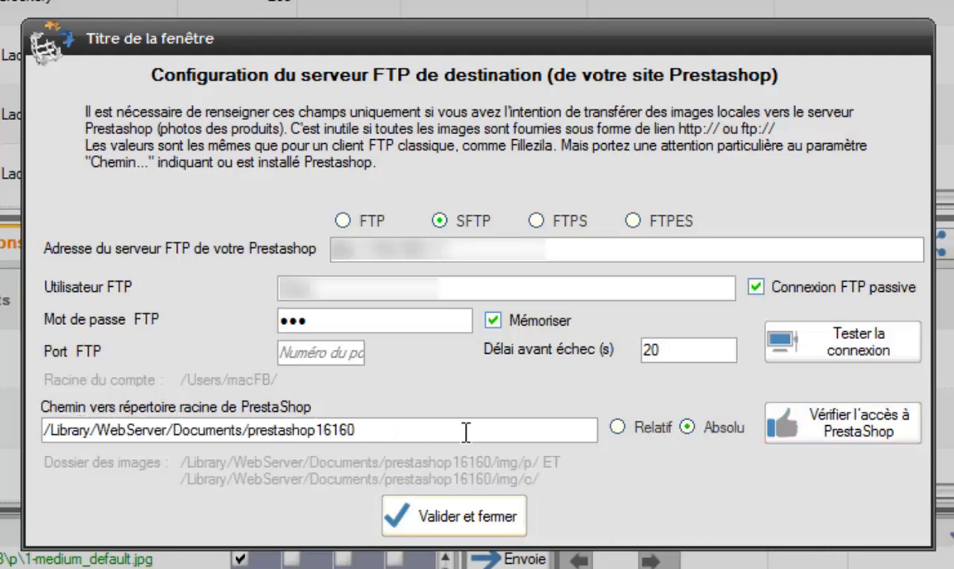
pyautogui.click(866, 435)
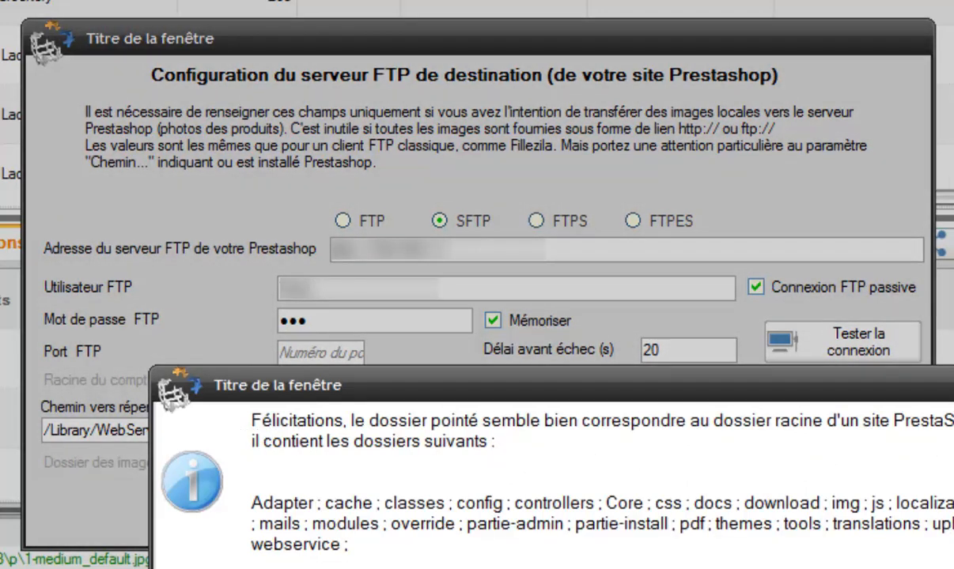
pyautogui.press('Return')
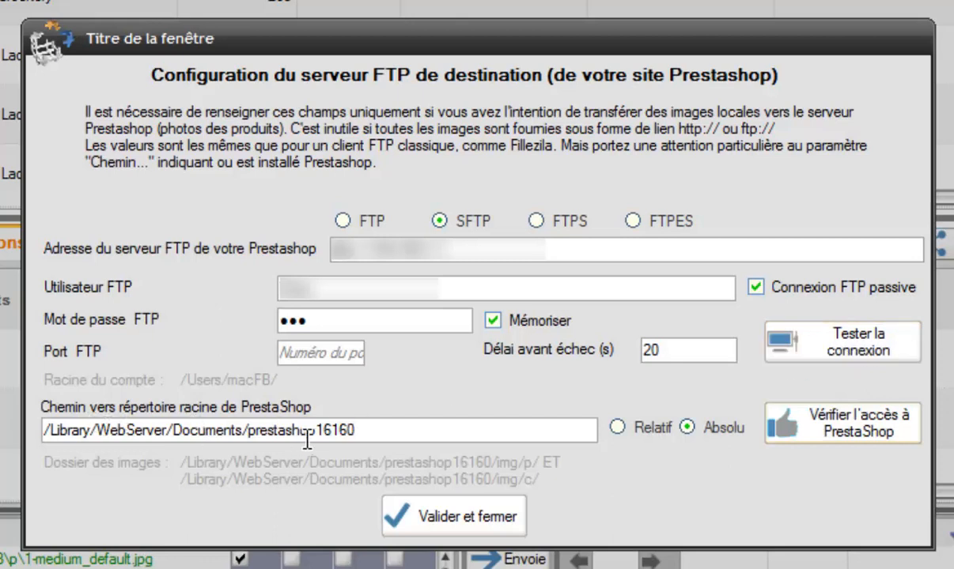
# - Copy the root directory path, try it shortened to /Library, and check the access to PrestaShop
pyautogui.click(89, 430)
pyautogui.hotkey('ctrl', 'c')
pyautogui.keyDown('shift'); pyautogui.click(126, 430); pyautogui.keyUp('shift')
pyautogui.click(85, 430)
pyautogui.moveTo(90, 431); pyautogui.dragTo(359, 428)
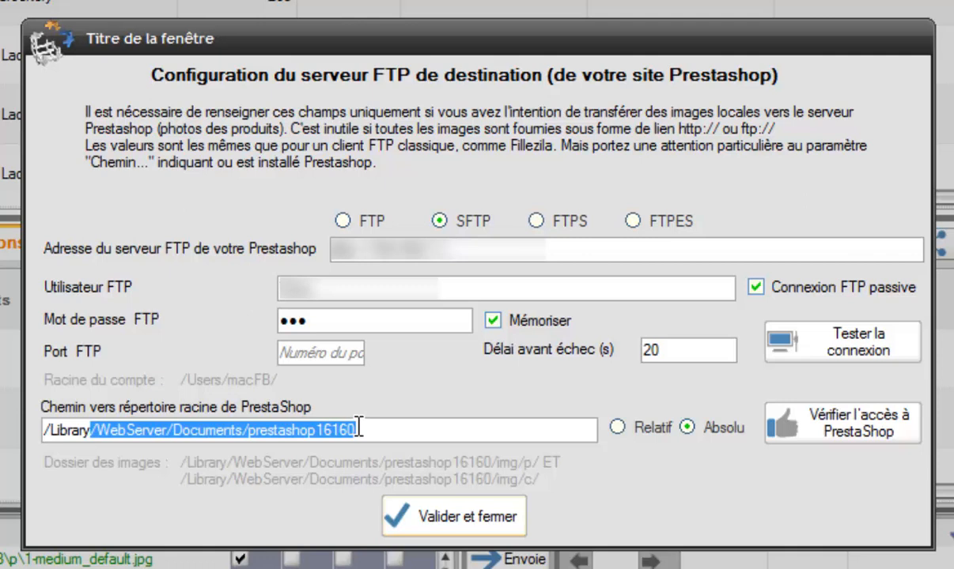
pyautogui.press('Delete')
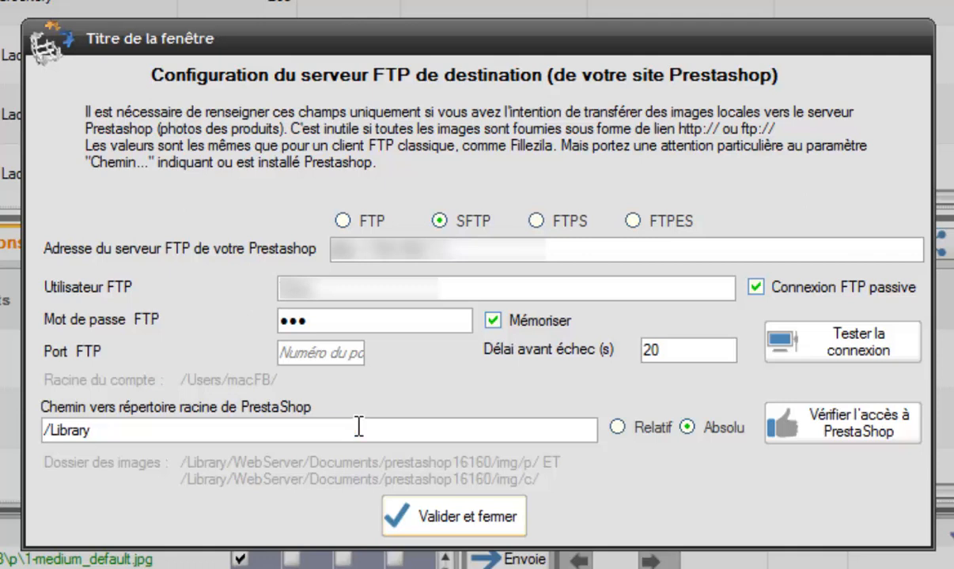
pyautogui.click(836, 428)
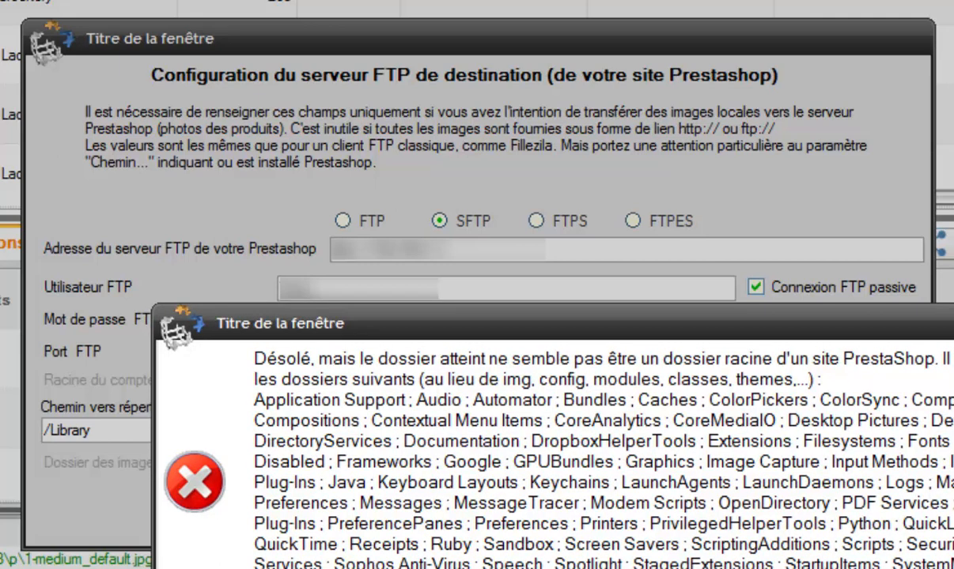
pyautogui.press('Return')
# - Try /Library/WebServer as the PrestaShop root path and check the access again
pyautogui.click(116, 431)
pyautogui.click(116, 431)
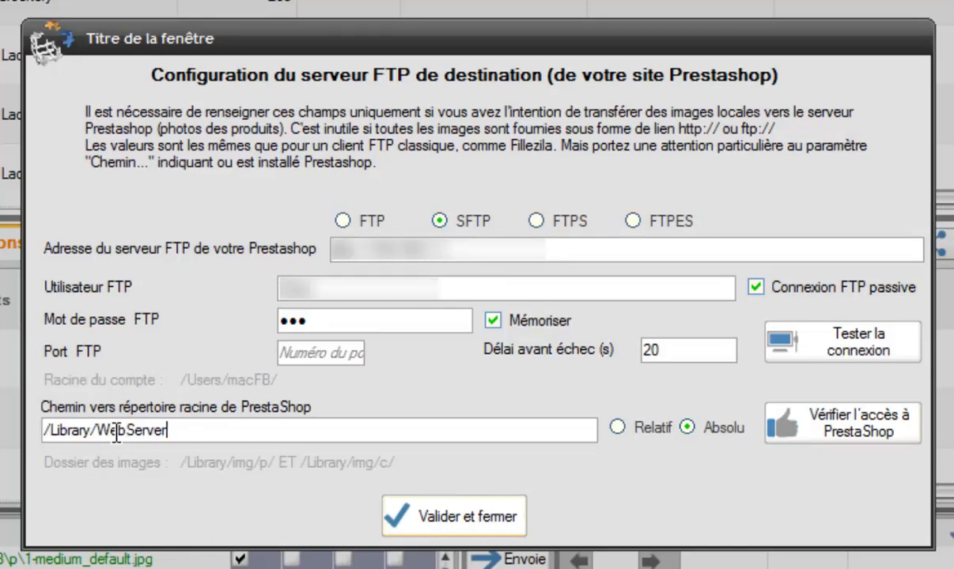
pyautogui.click(785, 420)
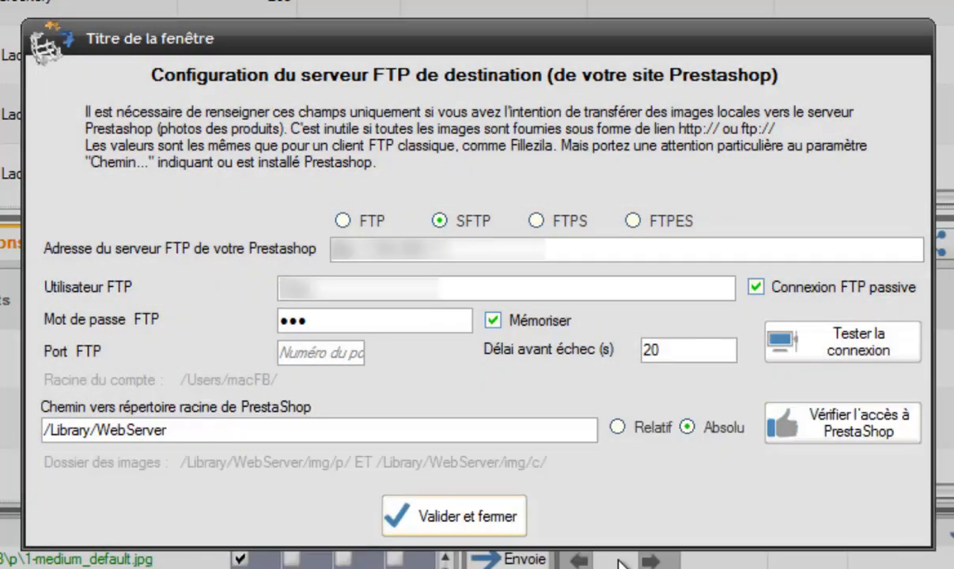
pyautogui.click(616, 558)
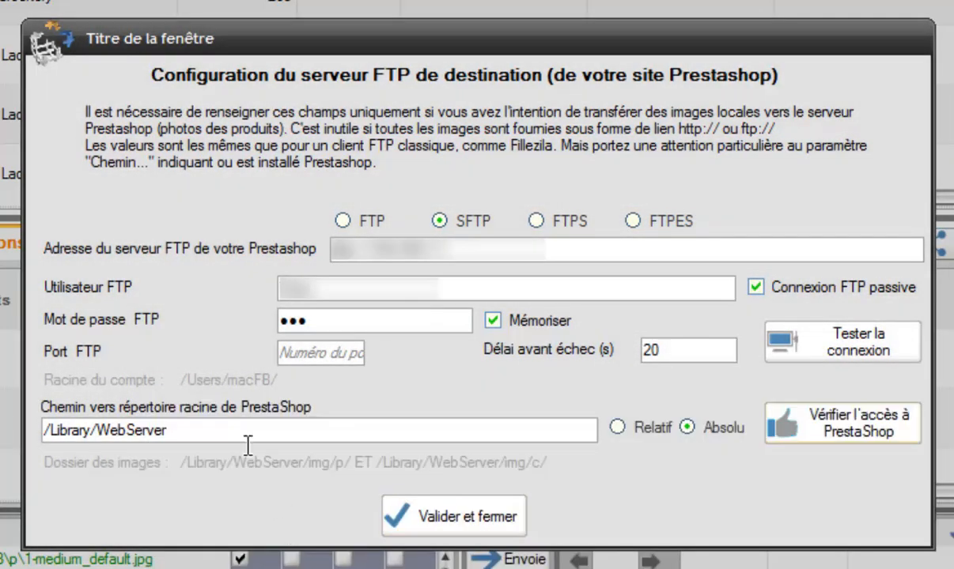
# - Restore the root path to /Library/WebServer/Documents/prestashop16160, verify the PrestaShop access, and validate and close the FTP configuration
pyautogui.click(188, 429)
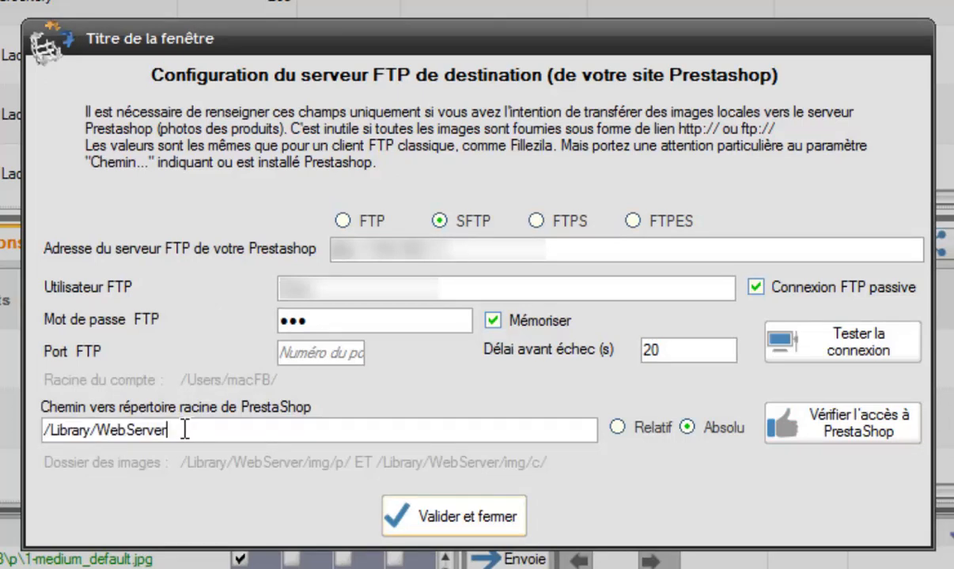
pyautogui.hotkey('ctrl', 'a')
pyautogui.hotkey('ctrl', 'v')
pyautogui.click(910, 427)
pyautogui.press('Return')
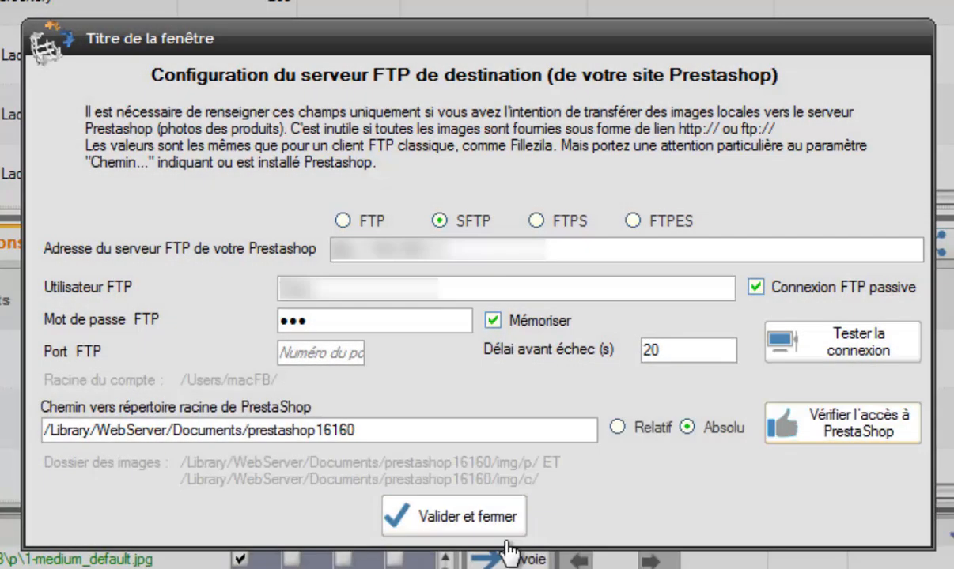
pyautogui.click(491, 531)
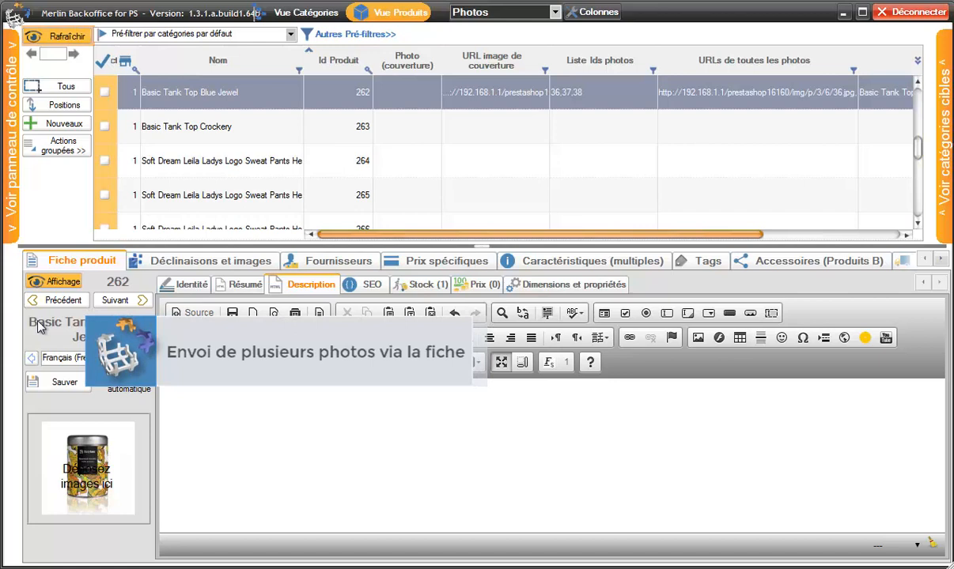
# - From the Lot images folder, drop the 1-15, 1-16 and 1-17 thickbox images onto the Basic Tank Top Blue Jewel photo, replacing its existing images
pyautogui.hotkey('alt', 'Tab')
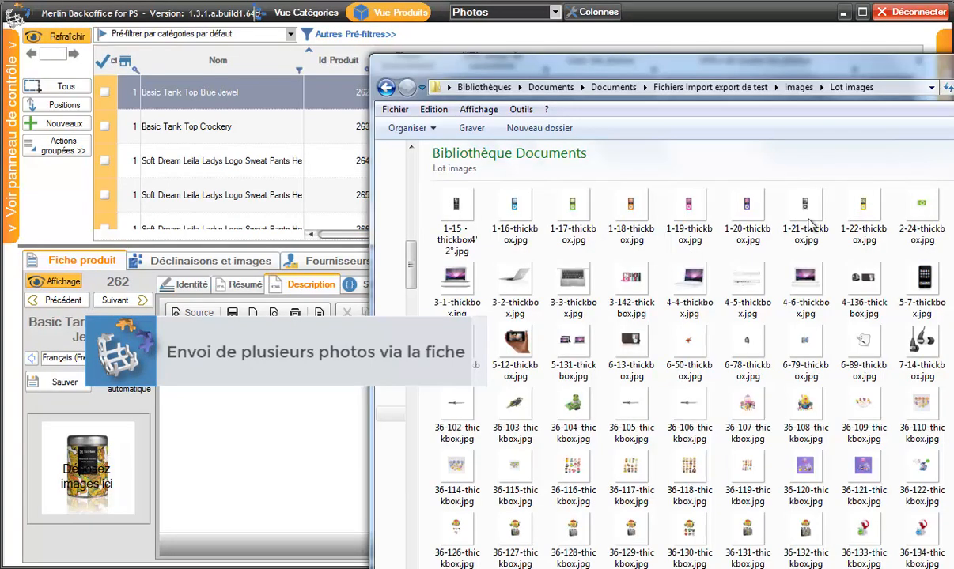
pyautogui.click(470, 212)
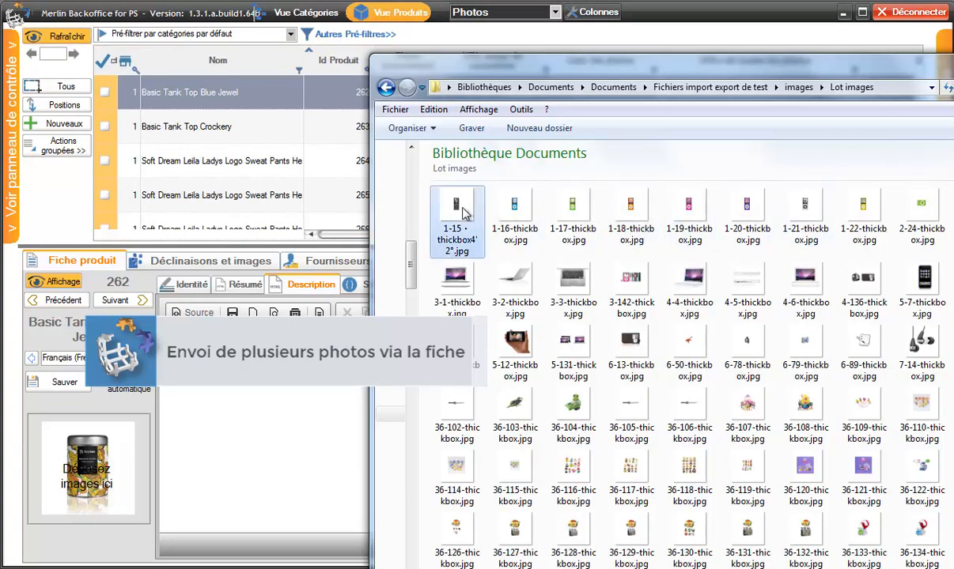
pyautogui.keyDown('shift'); pyautogui.click(571, 212); pyautogui.keyUp('shift')
pyautogui.moveTo(571, 212); pyautogui.dragTo(92, 470)
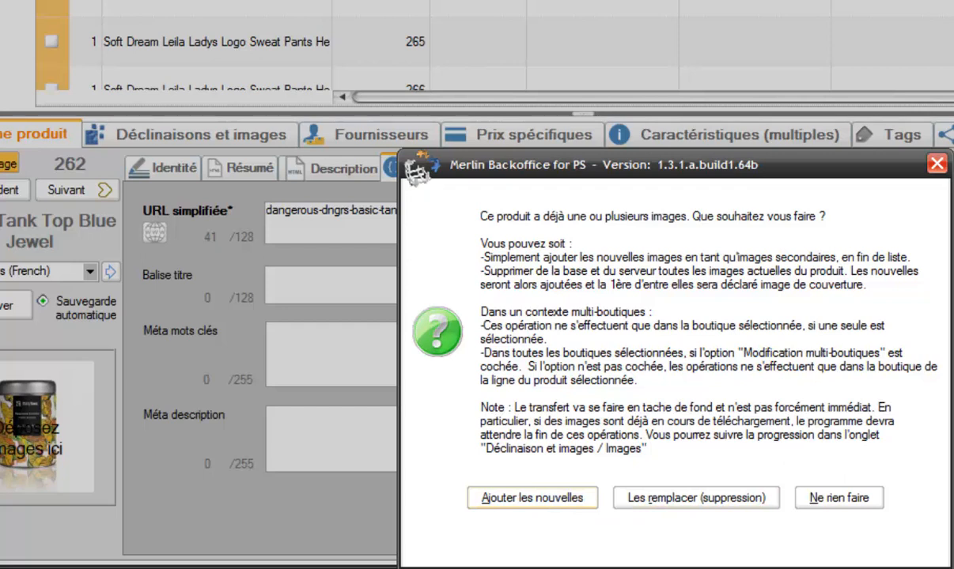
pyautogui.hotkey('alt', 'Tab')
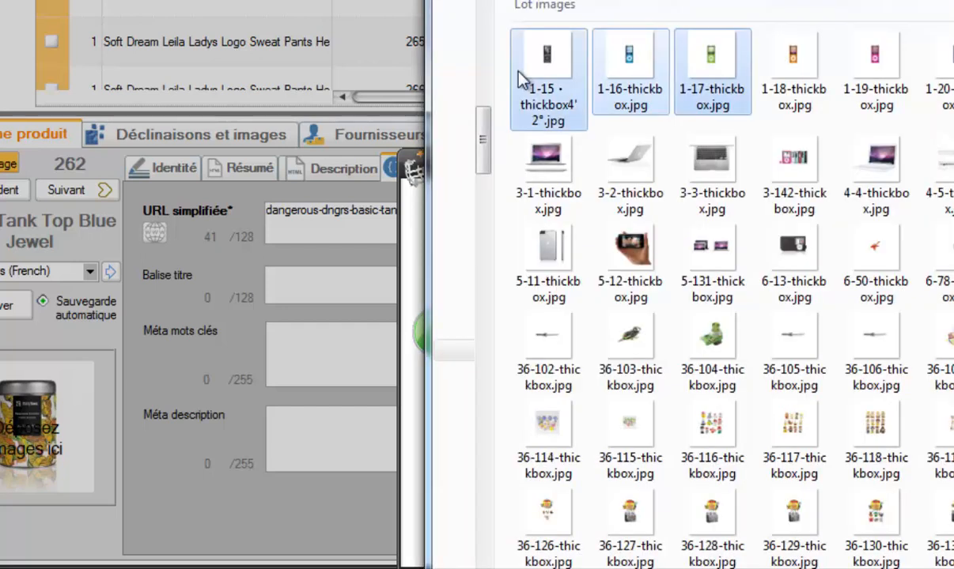
pyautogui.click(408, 251)
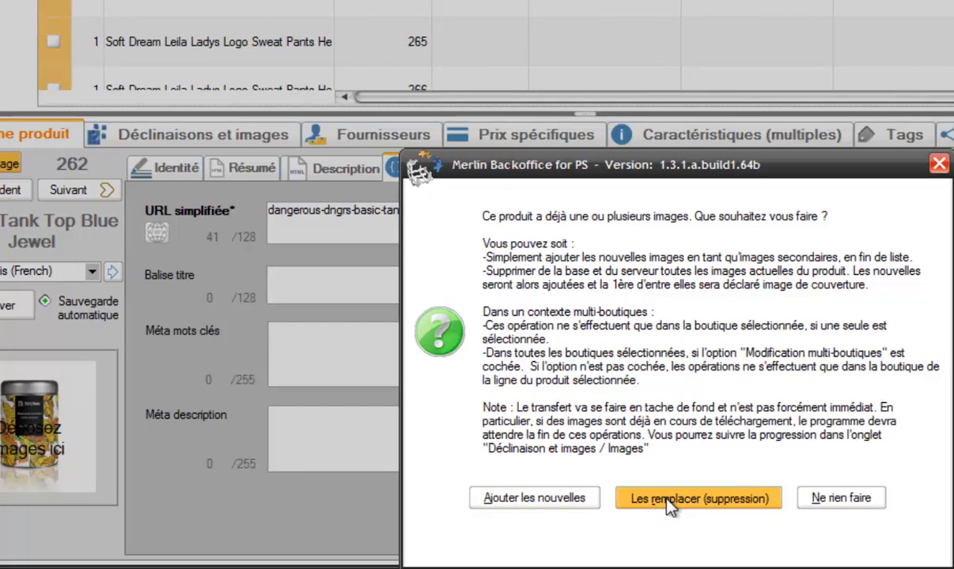
pyautogui.click(668, 502)
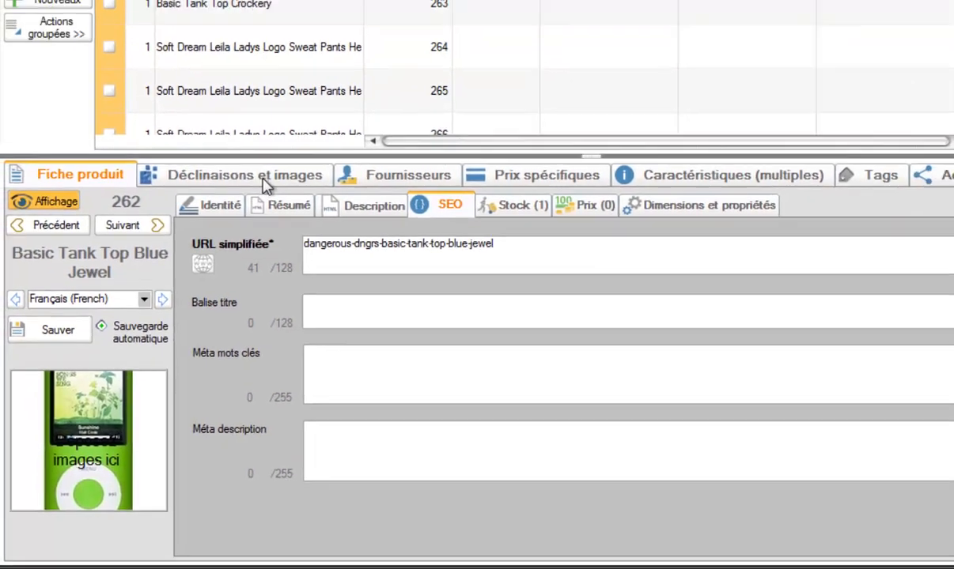
# - Show the product's Déclinaisons et images view, refresh its server image list, and examine the cover and shop assignments
pyautogui.click(308, 136)
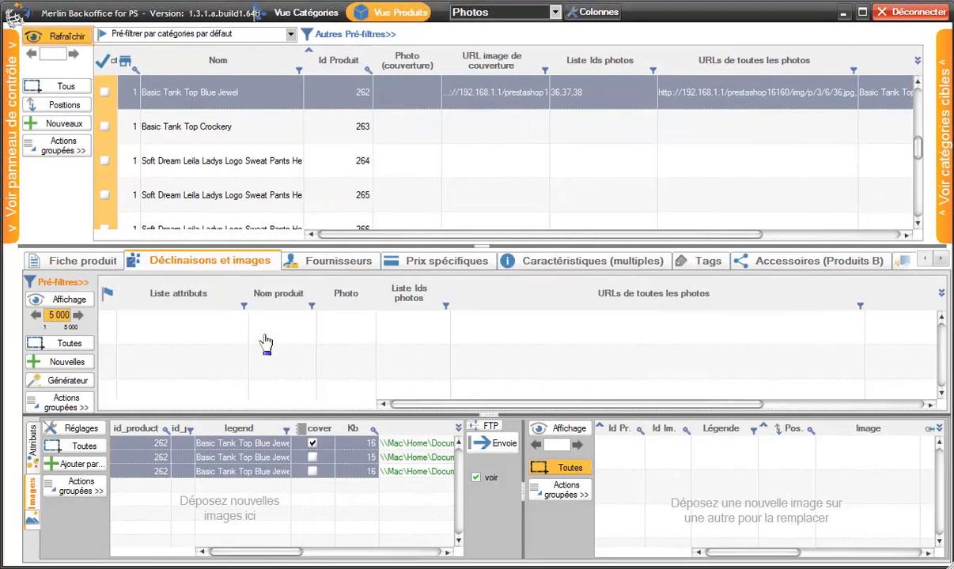
pyautogui.click(560, 428)
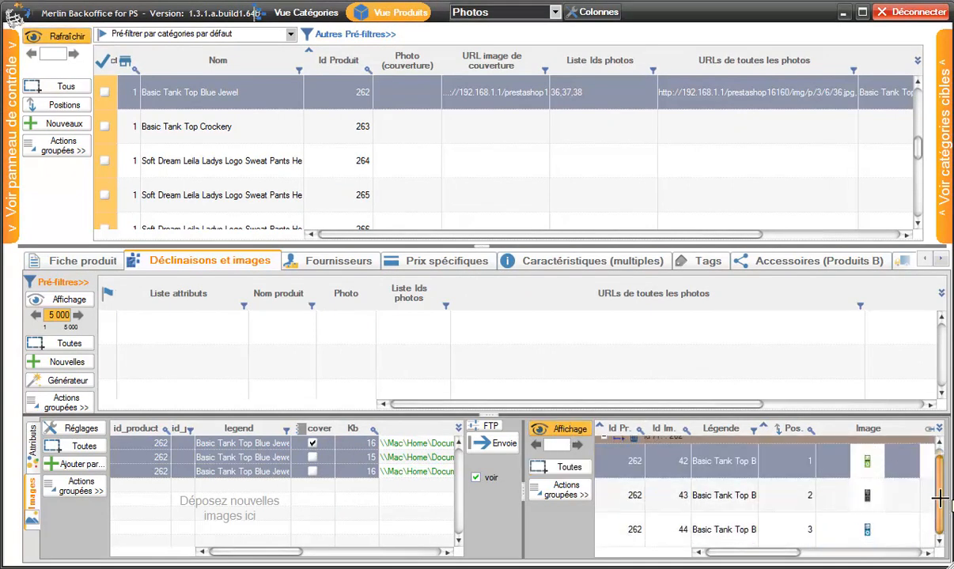
pyautogui.moveTo(791, 551); pyautogui.dragTo(839, 550)
pyautogui.click(814, 469)
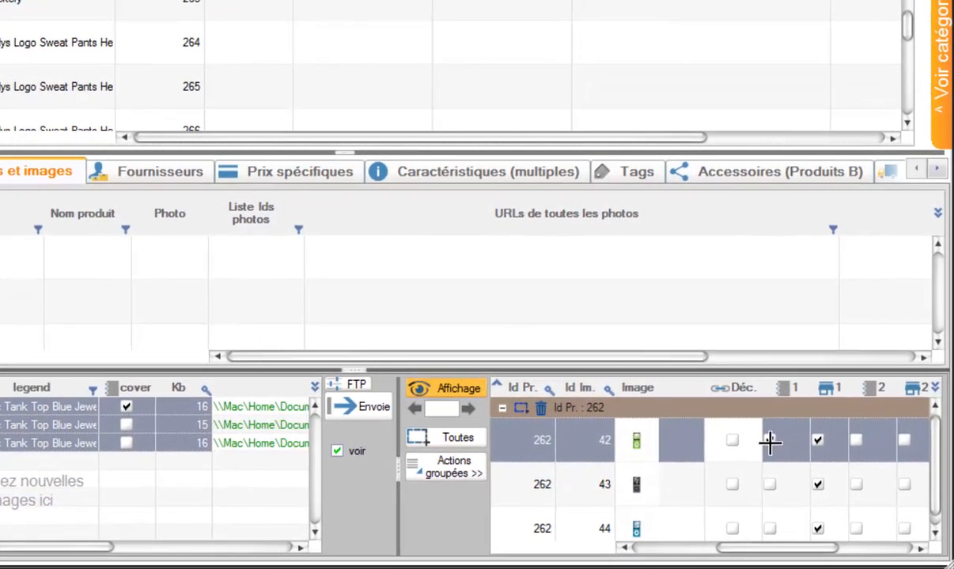
pyautogui.click(770, 440)
pyautogui.click(818, 483)
pyautogui.moveTo(801, 549)
pyautogui.mouseDown()
pyautogui.moveTo(896, 549)
pyautogui.moveTo(795, 548)
pyautogui.mouseUp()
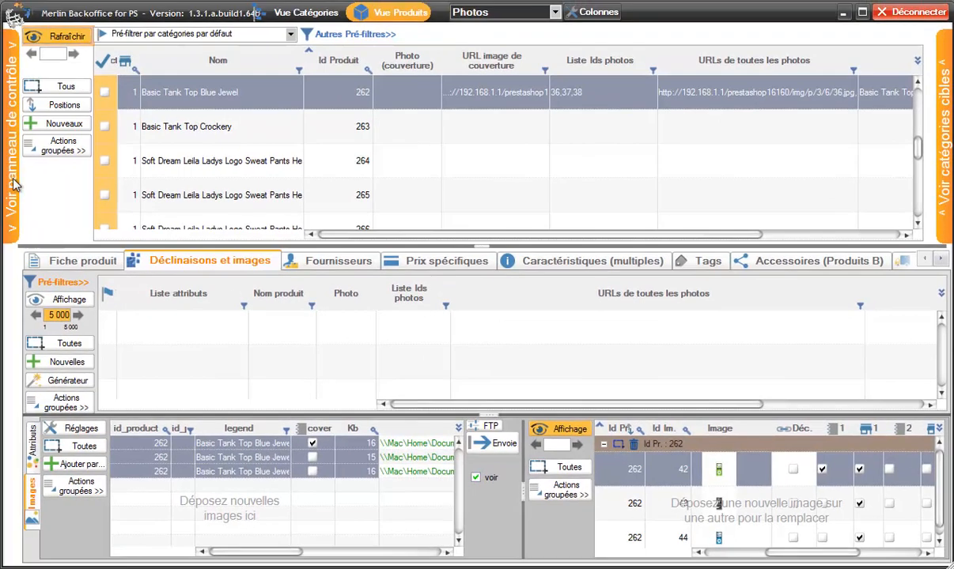
# - Show the control panel, collapse the Import & scripts section, and open the Boutiques section
pyautogui.moveTo(13, 185)
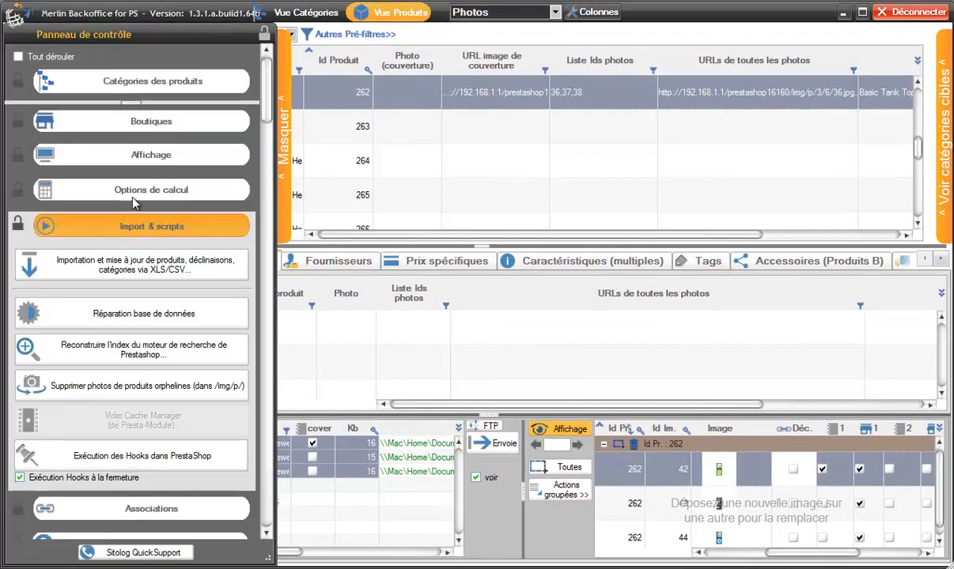
pyautogui.click(127, 226)
pyautogui.click(135, 114)
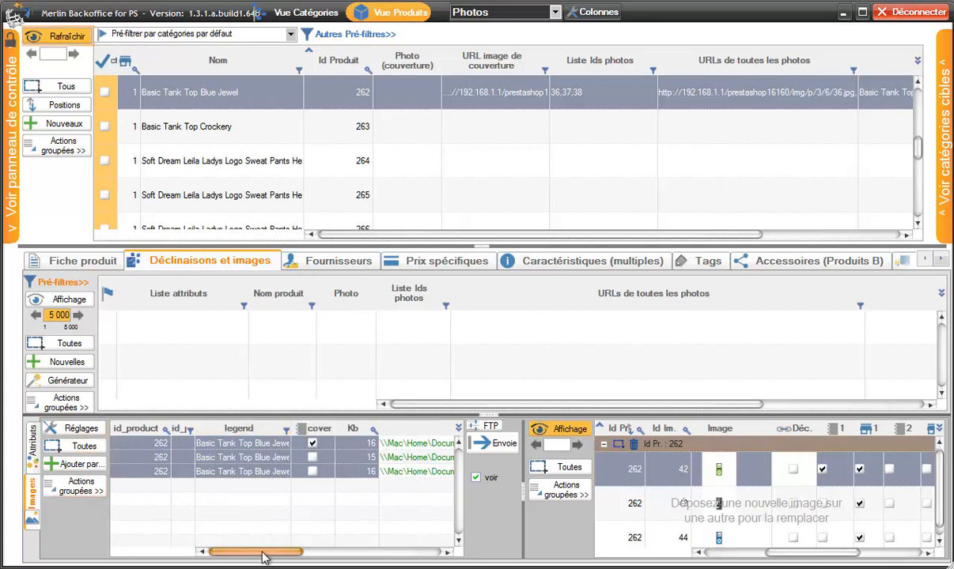
# - Try assigning the three local images in the transfer list to shop 2, and remove that assignment again
pyautogui.moveTo(262, 553)
pyautogui.mouseDown()
pyautogui.moveTo(279, 555)
pyautogui.moveTo(262, 553)
pyautogui.mouseUp()
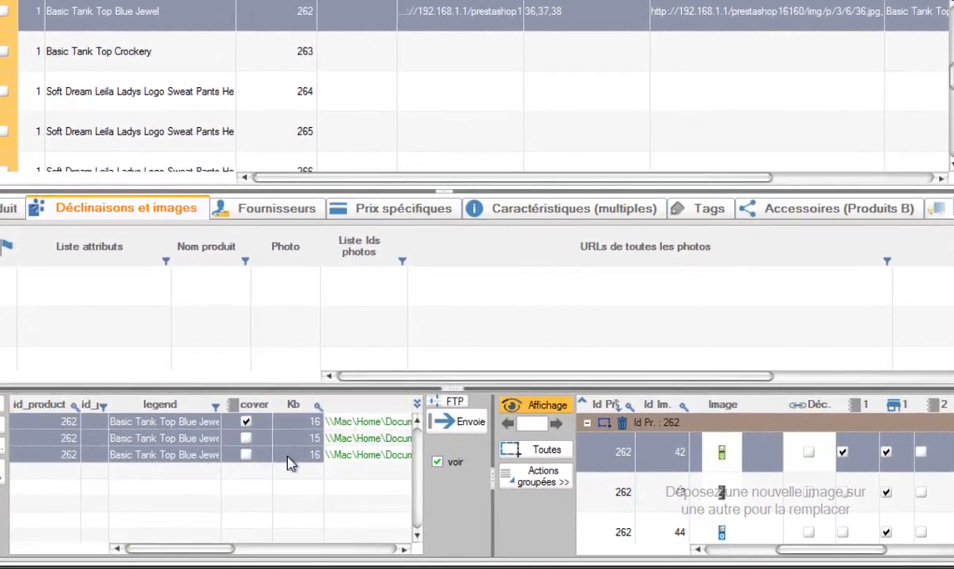
pyautogui.moveTo(216, 556); pyautogui.dragTo(383, 553)
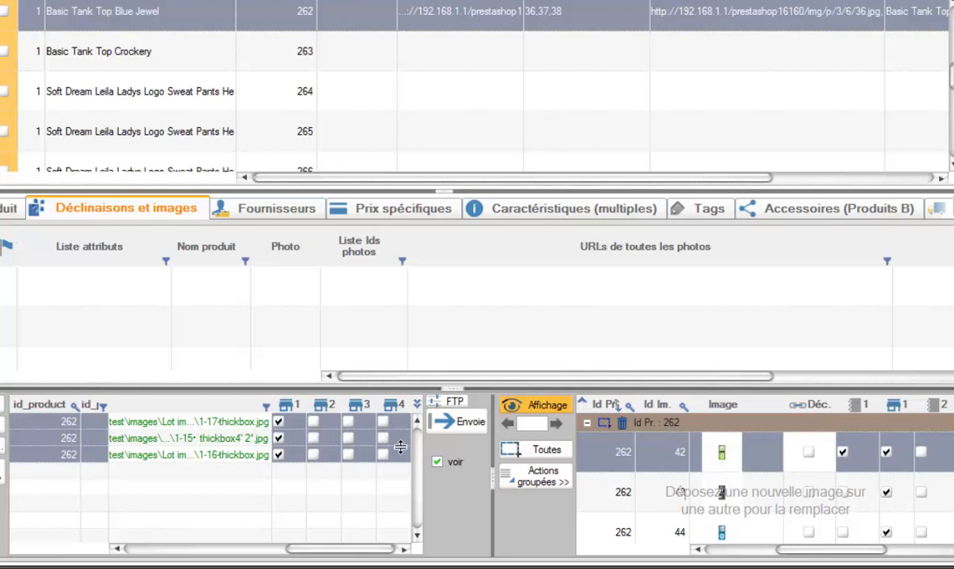
pyautogui.click(313, 438)
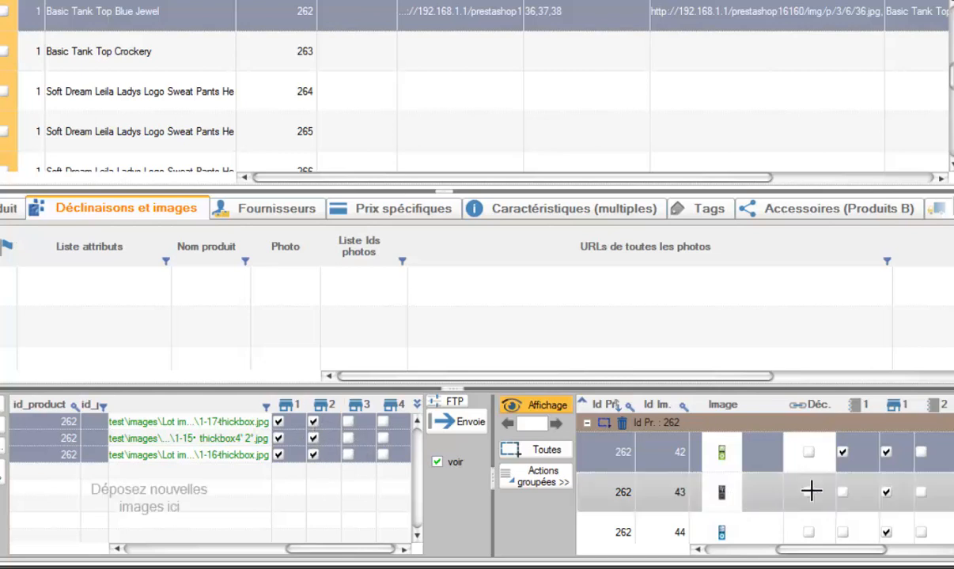
pyautogui.click(315, 438)
# - Assign the product's server image 43 to shop 2
pyautogui.click(921, 492)
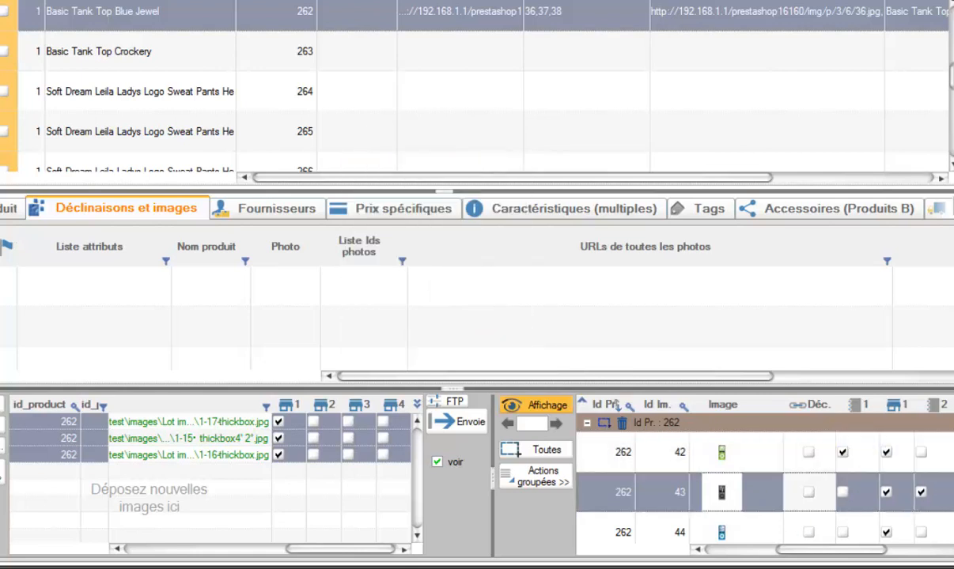
pyautogui.hscroll(2, 878, 507)
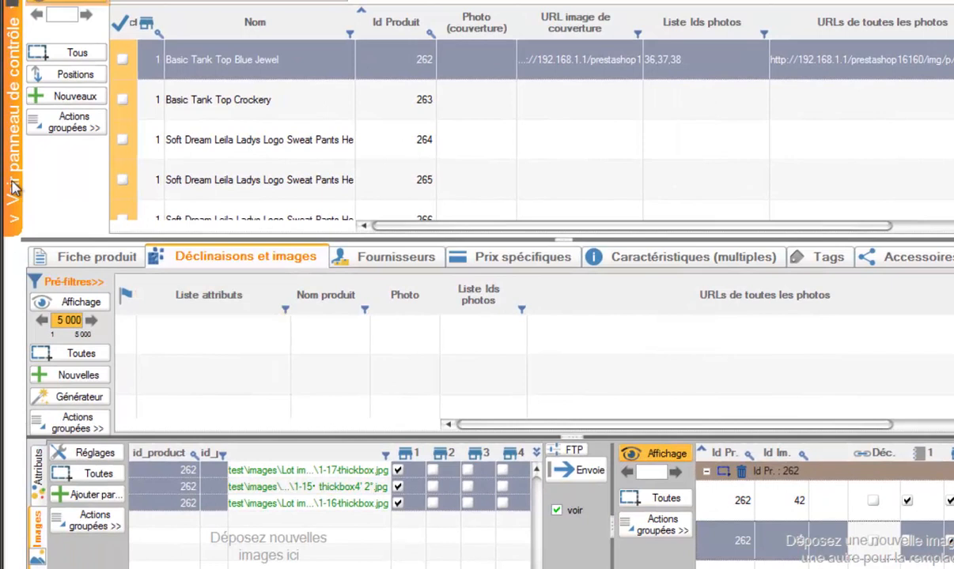
# - Show the shop selection in the control panel and hide the panel again
pyautogui.click(13, 187)
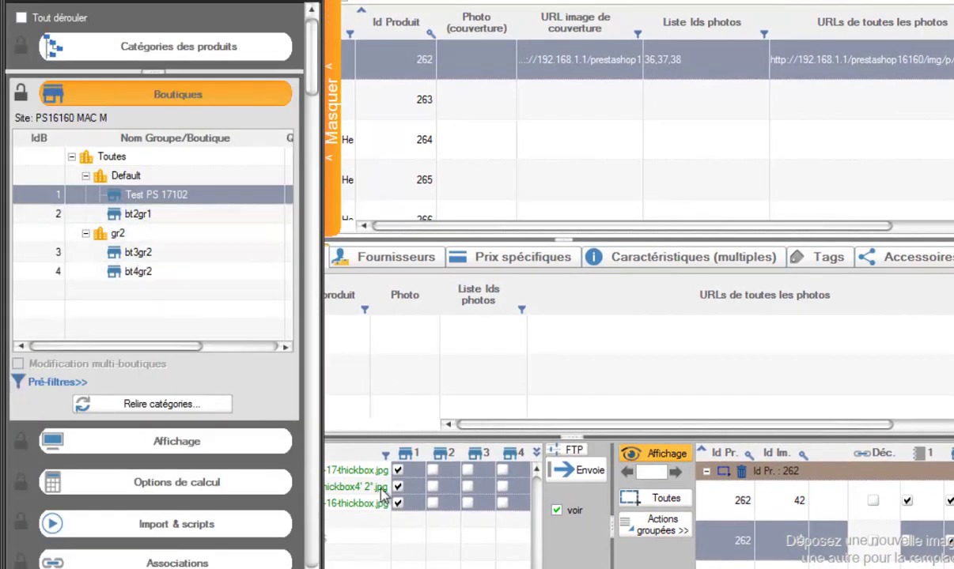
pyautogui.click(331, 191)
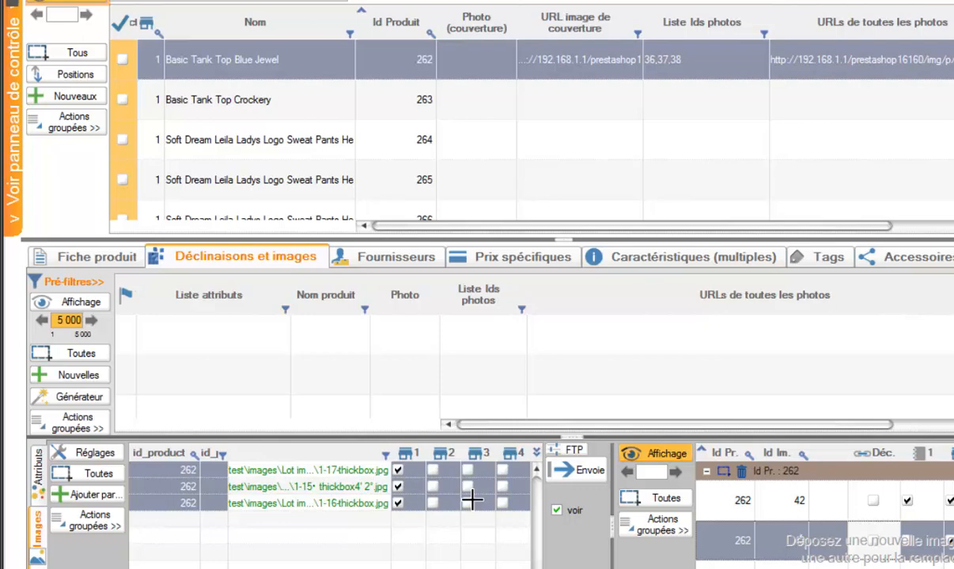
pyautogui.moveTo(472, 500); pyautogui.dragTo(93, 474)
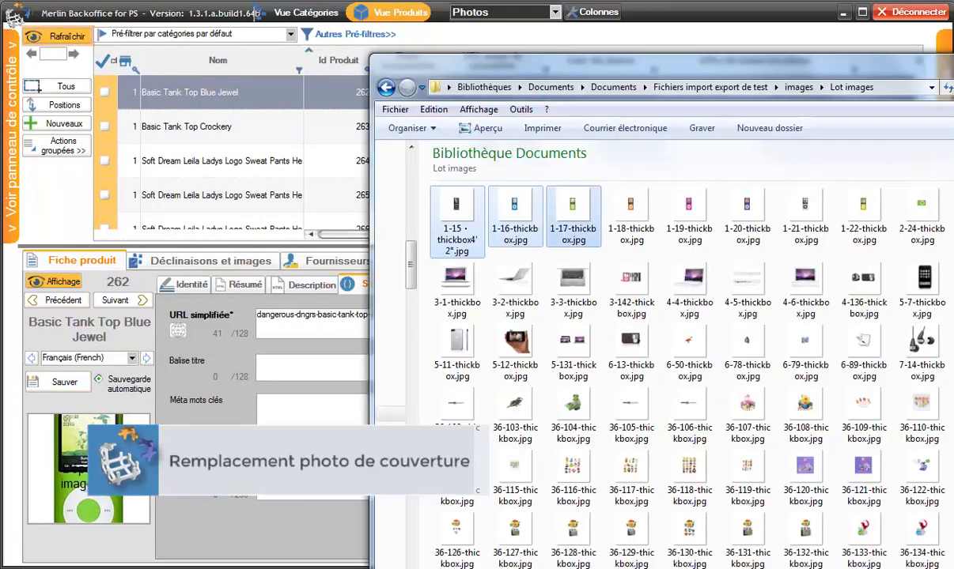
# - Send 3-1-thickbox.jpg to product 262 as an additional image and declare it the new cover
pyautogui.click(463, 286)
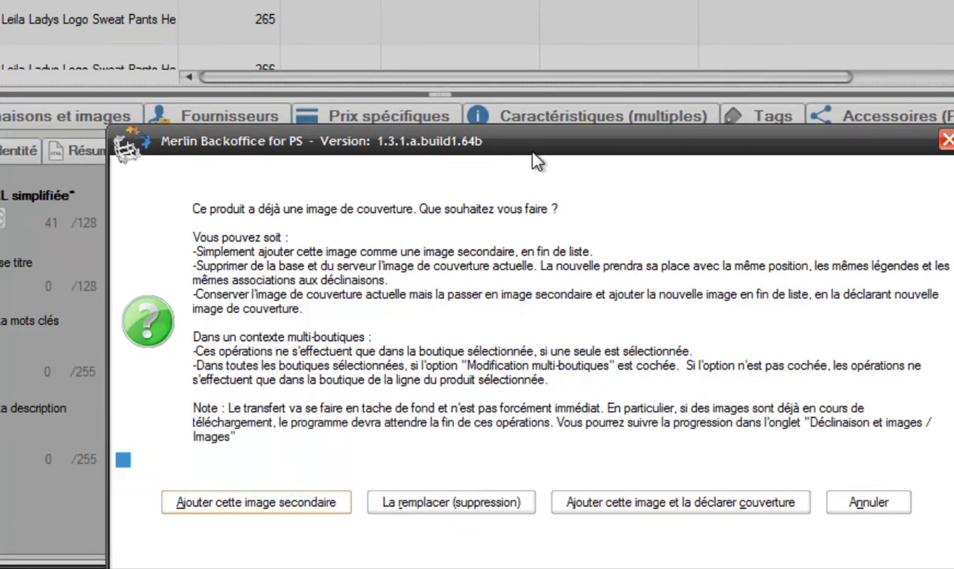
pyautogui.click(246, 514)
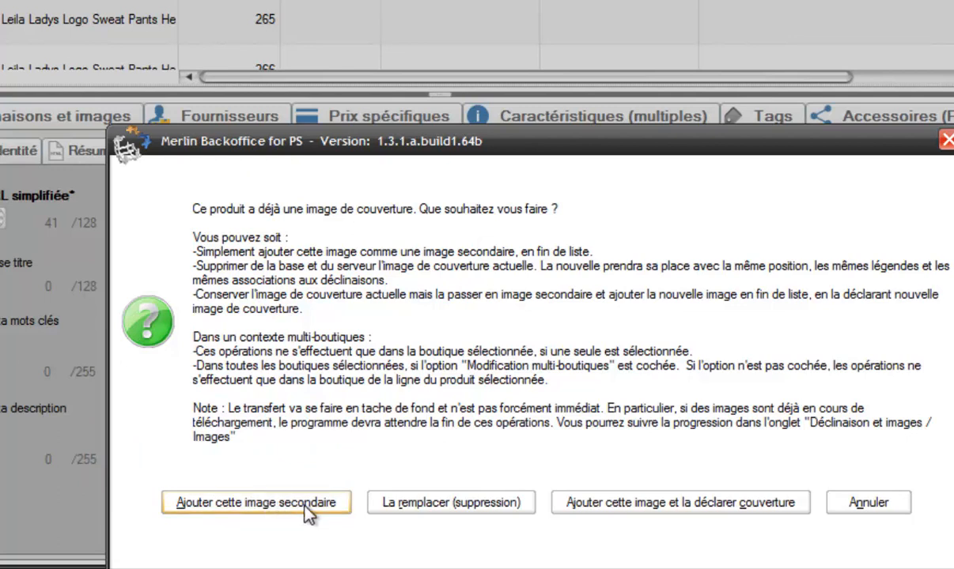
pyautogui.click(427, 516)
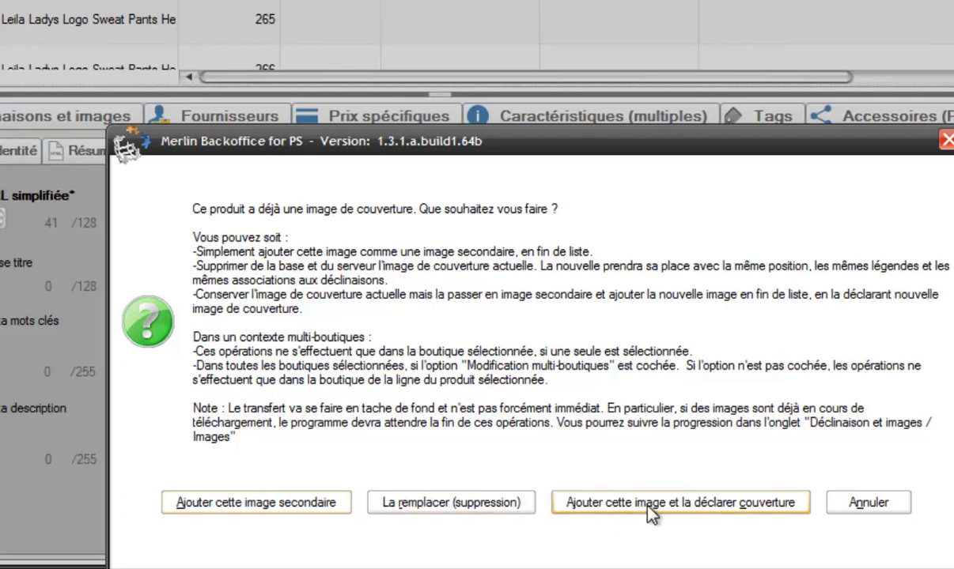
pyautogui.click(715, 514)
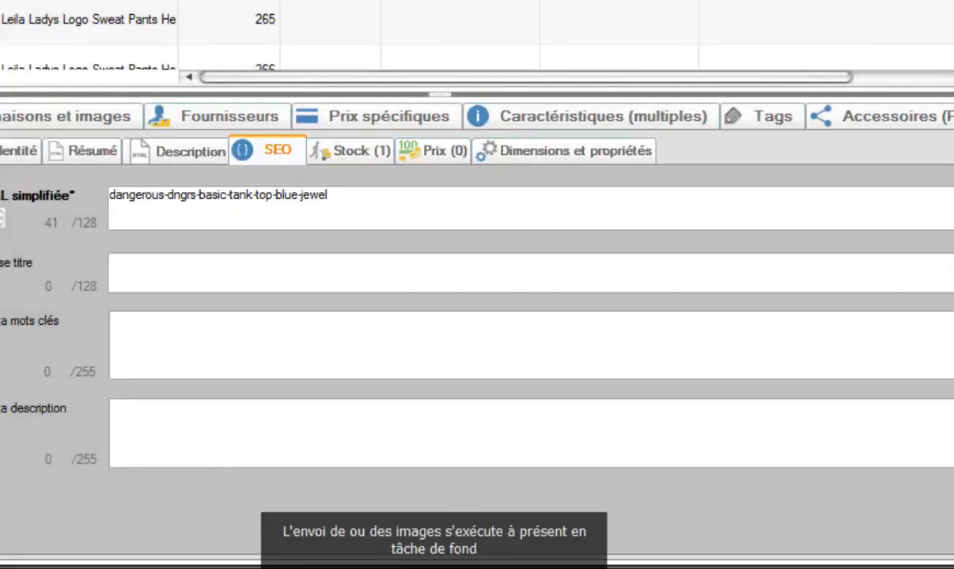
# - Show product 262's Déclinaisons et images view, refresh its server image list, and examine the new image's cover and shop assignments
pyautogui.click(5, 121)
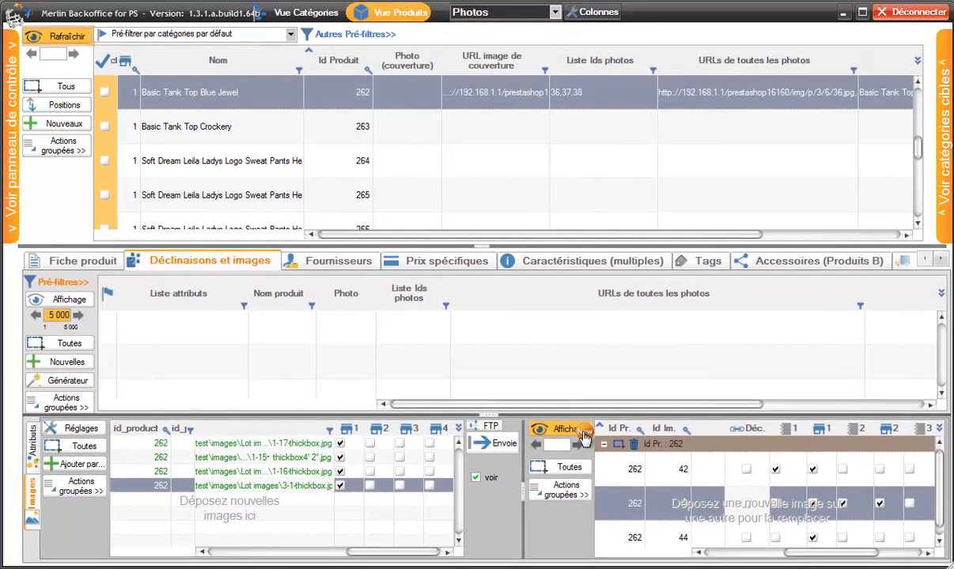
pyautogui.click(582, 435)
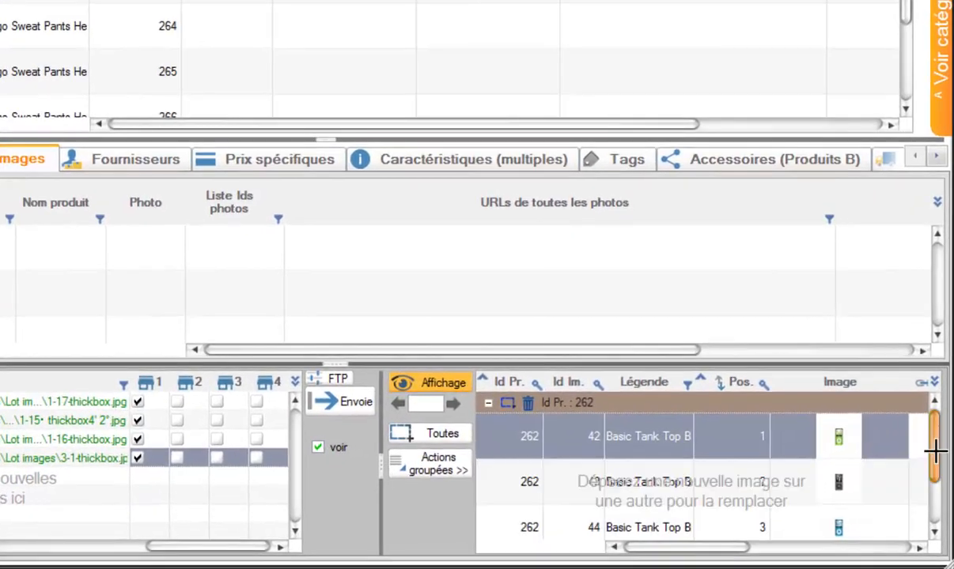
pyautogui.moveTo(934, 469); pyautogui.dragTo(939, 501)
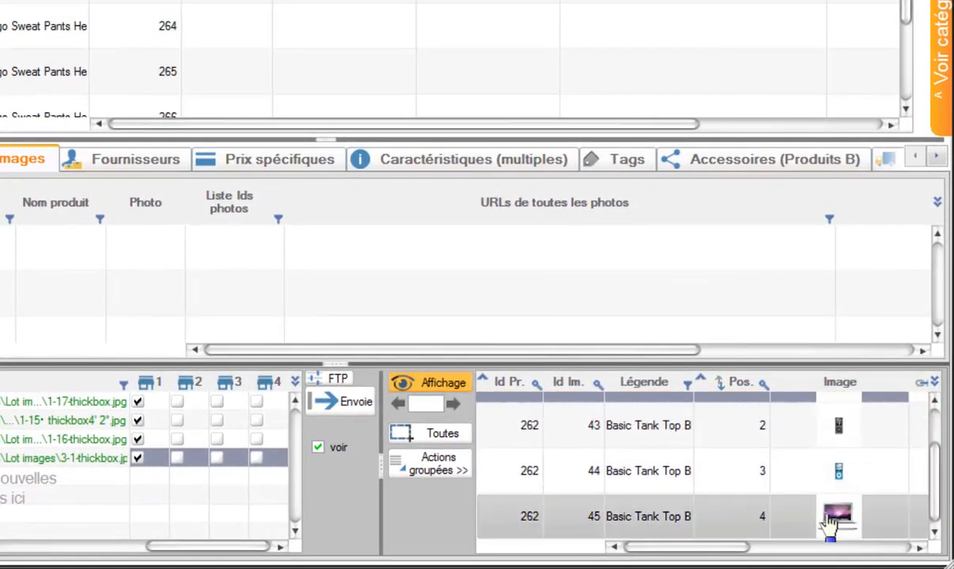
pyautogui.moveTo(719, 546); pyautogui.dragTo(785, 547)
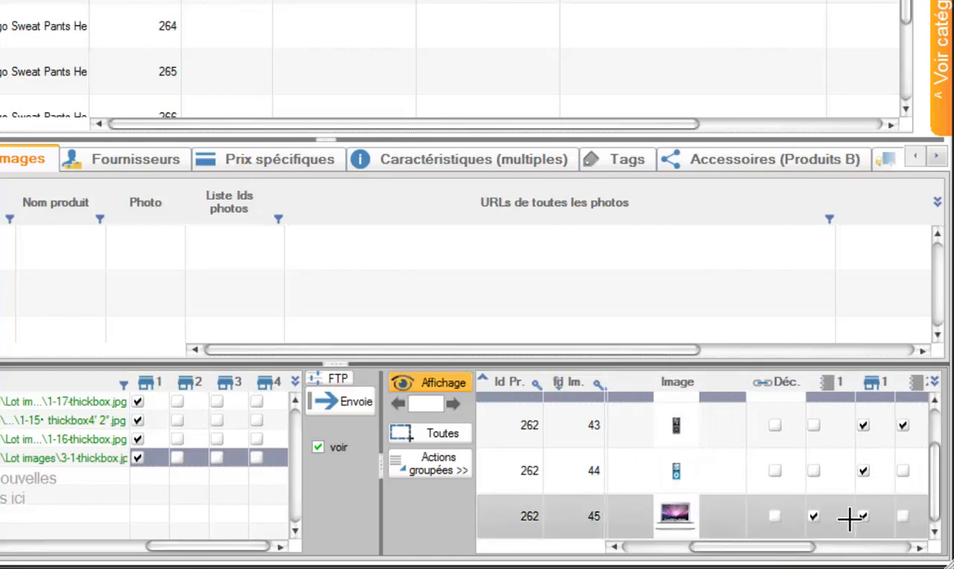
pyautogui.scroll(1, 930, 483)
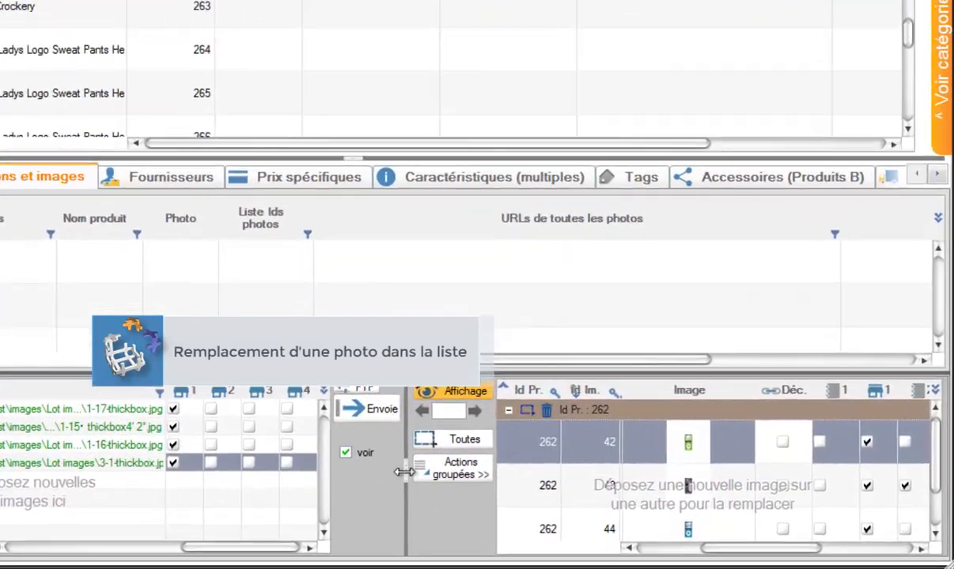
# - Widen the server image list to show the cover and shop columns of all four shops, and examine image 45
pyautogui.moveTo(493, 492); pyautogui.dragTo(333, 488)
pyautogui.moveTo(116, 460); pyautogui.dragTo(81, 459)
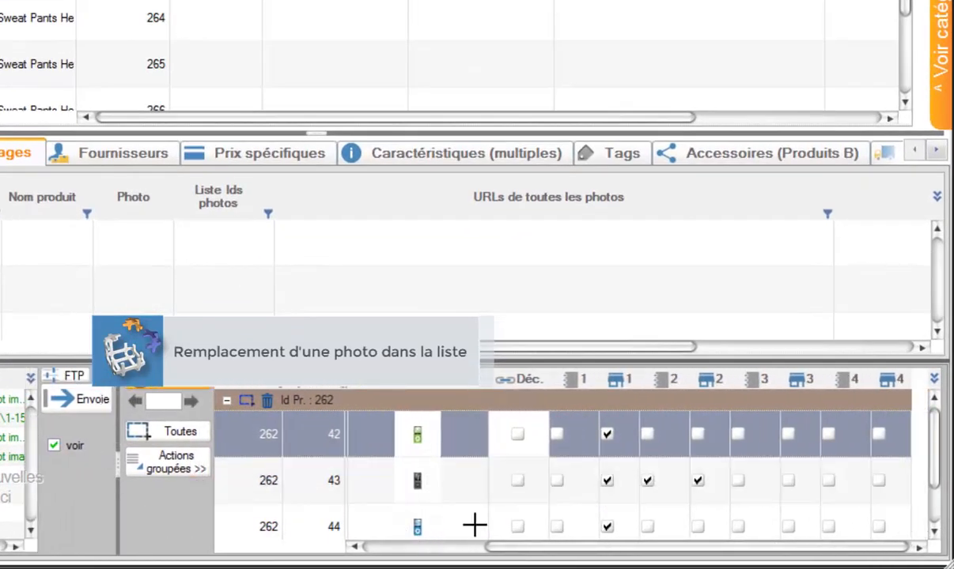
pyautogui.moveTo(936, 484); pyautogui.dragTo(939, 520)
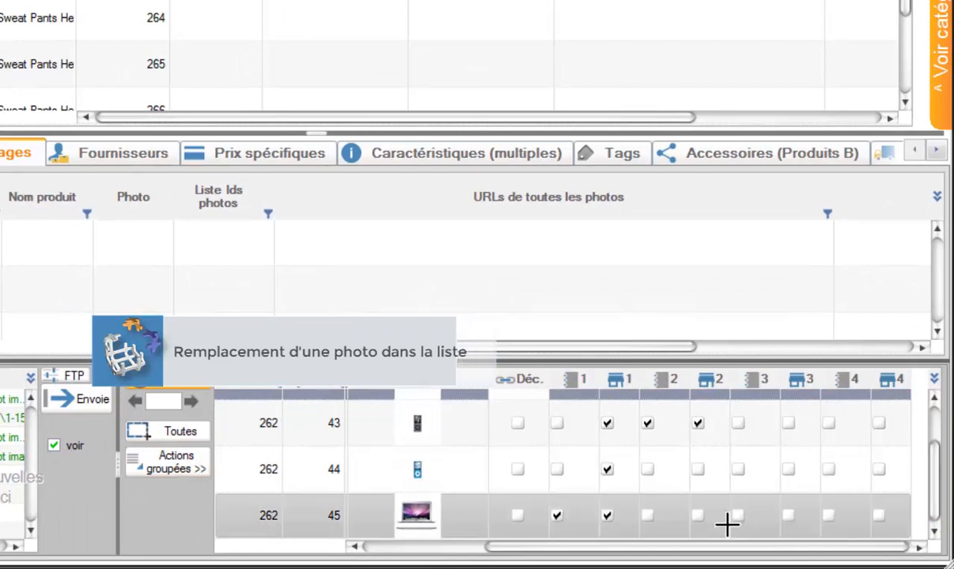
# - Replace product 262's server image 45 with 5-11-thickbox.jpg from the Lot images folder
pyautogui.click(467, 531)
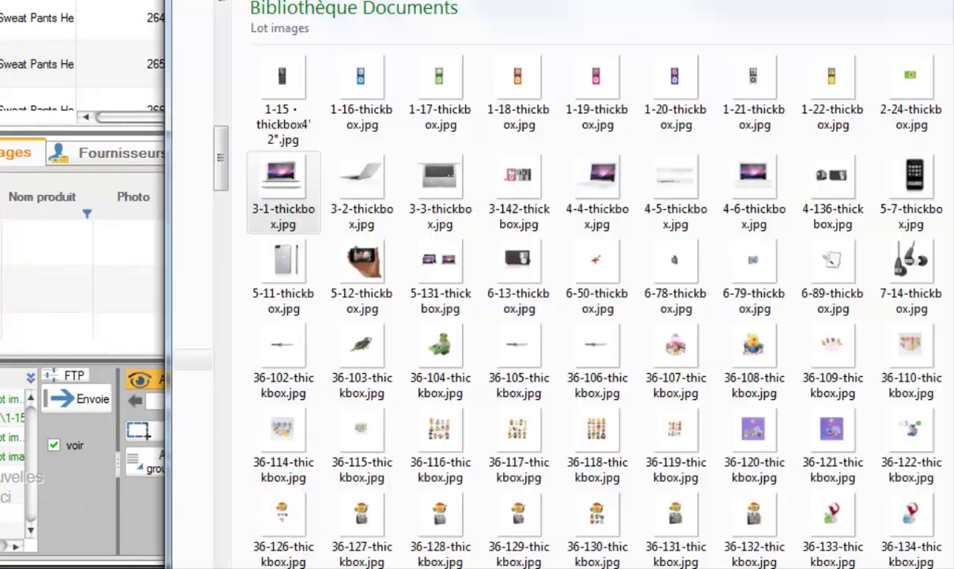
pyautogui.click(283, 194)
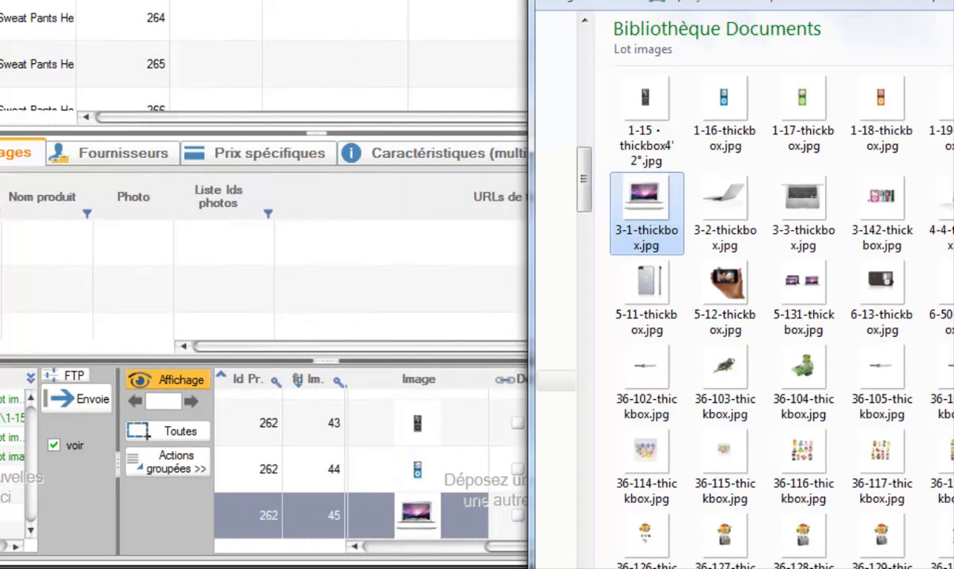
pyautogui.moveTo(612, 264); pyautogui.dragTo(430, 382)
pyautogui.moveTo(414, 516); pyautogui.dragTo(415, 514)
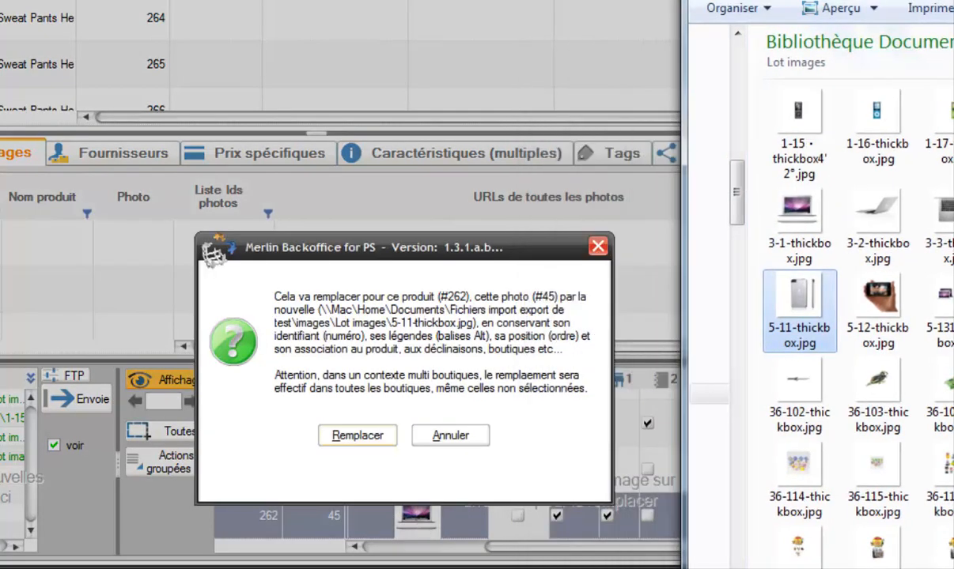
pyautogui.click(357, 436)
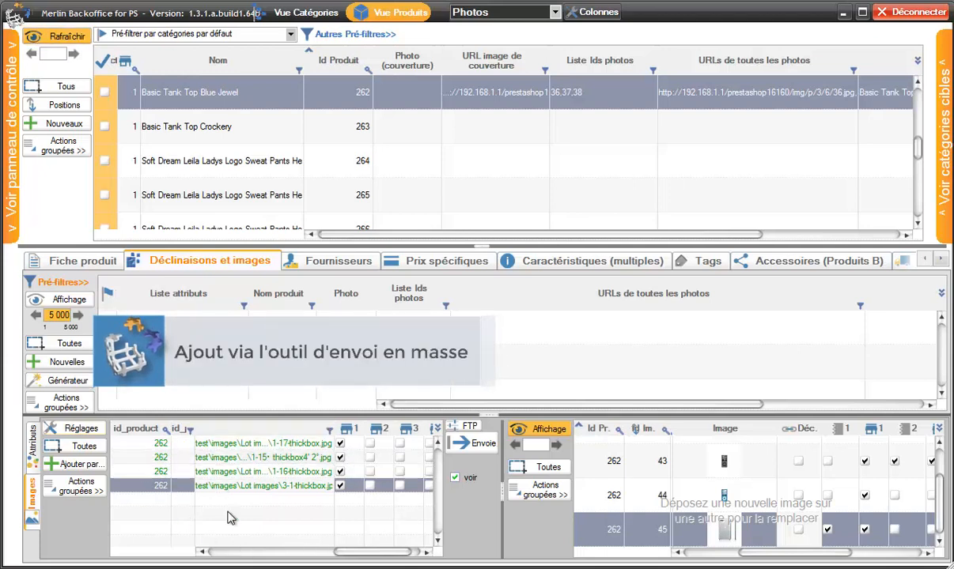
# - Add 36-102-thickbox.jpg and 36-103-thickbox.jpg from the Lot images folder to product 262's transfer list
pyautogui.hotkey('alt', 'Tab')
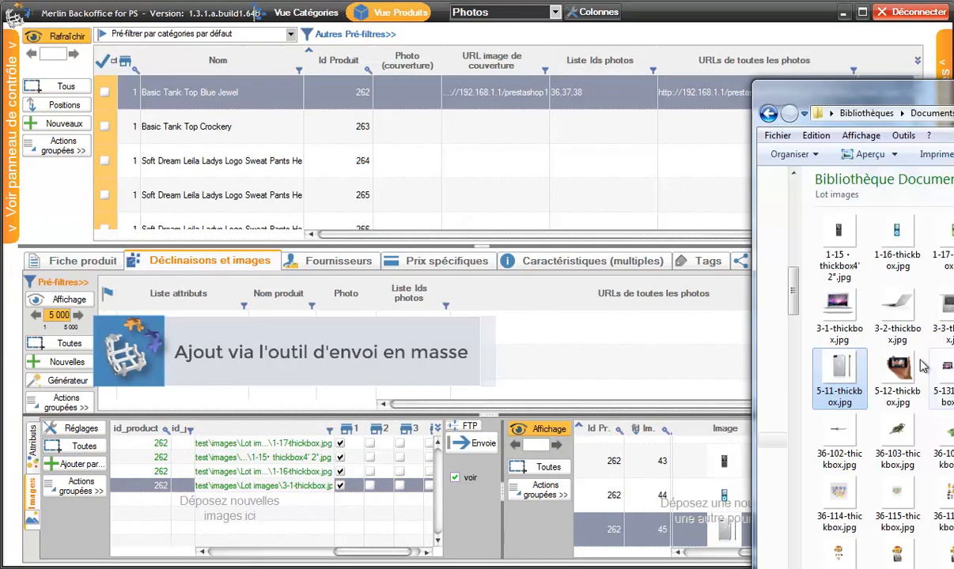
pyautogui.click(854, 434)
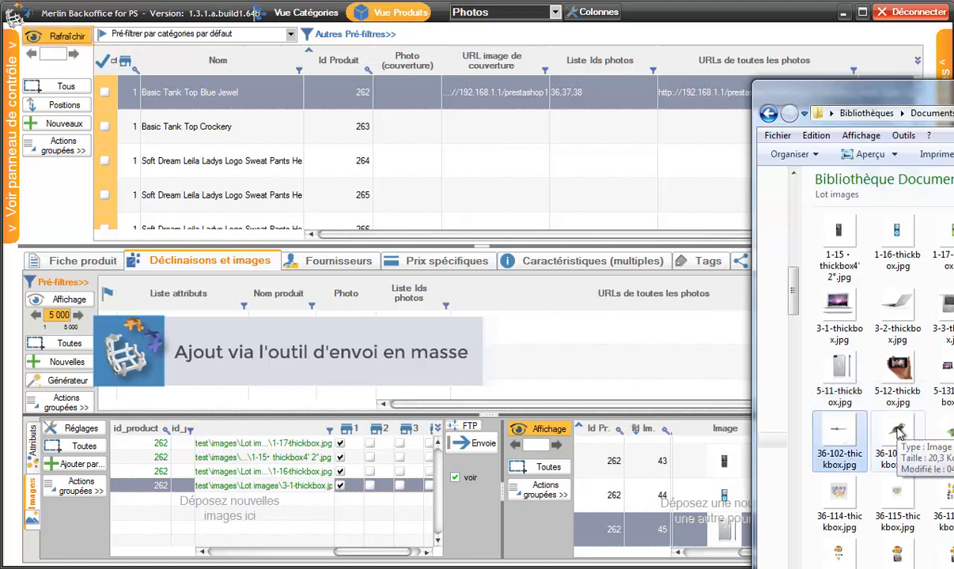
pyautogui.keyDown('ctrl'); pyautogui.click(898, 431); pyautogui.keyUp('ctrl')
pyautogui.moveTo(898, 430); pyautogui.dragTo(308, 517)
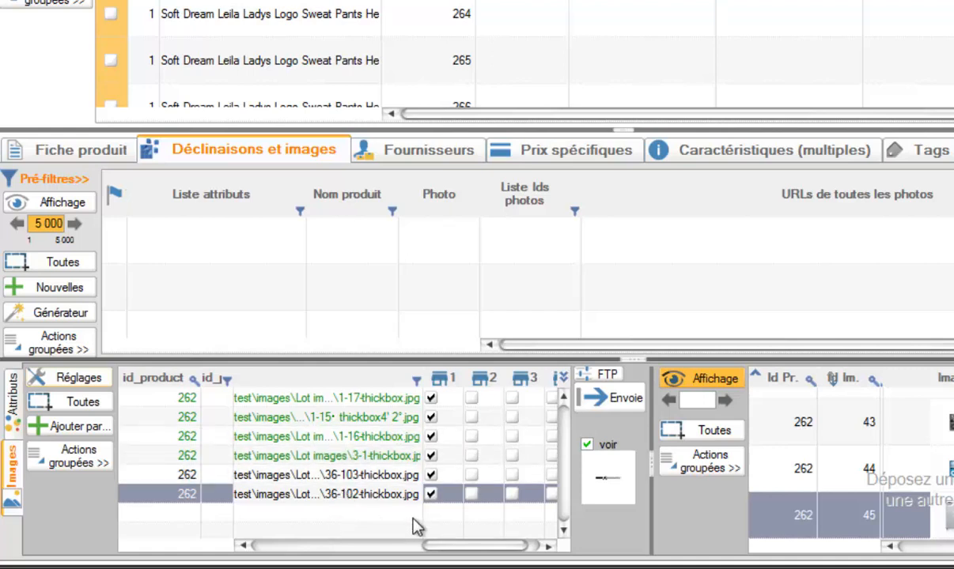
# - Send the queued images 36-102-thickbox.jpg and 36-103-thickbox.jpg to the server and refresh product 262's server image list
pyautogui.click(348, 476)
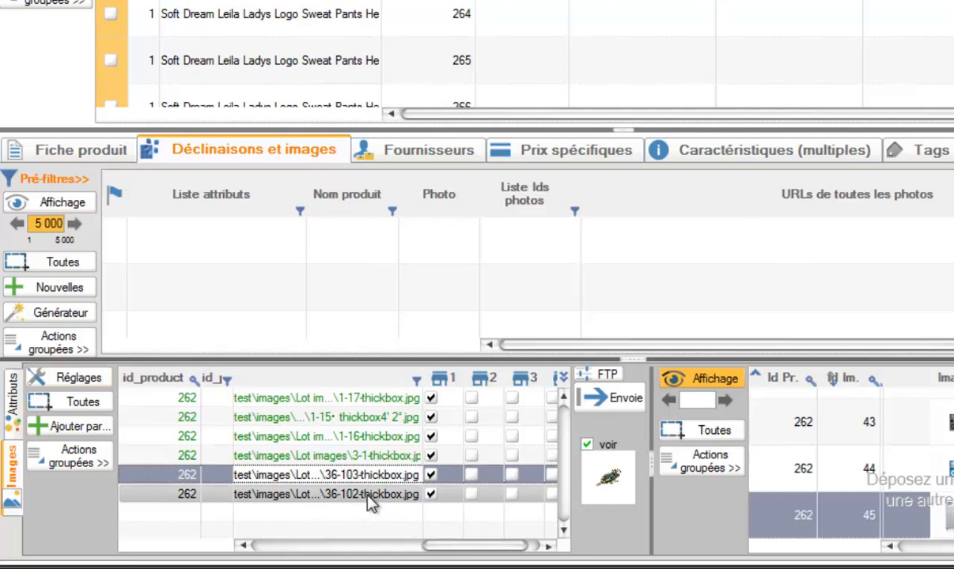
pyautogui.keyDown('ctrl'); pyautogui.click(367, 499); pyautogui.keyUp('ctrl')
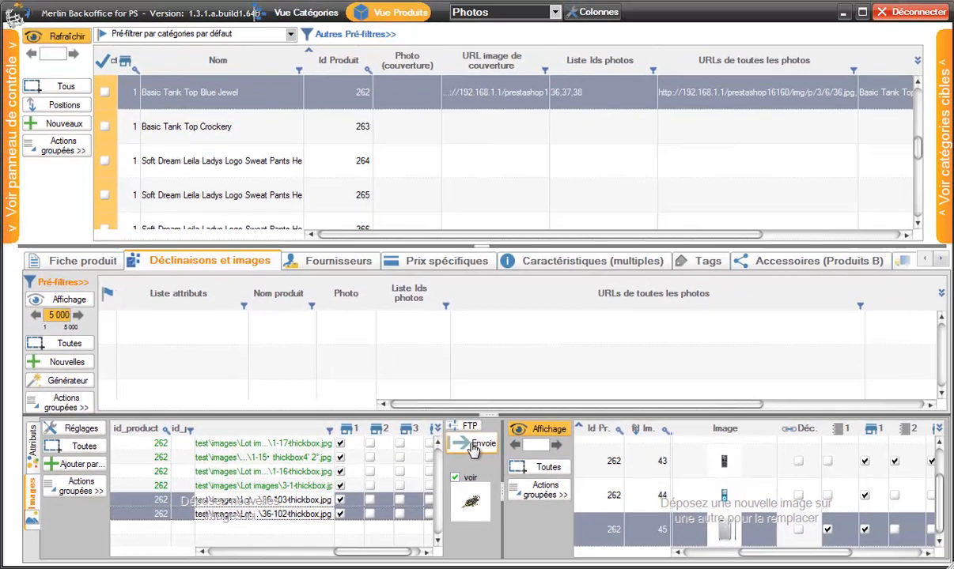
pyautogui.click(473, 450)
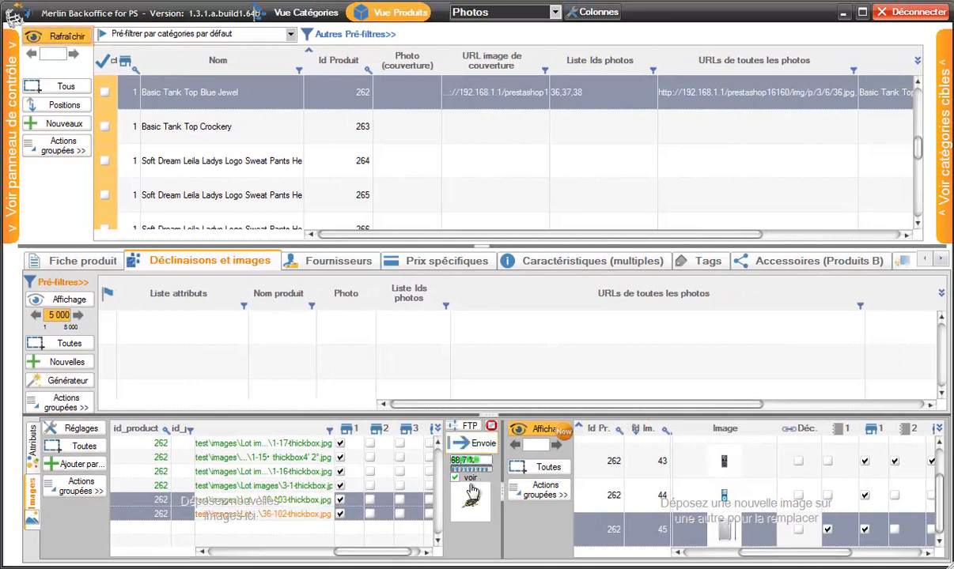
pyautogui.click(556, 435)
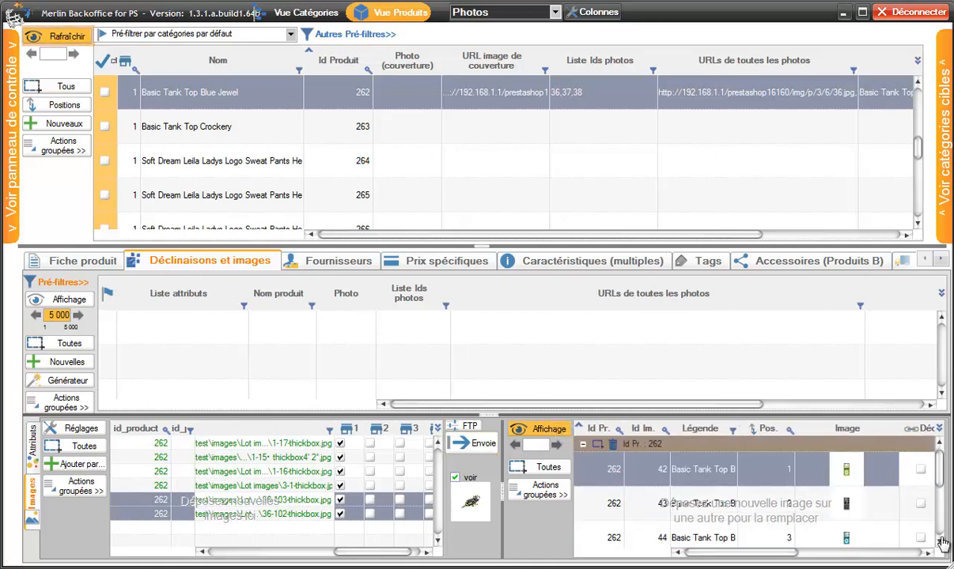
pyautogui.moveTo(941, 469); pyautogui.dragTo(938, 528)
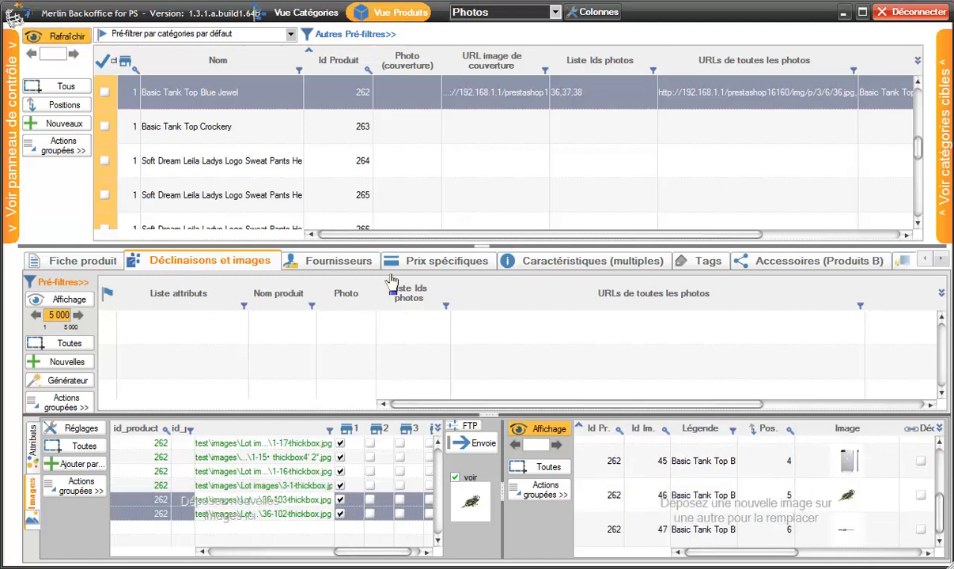
# - Add 36-126-thickbox.jpg and 36-127-thickbox.jpg to the transfer list for the three products 263, 264 and 265 together
pyautogui.click(242, 128)
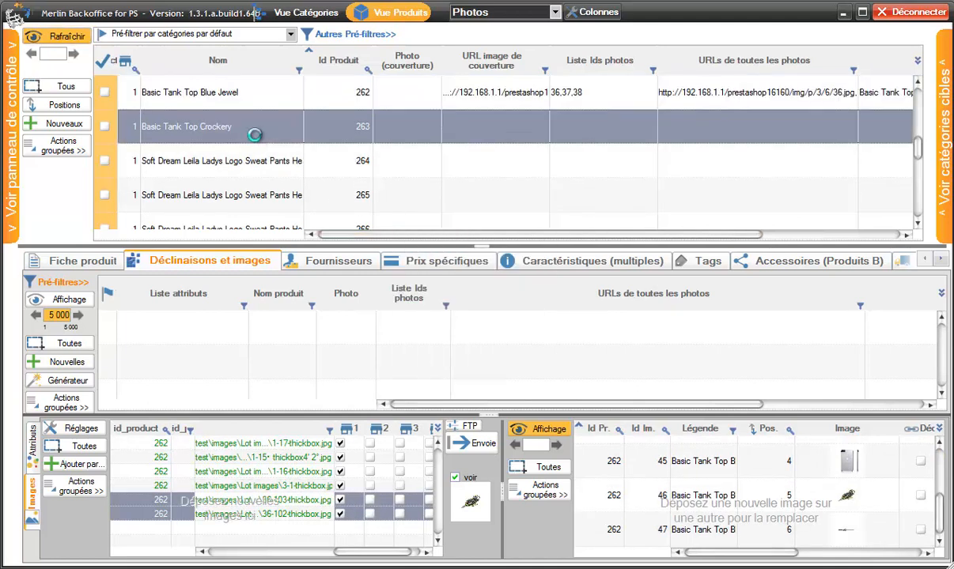
pyautogui.keyDown('shift'); pyautogui.click(246, 199); pyautogui.keyUp('shift')
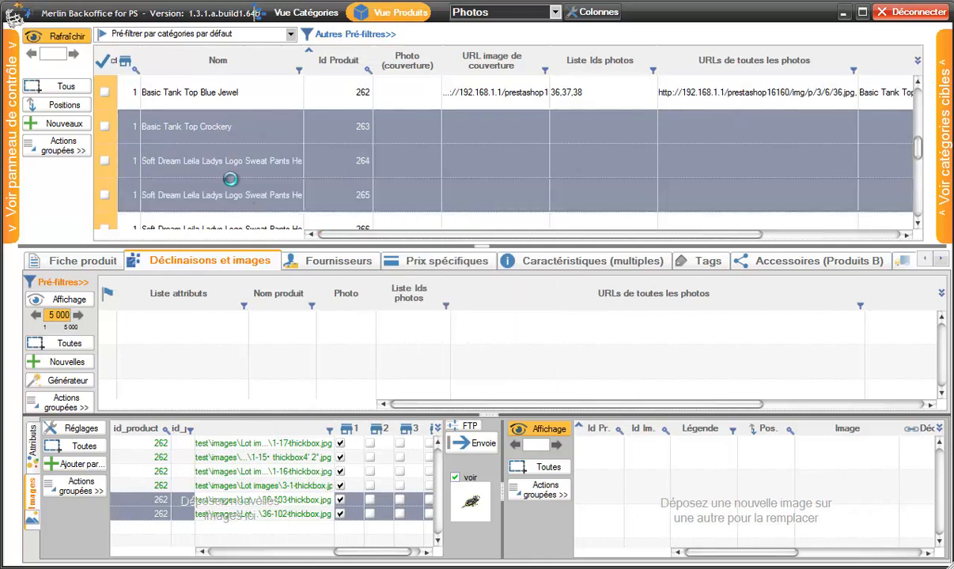
pyautogui.hotkey('alt', 'Tab')
pyautogui.moveTo(862, 91); pyautogui.dragTo(852, 0)
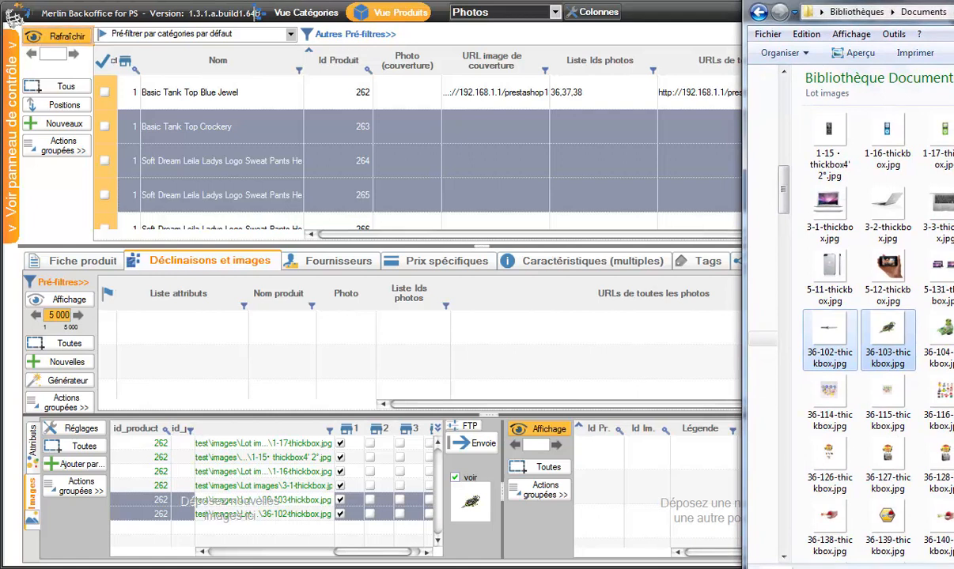
pyautogui.click(826, 449)
pyautogui.keyDown('ctrl'); pyautogui.click(889, 462); pyautogui.keyUp('ctrl')
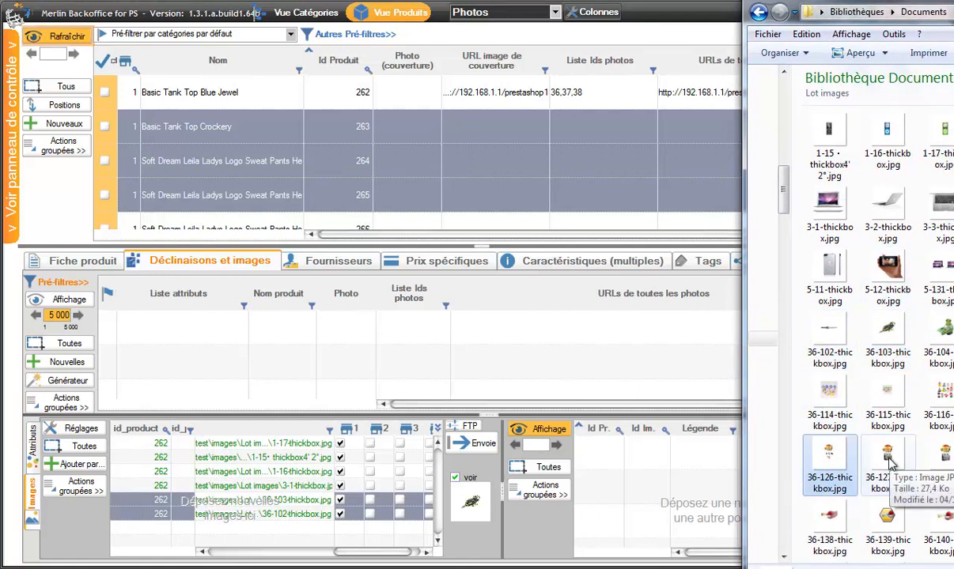
pyautogui.keyDown('ctrl'); pyautogui.click(889, 463); pyautogui.keyUp('ctrl')
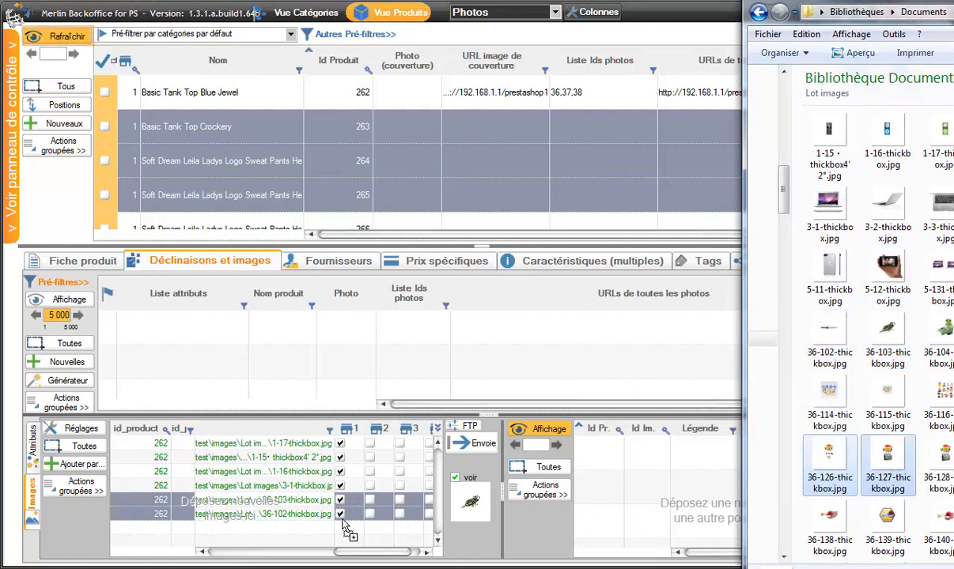
pyautogui.moveTo(314, 519); pyautogui.dragTo(316, 518)
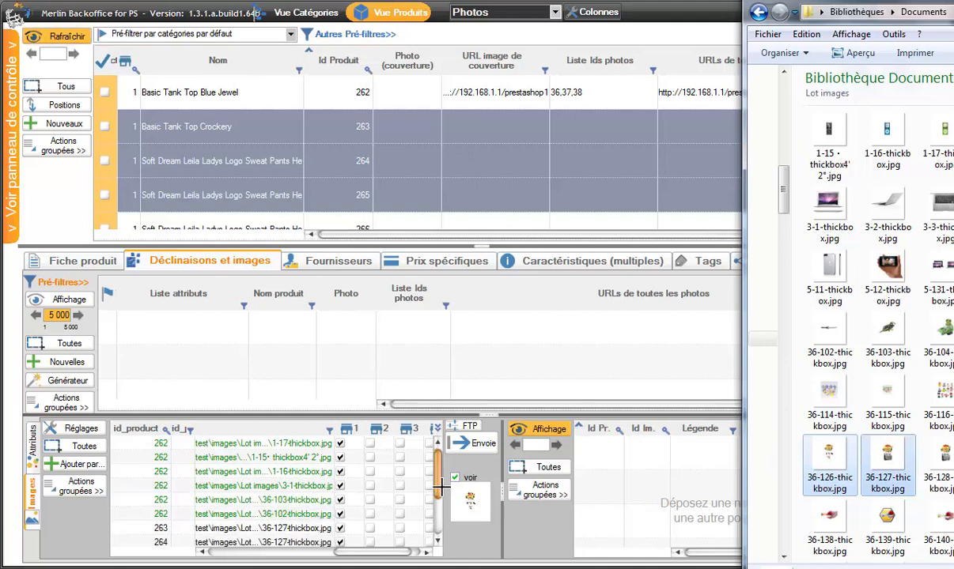
# - Examine the newly queued transfer entries for products 263 to 265, and widen the legend column to read the full captions
pyautogui.moveTo(437, 477); pyautogui.dragTo(437, 516)
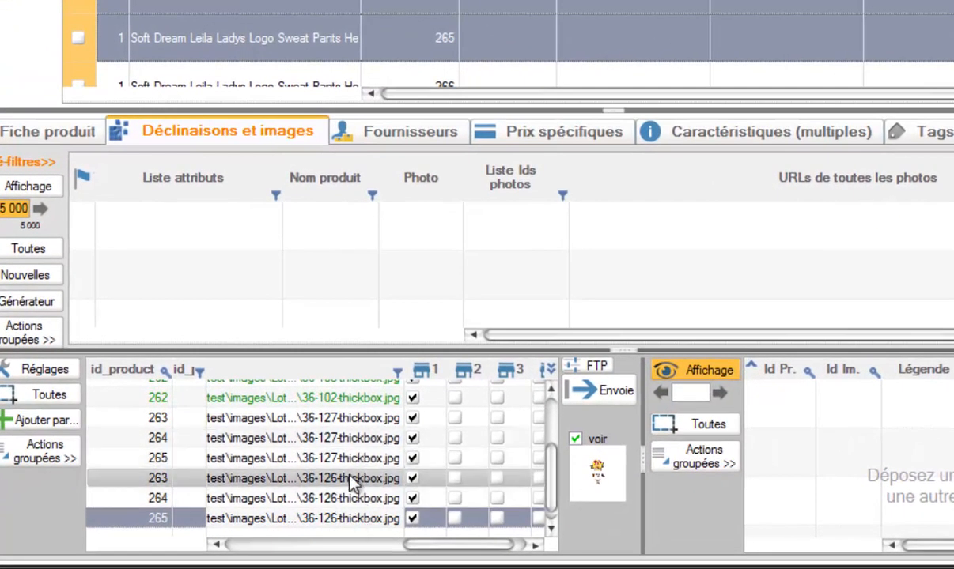
pyautogui.moveTo(433, 544); pyautogui.dragTo(237, 545)
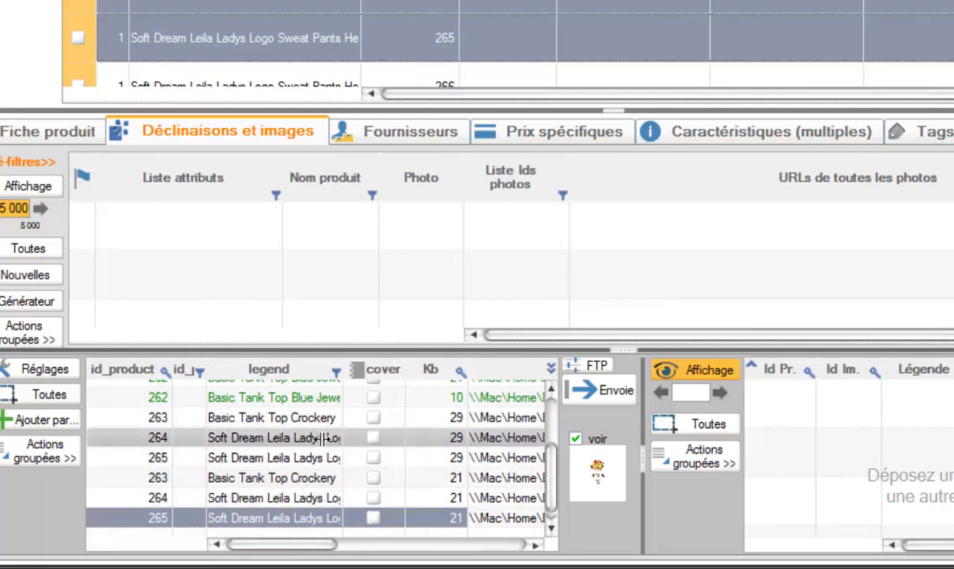
pyautogui.moveTo(341, 437); pyautogui.dragTo(415, 438)
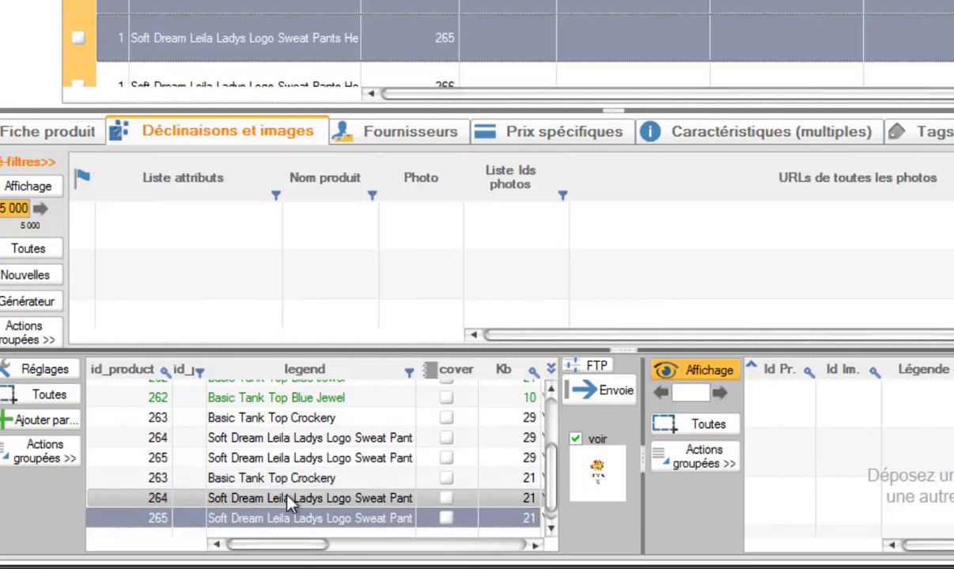
# - Assign the three queued 36-127-thickbox.jpg entries for products 263, 264 and 265 to shops 2 and 4
pyautogui.moveTo(292, 551); pyautogui.dragTo(488, 558)
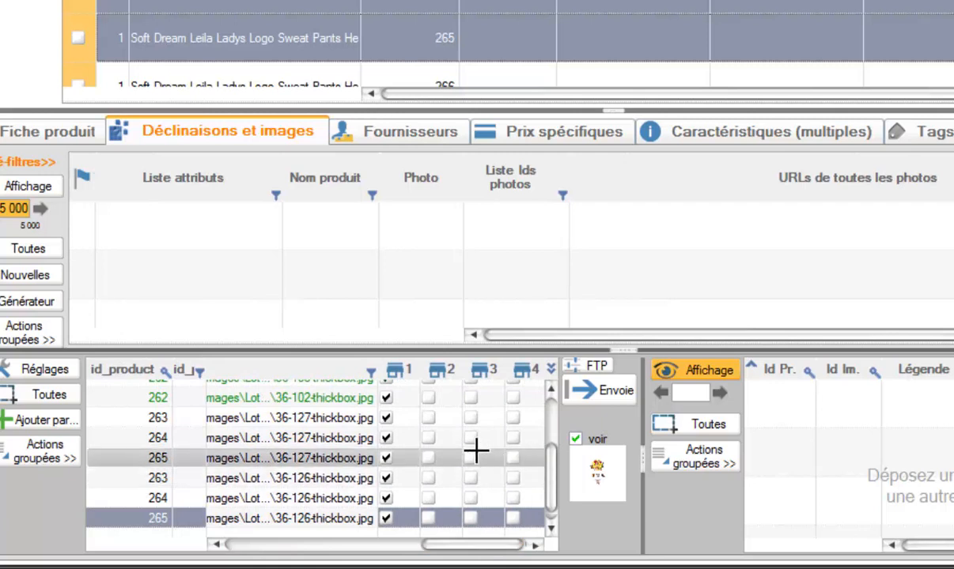
pyautogui.moveTo(359, 423); pyautogui.dragTo(360, 459)
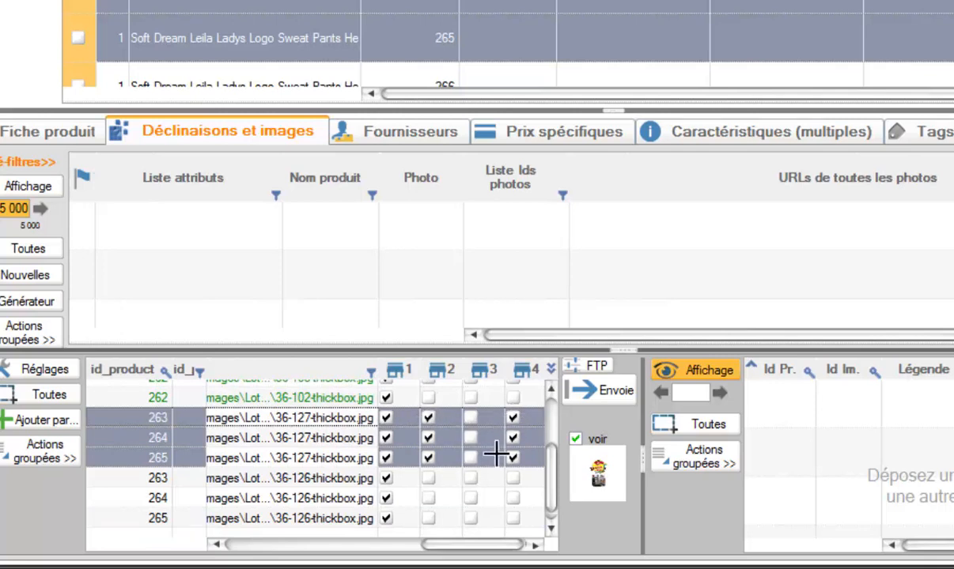
# - Send all six queued entries for products 263 to 265 to the server and refresh the server image list to review them
pyautogui.keyDown('shift'); pyautogui.click(337, 522); pyautogui.keyUp('shift')
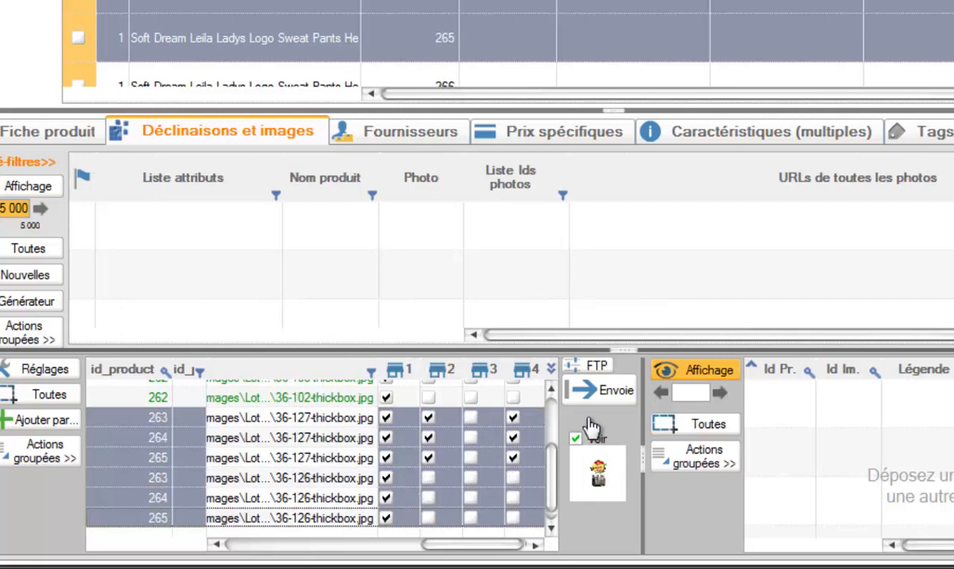
pyautogui.click(609, 400)
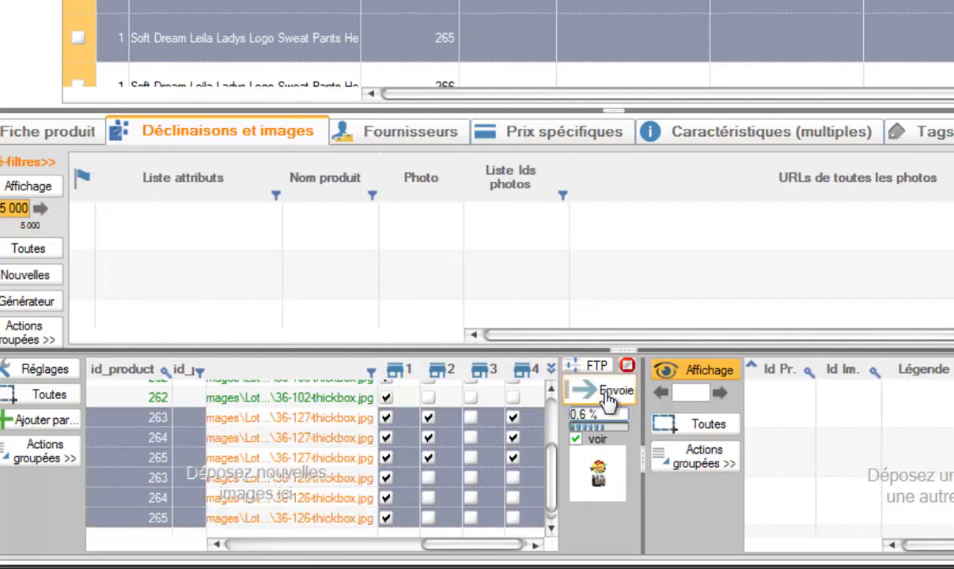
pyautogui.click(733, 378)
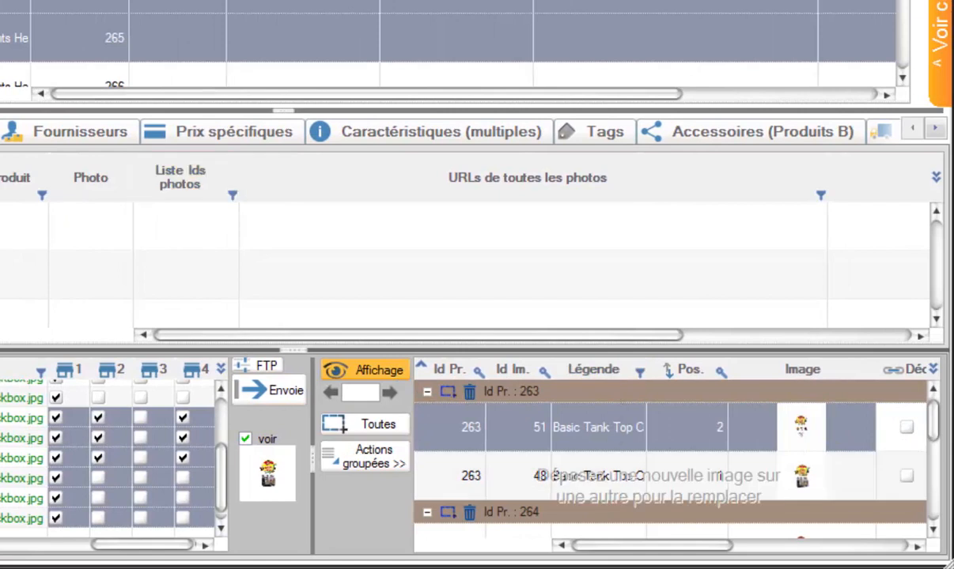
pyautogui.moveTo(935, 420); pyautogui.dragTo(934, 497)
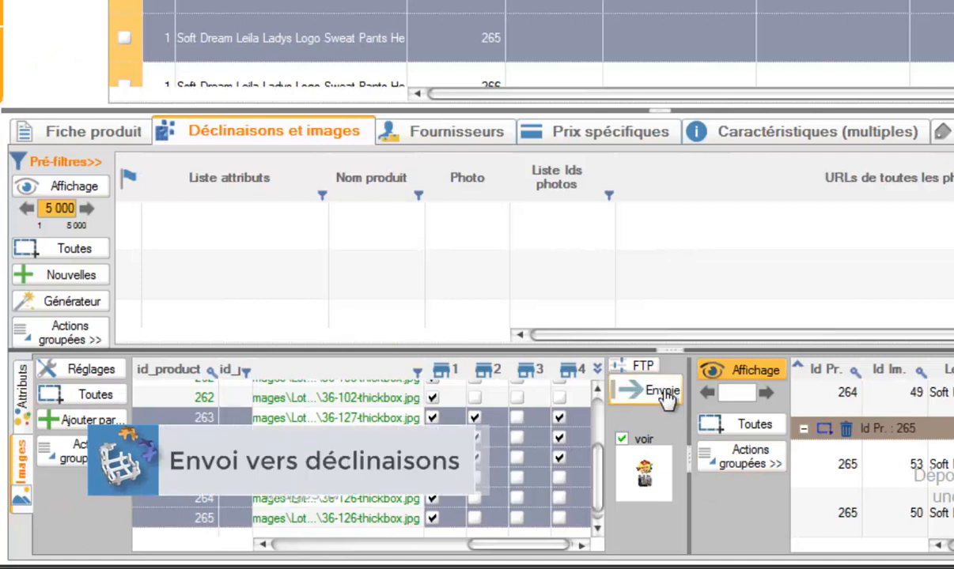
# - Enable association with the selected combinations ("Et associer aux déclinaisons sélectionnées") in the image assignment rules and validate
pyautogui.click(86, 372)
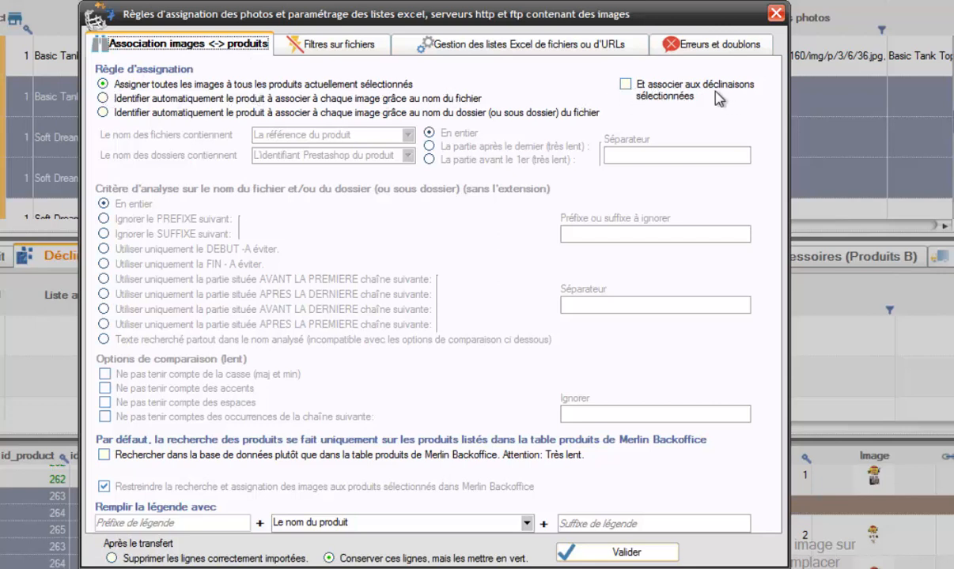
pyautogui.click(626, 85)
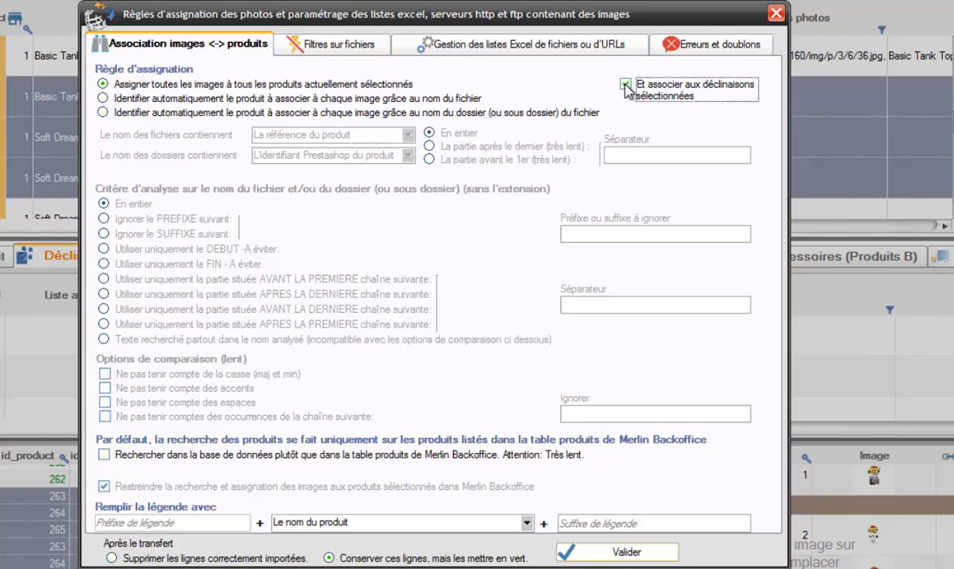
pyautogui.click(638, 551)
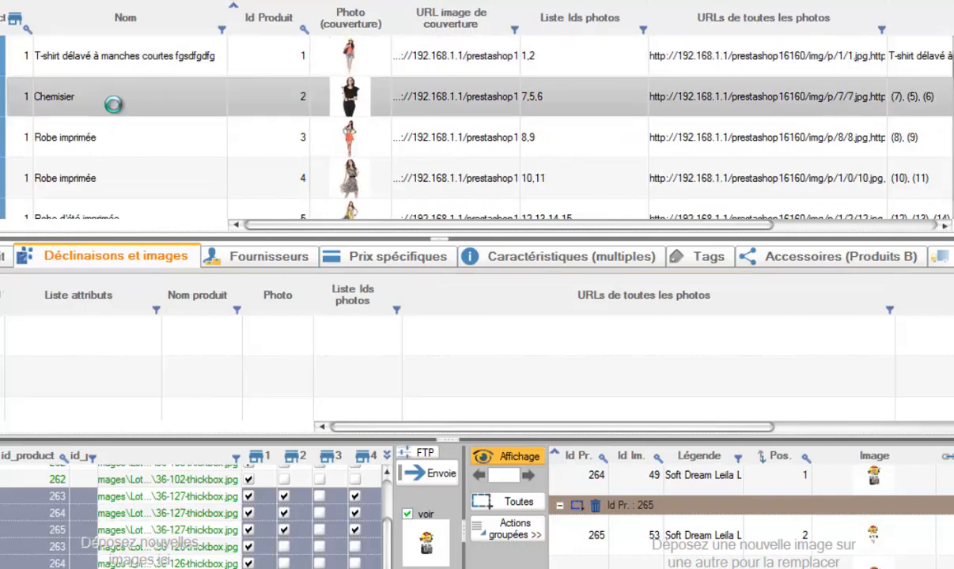
# - Load the combinations of product 2, Chemisier, and select its M,Blanc and S,Blanc combinations
pyautogui.click(113, 104)
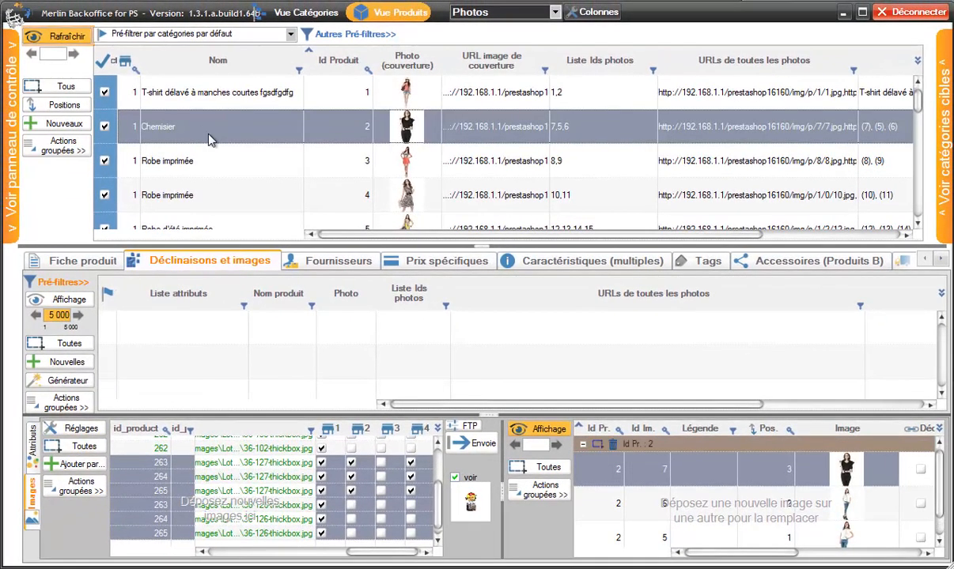
pyautogui.click(70, 301)
pyautogui.moveTo(940, 354); pyautogui.dragTo(940, 378)
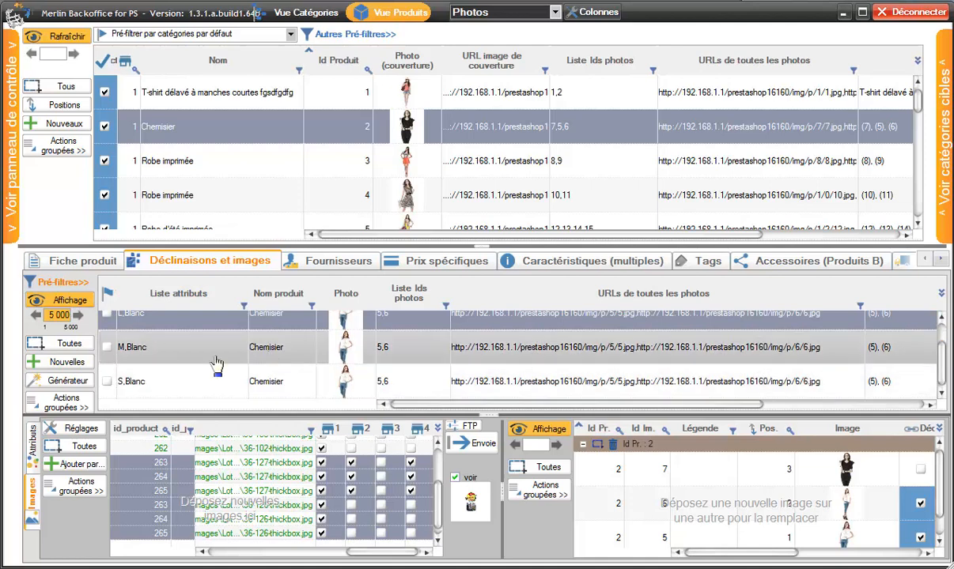
pyautogui.click(190, 362)
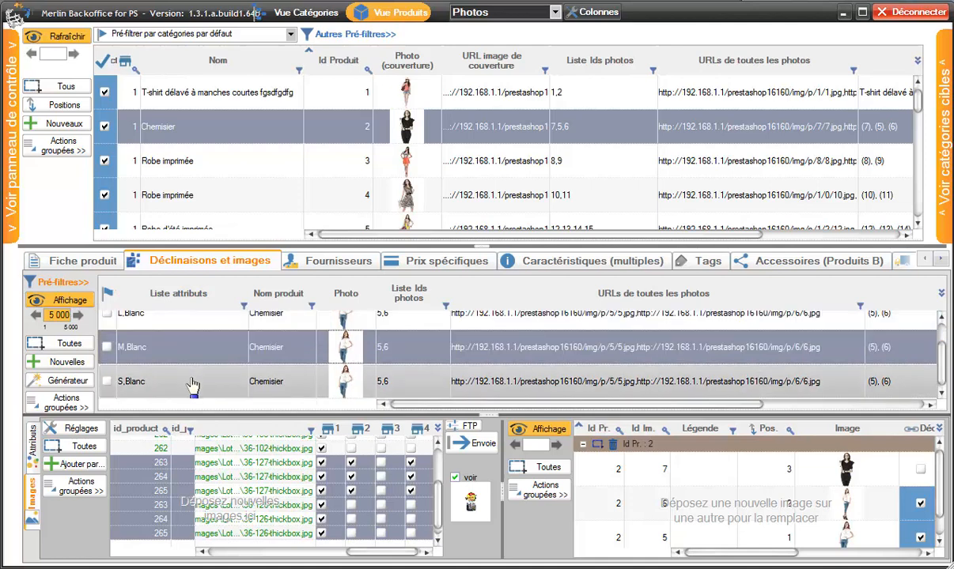
pyautogui.keyDown('shift'); pyautogui.click(192, 383); pyautogui.keyUp('shift')
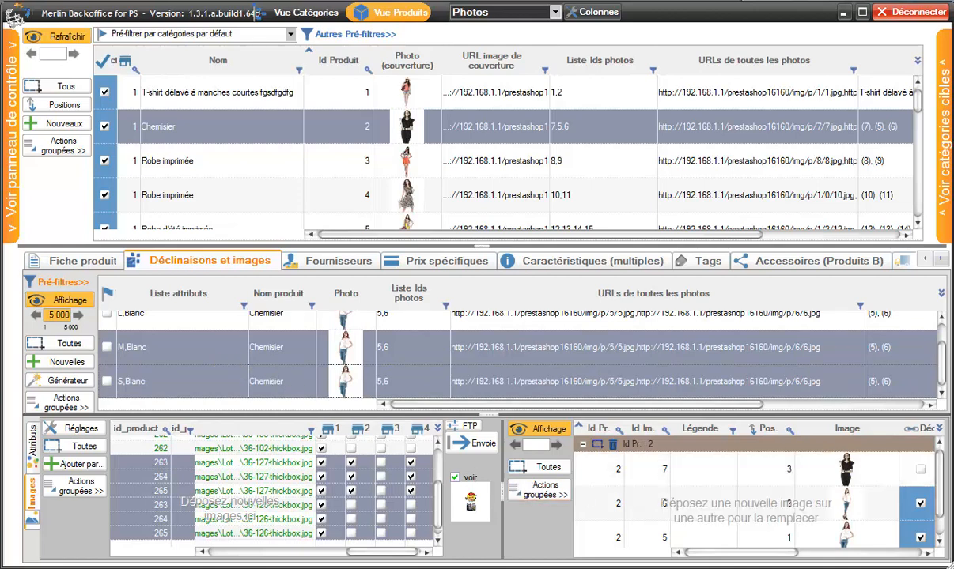
# - Add 36-258-thickbox.jpg from the Lot images folder to the transfer list for the selected Chemisier combinations
pyautogui.hotkey('alt', 'Tab')
pyautogui.scroll(-3, 878, 316)
pyautogui.scroll(-5, 870, 317)
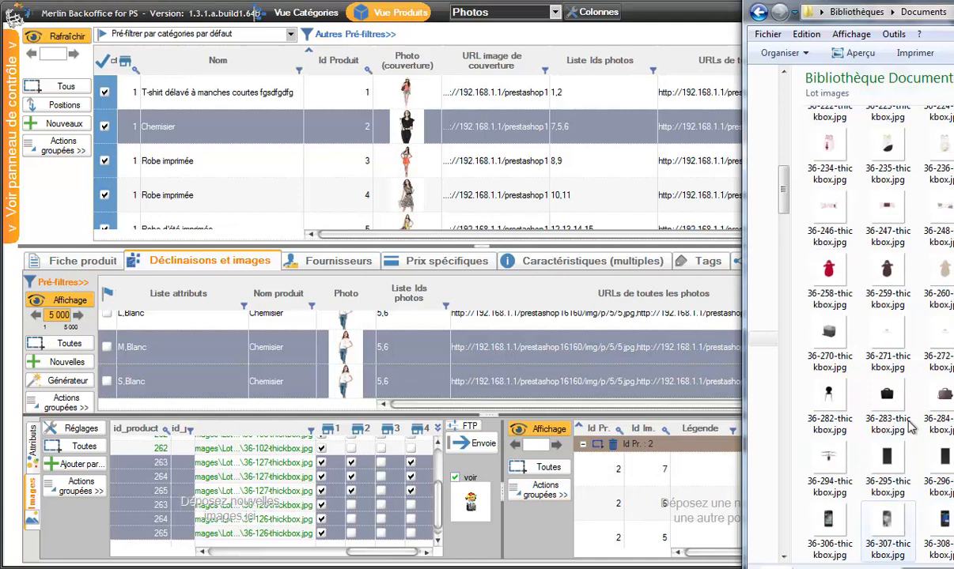
pyautogui.click(813, 295)
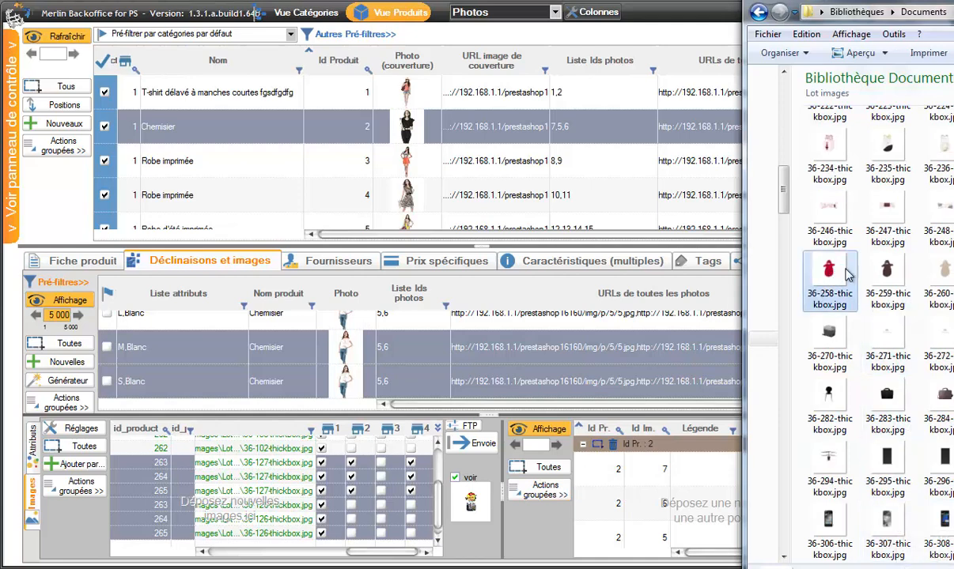
pyautogui.moveTo(844, 274); pyautogui.dragTo(278, 497)
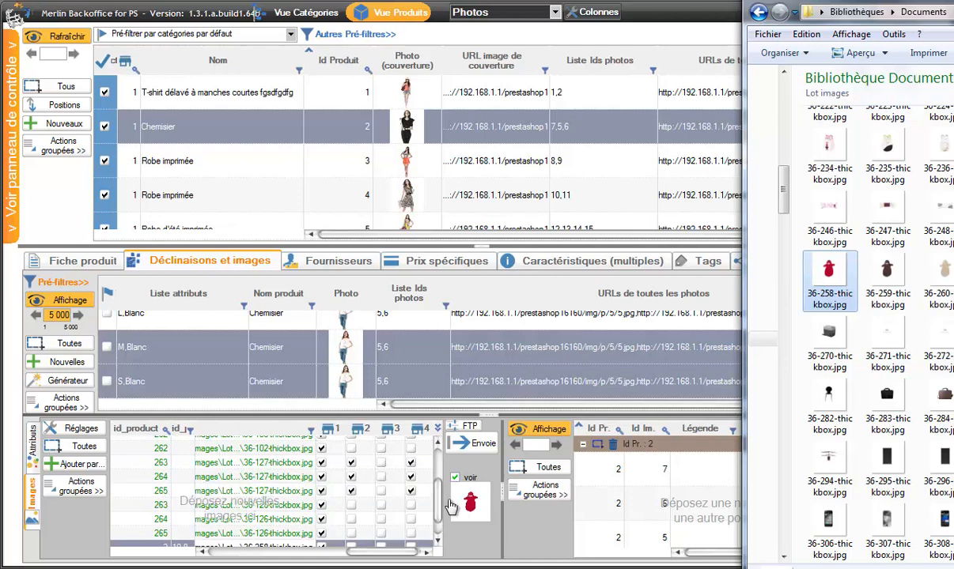
pyautogui.click(439, 522)
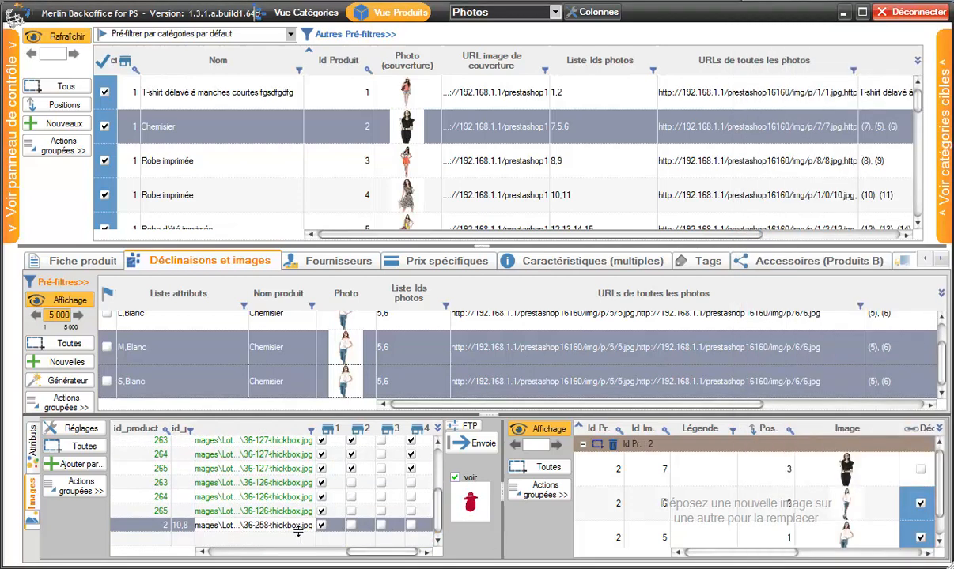
# - Send 36-258-thickbox.jpg to the server and widen the server image list to show its combination and shop columns
pyautogui.click(465, 448)
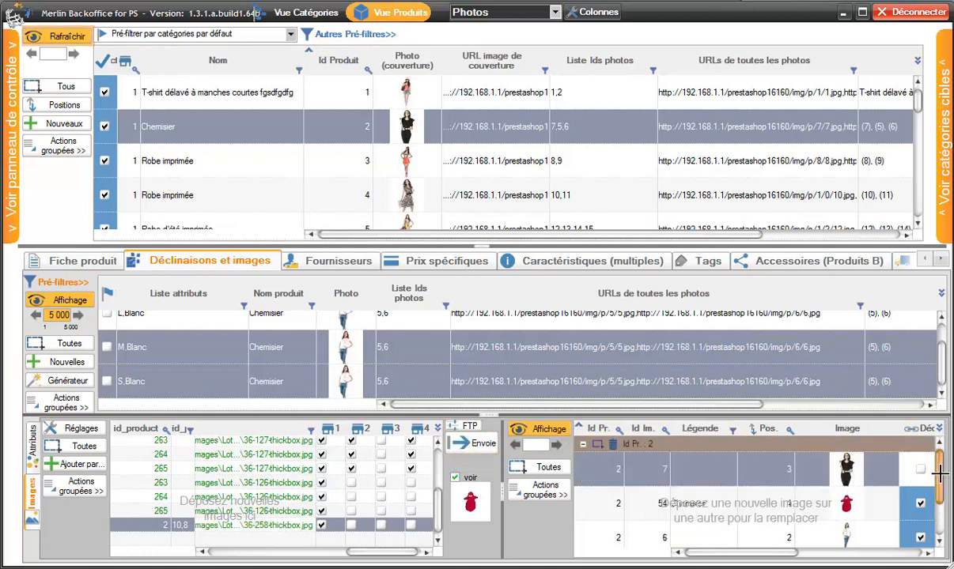
pyautogui.moveTo(761, 510); pyautogui.dragTo(269, 491)
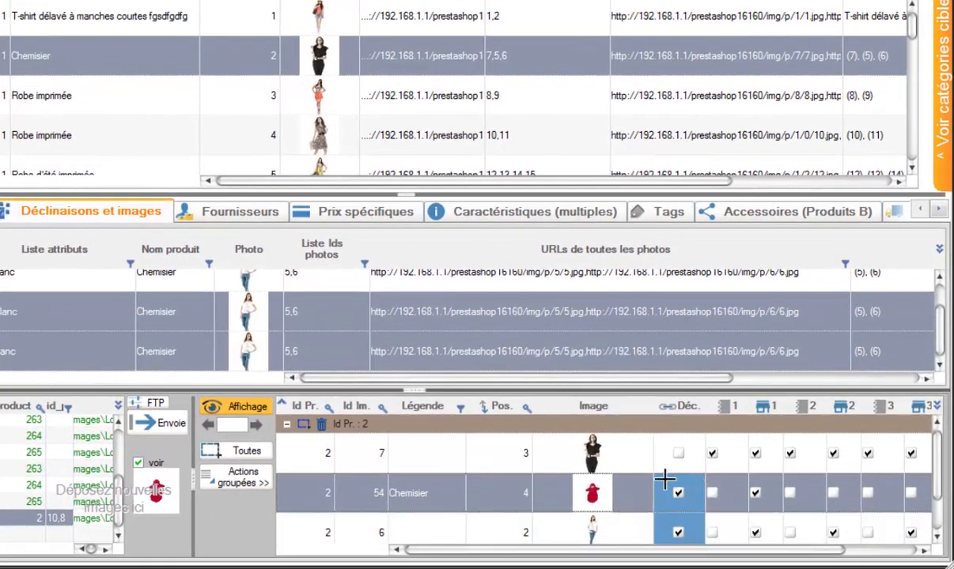
pyautogui.click(686, 405)
pyautogui.moveTo(585, 498); pyautogui.dragTo(266, 351)
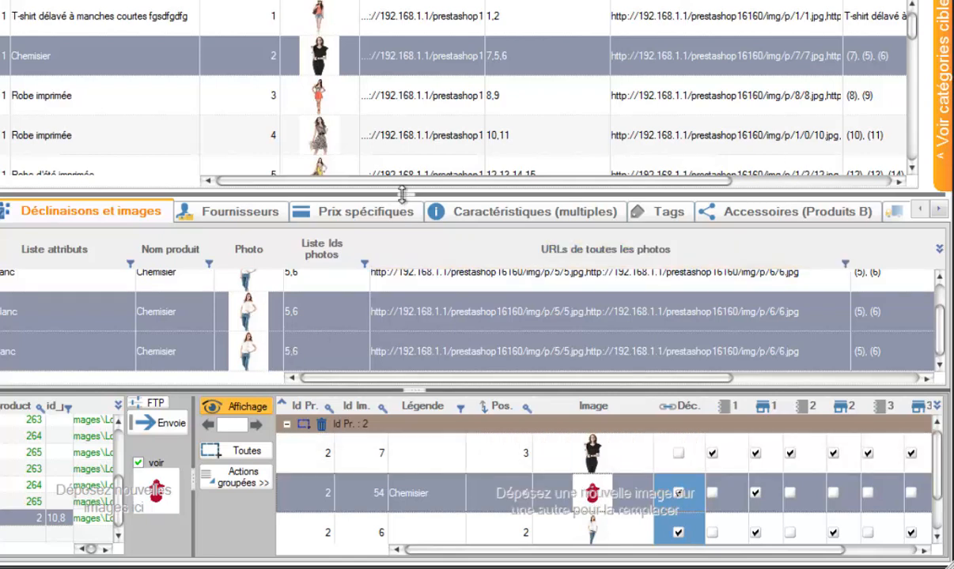
# - Enlarge the combinations list and check the red image's combination link for L,Blanc, M,Blanc and S,Blanc in turn
pyautogui.moveTo(407, 180); pyautogui.dragTo(409, 80)
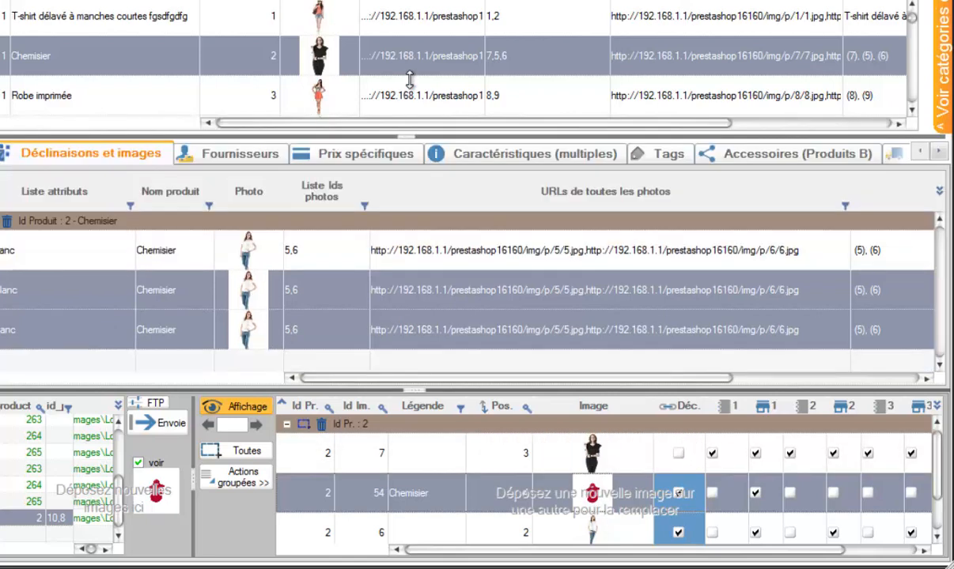
pyautogui.click(505, 250)
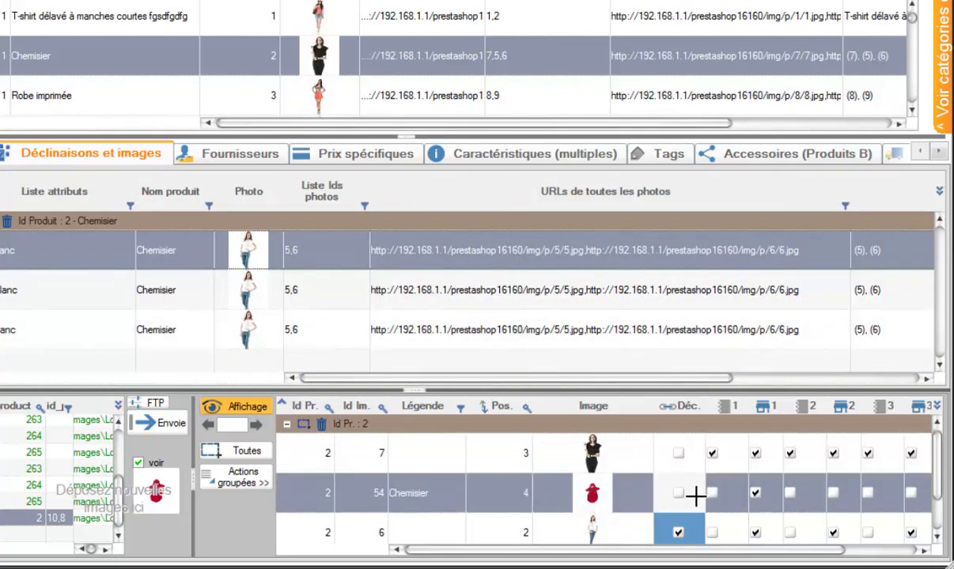
pyautogui.click(674, 494)
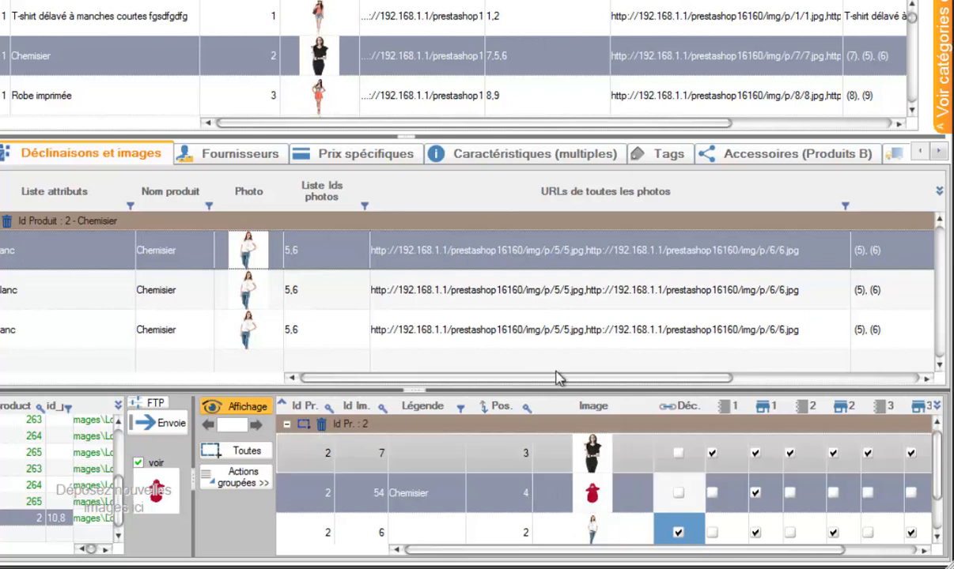
pyautogui.click(474, 287)
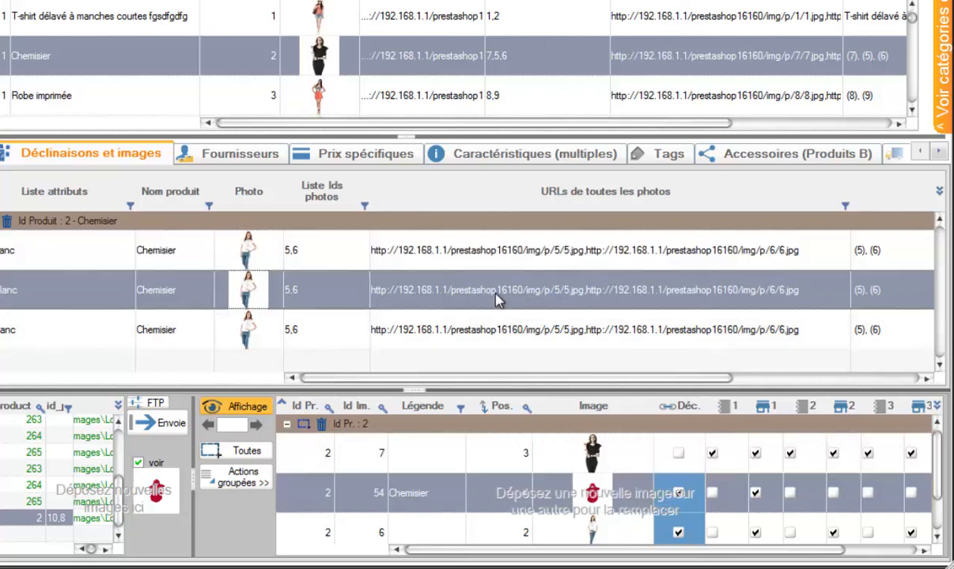
pyautogui.click(427, 333)
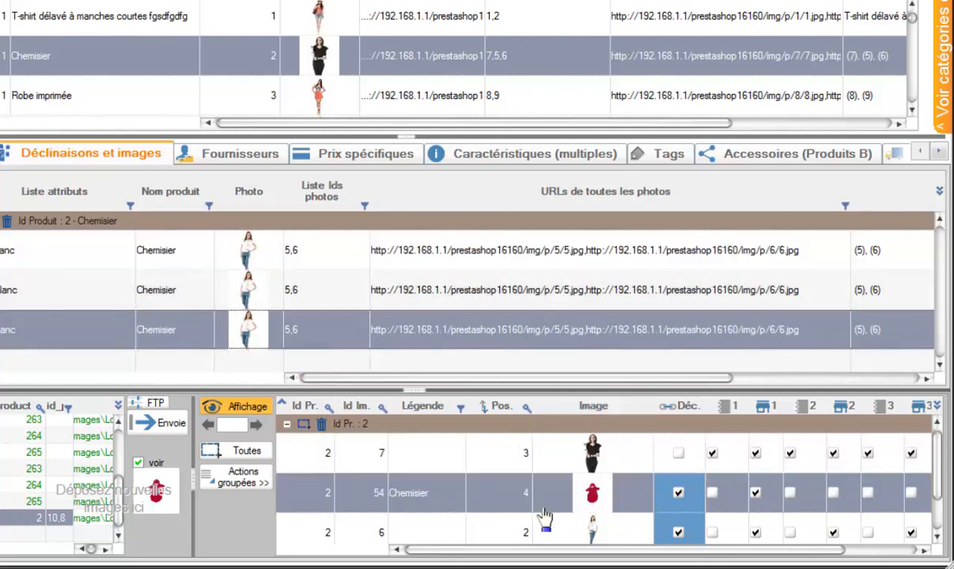
# - Set the image legend in the assignment rules to prefix "SITOLOG-", the product name and a suffix beginning with "-p", and validate
pyautogui.moveTo(560, 490); pyautogui.dragTo(554, 488)
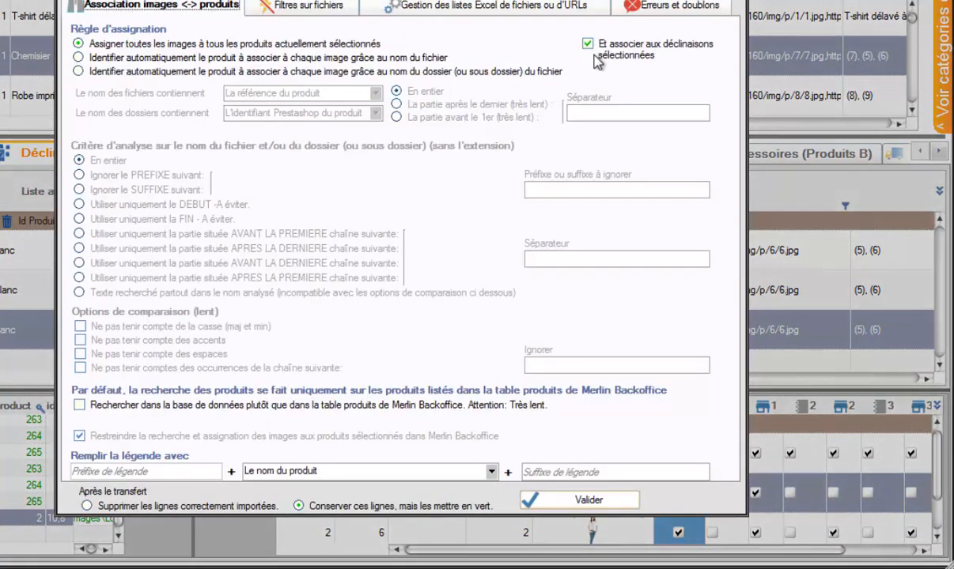
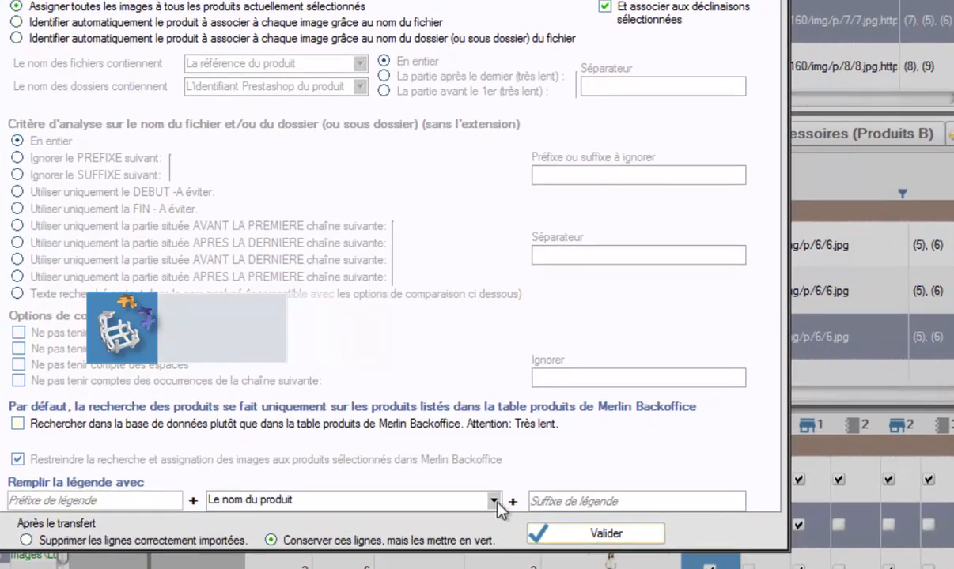
pyautogui.click(493, 501)
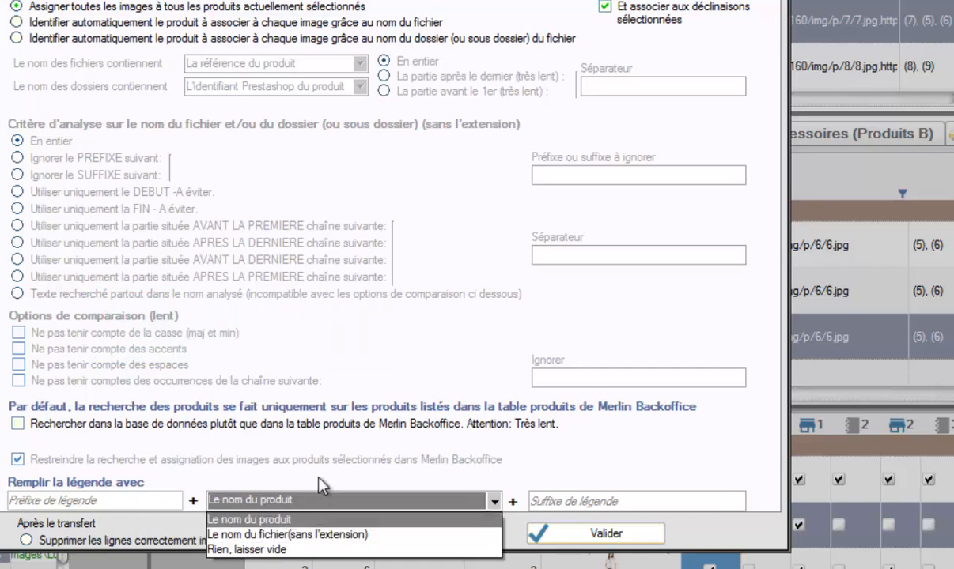
pyautogui.click(299, 450)
pyautogui.click(76, 501)
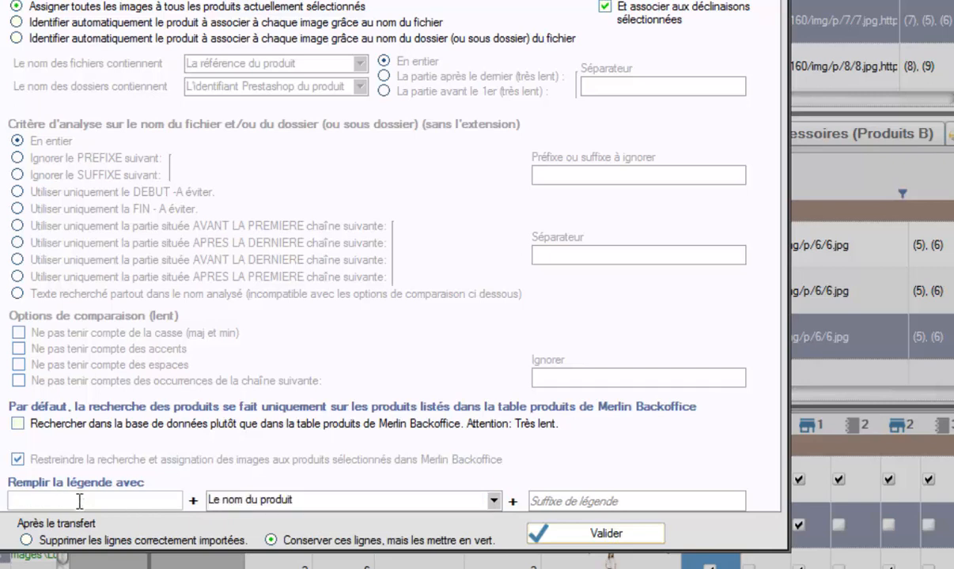
pyautogui.click(550, 502)
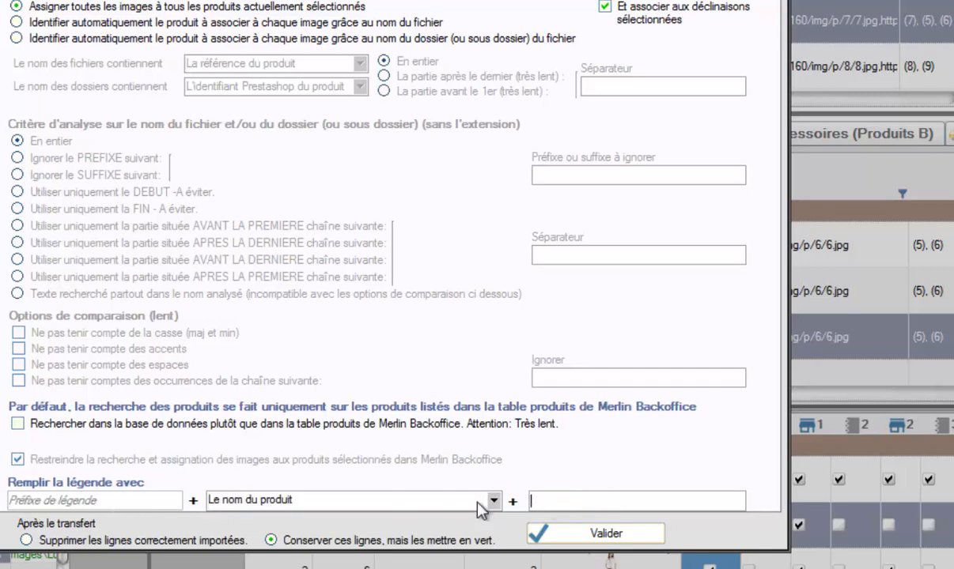
pyautogui.click(105, 501)
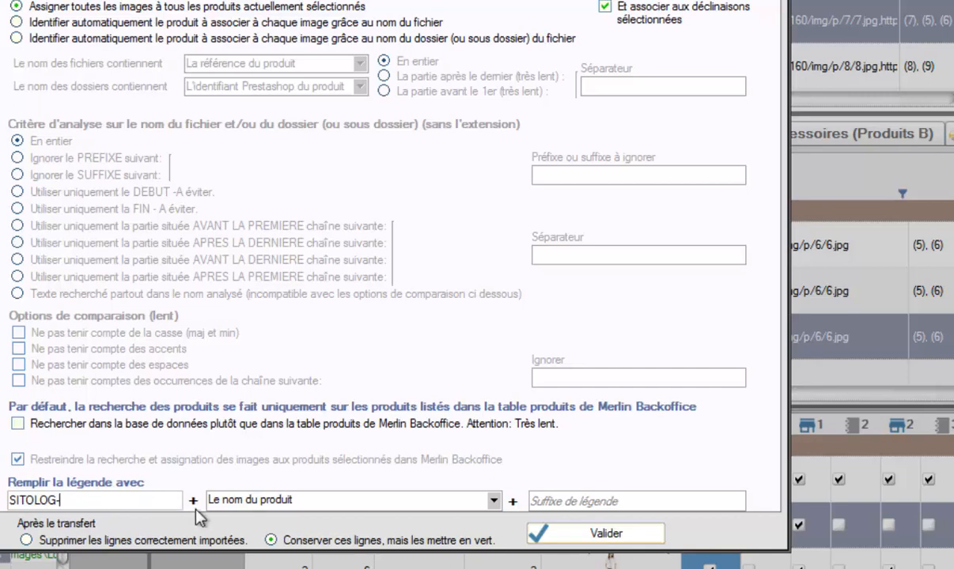
pyautogui.click(555, 501)
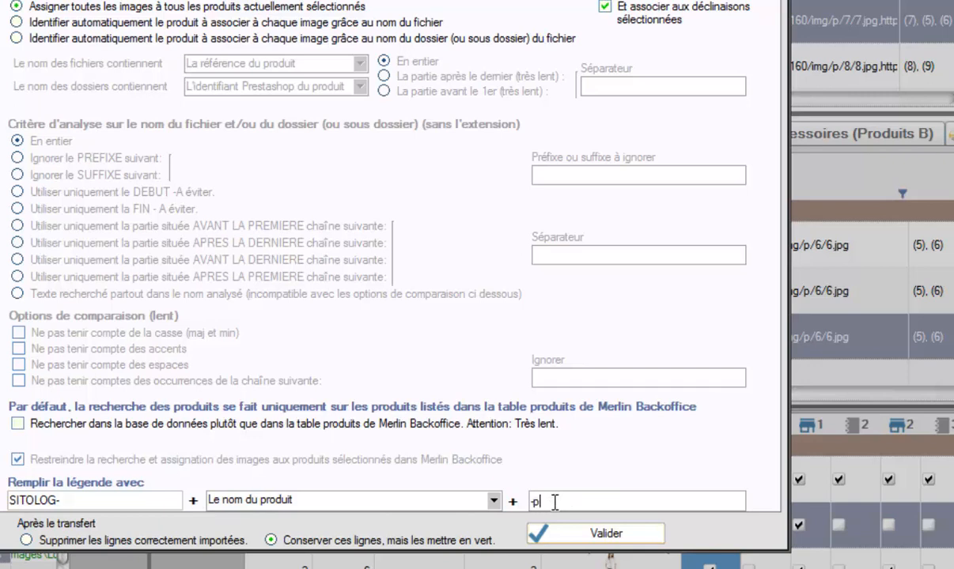
pyautogui.click(586, 535)
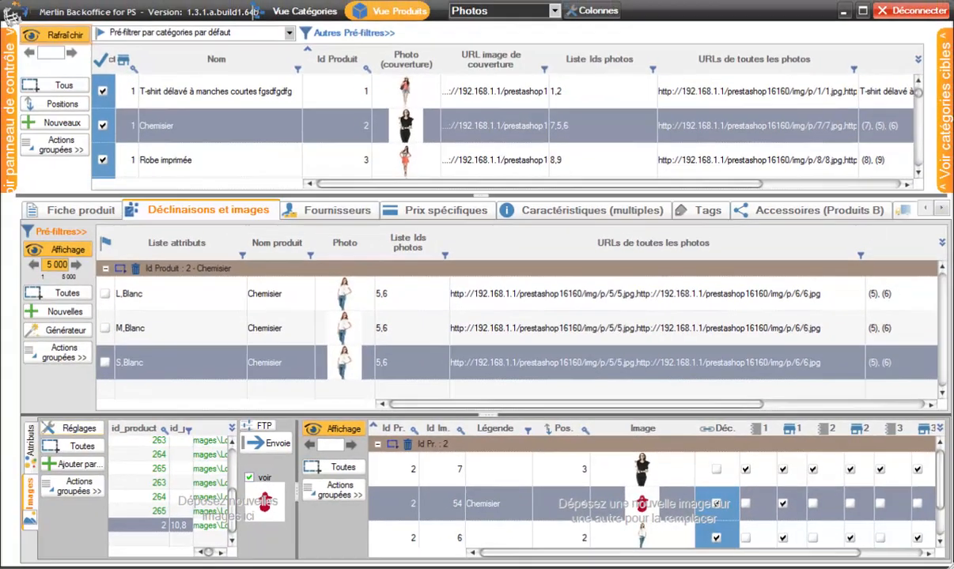
# - Add 36-282-thickbox.jpg from the Lot images folder to the transfer list for Chemisier's S,Blanc combination
pyautogui.hotkey('alt', 'Tab')
pyautogui.click(829, 272)
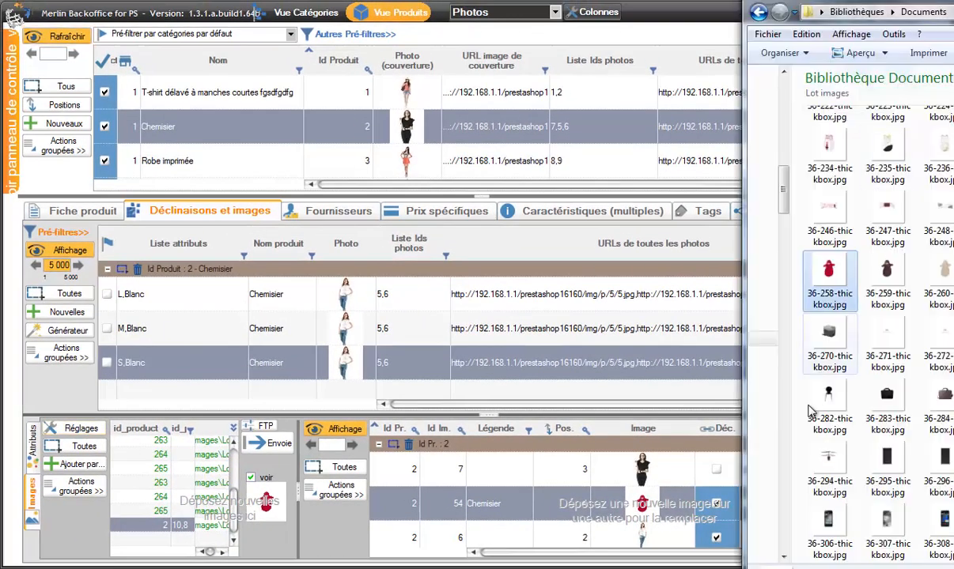
pyautogui.moveTo(832, 399); pyautogui.dragTo(184, 522)
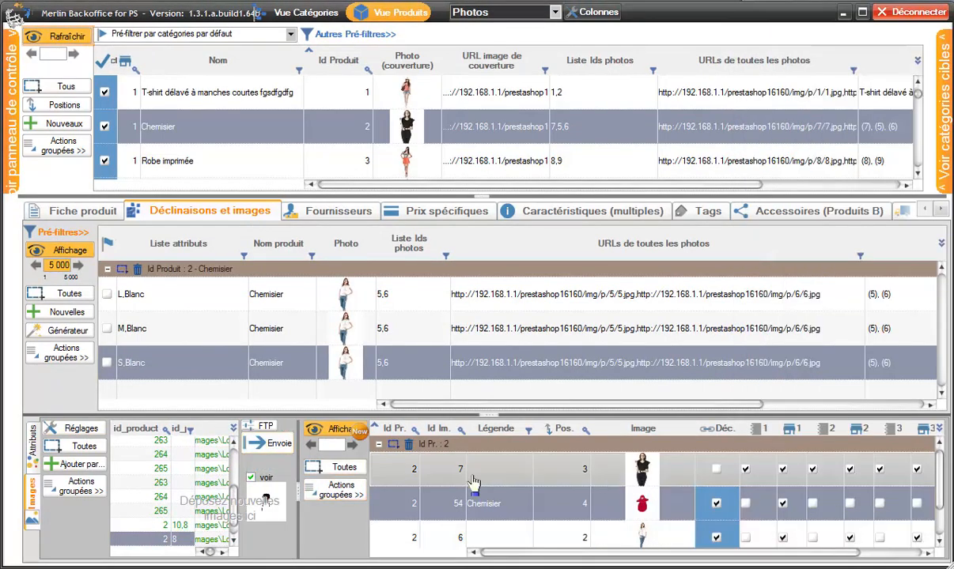
# - Refresh the server image list and widen its Légende column to show the new Chemisier image's full legend
pyautogui.click(358, 433)
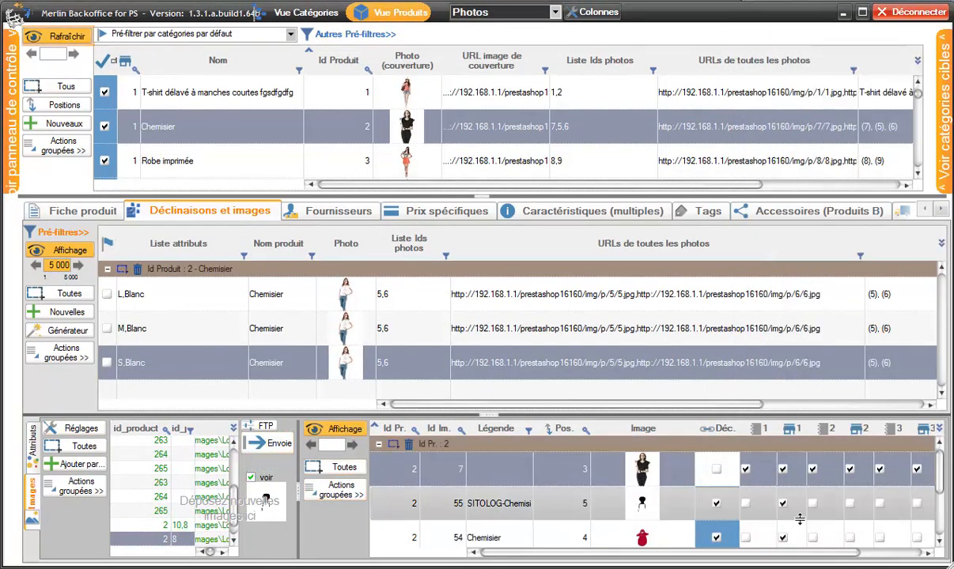
pyautogui.click(642, 506)
pyautogui.moveTo(532, 504); pyautogui.dragTo(643, 503)
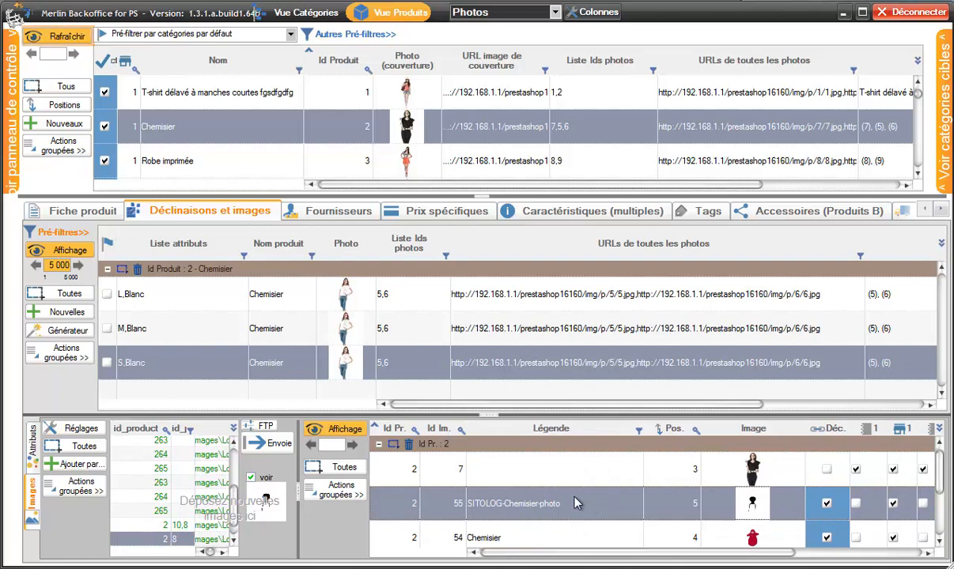
# - Open MagicEdit for the image legends, examine its delete, add-text-in-front and search-and-replace blocks, and close it without applying anything
pyautogui.click(535, 480)
pyautogui.rightClick(534, 478)
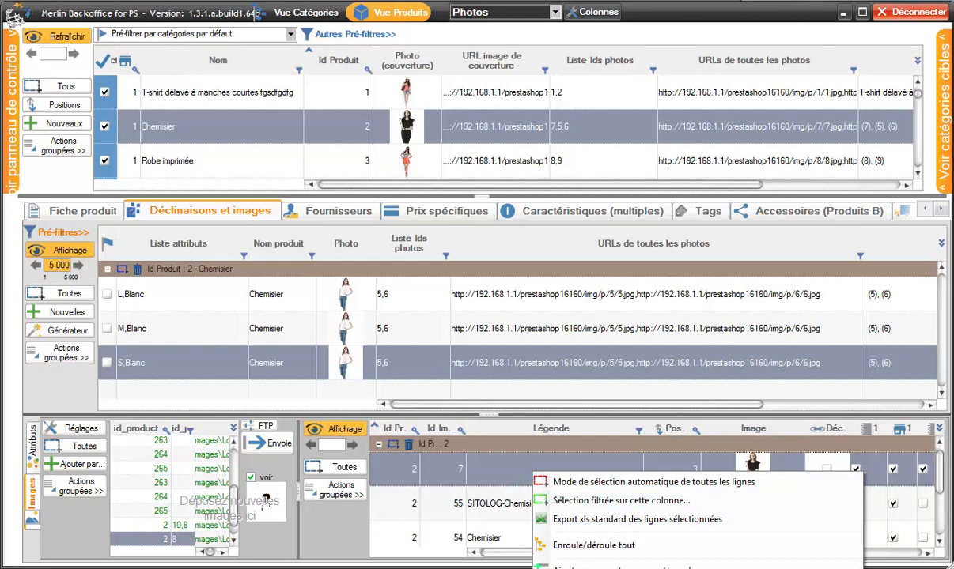
pyautogui.click(585, 566)
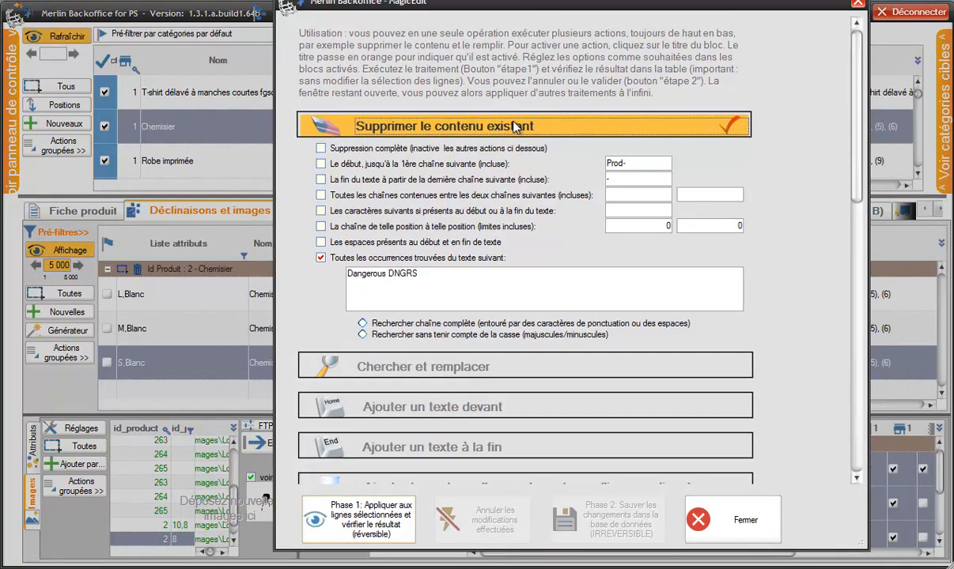
pyautogui.click(514, 128)
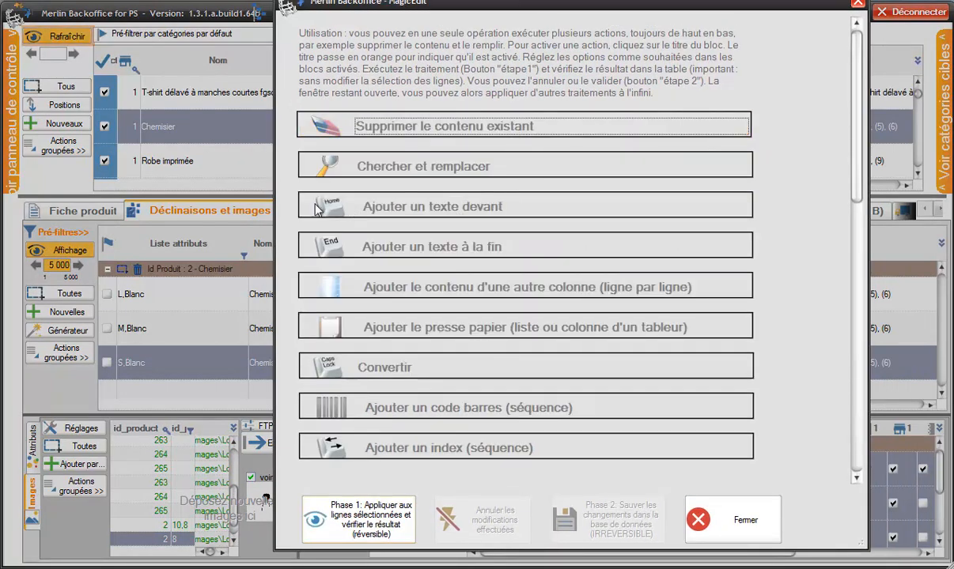
pyautogui.click(407, 207)
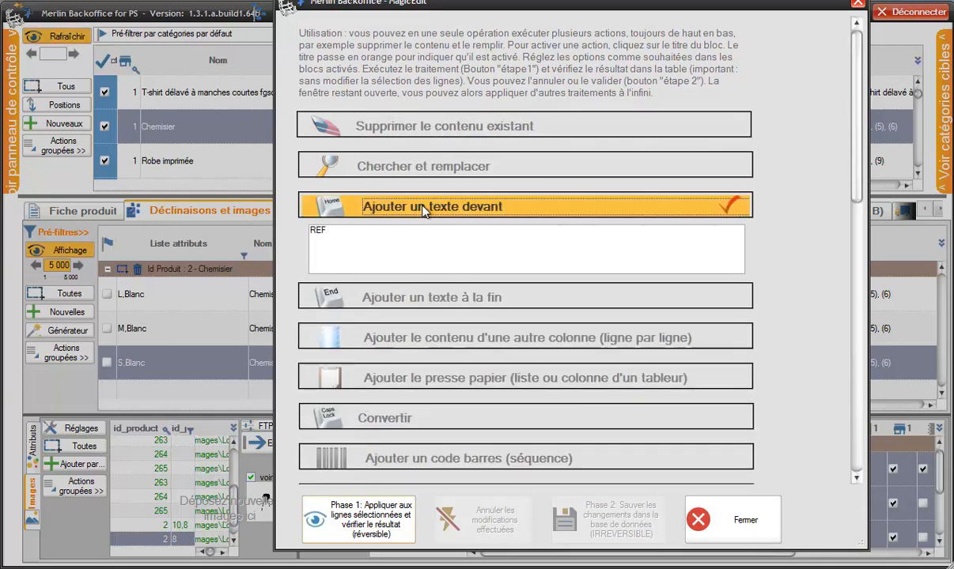
pyautogui.click(425, 207)
pyautogui.click(428, 166)
pyautogui.click(428, 164)
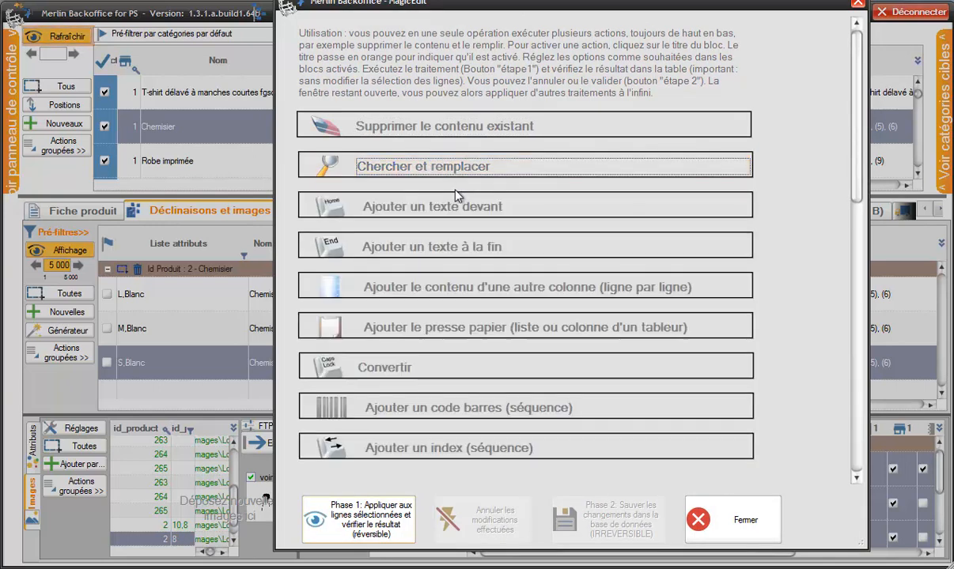
pyautogui.click(738, 521)
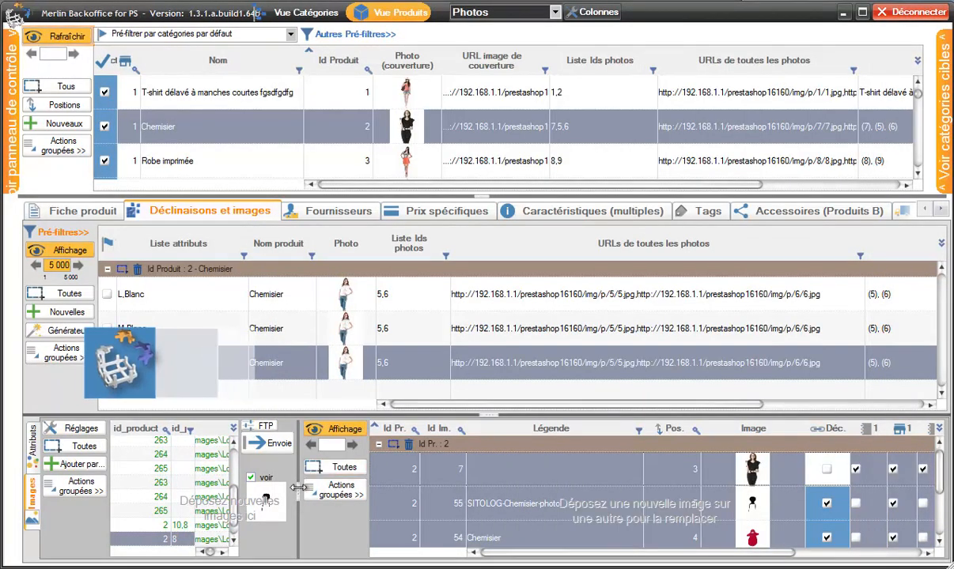
# - Widen the transfer list and browse the Documents folder for files to add, selecting IMGBA9C.gif through IMGBAAE.gif without adding them
pyautogui.moveTo(304, 488); pyautogui.dragTo(492, 492)
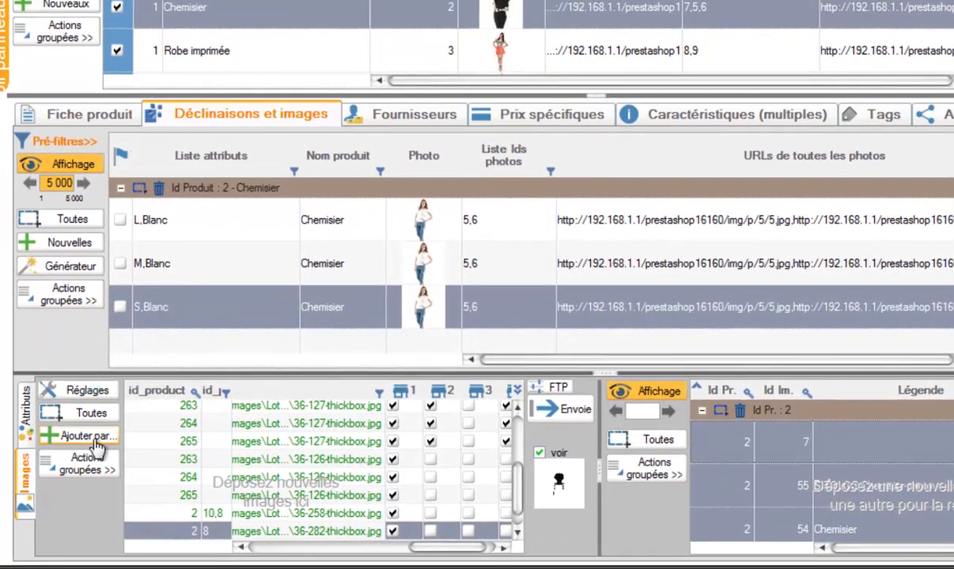
pyautogui.click(87, 450)
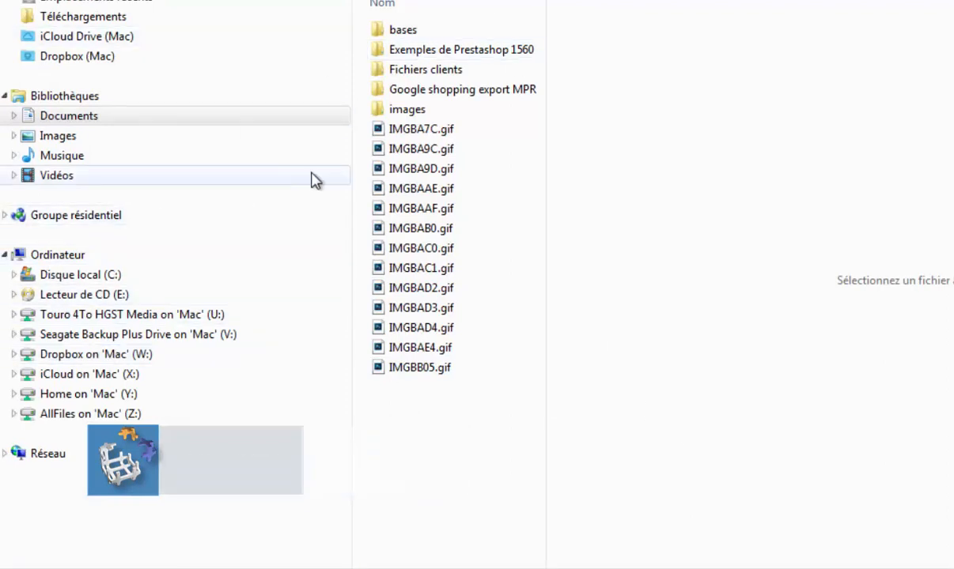
pyautogui.click(433, 155)
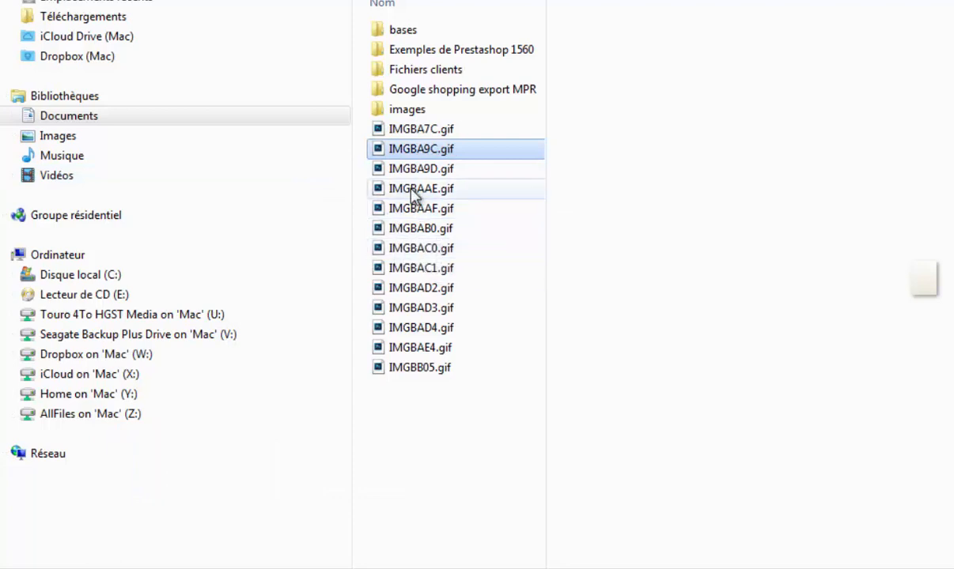
pyautogui.keyDown('shift'); pyautogui.click(412, 189); pyautogui.keyUp('shift')
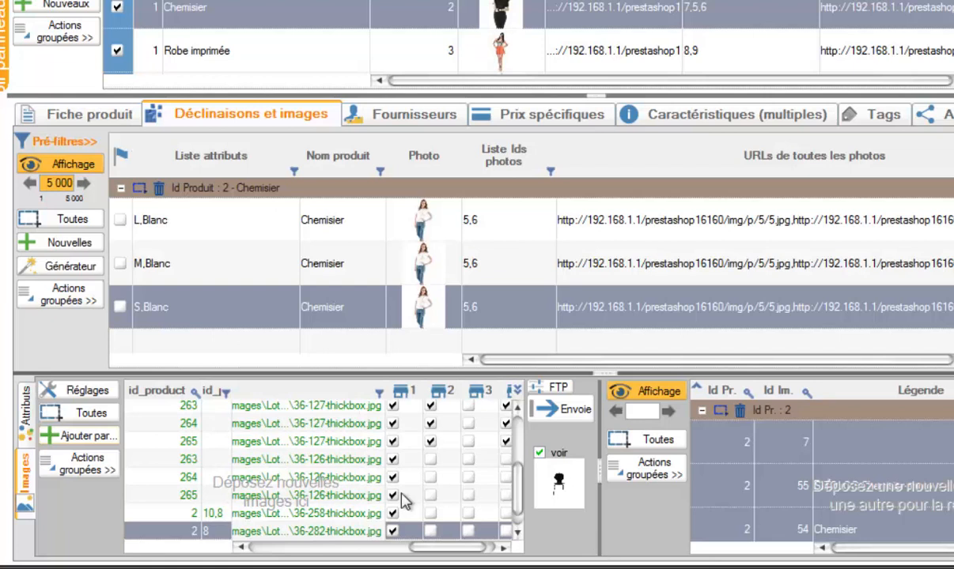
# - Open the image search by folder and set it to the local folder Chauffe FB2000 with recursive search of subfolders
pyautogui.moveTo(395, 502); pyautogui.dragTo(102, 446)
pyautogui.click(102, 446)
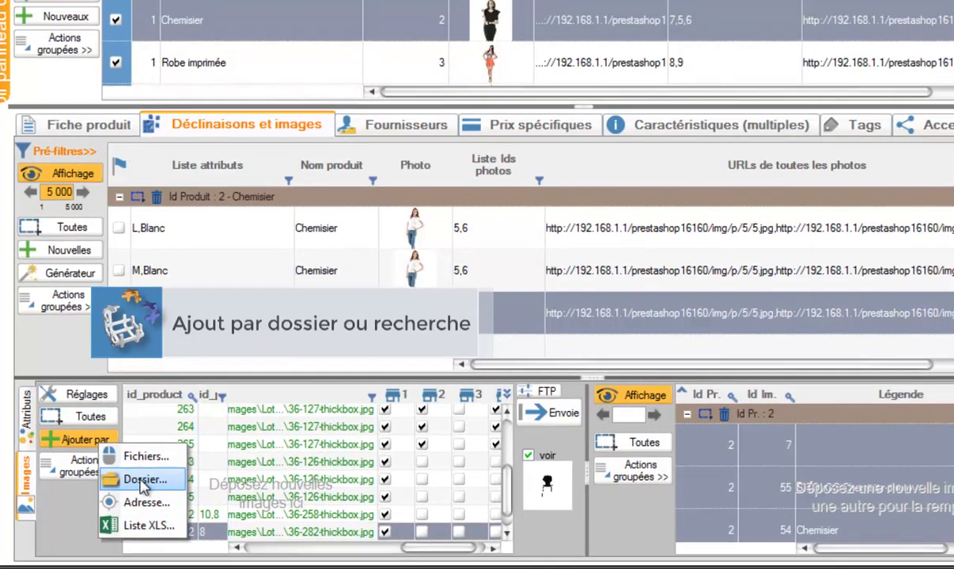
pyautogui.click(146, 478)
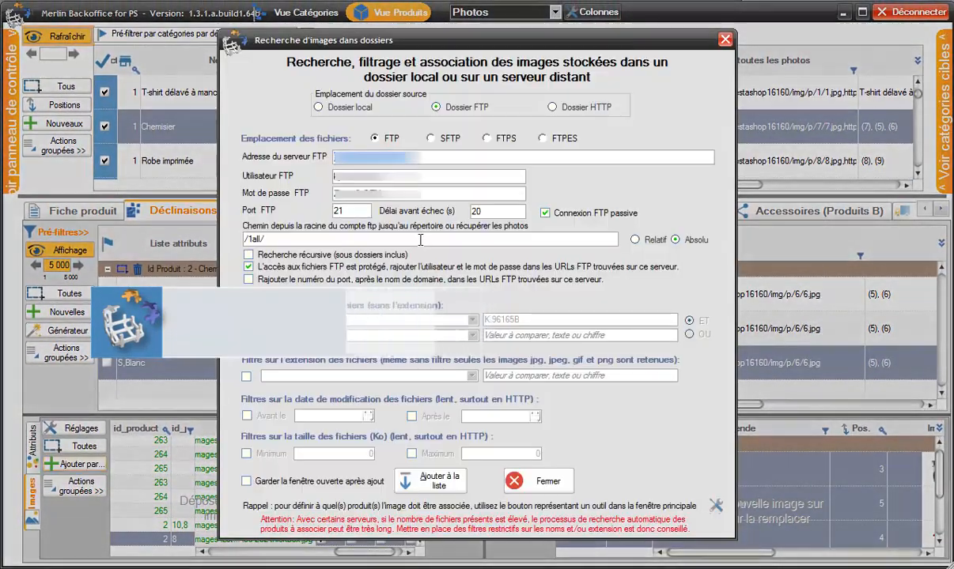
pyautogui.click(319, 106)
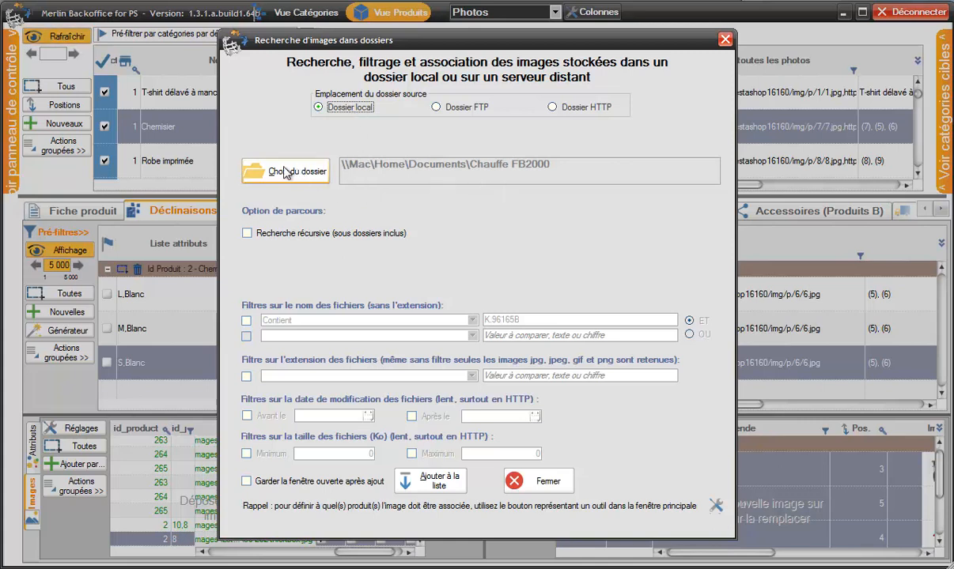
pyautogui.click(246, 235)
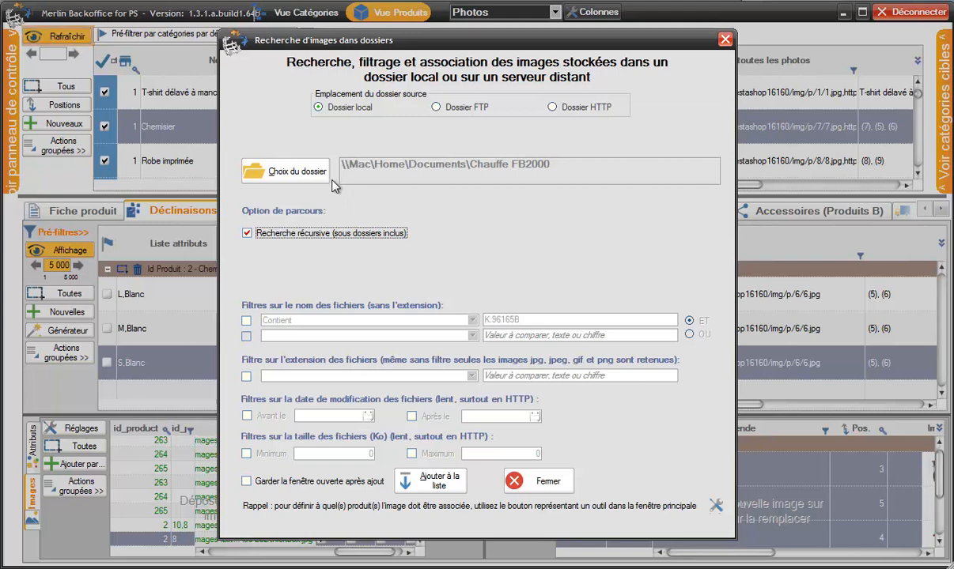
pyautogui.click(300, 175)
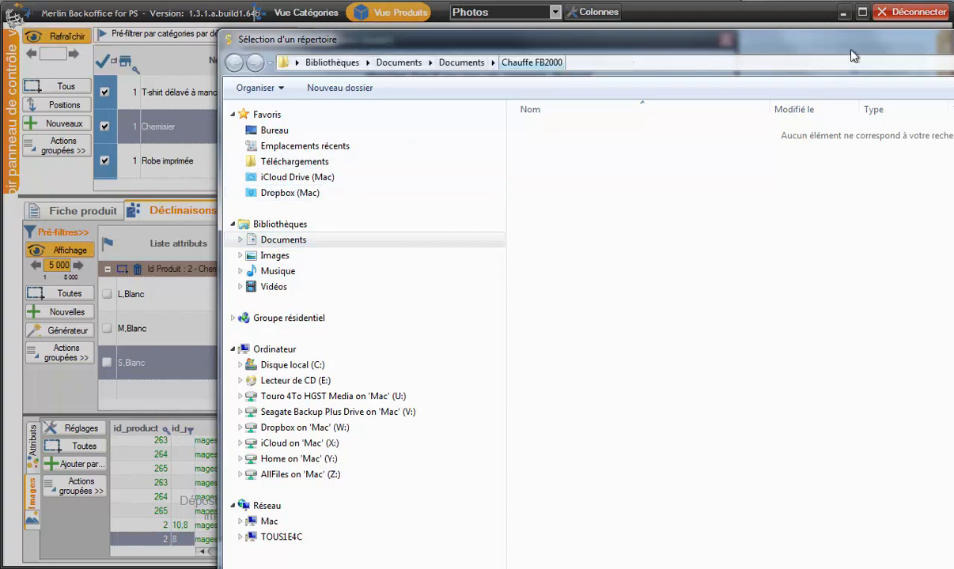
pyautogui.press('Return')
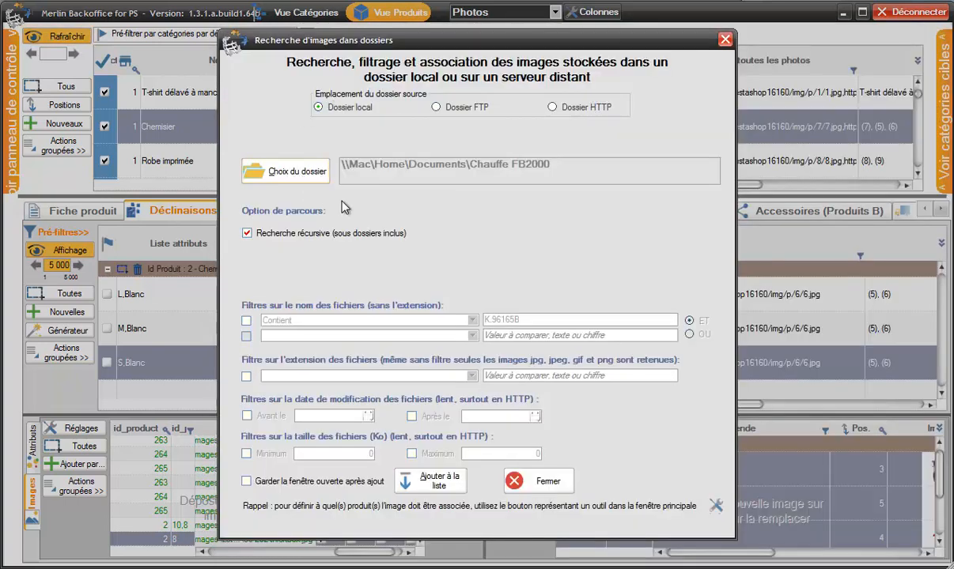
# - Compare the FTP and HTTP folder source settings, return the source to the local folder and close the image search
pyautogui.click(436, 108)
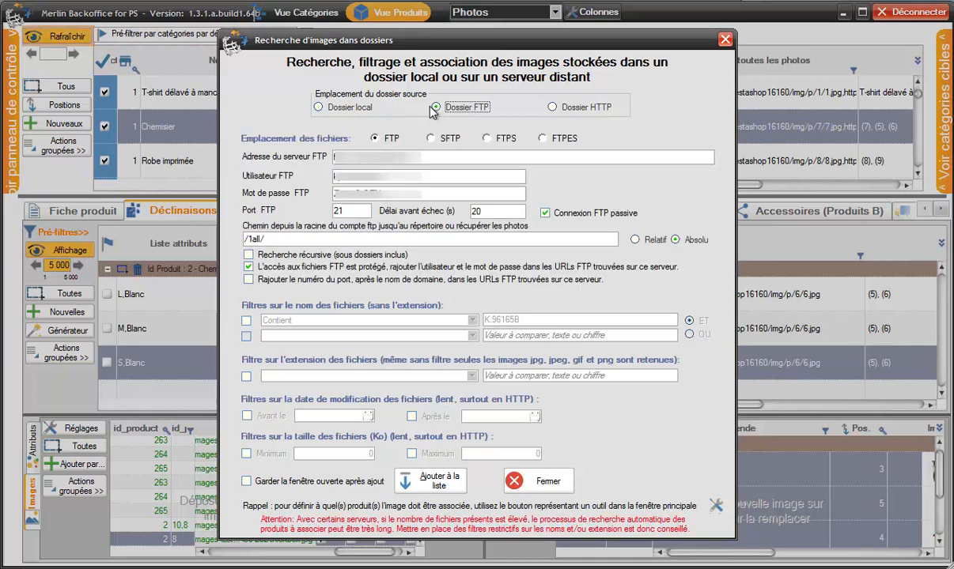
pyautogui.click(552, 107)
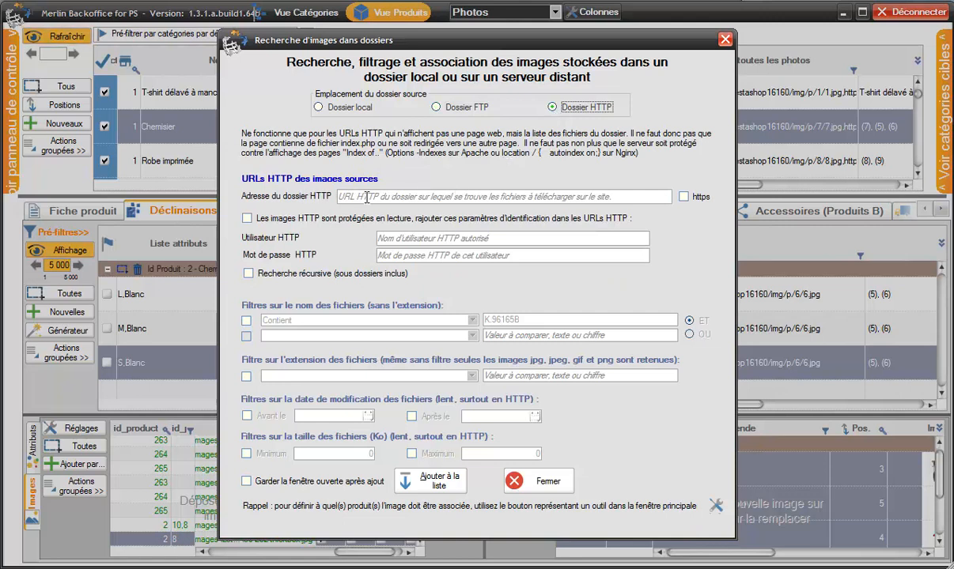
pyautogui.click(440, 108)
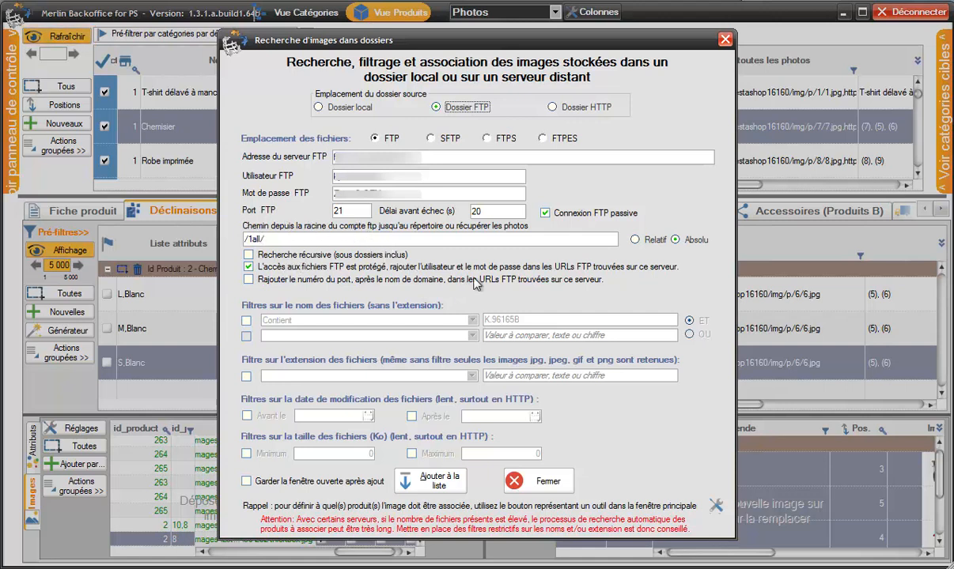
pyautogui.click(552, 108)
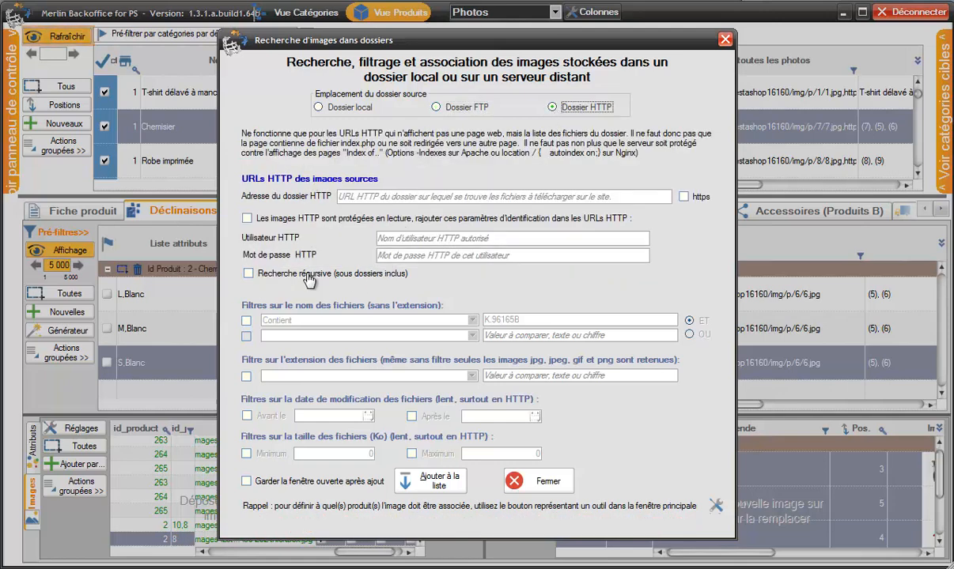
pyautogui.click(318, 107)
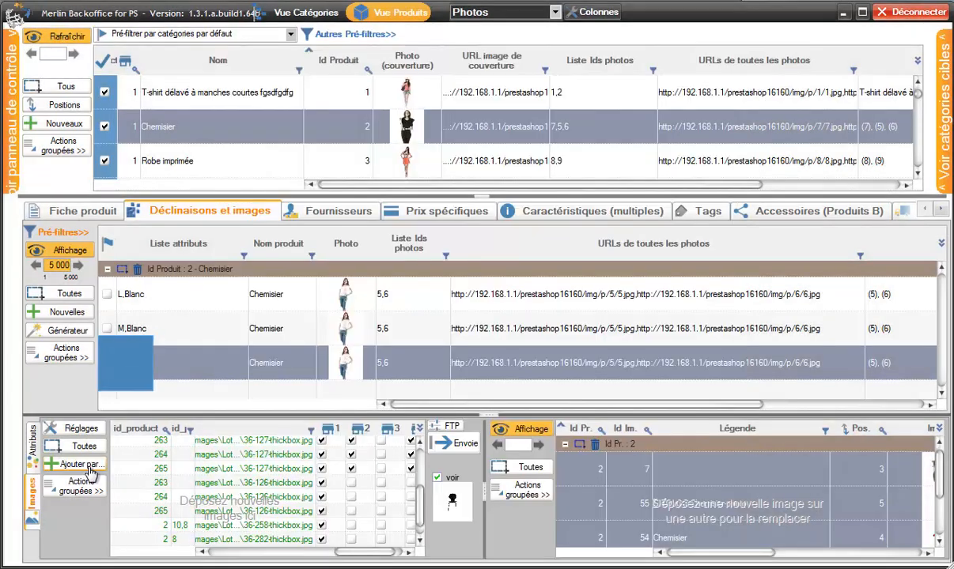
# - Start adding an image by its address, setting the file location to Local and the path to C:\
pyautogui.click(77, 465)
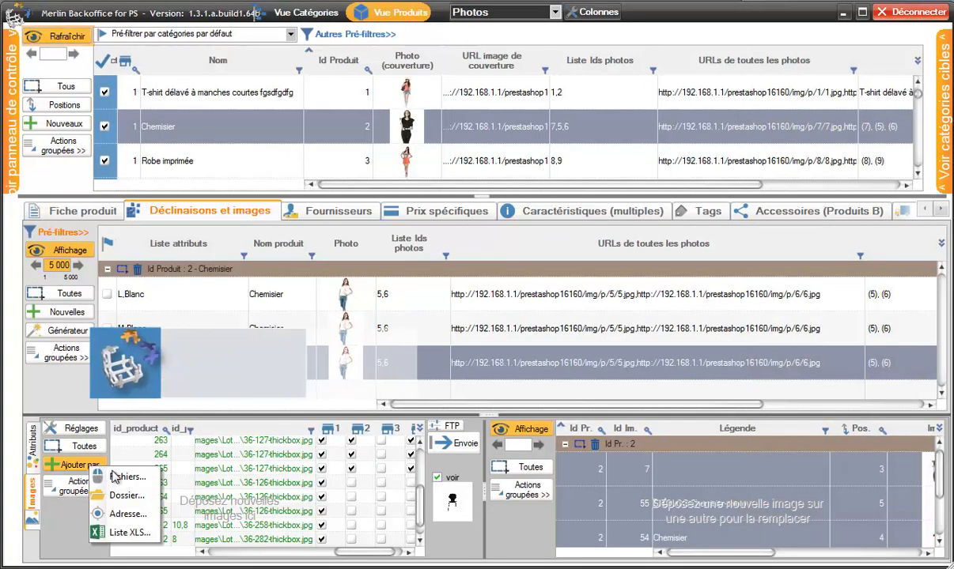
pyautogui.click(125, 515)
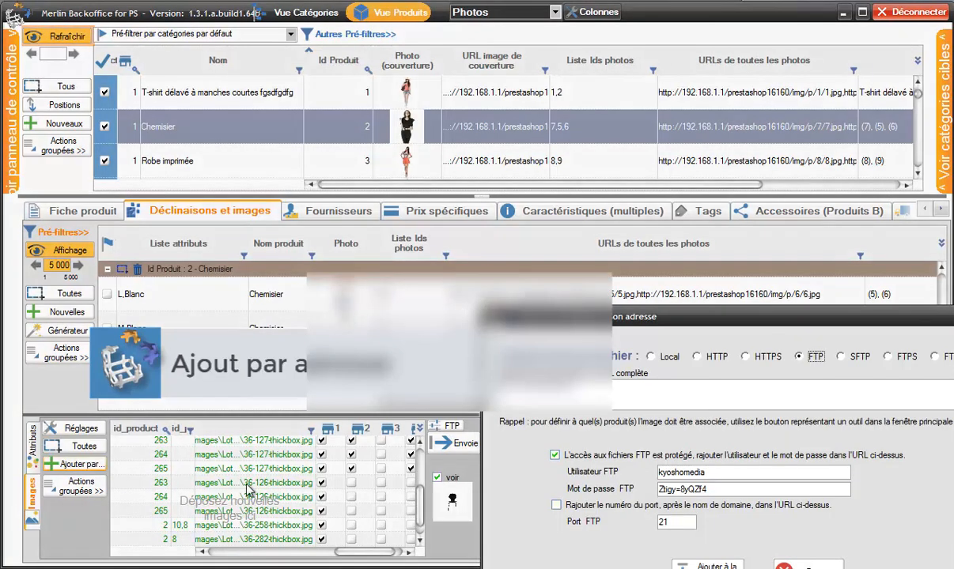
pyautogui.moveTo(587, 317); pyautogui.dragTo(509, 252)
pyautogui.moveTo(493, 216); pyautogui.dragTo(484, 209)
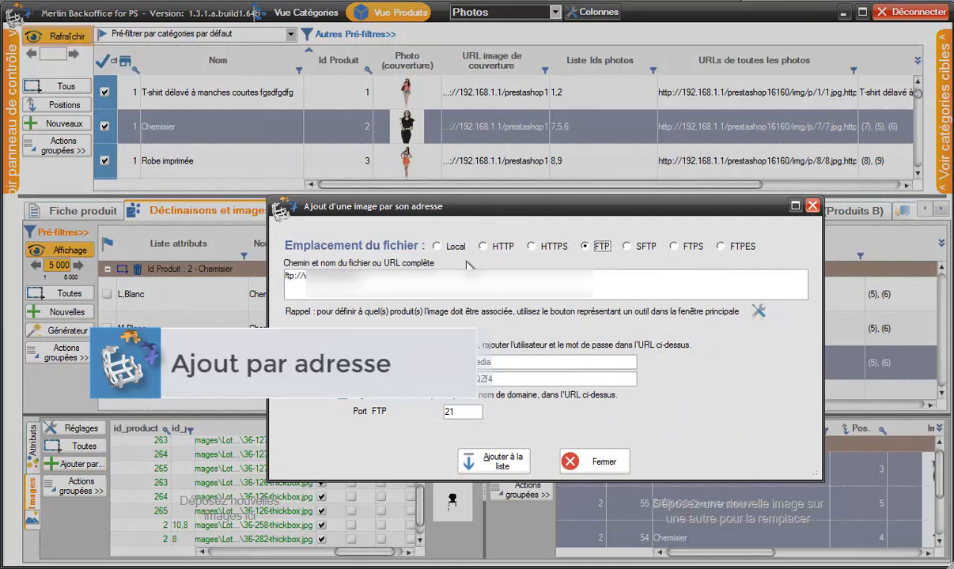
pyautogui.click(437, 246)
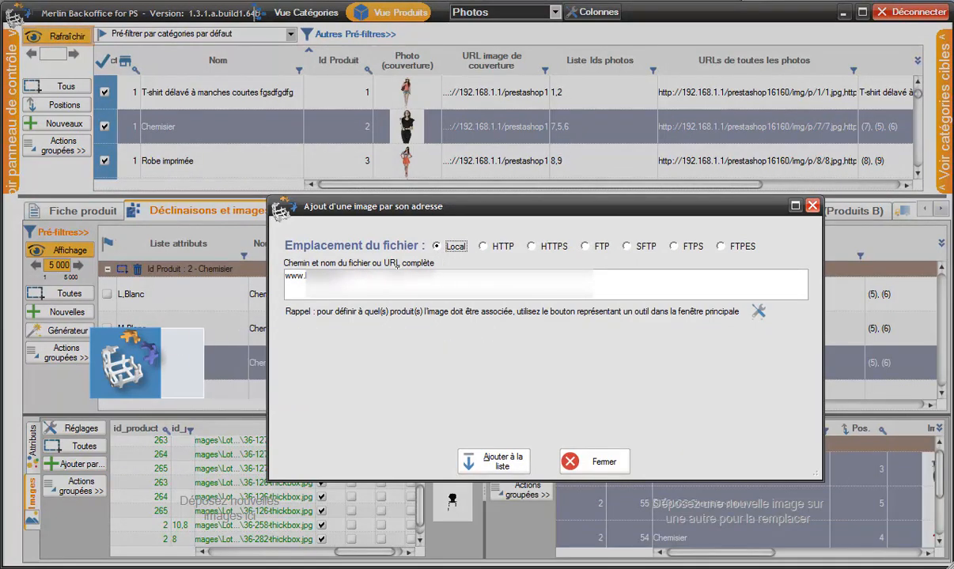
pyautogui.press('Tab')
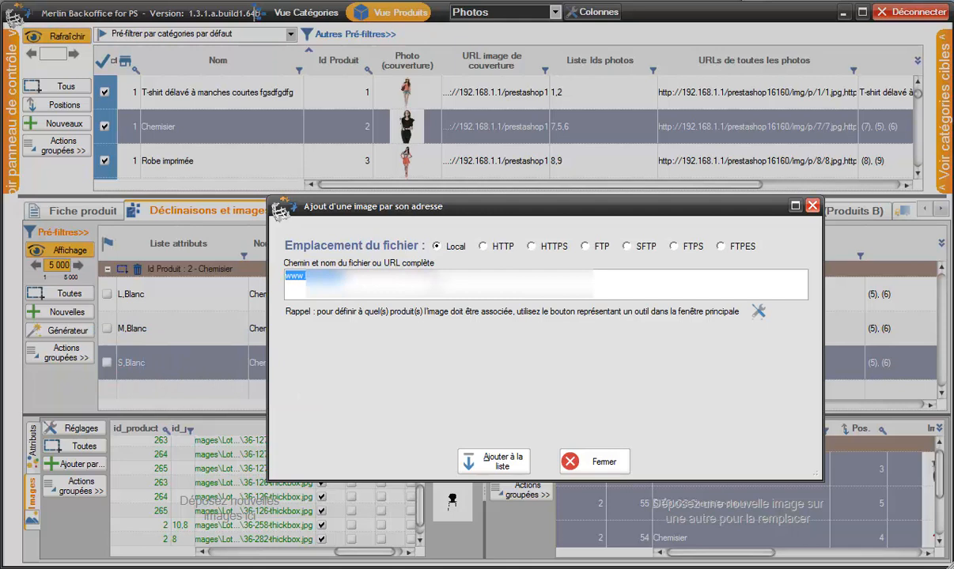
pyautogui.write('C:\\')
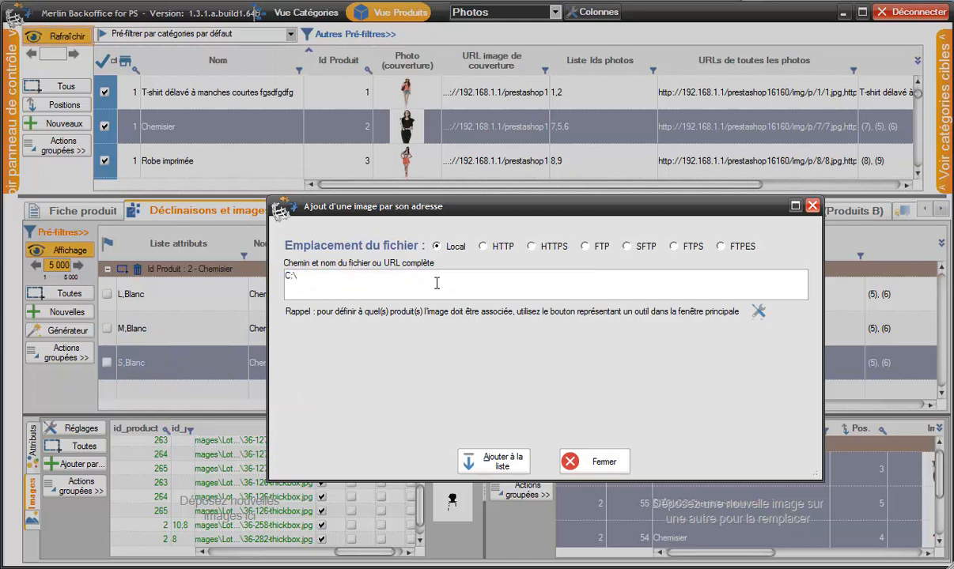
pyautogui.click(483, 246)
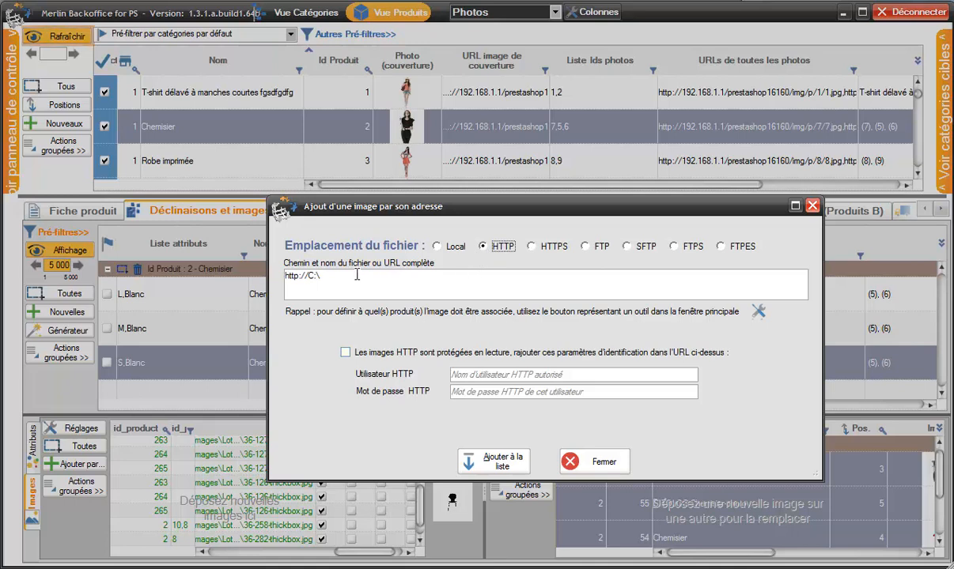
pyautogui.doubleClick(311, 278)
pyautogui.click(307, 278)
pyautogui.press('BackSpace')
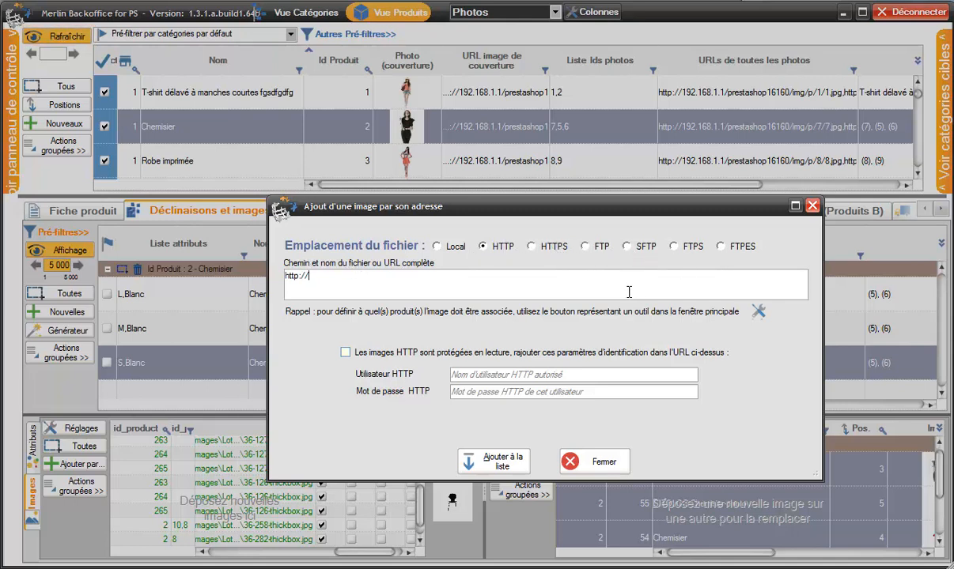
pyautogui.click(346, 353)
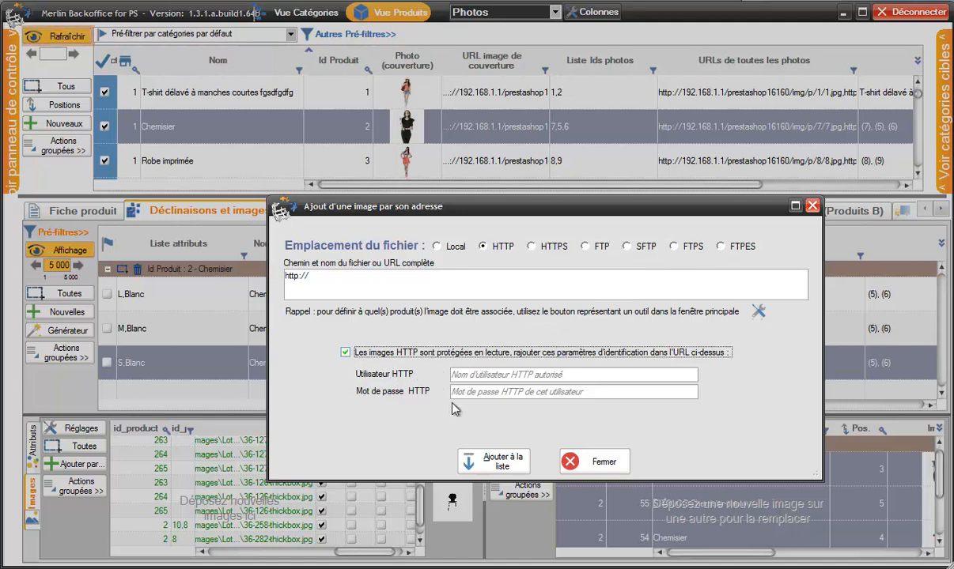
pyautogui.click(346, 354)
pyautogui.click(593, 463)
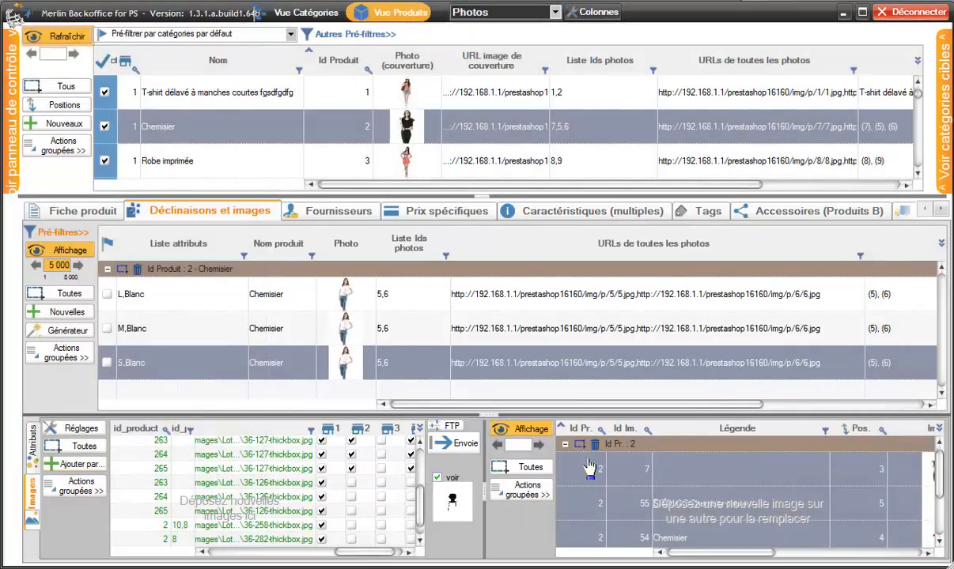
# - Examine the add-image source options and the paths, legends and shop assignments in the list of images awaiting transfer
pyautogui.click(76, 464)
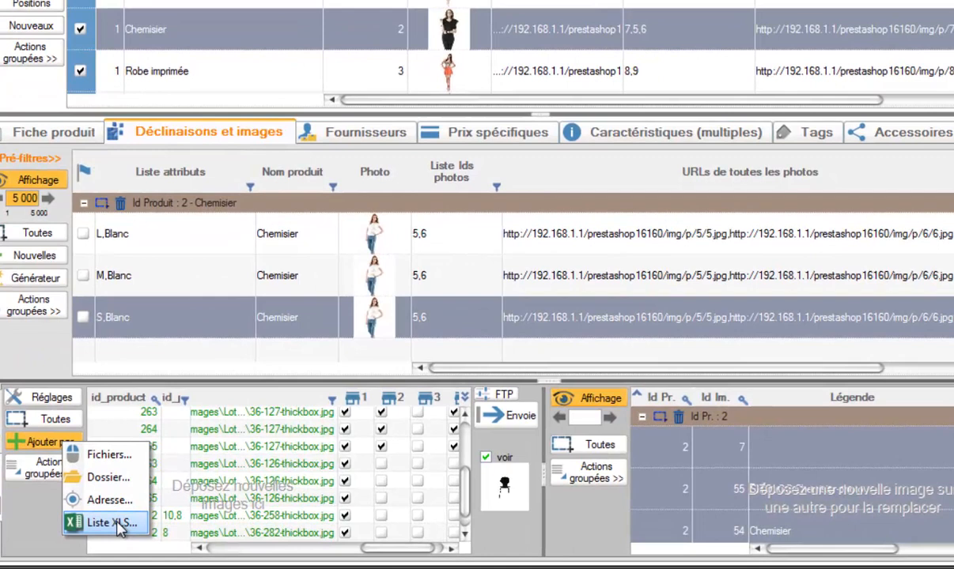
pyautogui.click(116, 524)
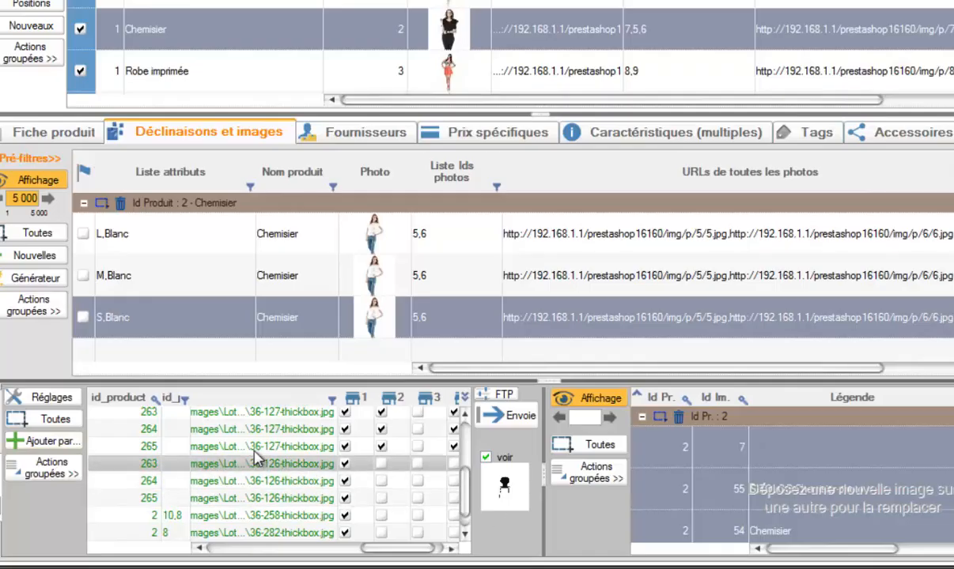
pyautogui.moveTo(398, 547)
pyautogui.mouseDown()
pyautogui.moveTo(434, 549)
pyautogui.moveTo(315, 546)
pyautogui.moveTo(401, 547)
pyautogui.mouseUp()
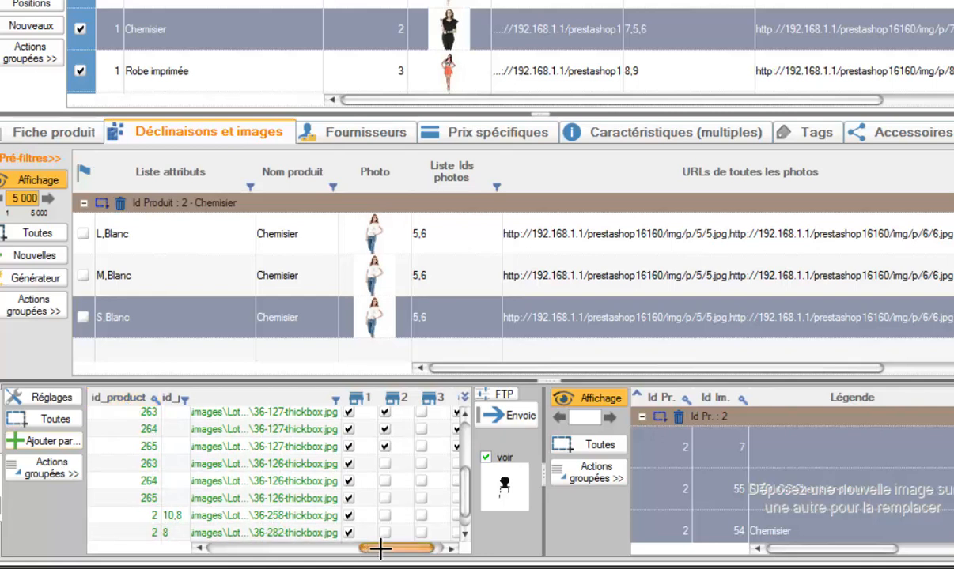
pyautogui.moveTo(381, 548); pyautogui.dragTo(329, 511)
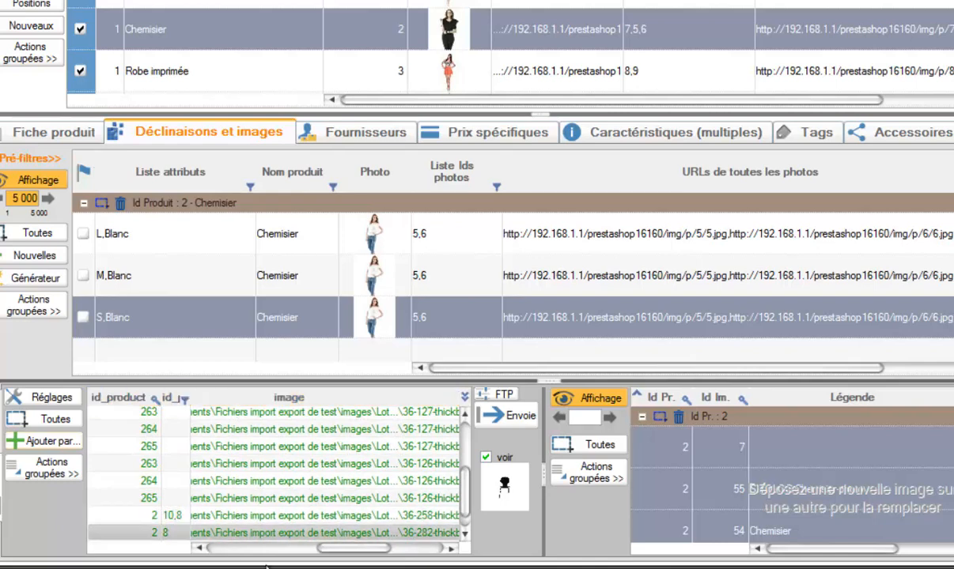
pyautogui.moveTo(340, 548); pyautogui.dragTo(249, 551)
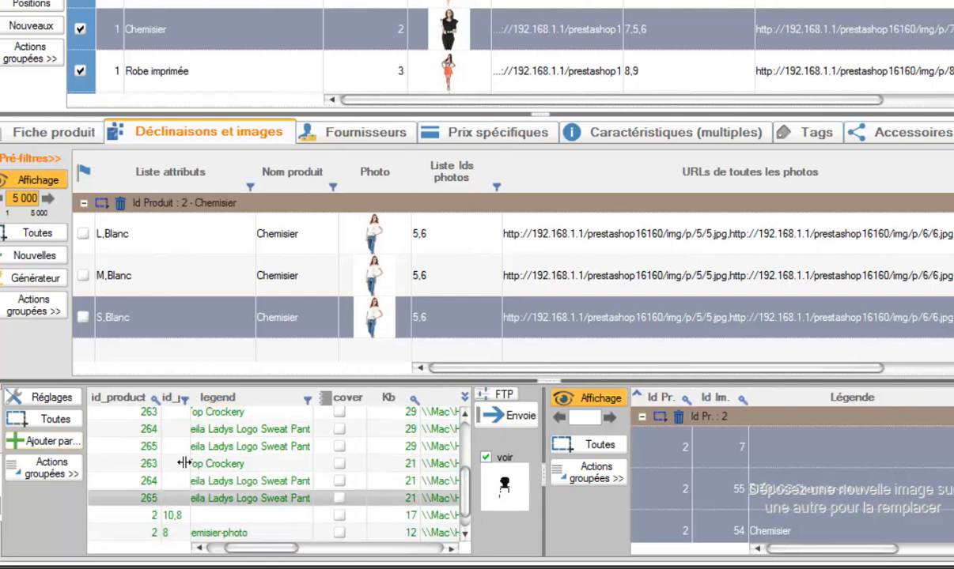
pyautogui.moveTo(272, 551); pyautogui.dragTo(341, 548)
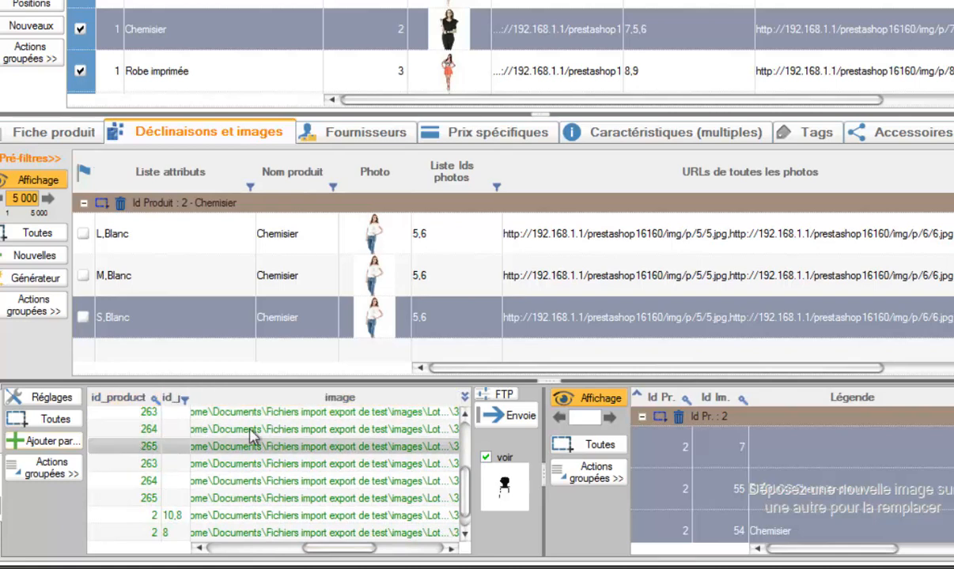
pyautogui.moveTo(341, 549); pyautogui.dragTo(314, 426)
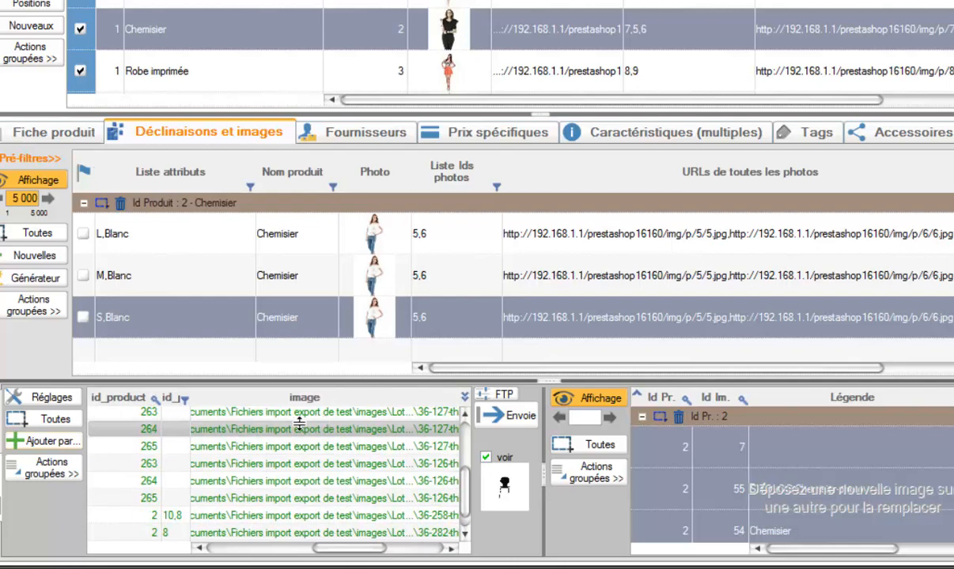
pyautogui.click(237, 446)
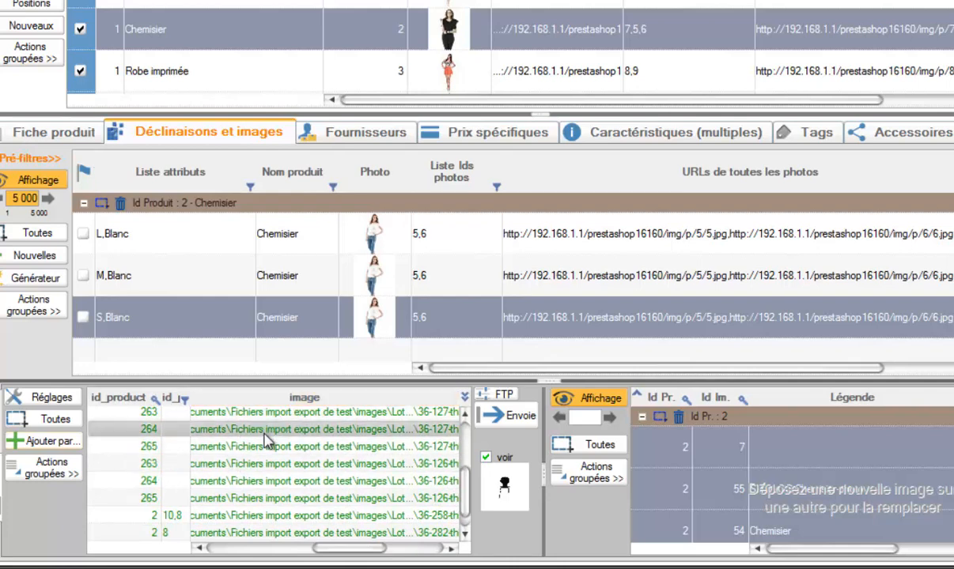
pyautogui.click(215, 482)
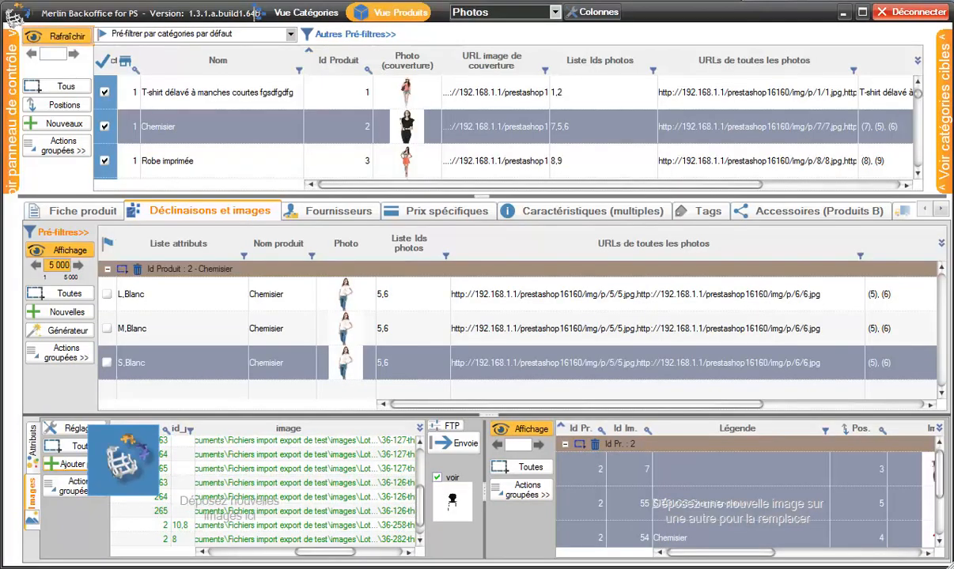
# - Widen the id_product_attribute column in the list of images awaiting transfer
pyautogui.click(47, 440)
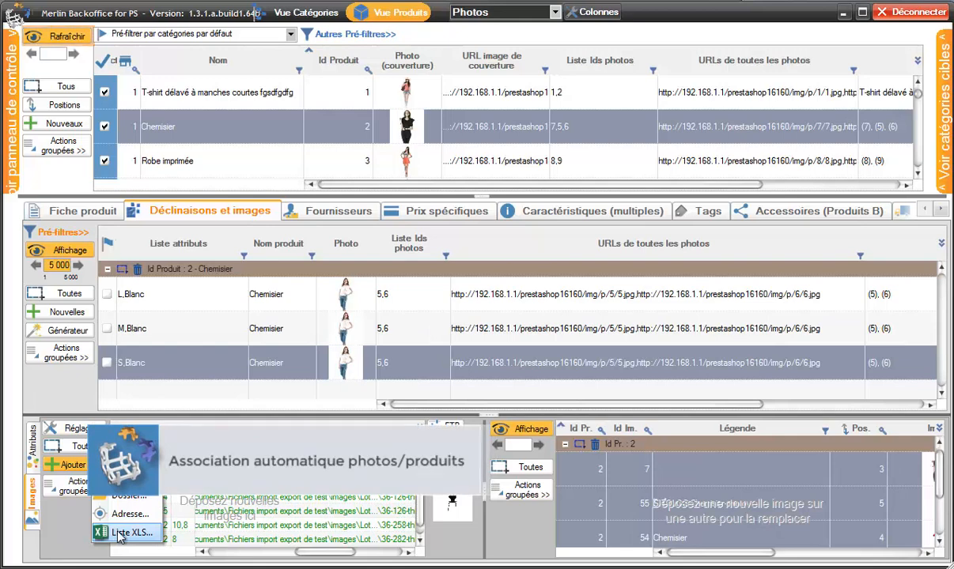
pyautogui.click(70, 502)
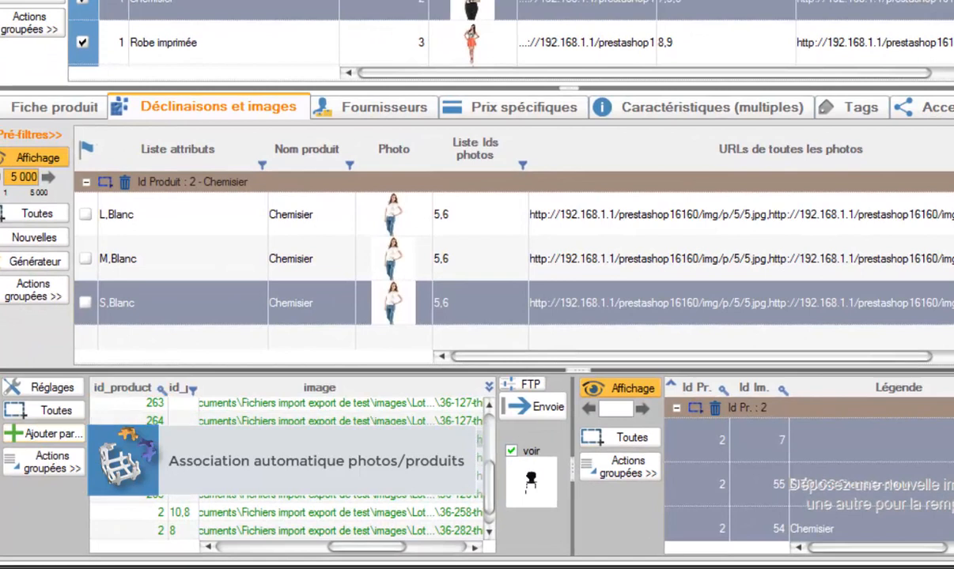
pyautogui.moveTo(198, 436); pyautogui.dragTo(307, 436)
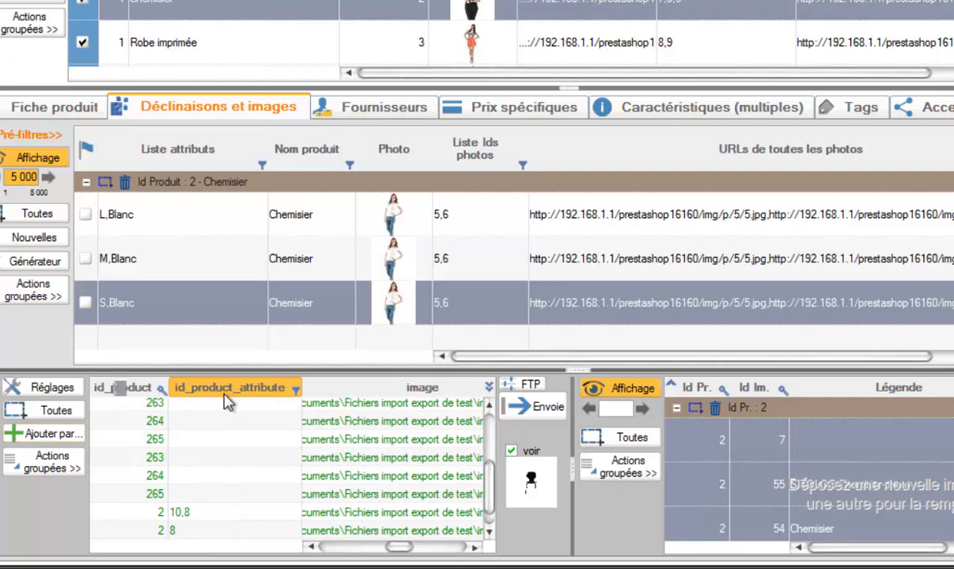
pyautogui.moveTo(299, 440); pyautogui.dragTo(249, 434)
pyautogui.click(321, 424)
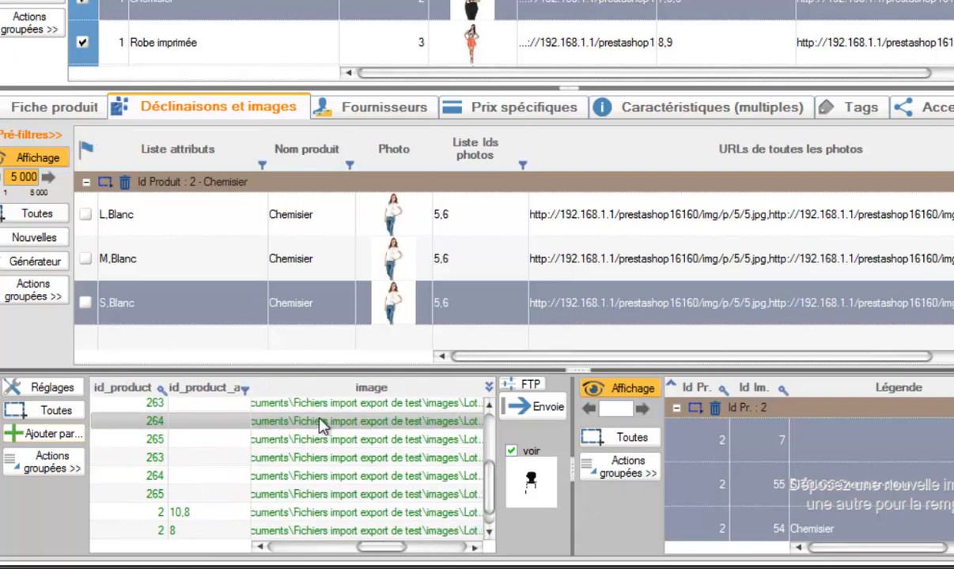
# - Select both the "T-shirt délavé à manches courtes" and Chemisier products in the product table
pyautogui.click(70, 436)
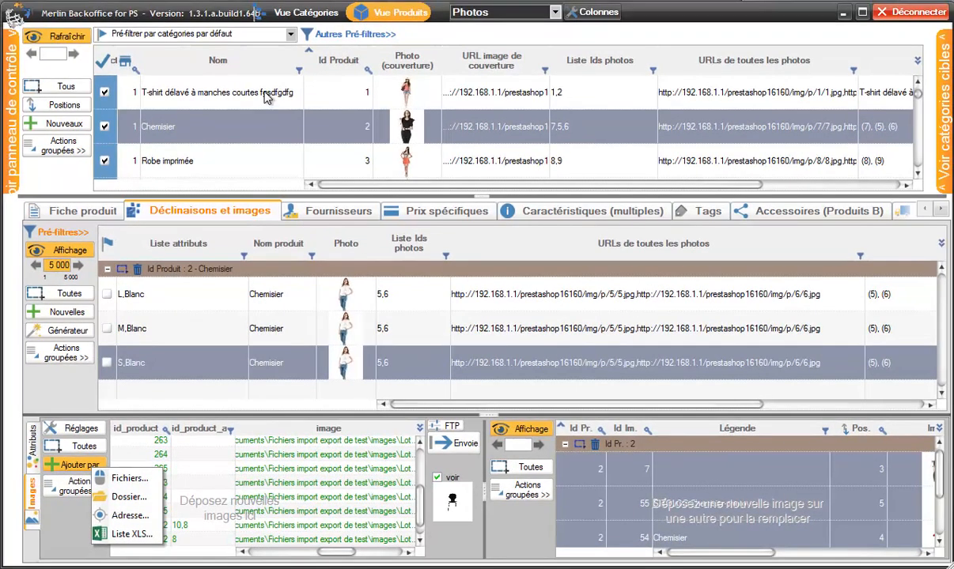
pyautogui.click(267, 82)
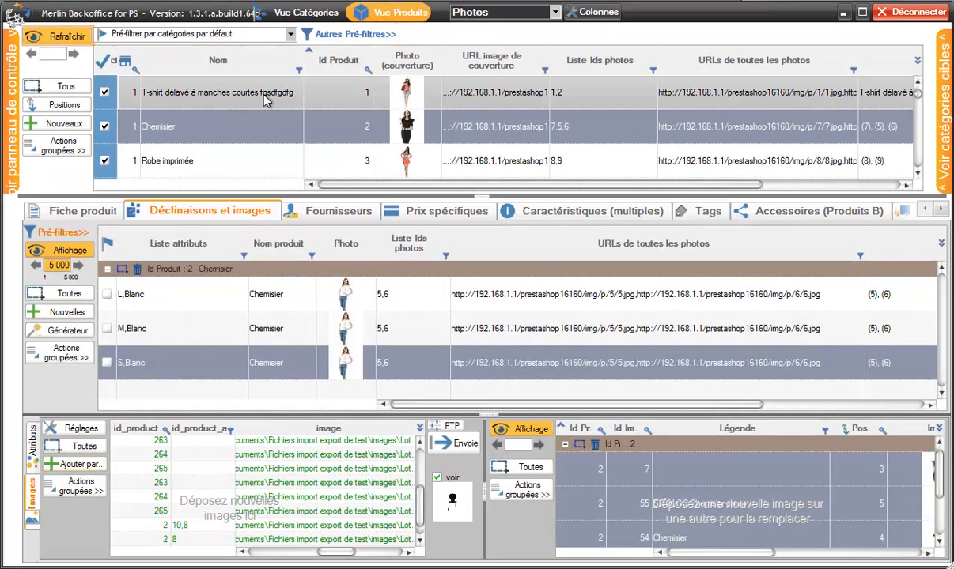
pyautogui.click(215, 92)
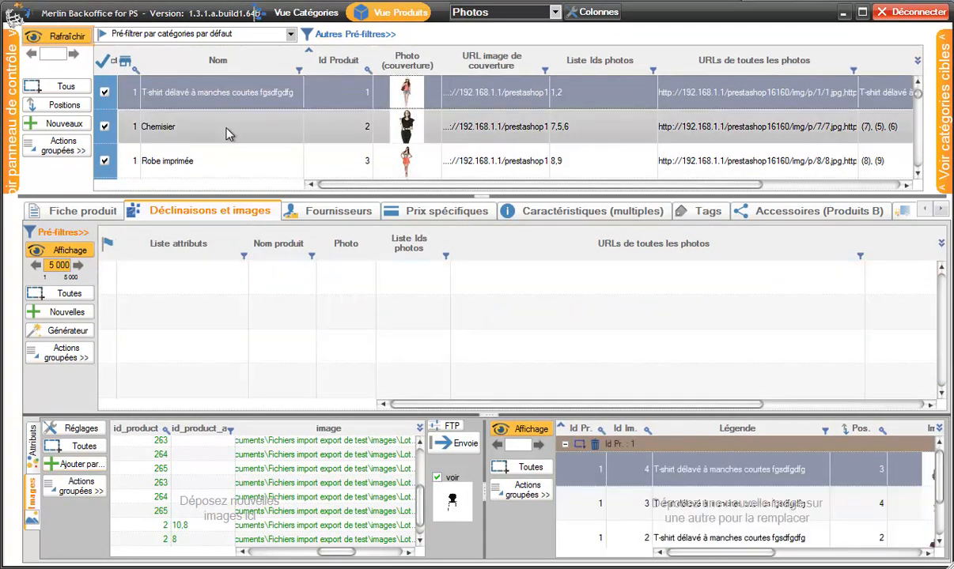
pyautogui.click(227, 133)
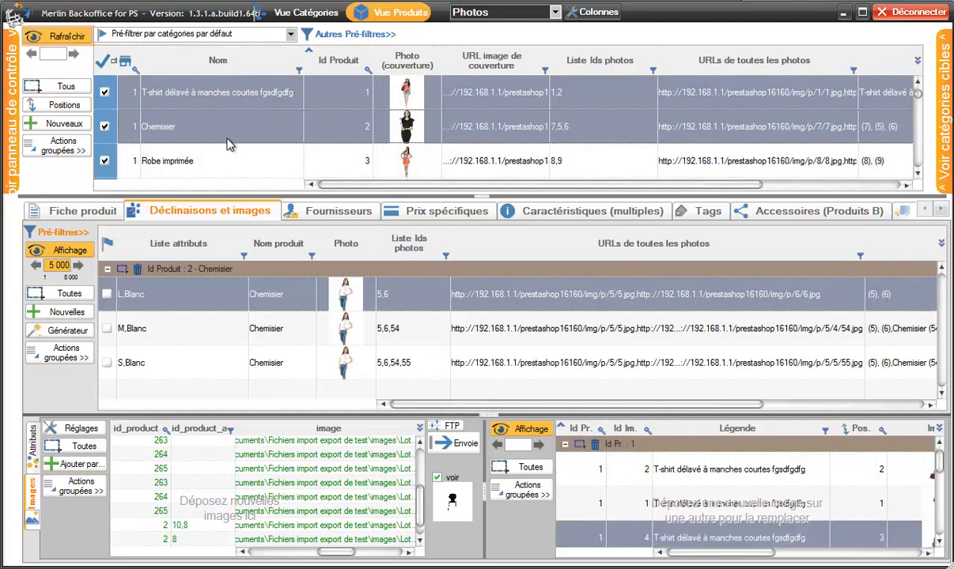
# - Review the photo assignment rule for selected products and its option to associate images with selected variants
pyautogui.click(87, 434)
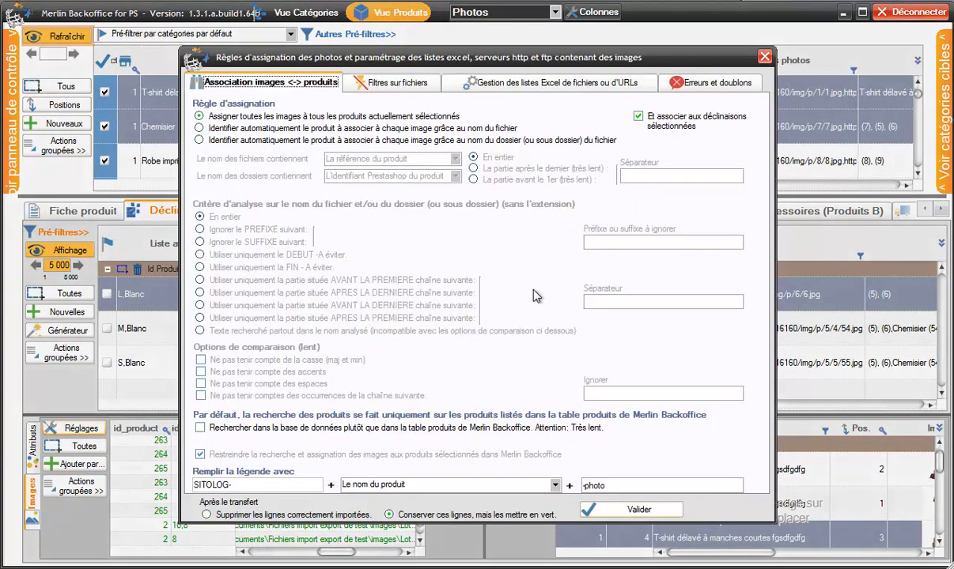
pyautogui.click(663, 125)
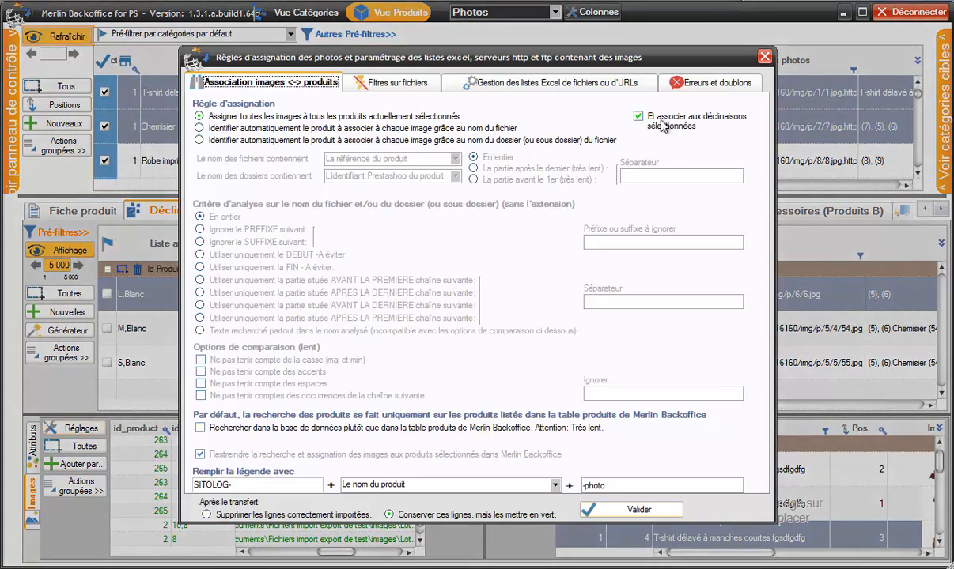
pyautogui.click(764, 56)
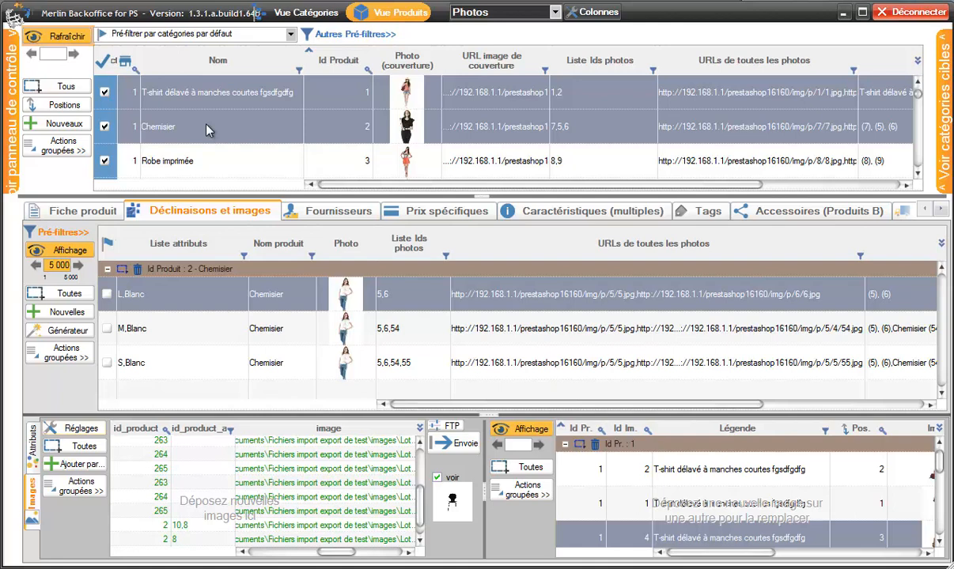
# - Select only the Chemisier product in the product table
pyautogui.click(220, 93)
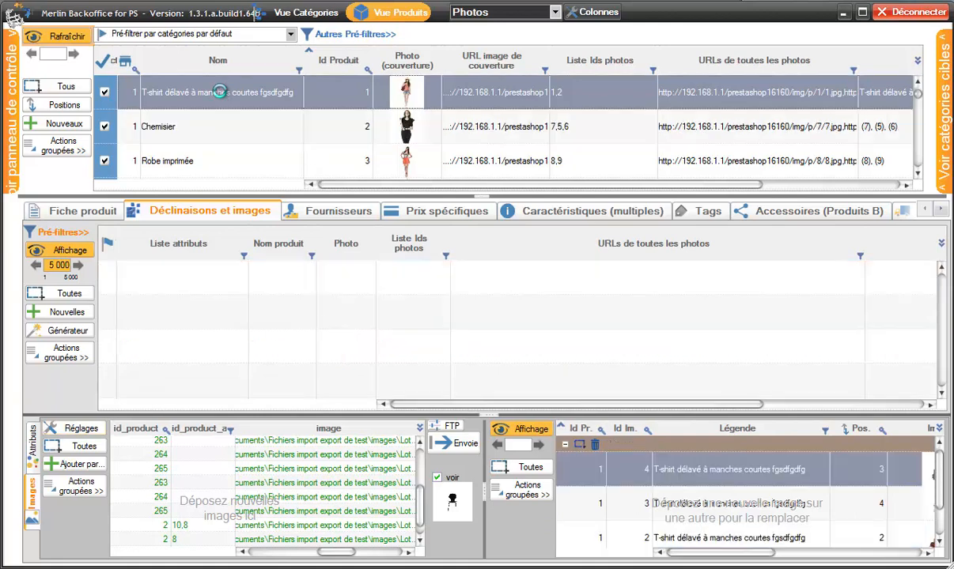
pyautogui.click(93, 465)
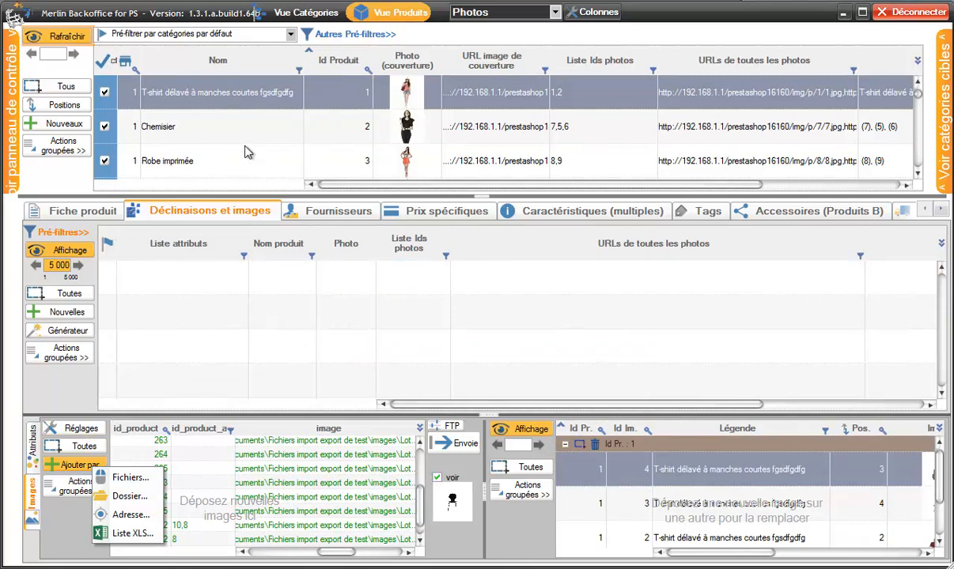
pyautogui.click(231, 126)
pyautogui.click(231, 126)
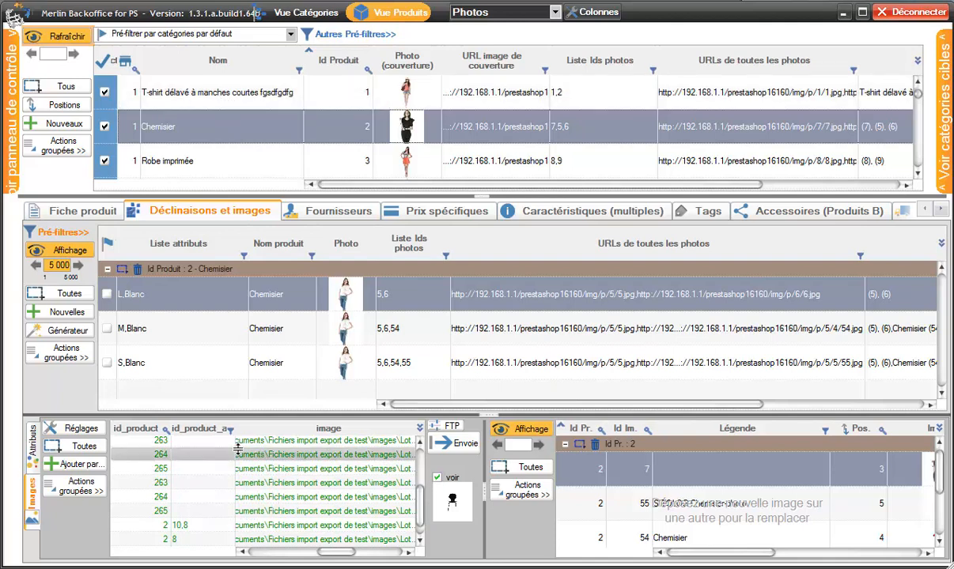
# - Set the photo assignment rule to identify products automatically by file name, with file names containing "La référence du produit"
pyautogui.click(83, 431)
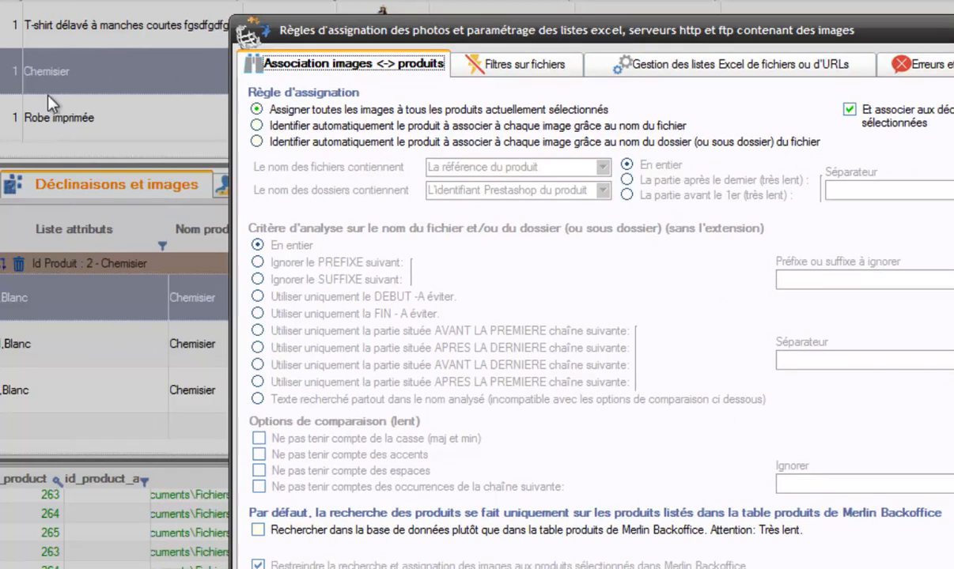
pyautogui.click(256, 126)
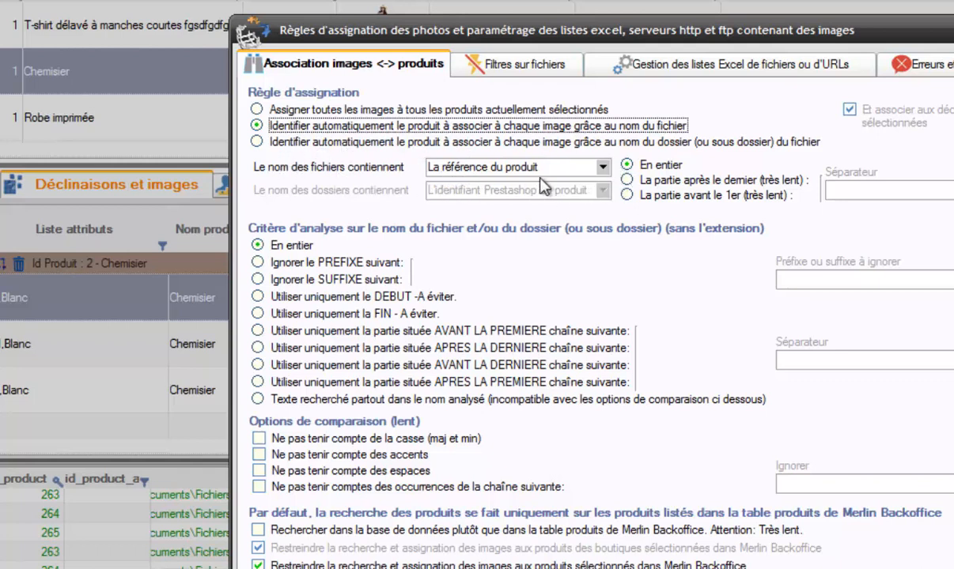
pyautogui.click(603, 167)
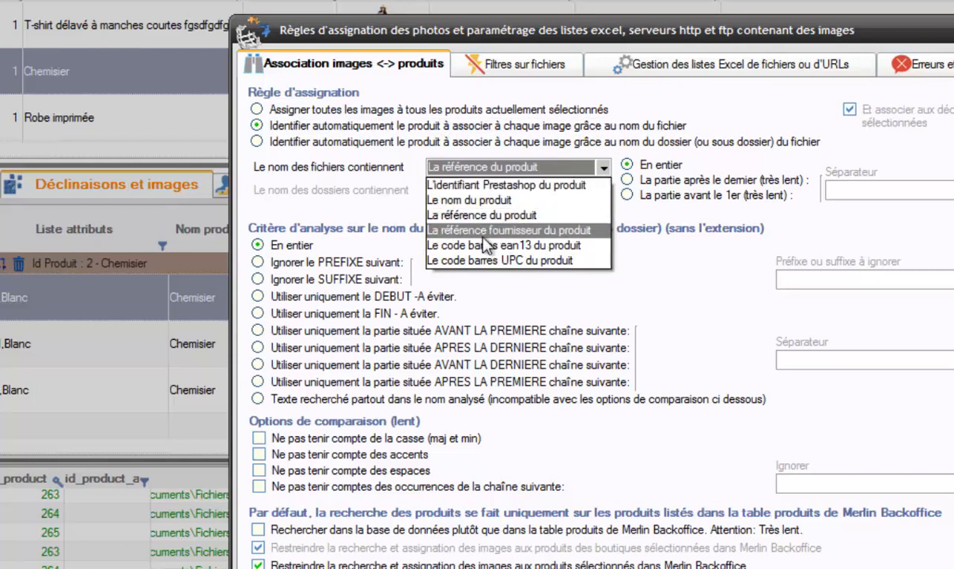
pyautogui.click(379, 214)
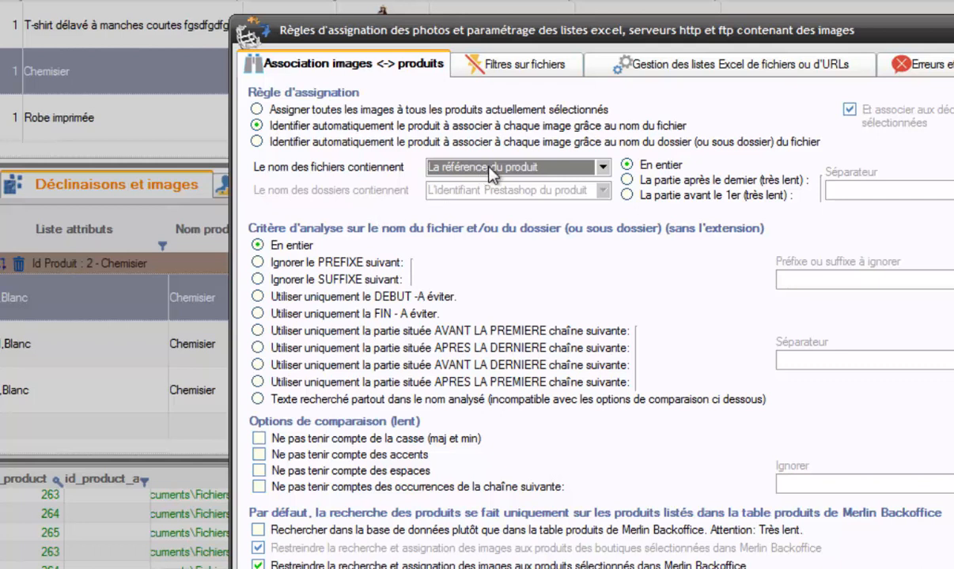
pyautogui.click(601, 168)
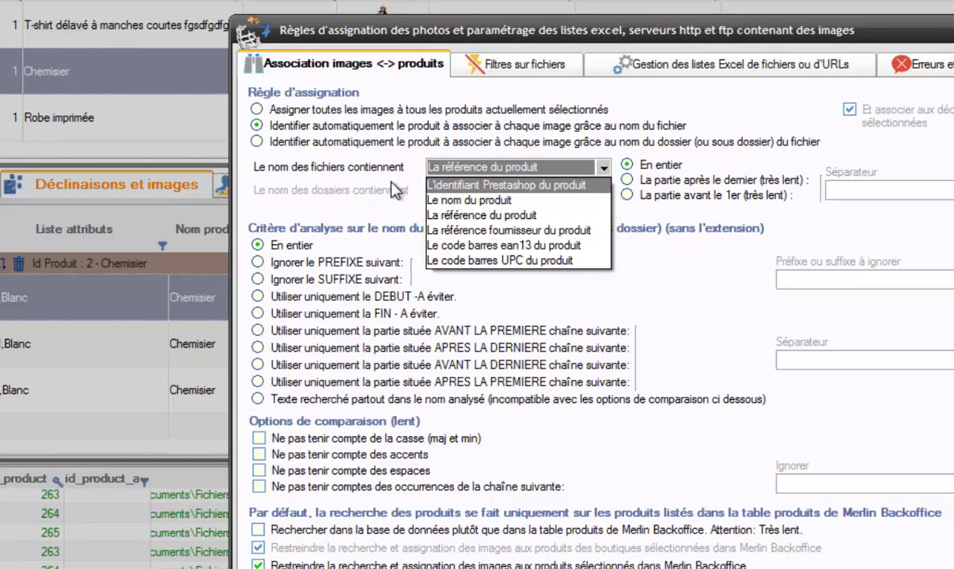
pyautogui.click(367, 169)
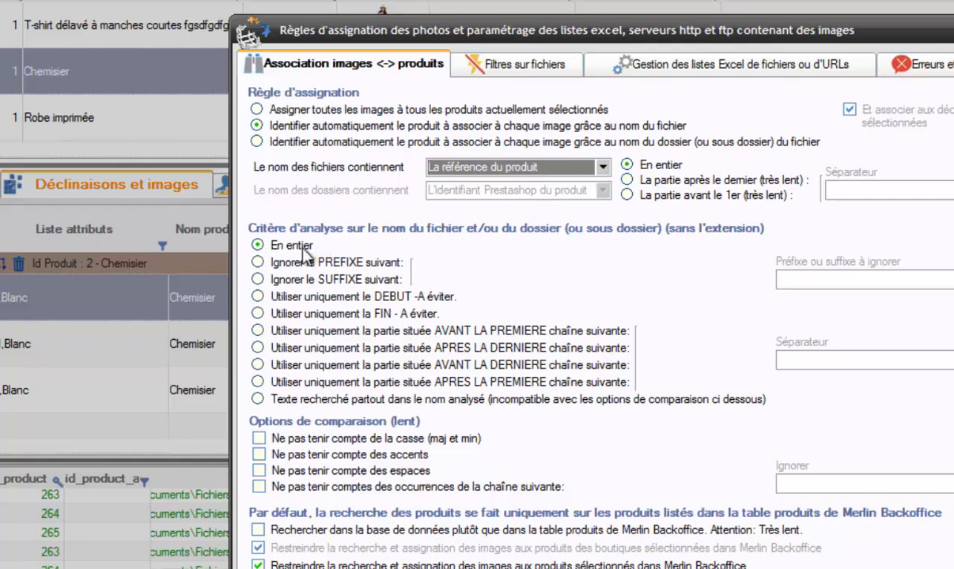
# - Match only the part of the product reference after the last separator, with "-" as the separator
pyautogui.click(625, 180)
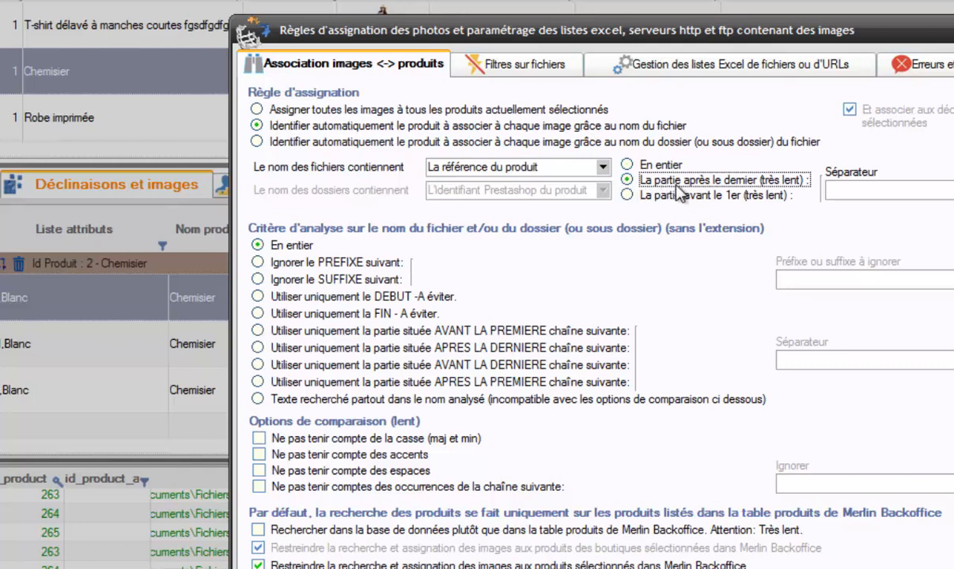
pyautogui.click(870, 191)
pyautogui.write('-')
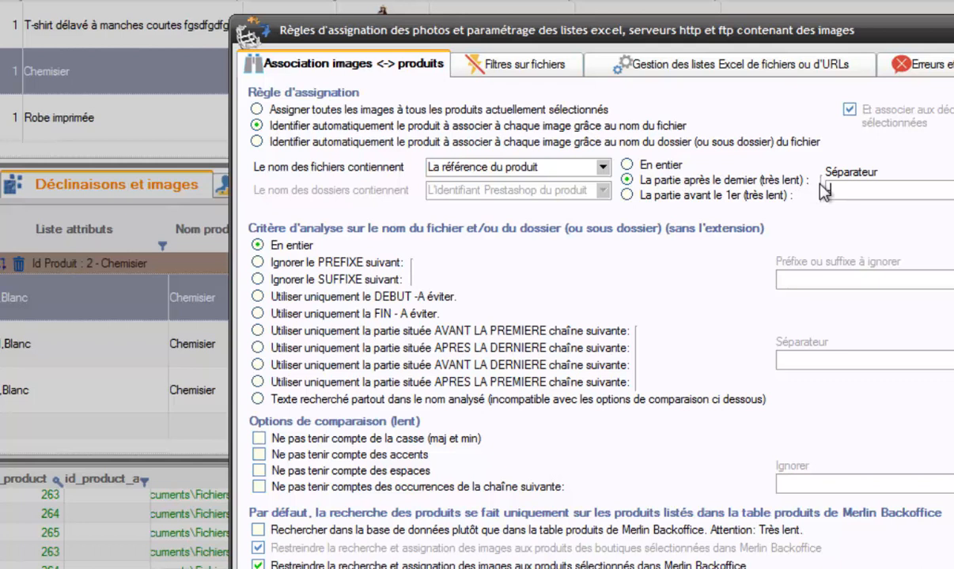
# - Match file names containing "La référence du produit" using the entire reference, with the "En entier" option
pyautogui.click(627, 195)
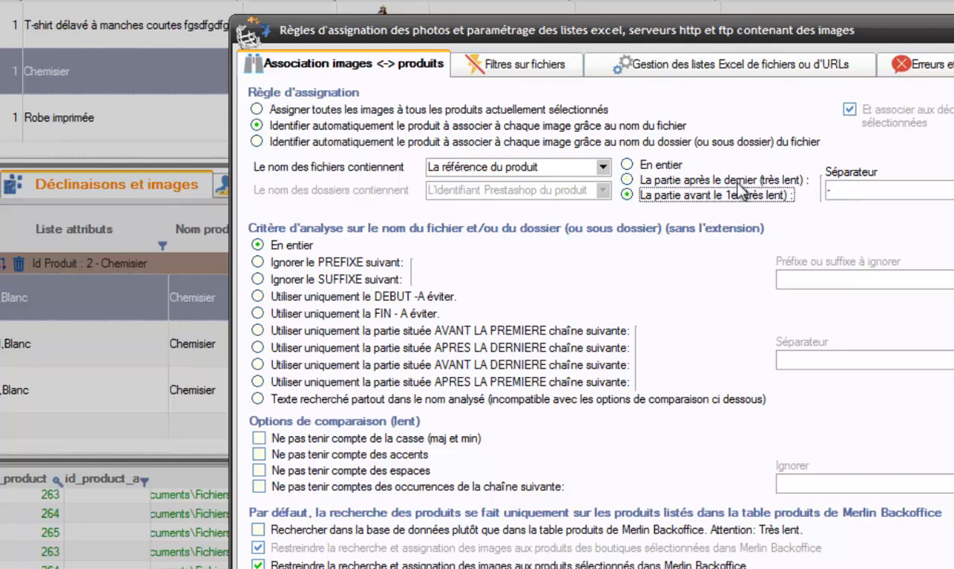
pyautogui.click(626, 164)
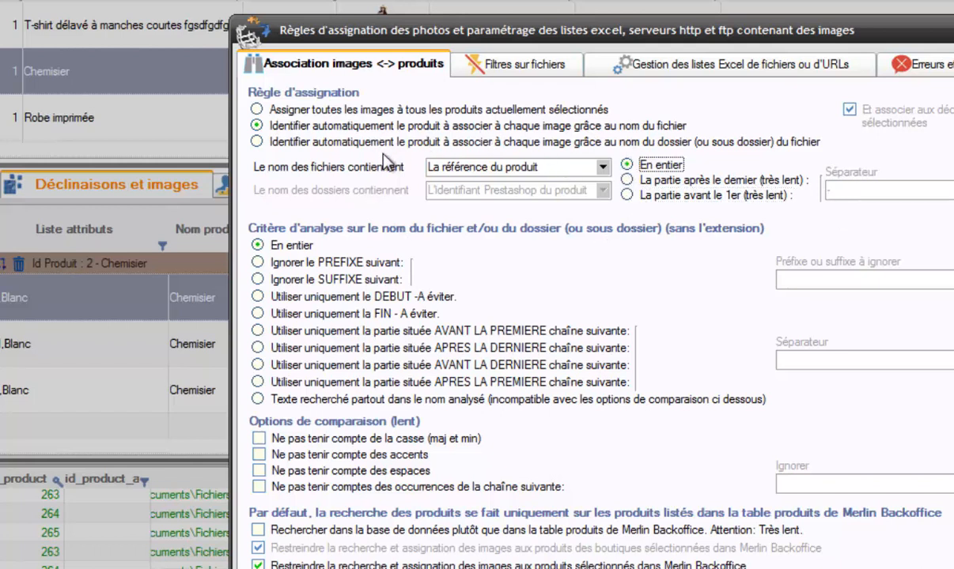
pyautogui.click(603, 168)
pyautogui.click(518, 212)
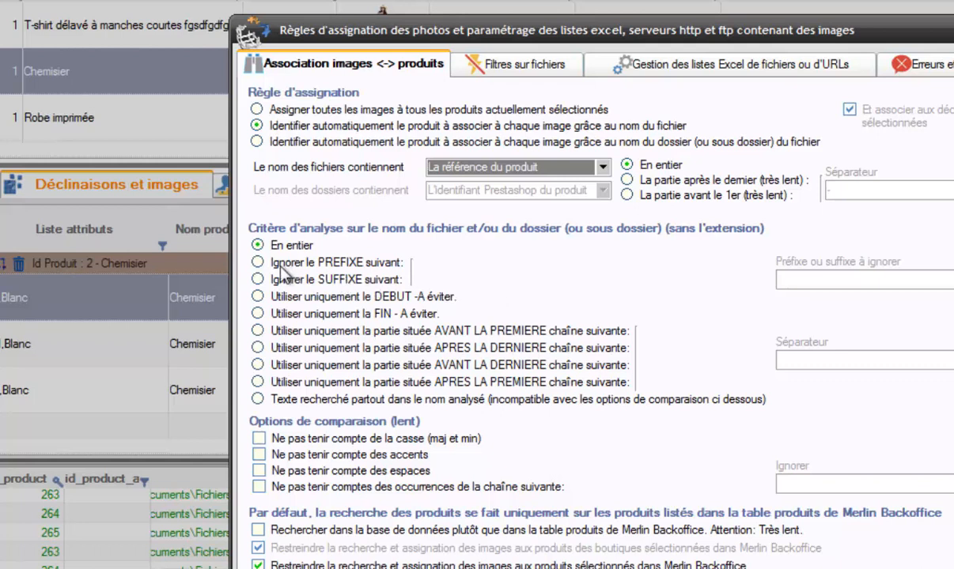
# - Set the file name analysis to use only the part before the first "-" separator
pyautogui.click(258, 330)
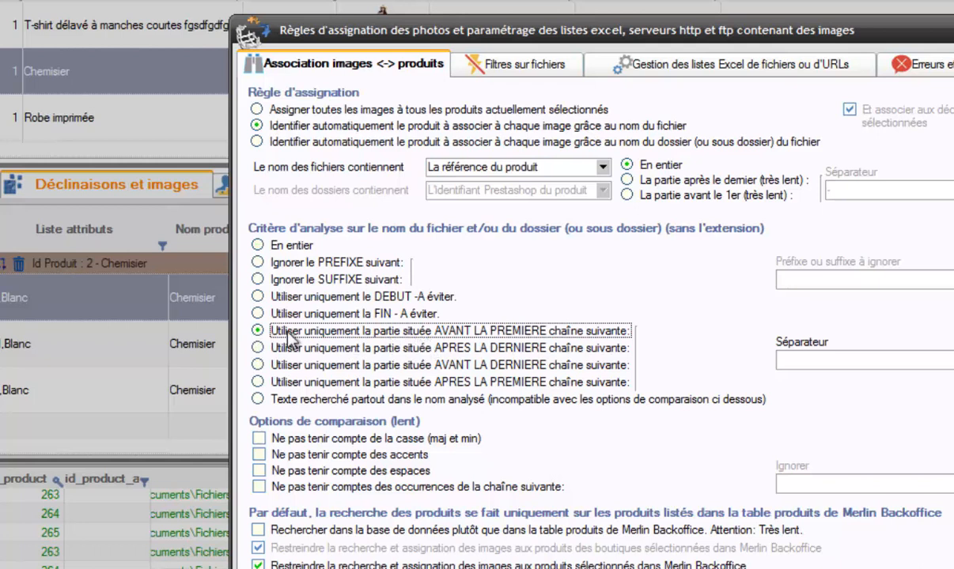
pyautogui.click(795, 361)
pyautogui.write('-')
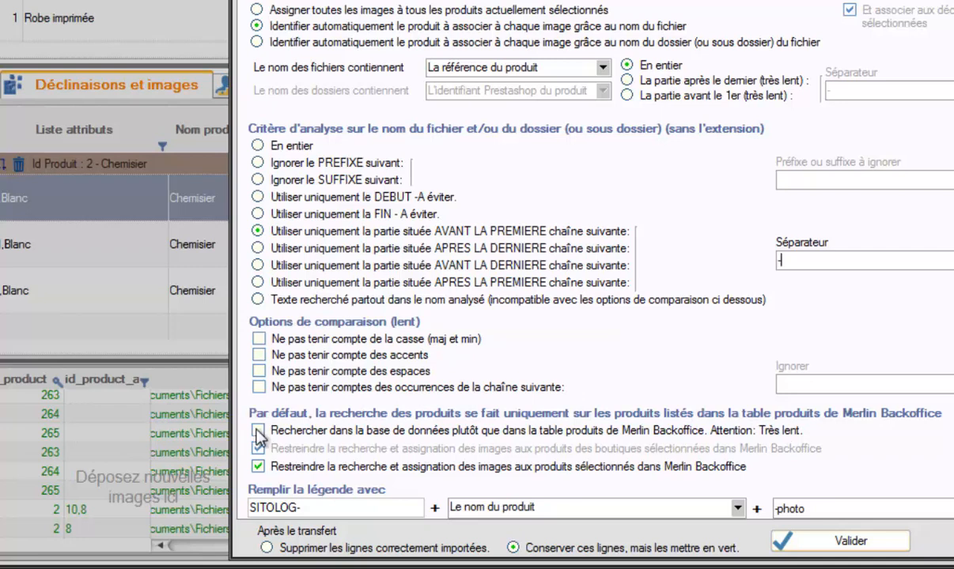
# - Try the option to search for products in the database rather than in the product table
pyautogui.click(258, 431)
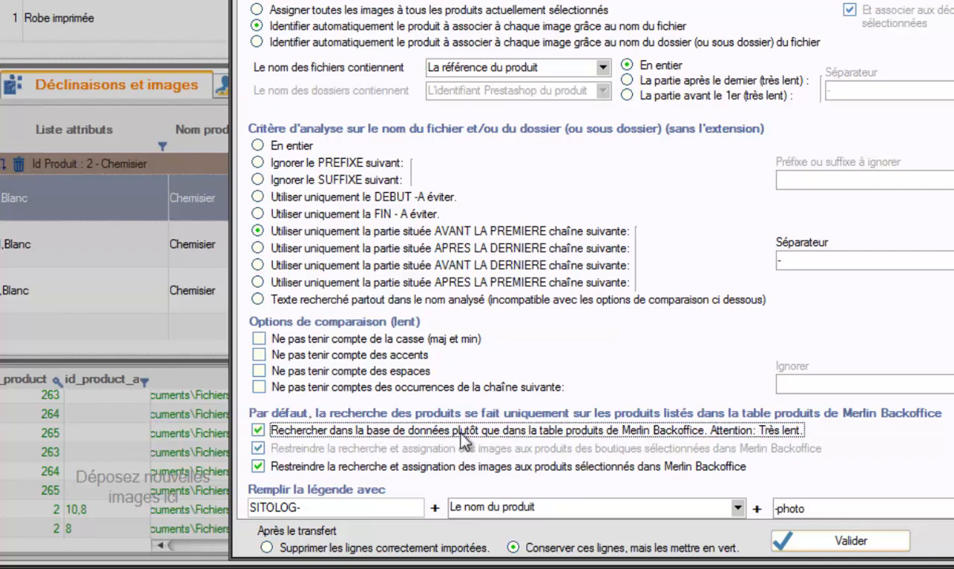
pyautogui.click(258, 431)
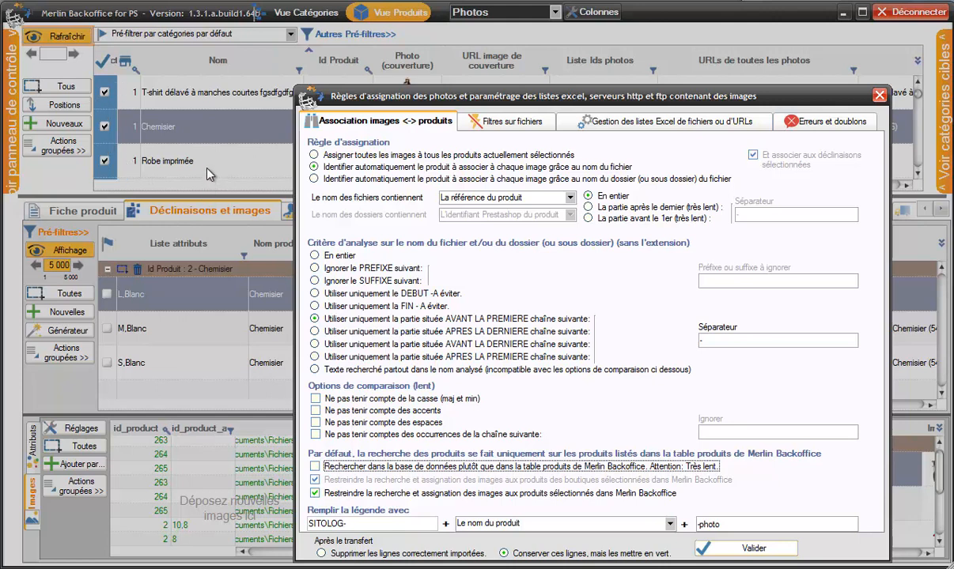
pyautogui.click(315, 467)
pyautogui.click(315, 467)
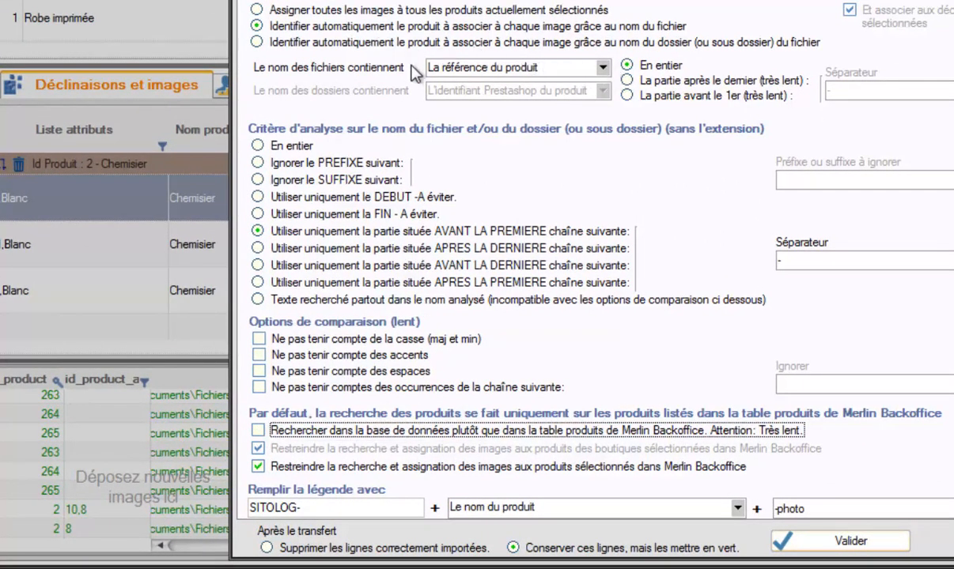
# - Review the product fields that file names can be matched against
pyautogui.click(604, 68)
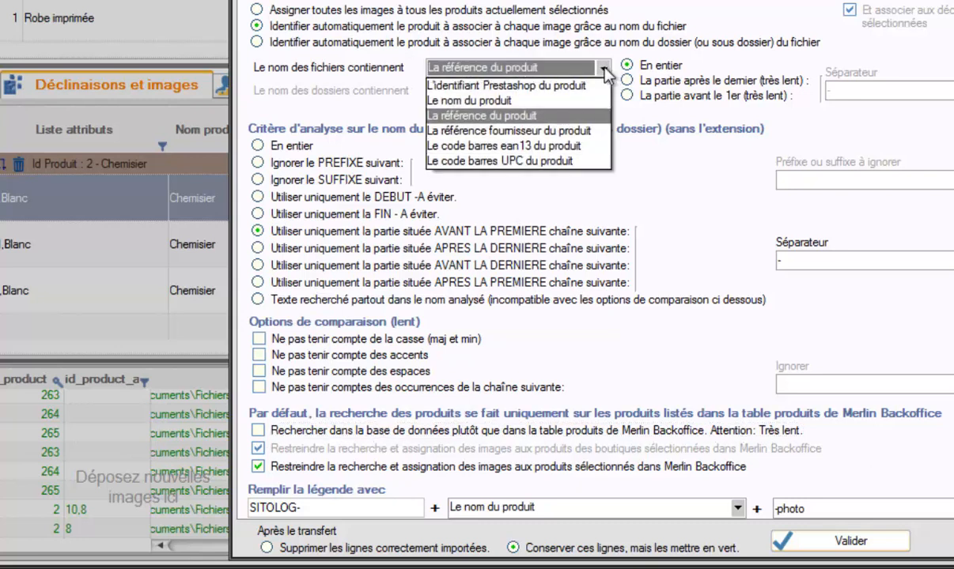
pyautogui.click(604, 70)
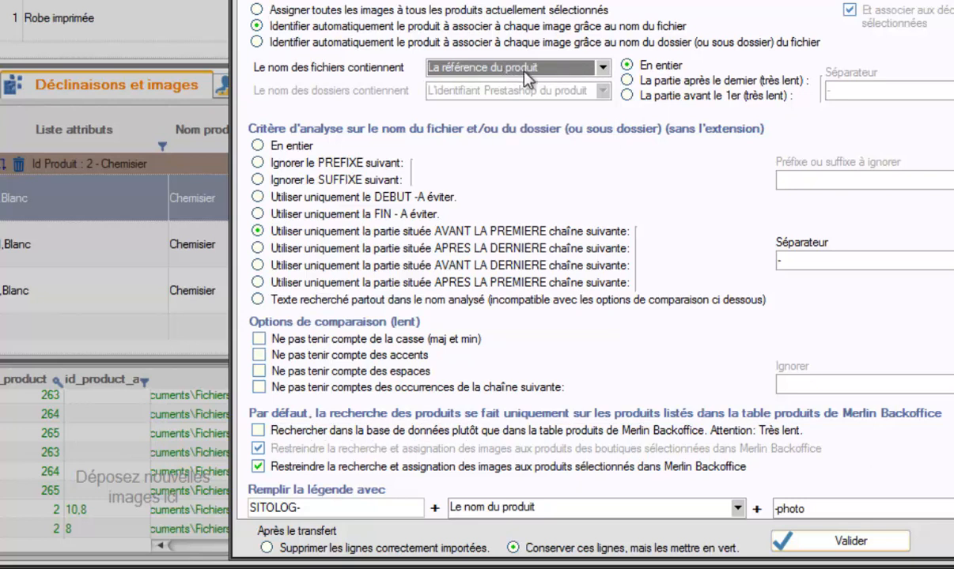
pyautogui.click(601, 69)
pyautogui.click(601, 69)
# - Try identifying products automatically by folder name, with folder names containing "La référence du produit"
pyautogui.click(256, 42)
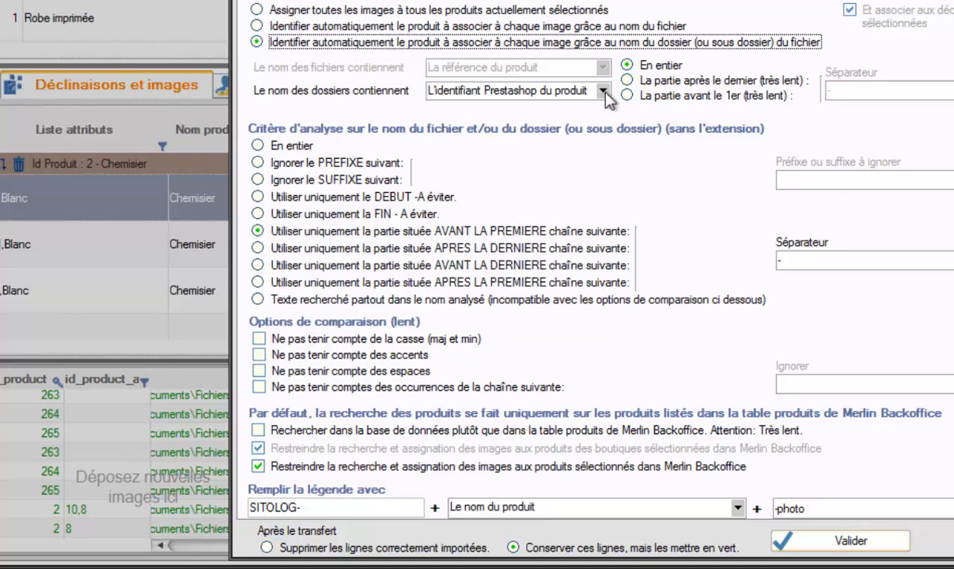
pyautogui.click(566, 90)
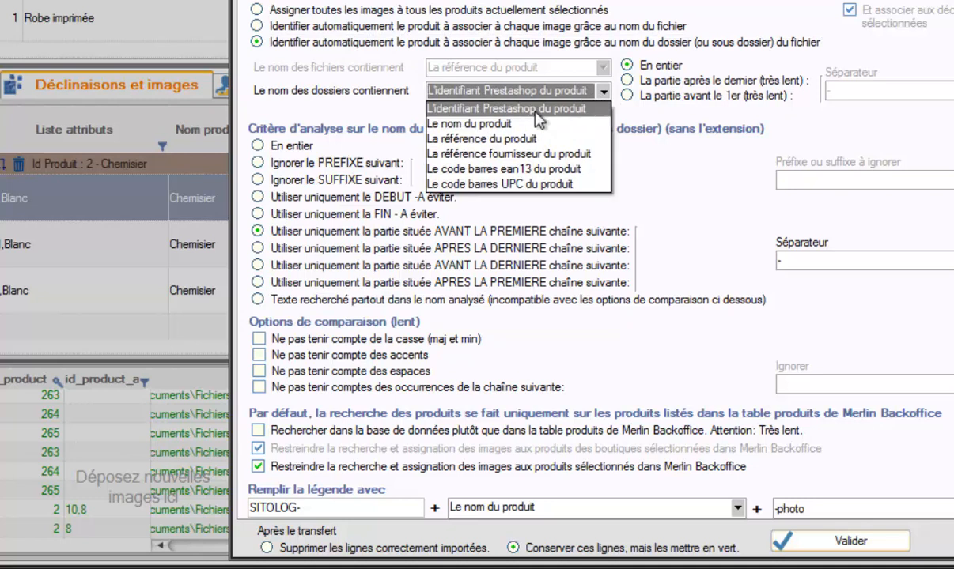
pyautogui.click(475, 138)
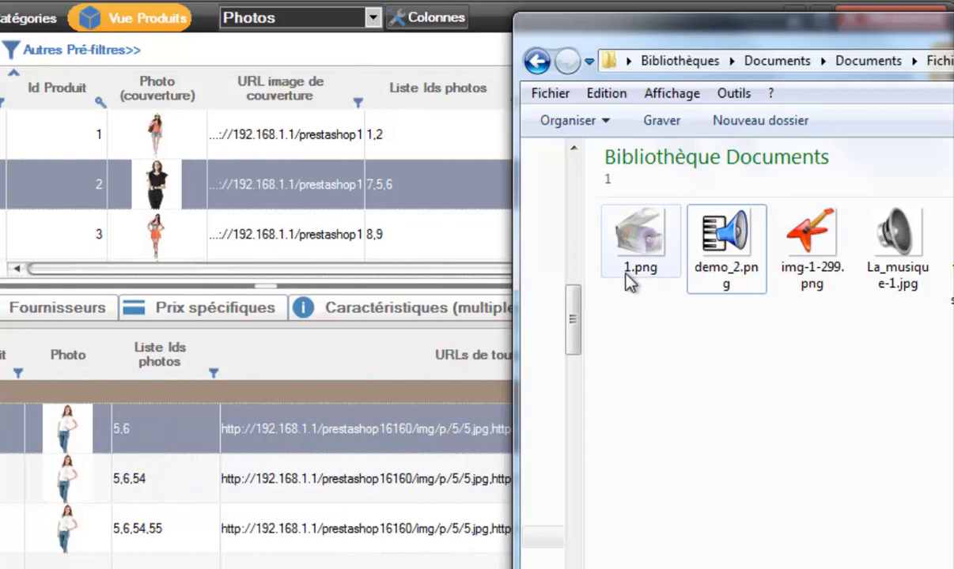
# - Rename the image file demo_2.png as demo-2.png in folder 1
pyautogui.click(726, 275)
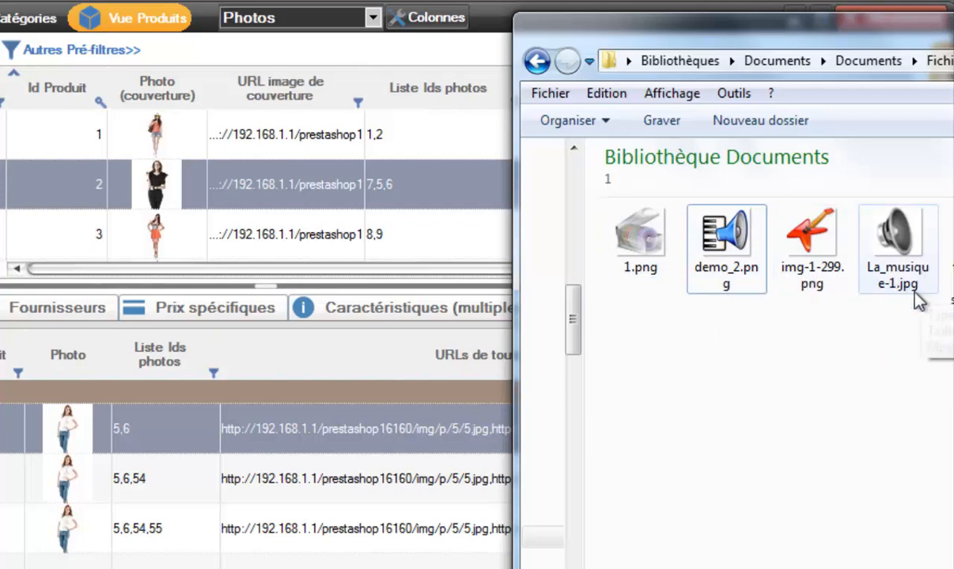
pyautogui.click(730, 277)
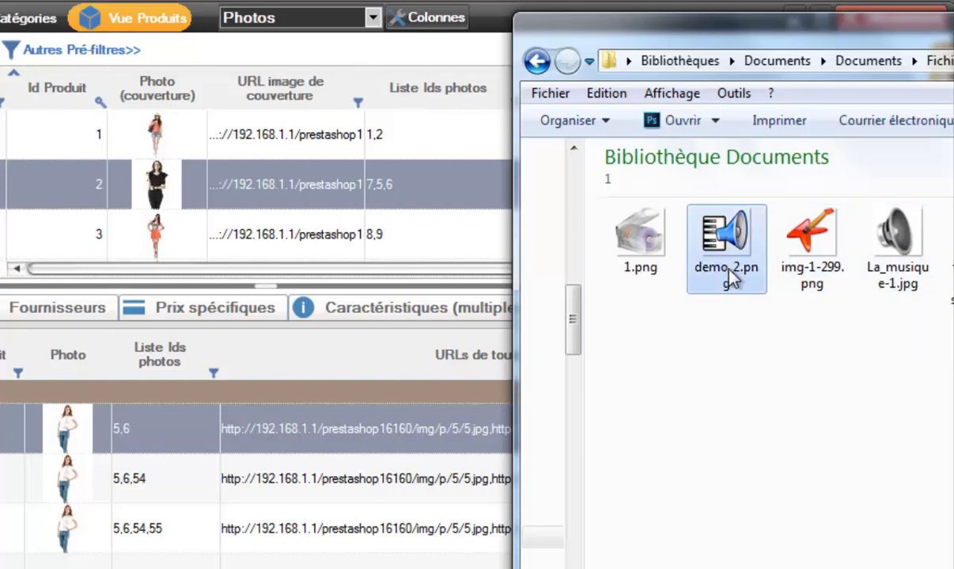
pyautogui.click(730, 277)
pyautogui.click(735, 266)
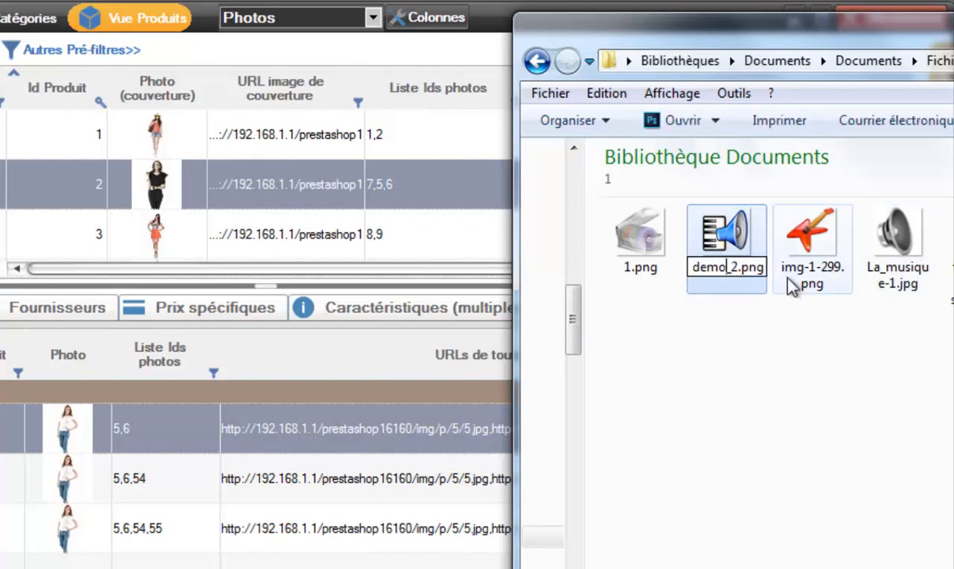
pyautogui.write('-')
pyautogui.press('Delete')
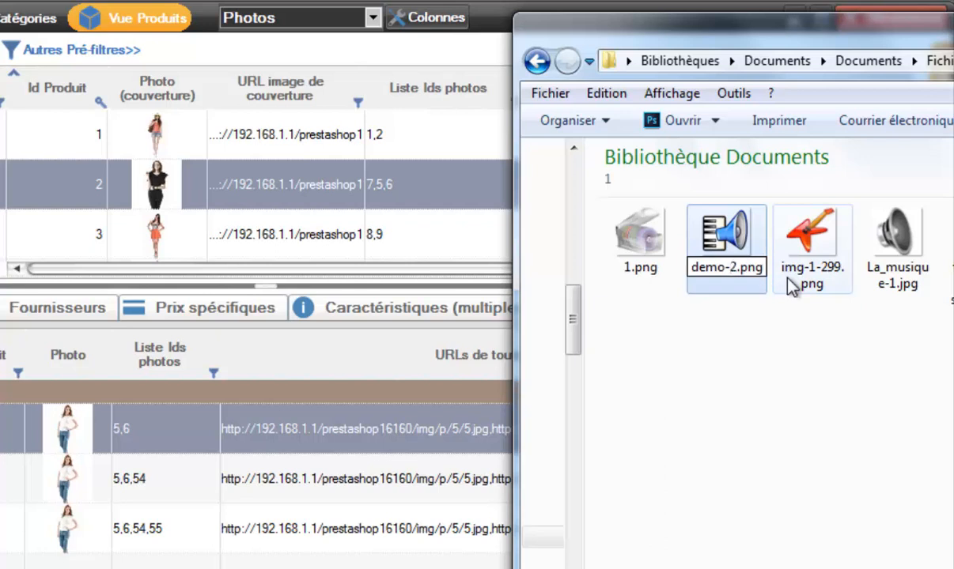
pyautogui.click(768, 402)
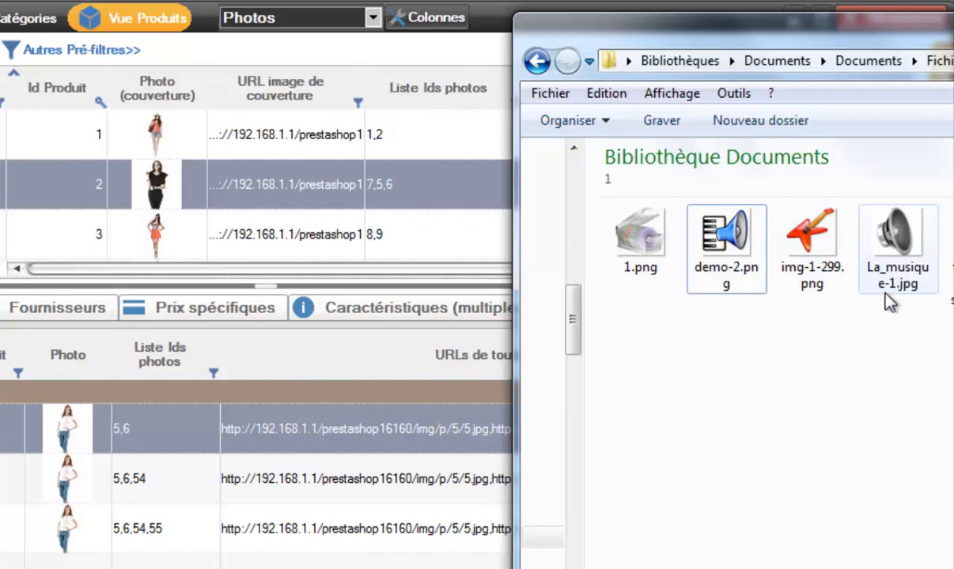
# - Return to Merlin Backoffice and select all products in the product table
pyautogui.click(720, 269)
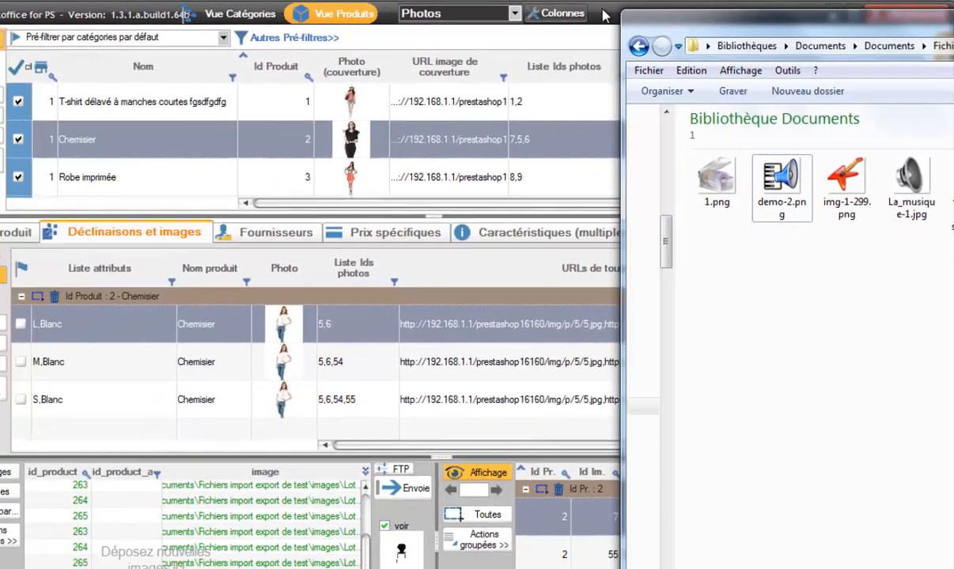
pyautogui.click(491, 19)
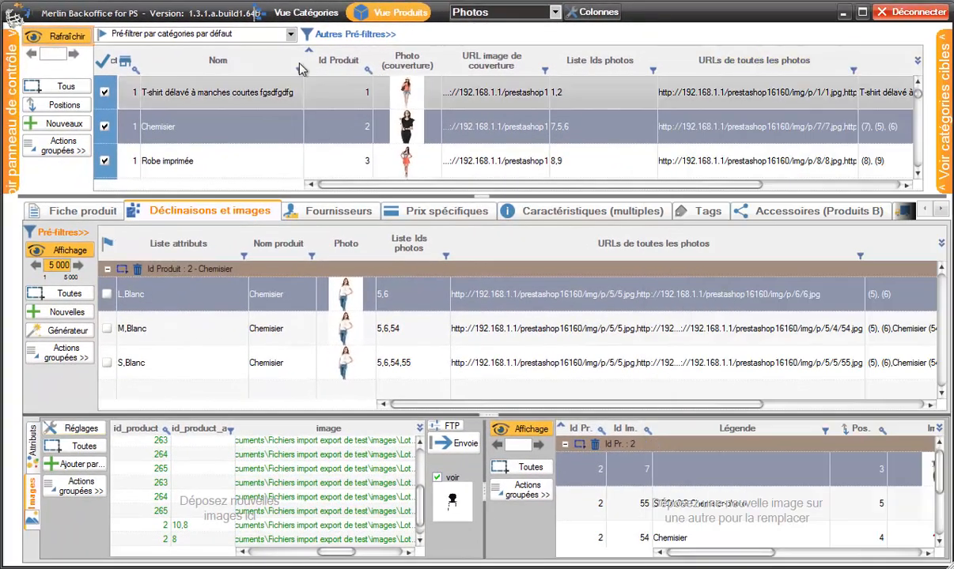
pyautogui.click(54, 89)
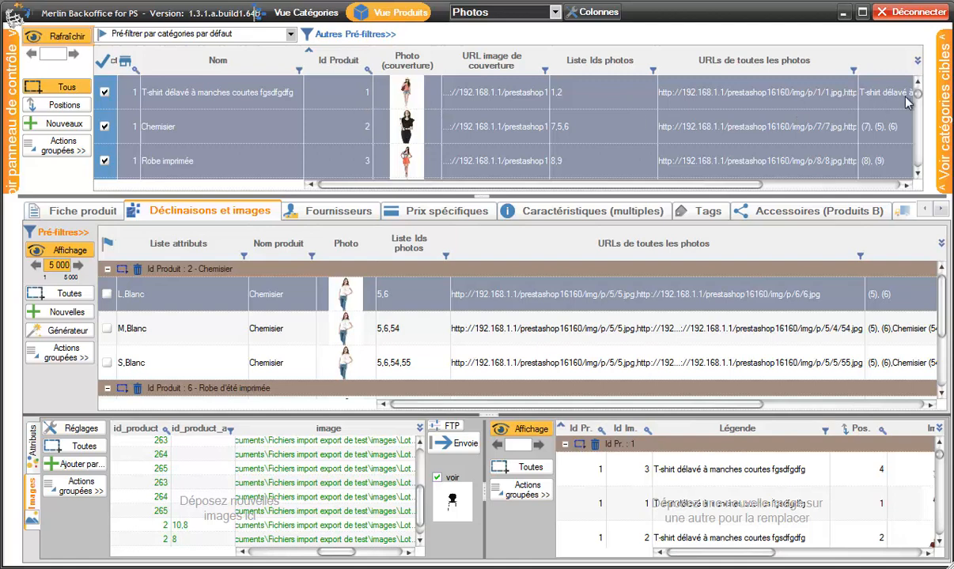
pyautogui.moveTo(918, 94); pyautogui.dragTo(929, 64)
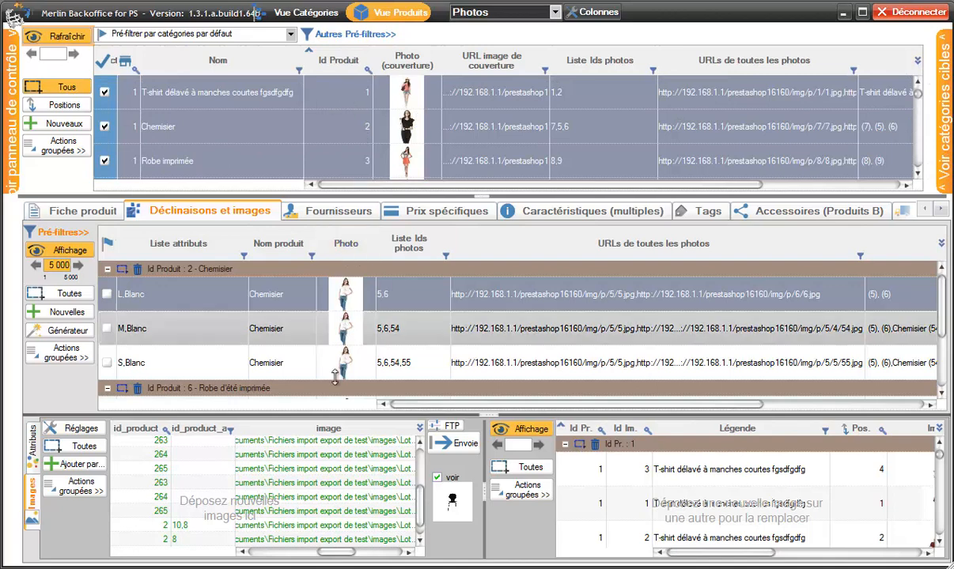
# - Set the photo assignment rule to match "L'identifiant Prestashop du produit" in file names, using only the part after the last "-"
pyautogui.click(79, 431)
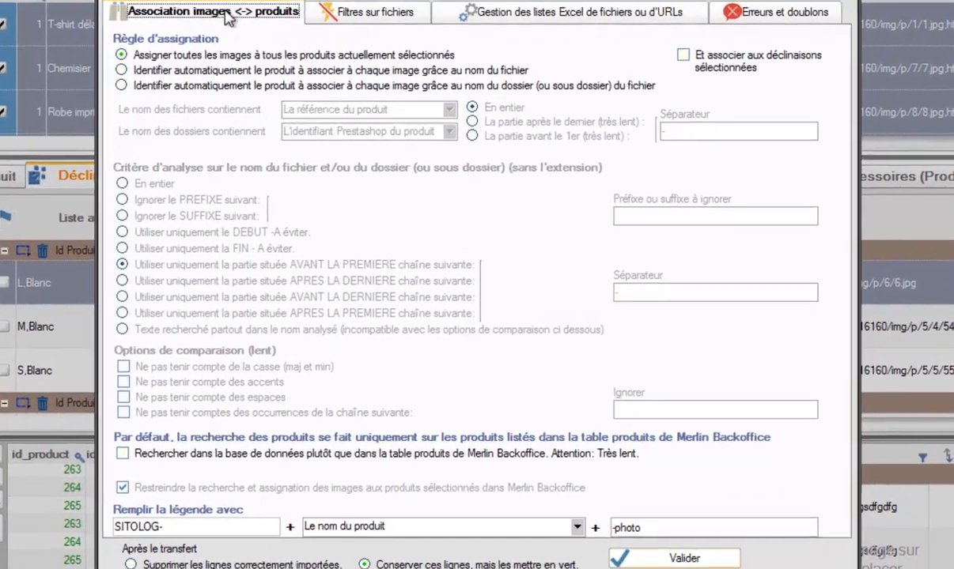
pyautogui.click(117, 68)
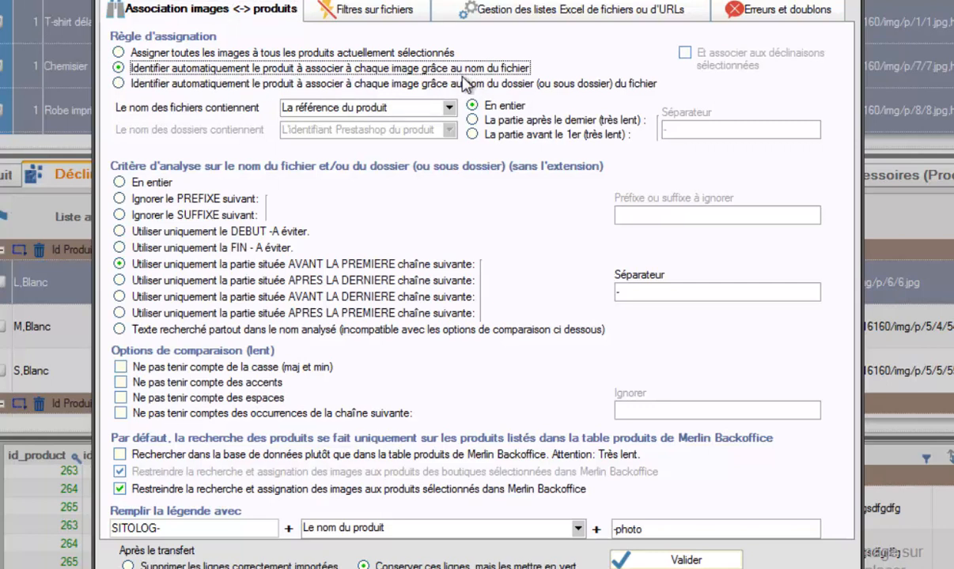
pyautogui.click(449, 108)
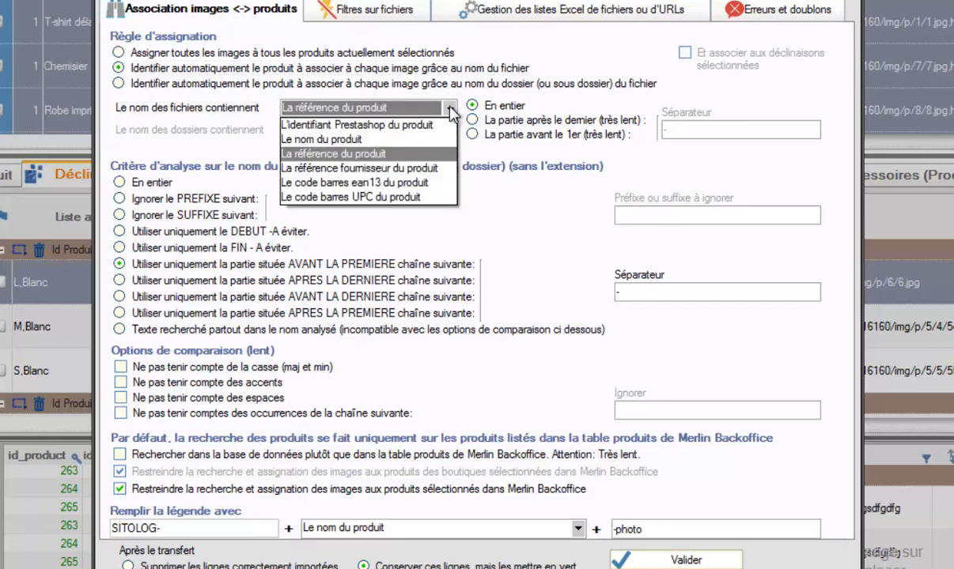
pyautogui.click(346, 127)
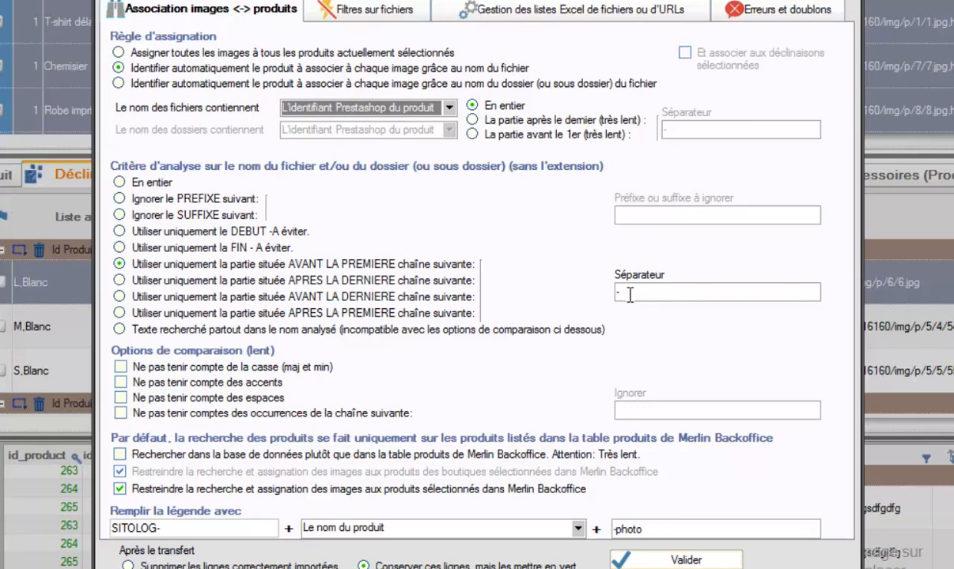
pyautogui.click(120, 283)
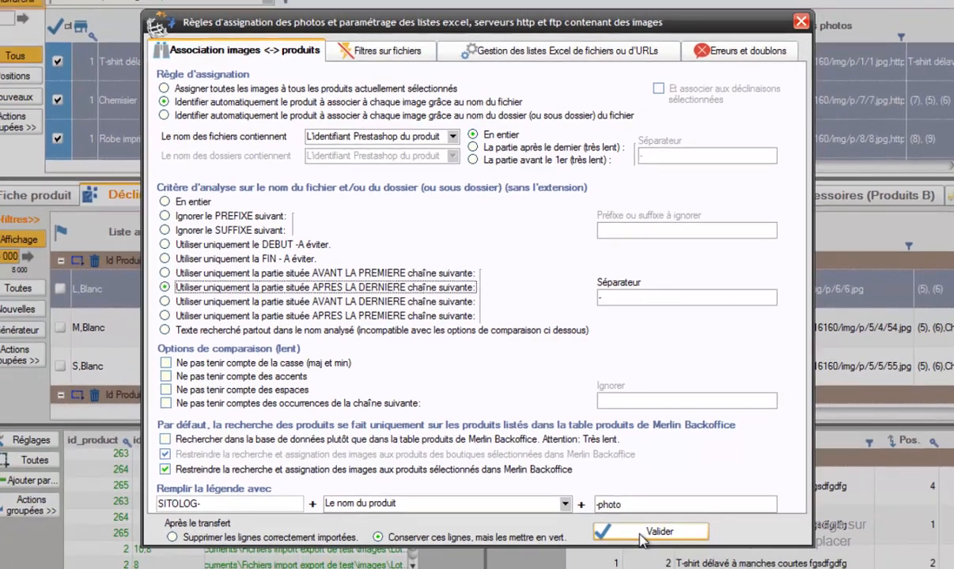
pyautogui.click(668, 561)
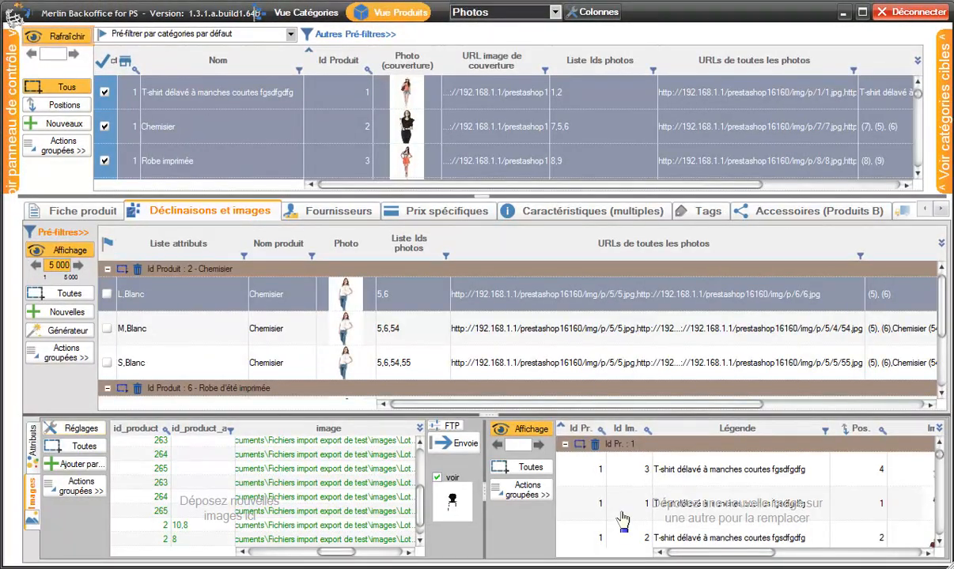
# - Delete all rows from the list of new images to import
pyautogui.moveTo(419, 478); pyautogui.dragTo(419, 518)
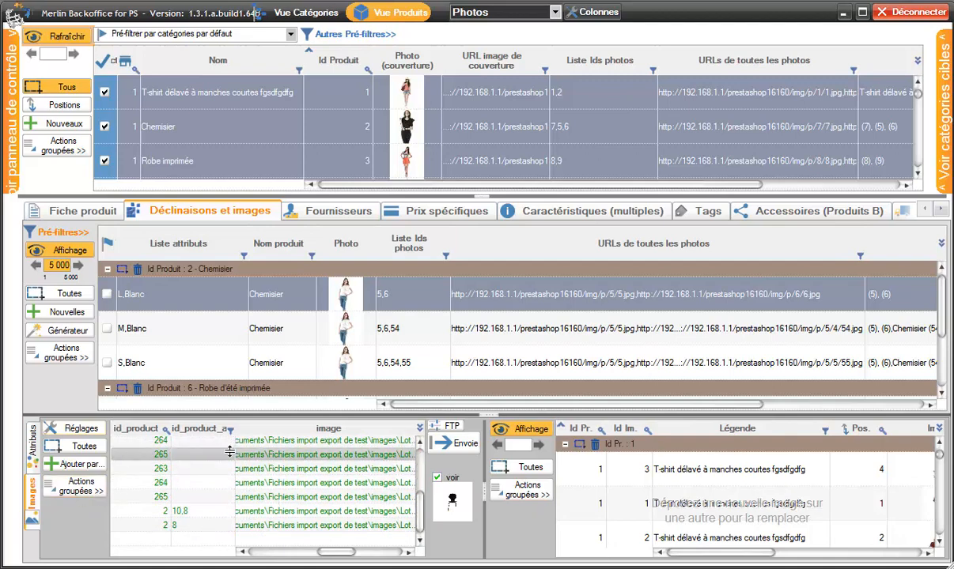
pyautogui.click(96, 490)
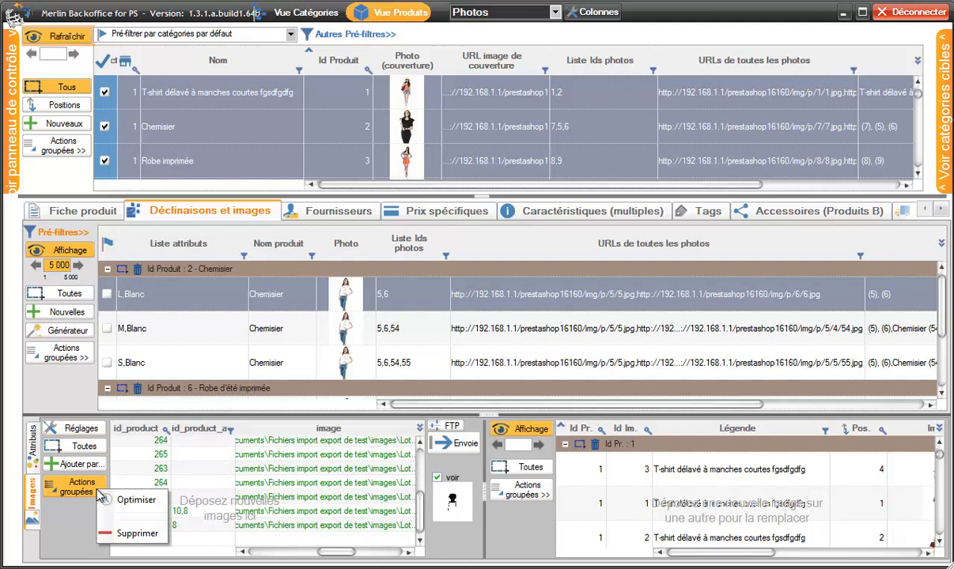
pyautogui.click(79, 449)
pyautogui.click(79, 448)
pyautogui.click(97, 492)
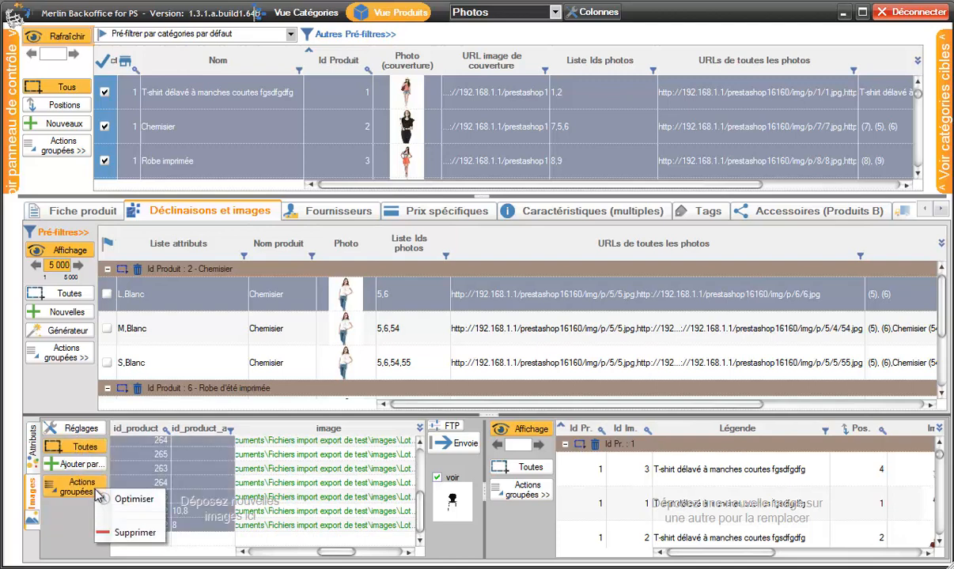
pyautogui.click(131, 533)
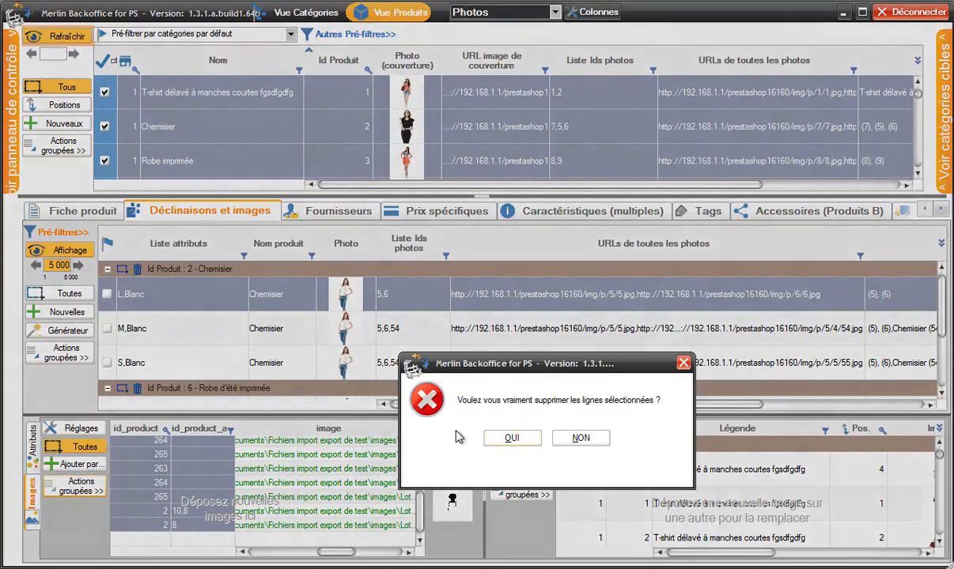
pyautogui.click(512, 439)
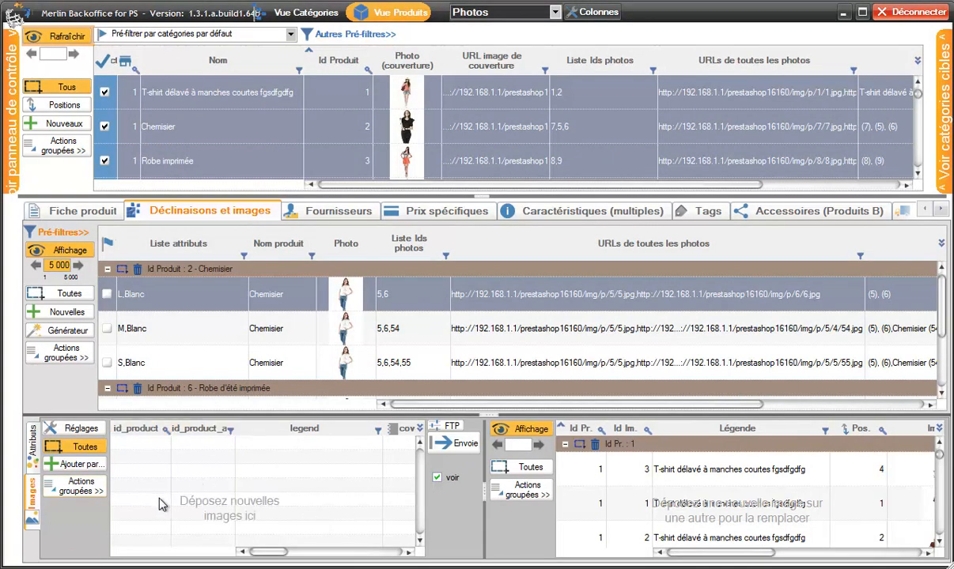
# - Add the images from the folder images\1 to the list of new images to import
pyautogui.click(83, 465)
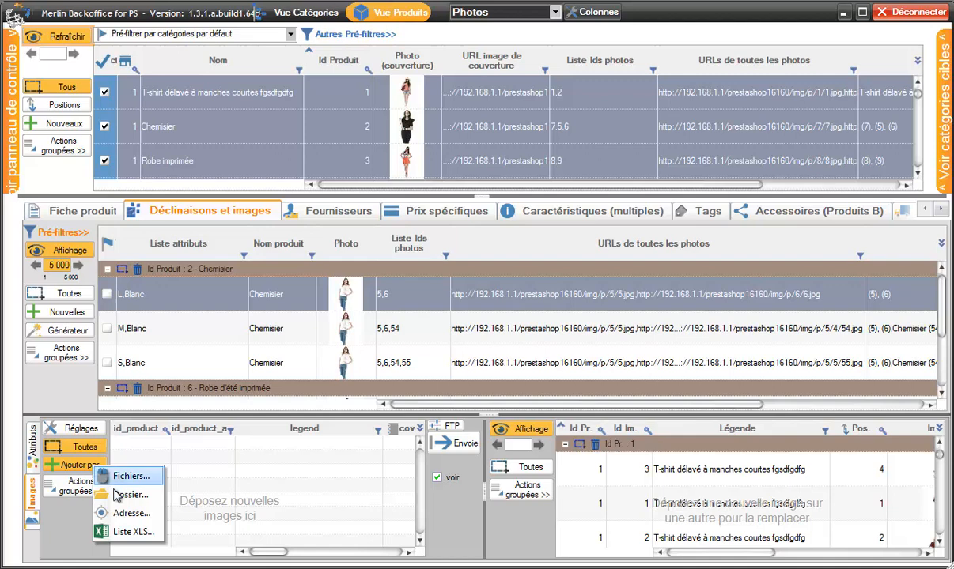
pyautogui.click(126, 496)
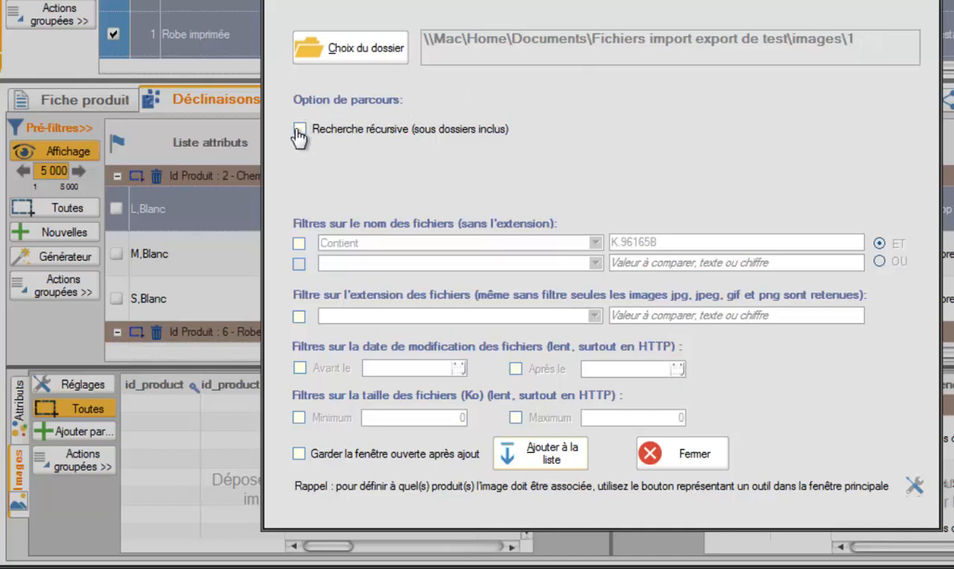
pyautogui.click(550, 458)
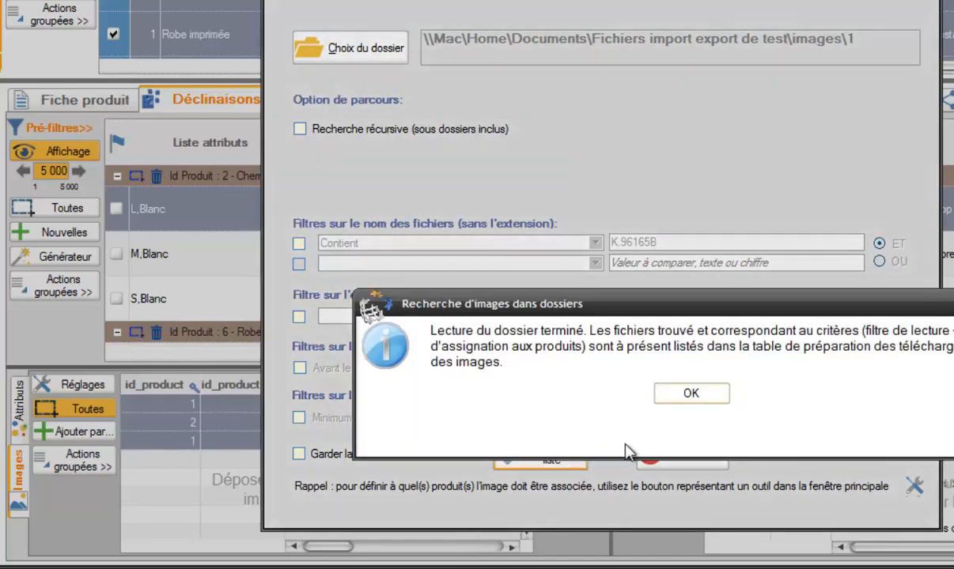
pyautogui.click(691, 396)
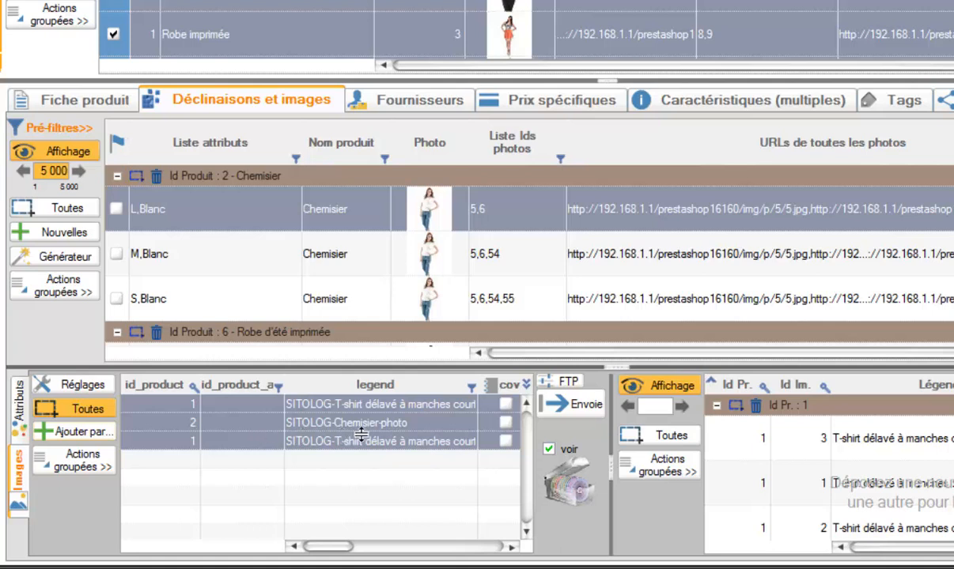
# - Compare the image paths in the import list with the files in folder 1 to check which ones matched a product
pyautogui.moveTo(324, 547); pyautogui.dragTo(462, 547)
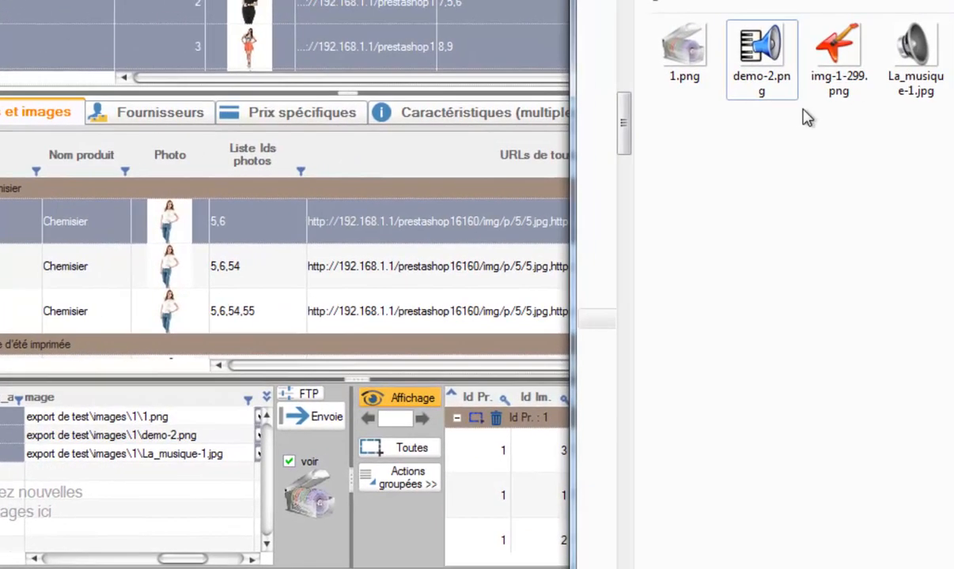
pyautogui.click(846, 83)
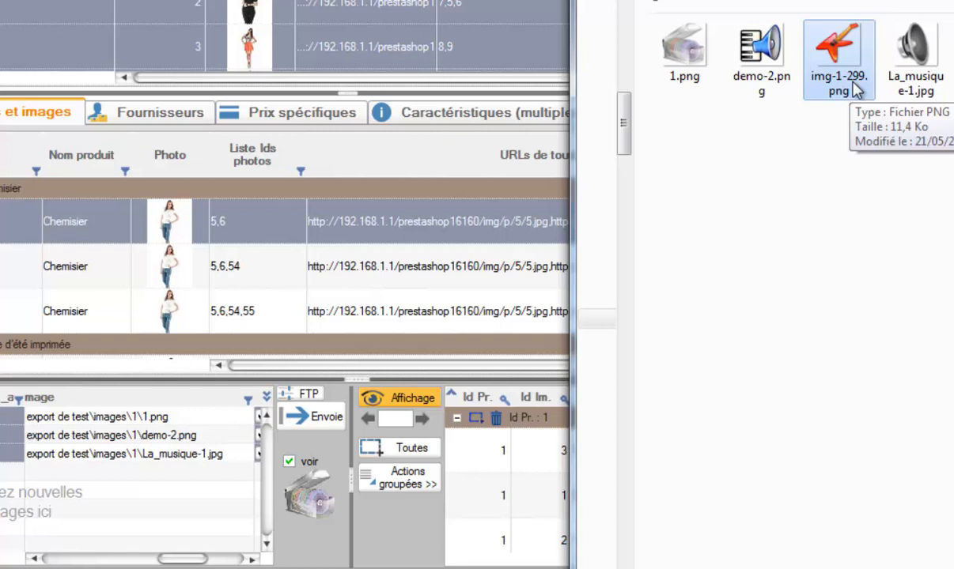
pyautogui.click(686, 57)
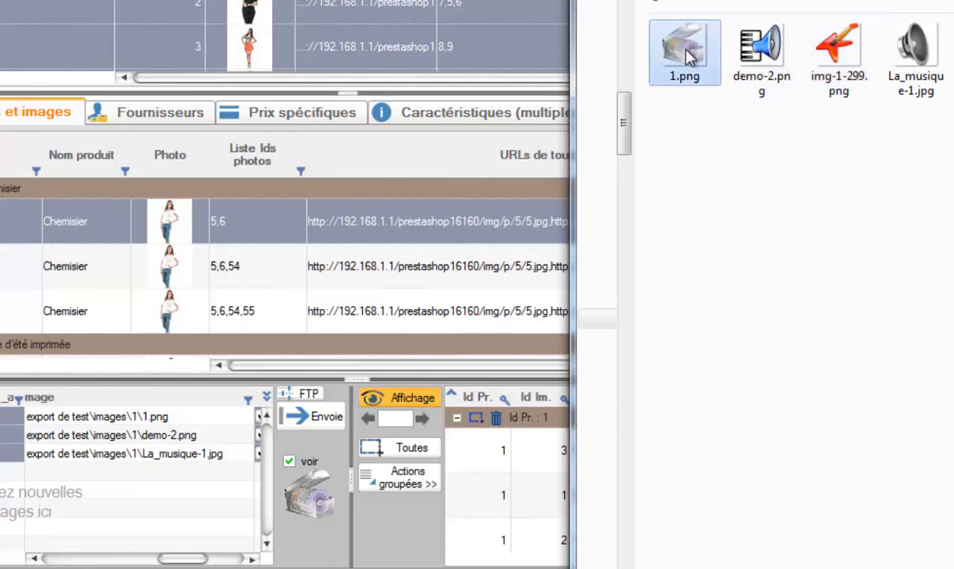
pyautogui.click(919, 70)
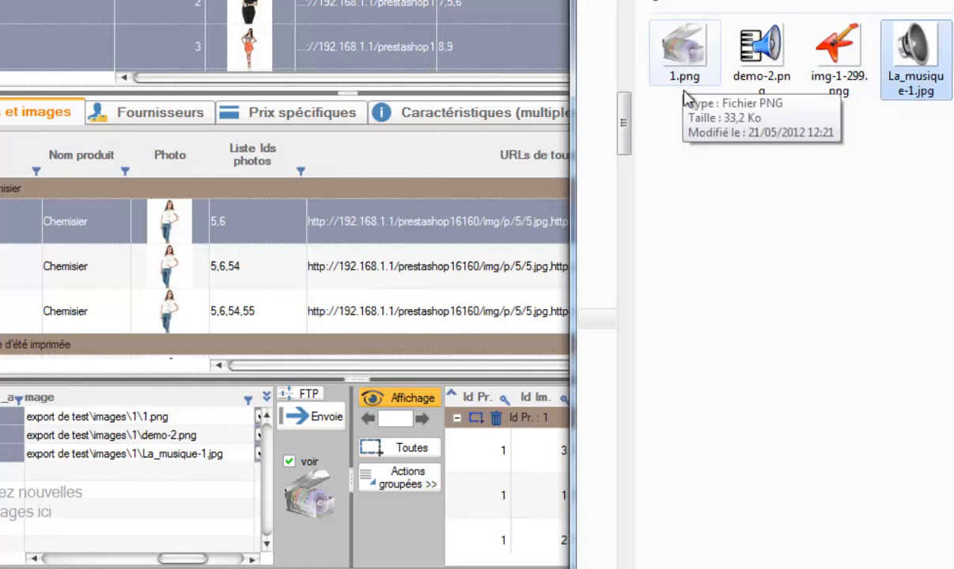
pyautogui.click(769, 83)
pyautogui.moveTo(771, 87); pyautogui.dragTo(0, 444)
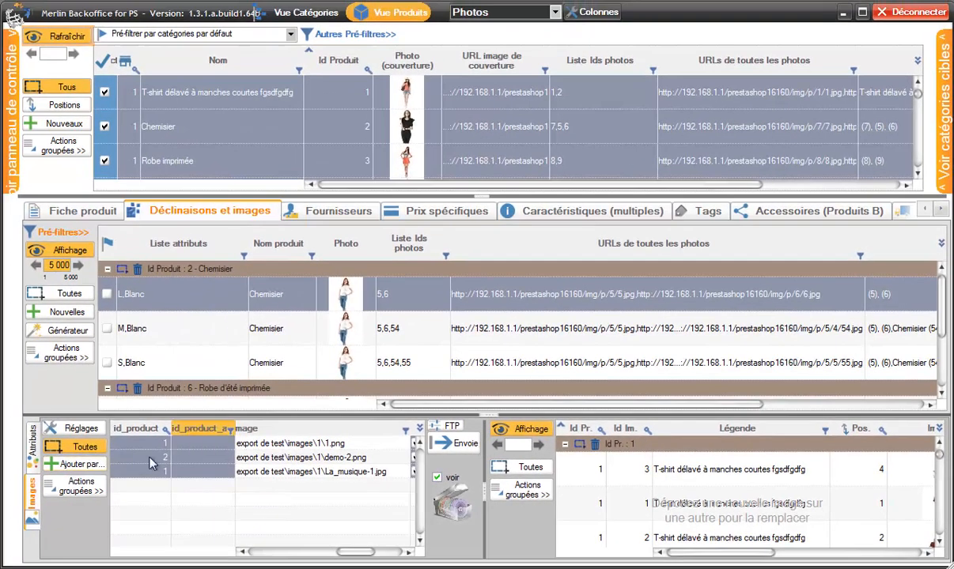
# - Send the listed images to the shop and set the assignment rule to "Assigner toutes les images à tous les produits actuellement sélectionnés"
pyautogui.click(448, 444)
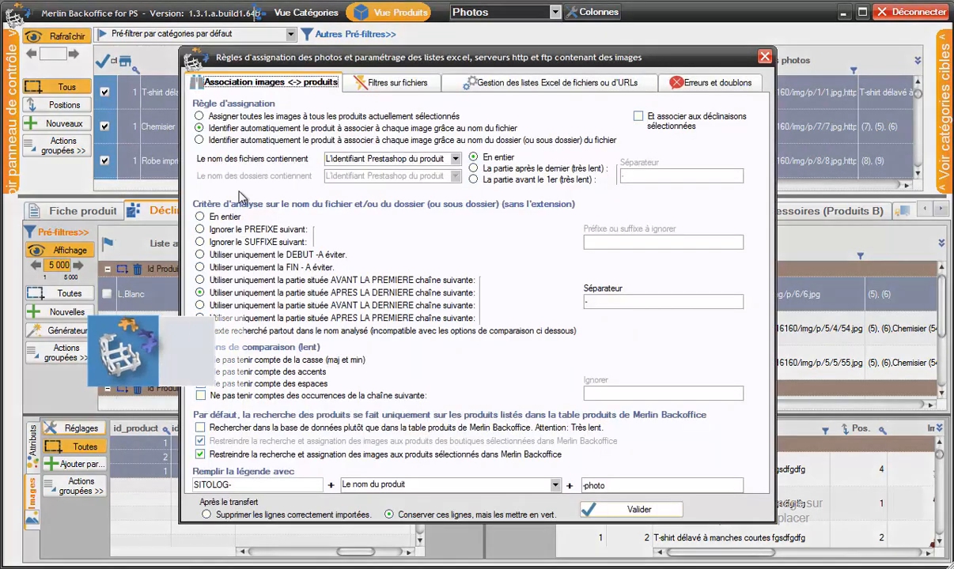
pyautogui.click(200, 116)
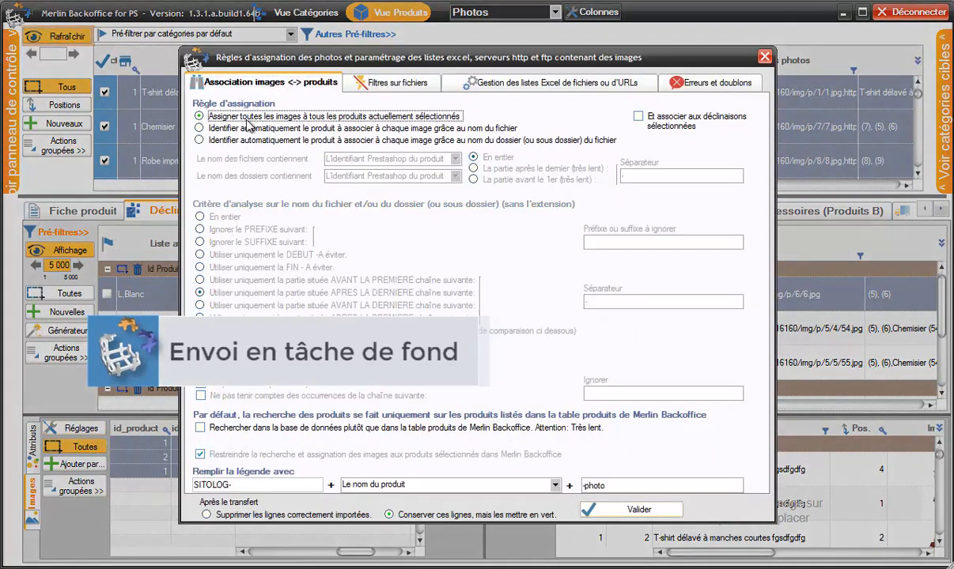
pyautogui.click(637, 510)
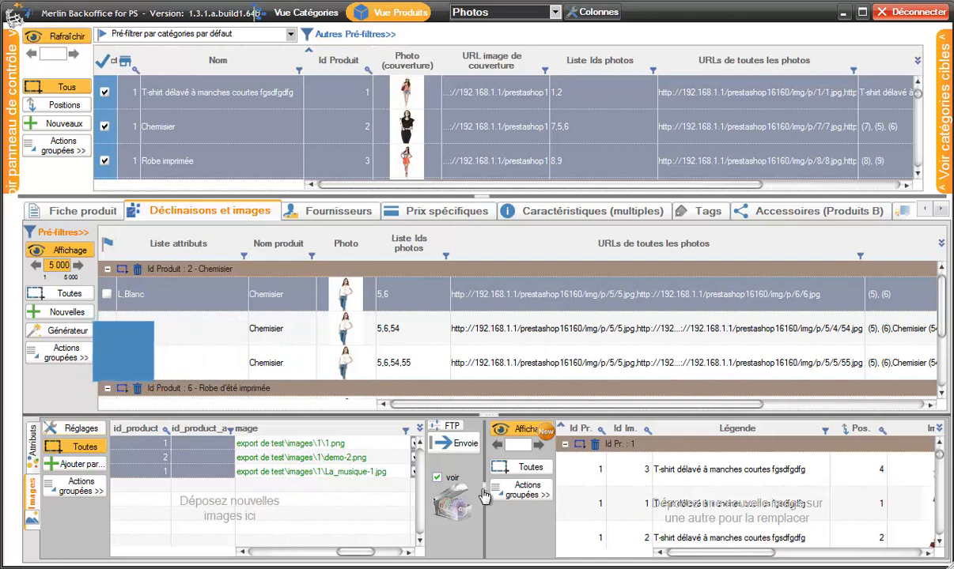
# - Add all images from the Lot images folder to the import list for the T-shirt product with id 1 and send them
pyautogui.moveTo(485, 497); pyautogui.dragTo(549, 485)
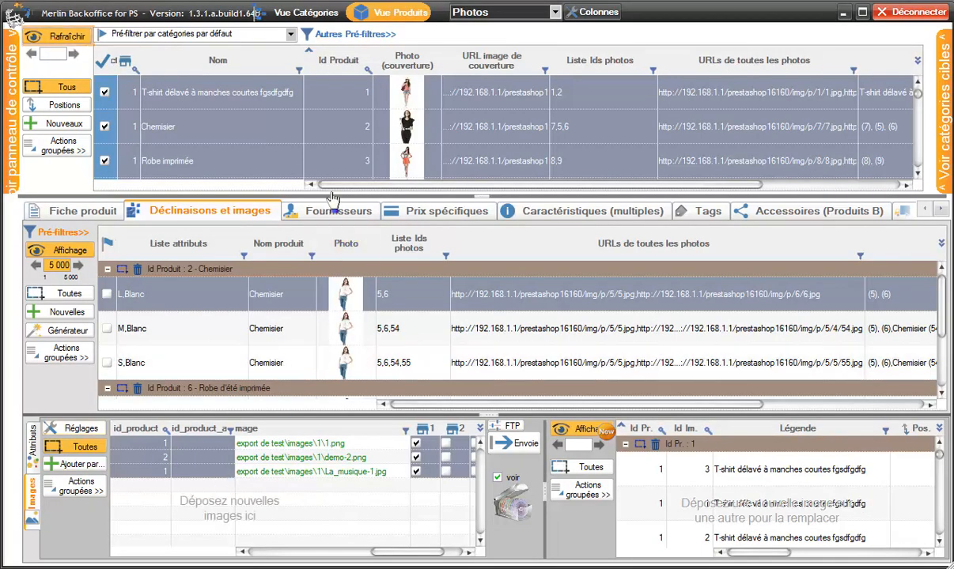
pyautogui.click(230, 91)
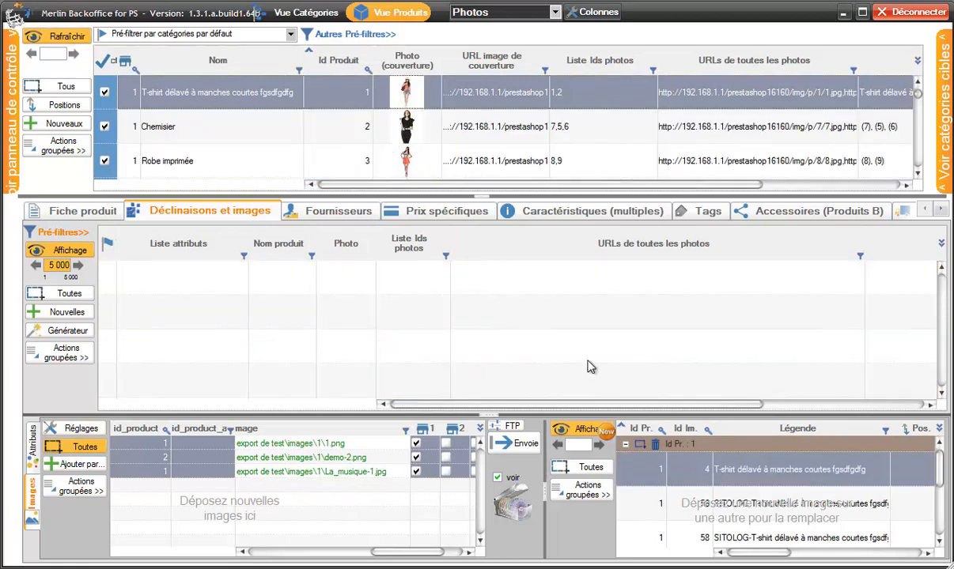
pyautogui.hotkey('alt', 'Tab')
pyautogui.moveTo(743, 160); pyautogui.dragTo(186, 486)
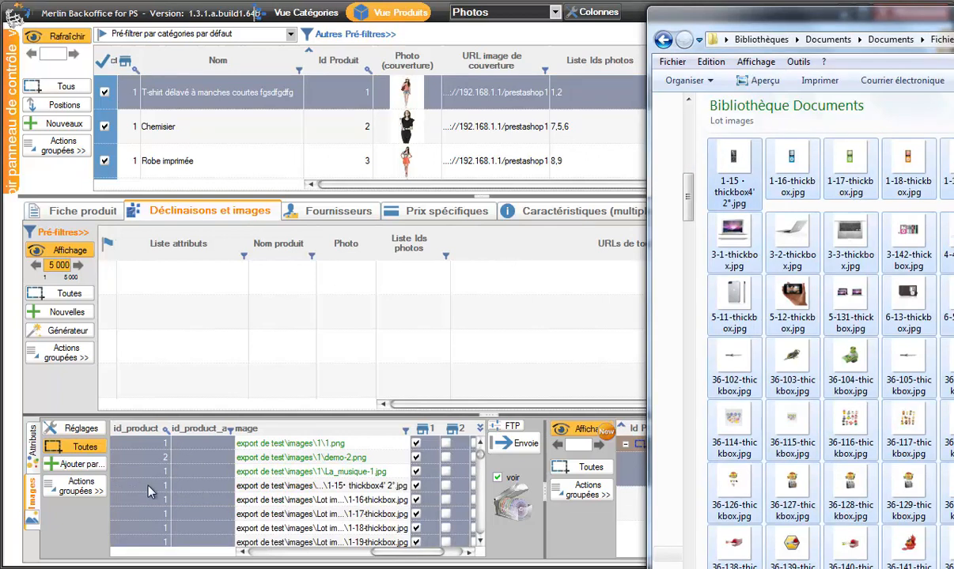
pyautogui.click(516, 446)
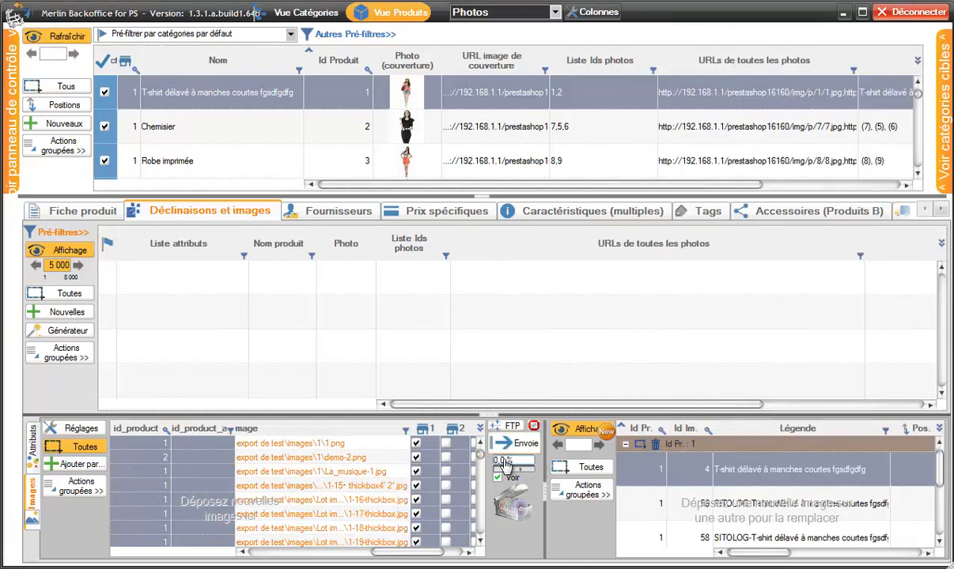
# - Add the images from 3-3-thickbox.jpg through the 36-140 image for the Chemisier product during the running transfer, and send them
pyautogui.click(347, 124)
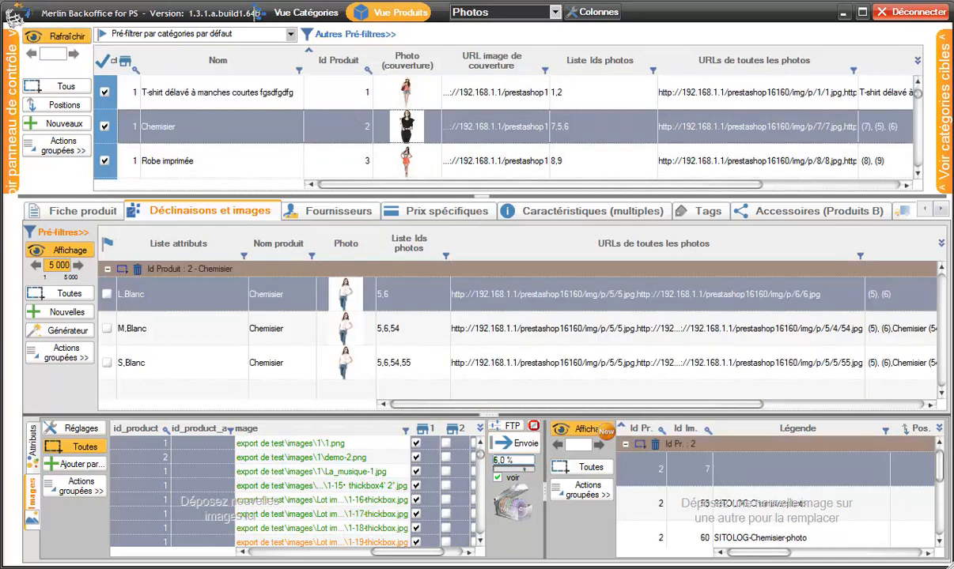
pyautogui.hotkey('alt', 'Tab')
pyautogui.click(850, 241)
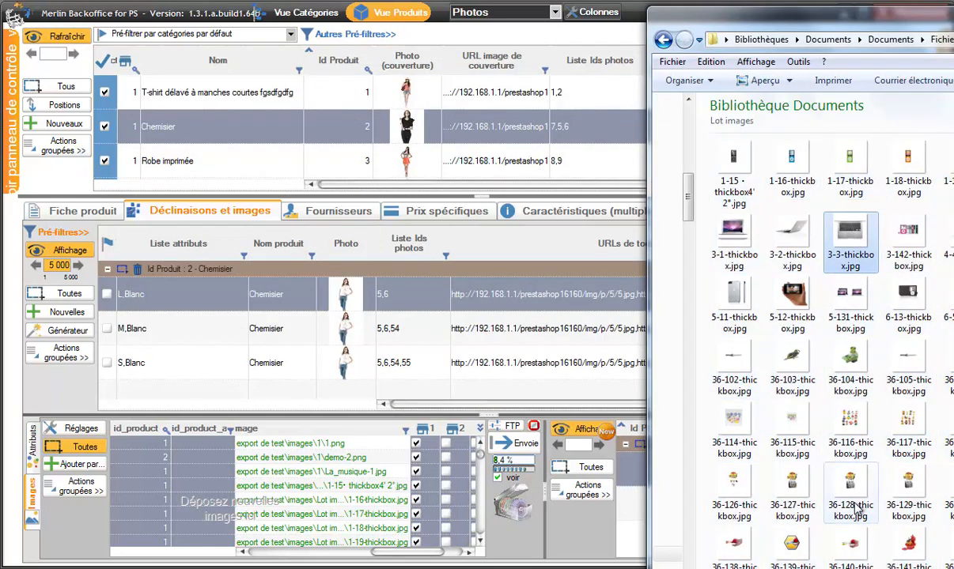
pyautogui.keyDown('shift'); pyautogui.click(850, 544); pyautogui.keyUp('shift')
pyautogui.moveTo(830, 238); pyautogui.dragTo(221, 479)
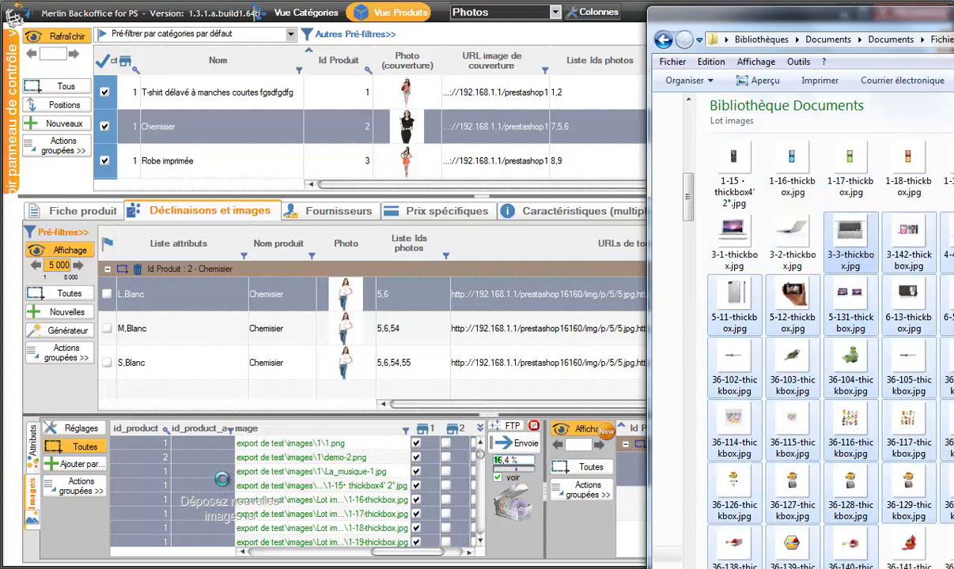
pyautogui.click(481, 470)
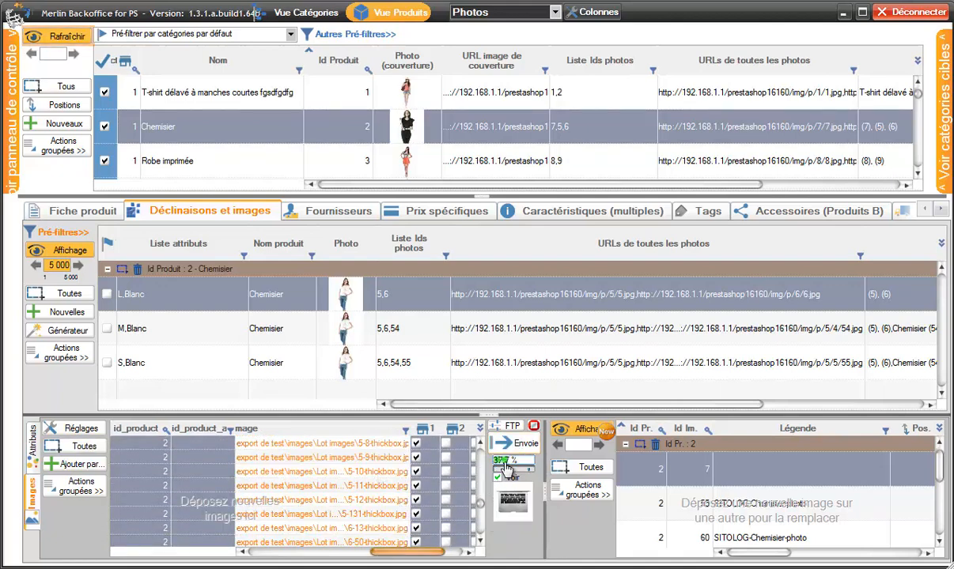
pyautogui.moveTo(488, 471)
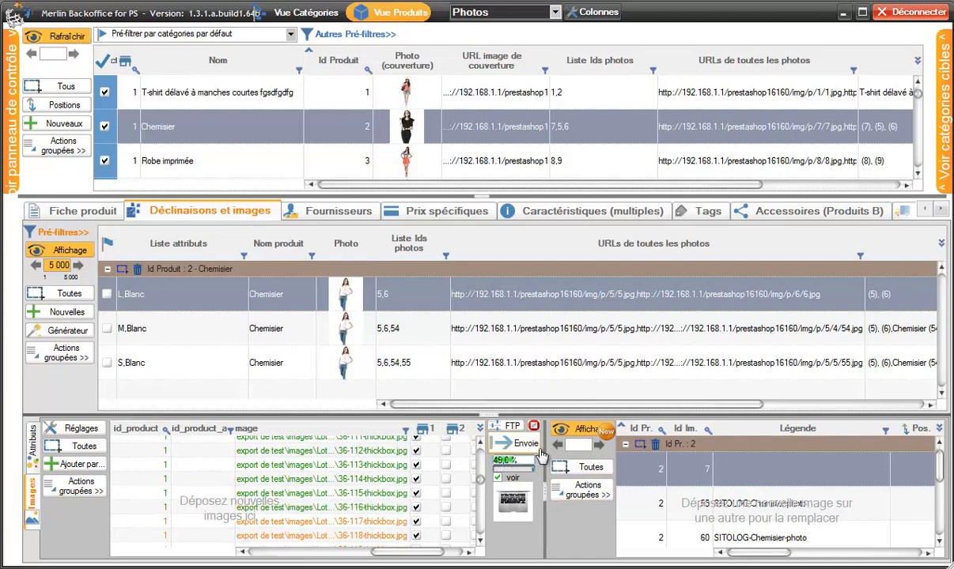
pyautogui.click(310, 93)
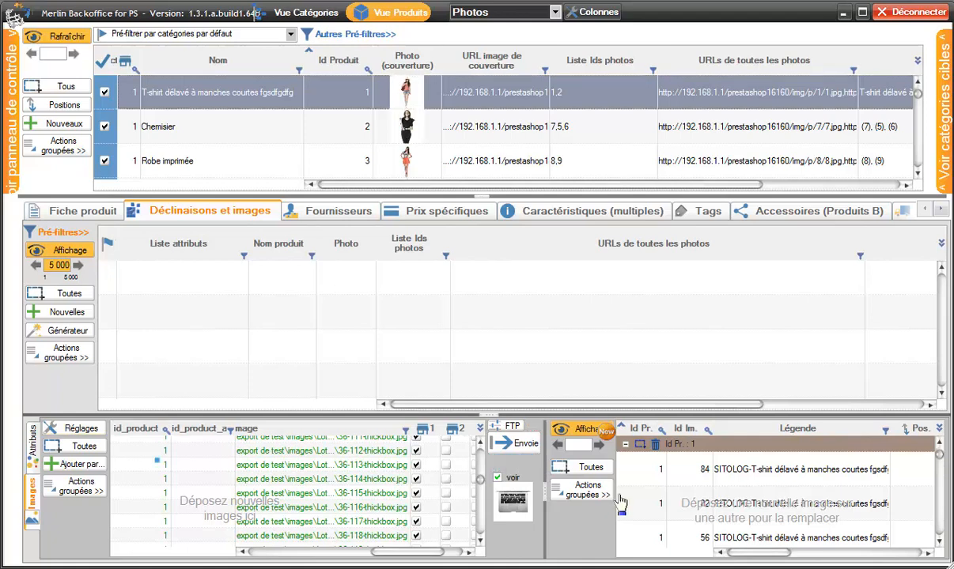
# - Open the file filter settings of the assignment rules and examine the file-name and file-extension filter options
pyautogui.click(82, 429)
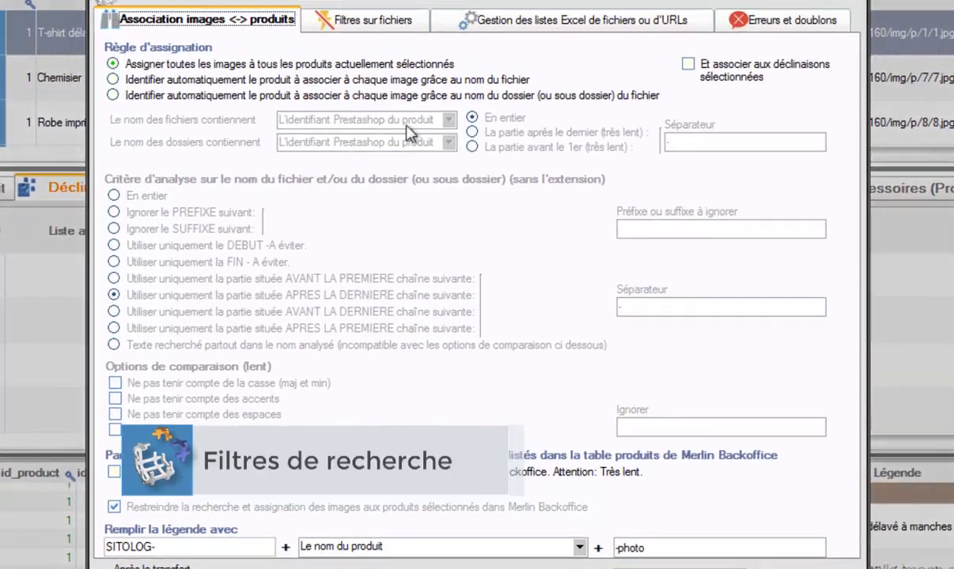
pyautogui.click(388, 24)
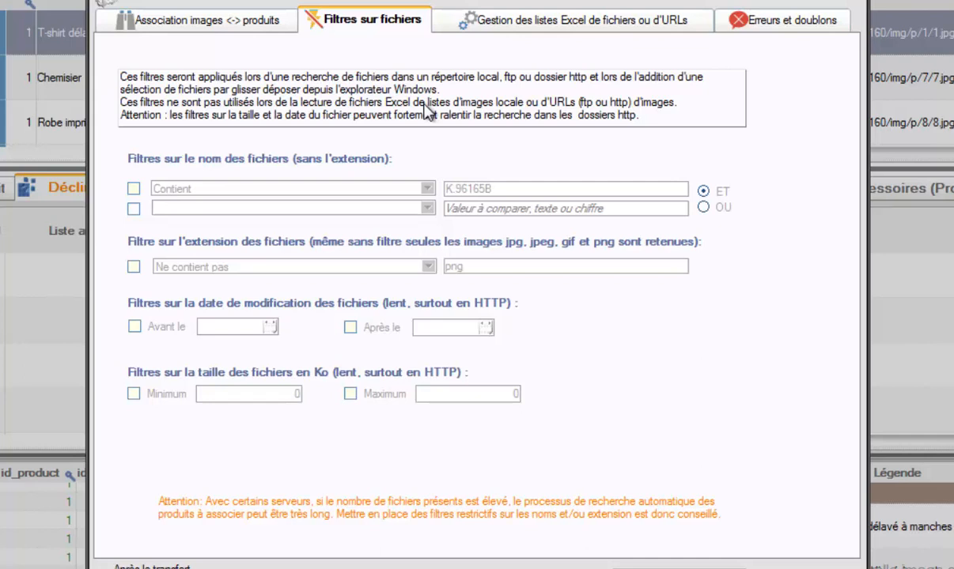
pyautogui.click(133, 188)
pyautogui.click(427, 189)
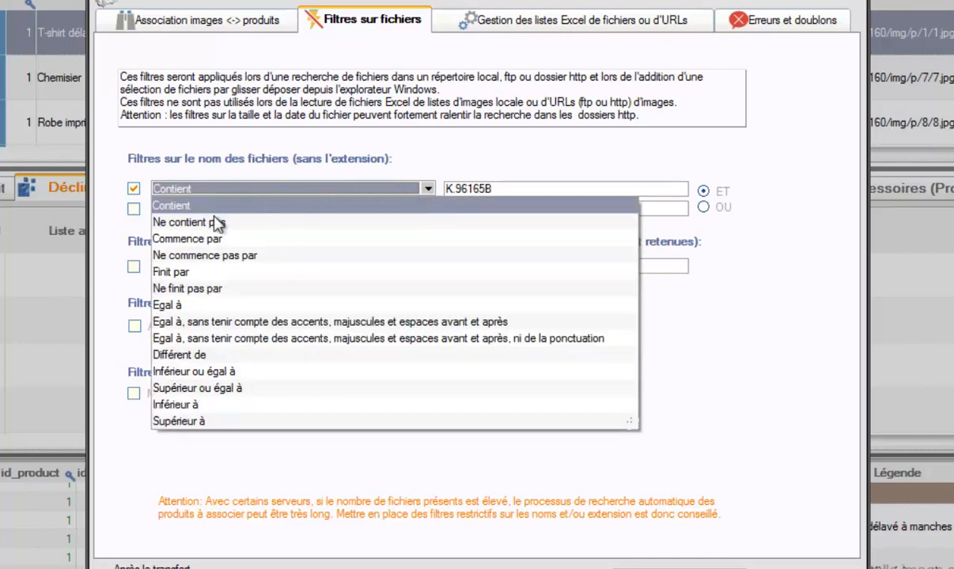
pyautogui.click(456, 167)
pyautogui.click(133, 188)
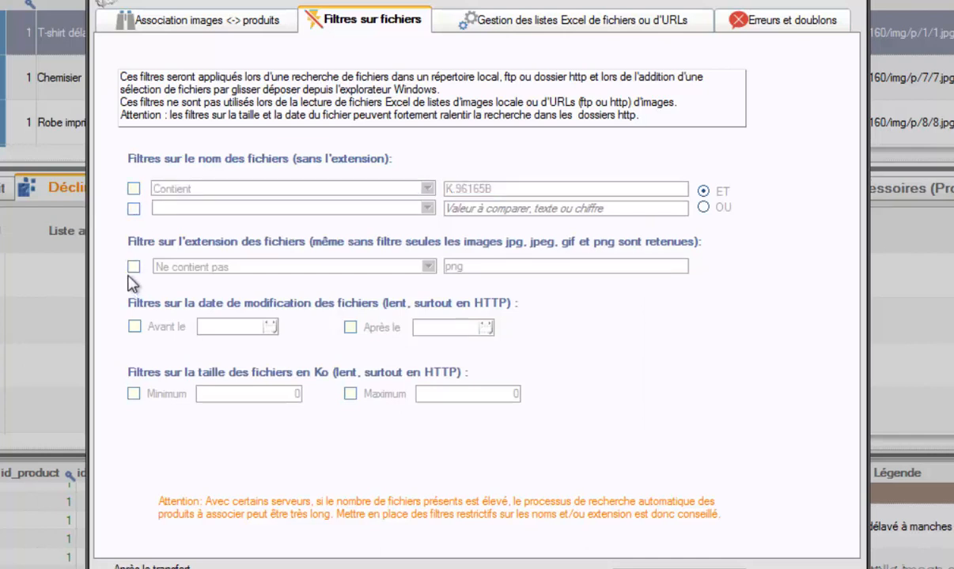
pyautogui.click(133, 268)
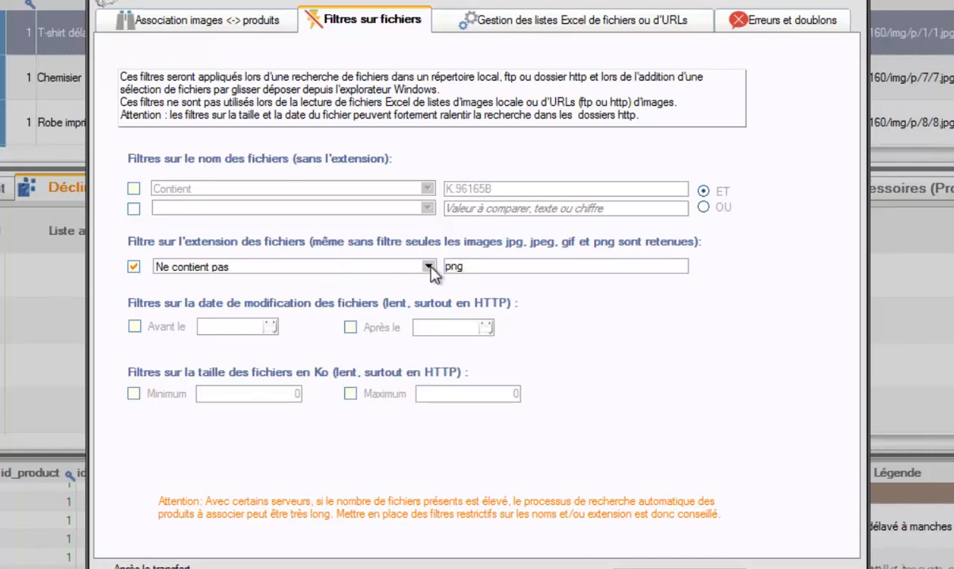
pyautogui.click(131, 268)
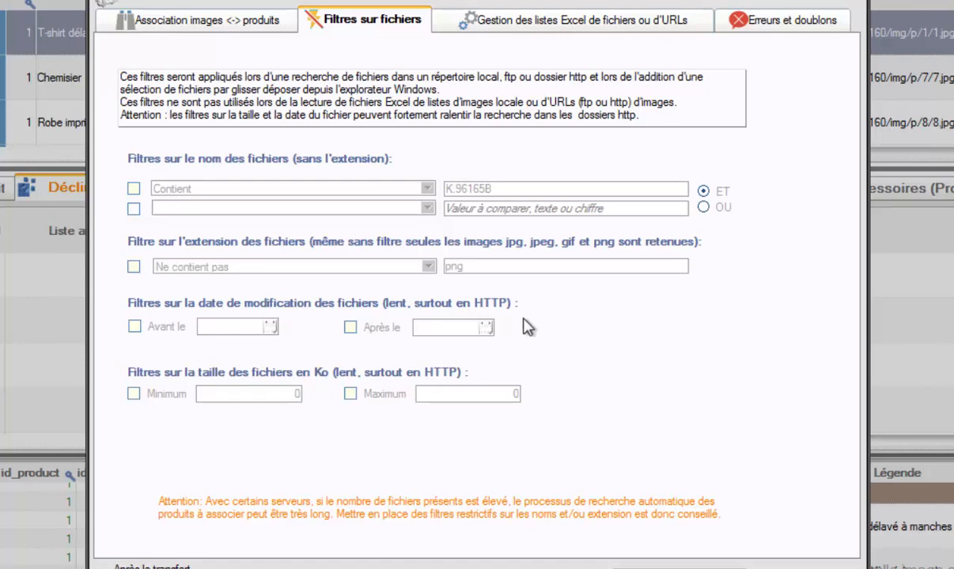
# - Examine the "Avant le" and "Après le" modification-date filters and the reading options for Excel lists of files or URLs
pyautogui.click(135, 328)
pyautogui.click(270, 327)
pyautogui.click(271, 330)
pyautogui.click(350, 328)
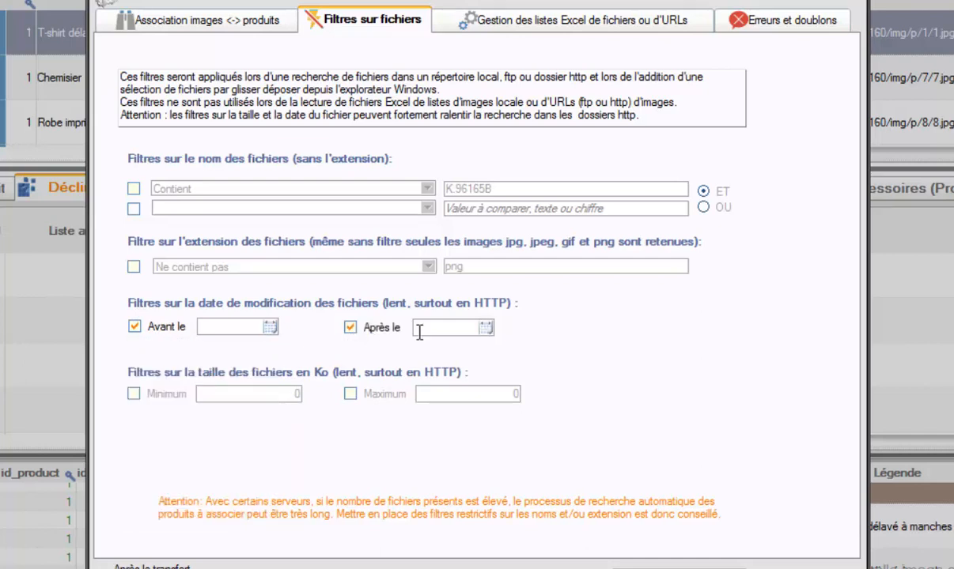
pyautogui.click(488, 331)
pyautogui.click(489, 332)
pyautogui.click(350, 328)
pyautogui.click(132, 328)
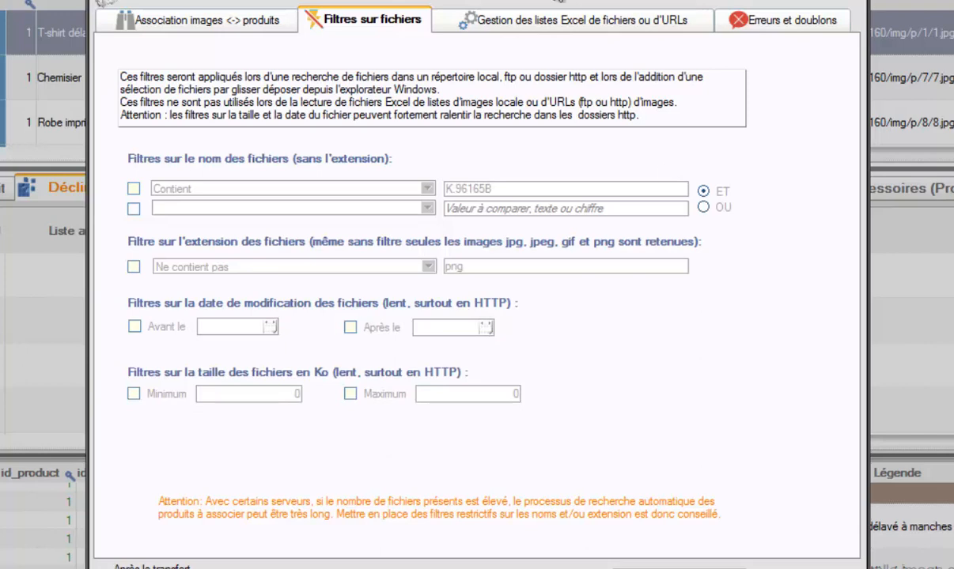
pyautogui.click(543, 24)
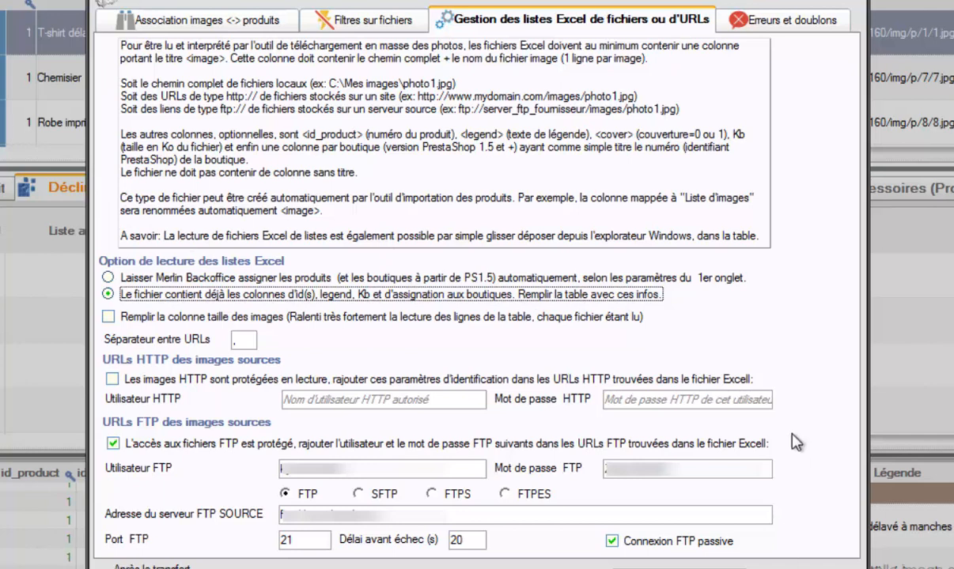
# - Set error handling to "Continuer avec le produit suivant de la même série" and same-name files to "Ne jamais l'associer au produit"
pyautogui.click(797, 22)
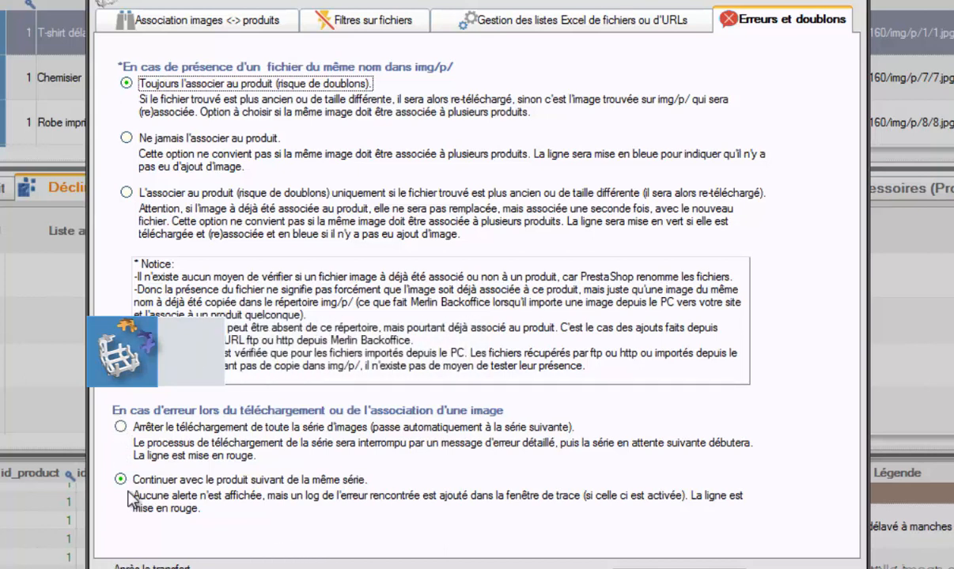
pyautogui.click(121, 427)
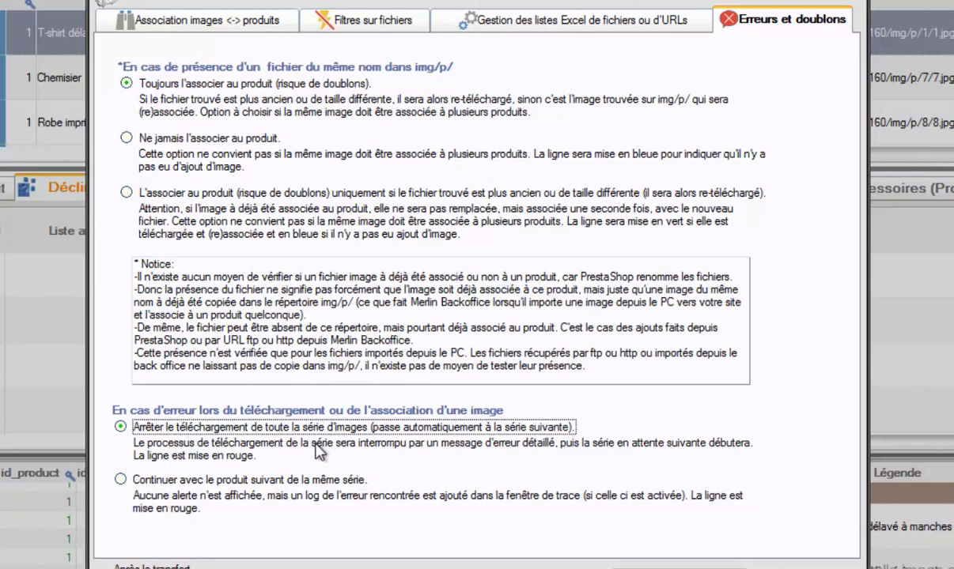
pyautogui.click(120, 479)
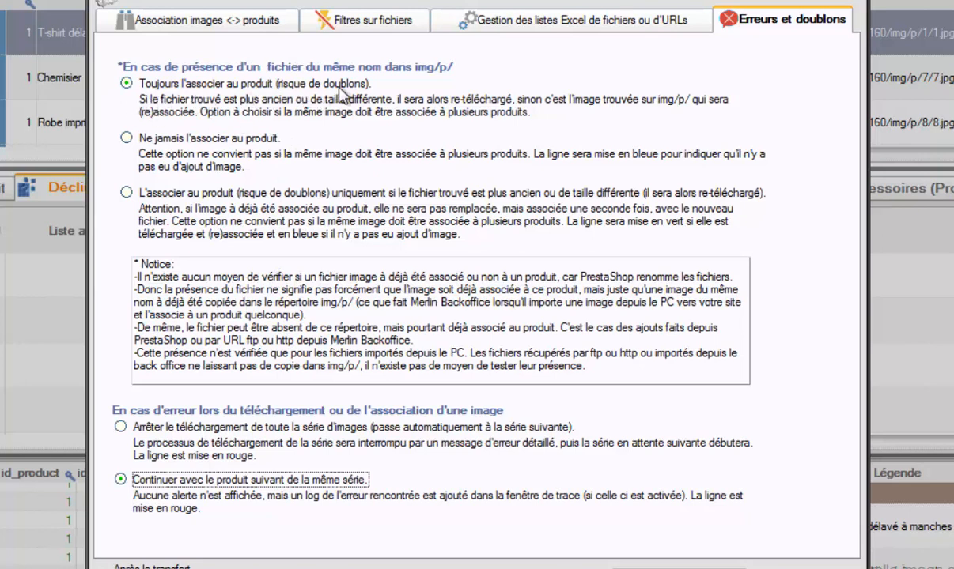
pyautogui.click(122, 136)
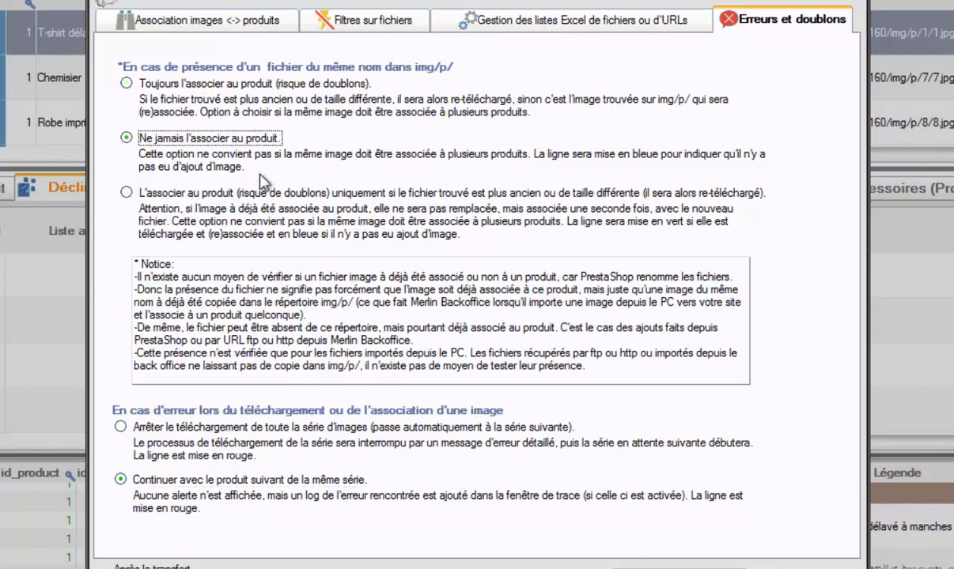
# - Set same-name files to be associated with the product only if the found file is older or differs in size, and validate the rules
pyautogui.click(127, 192)
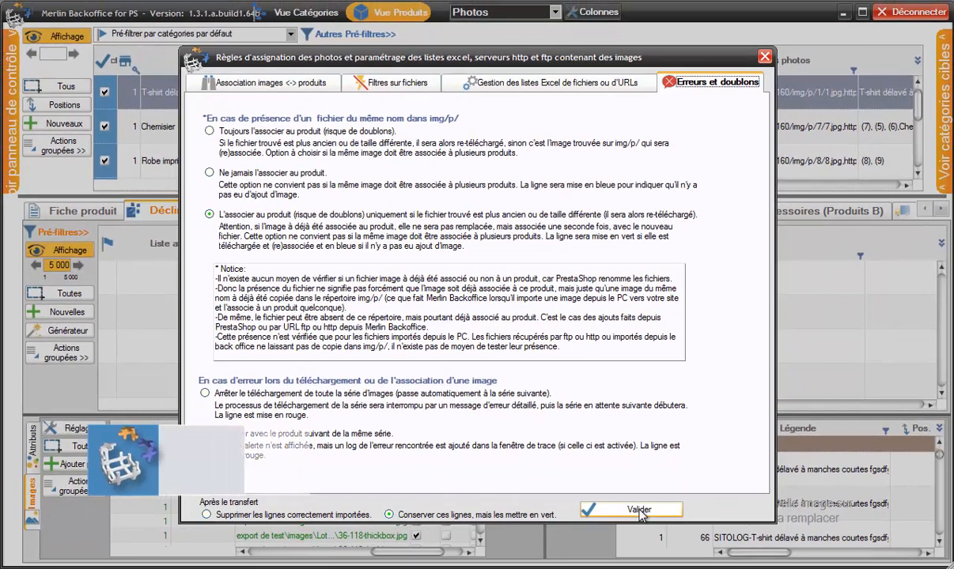
pyautogui.click(638, 510)
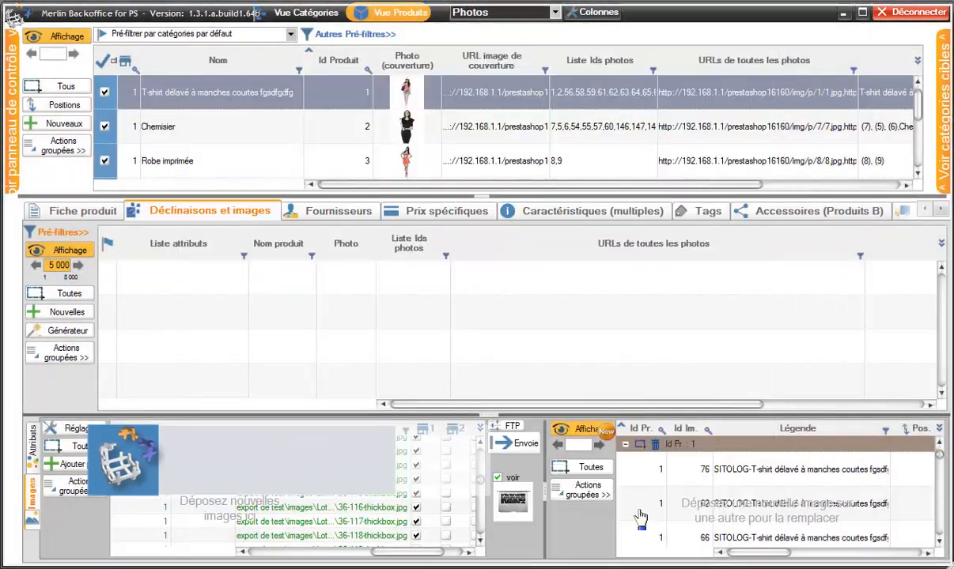
# - Switch to the category logo images and open the image-to-category association rules
pyautogui.click(305, 13)
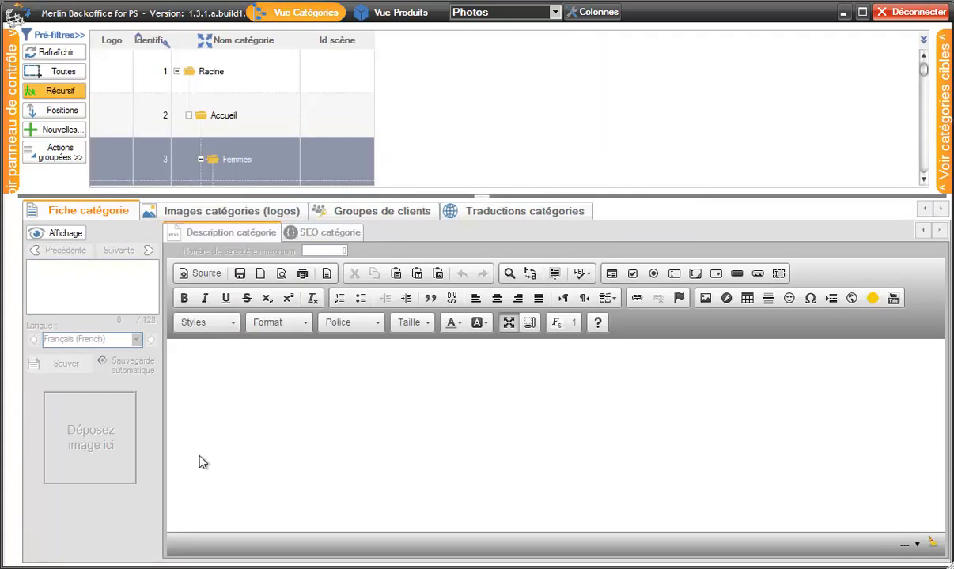
pyautogui.click(219, 217)
pyautogui.moveTo(640, 387); pyautogui.dragTo(488, 388)
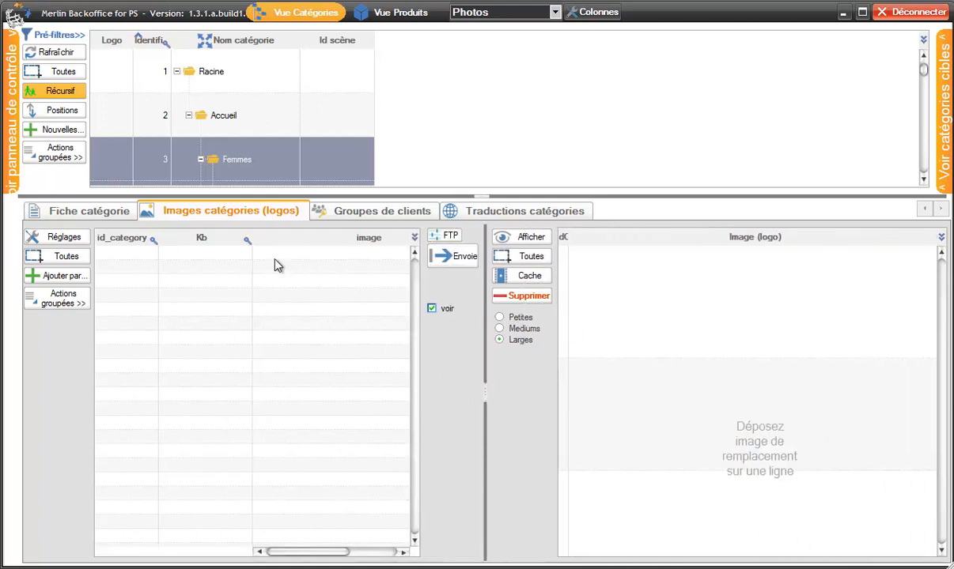
pyautogui.click(70, 240)
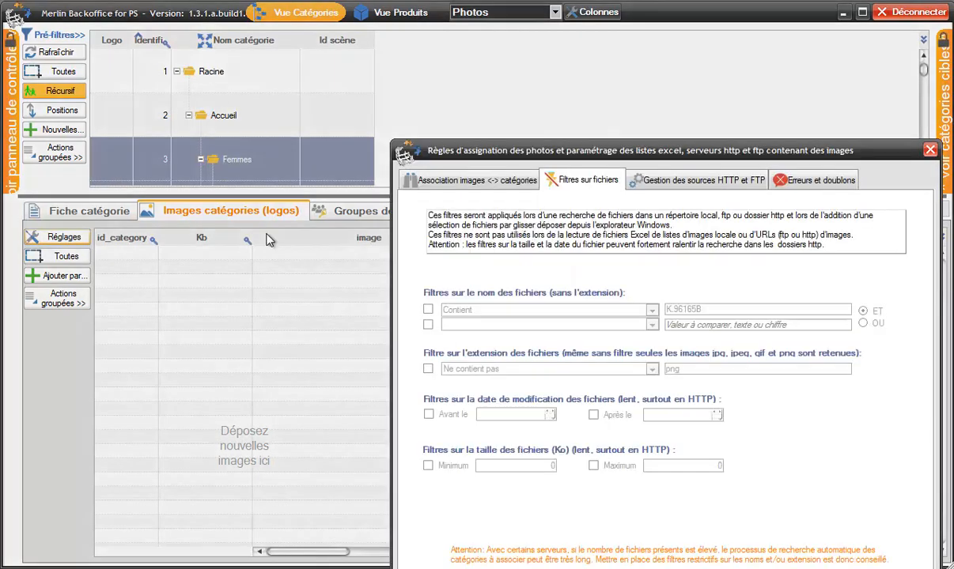
pyautogui.click(499, 180)
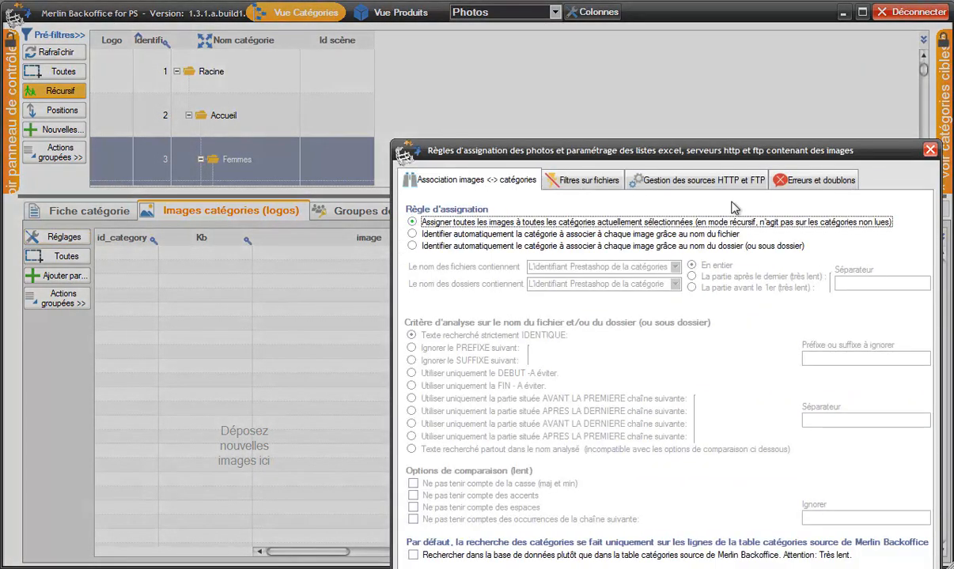
pyautogui.moveTo(826, 156); pyautogui.dragTo(715, 87)
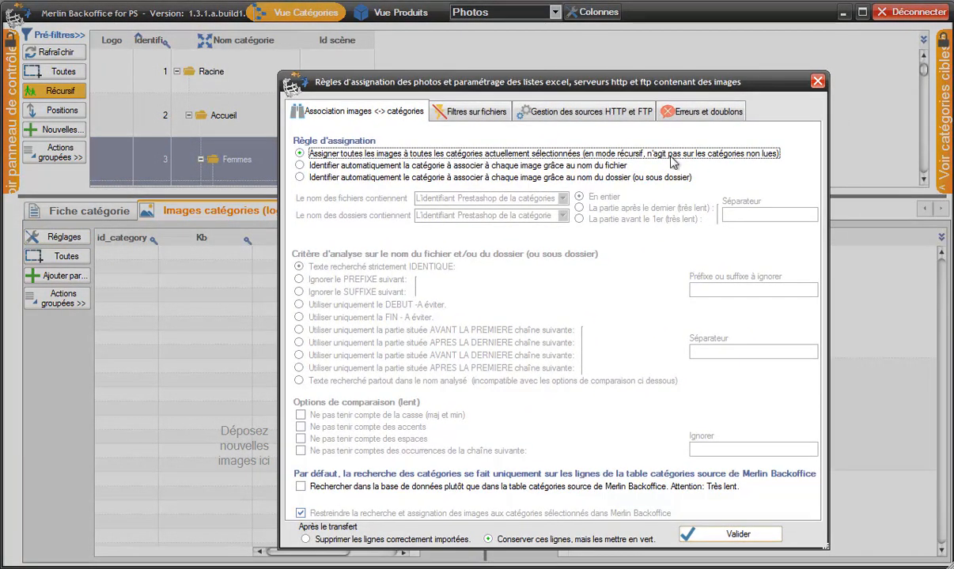
# - Examine automatic category identification by file name and the sources available for adding category images
pyautogui.click(311, 165)
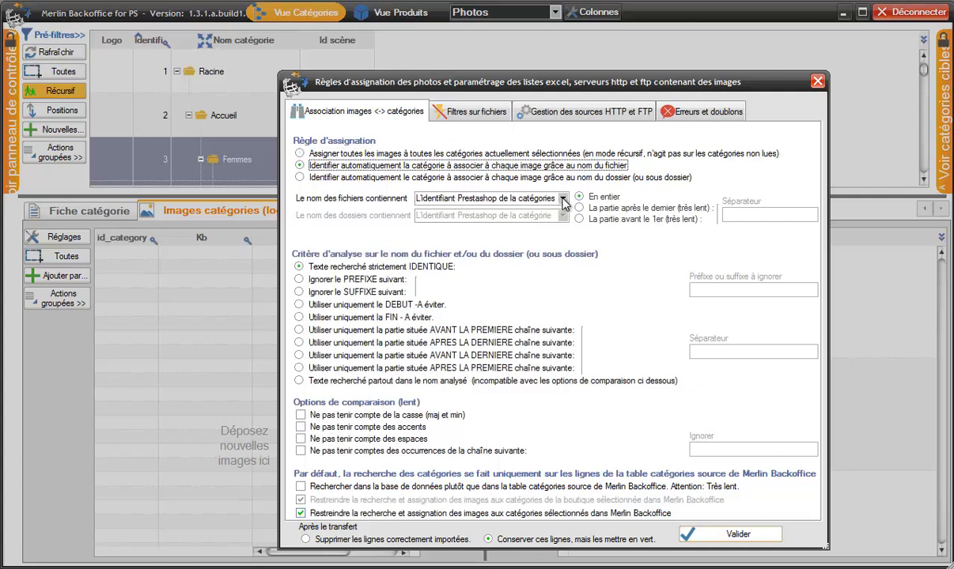
pyautogui.click(526, 199)
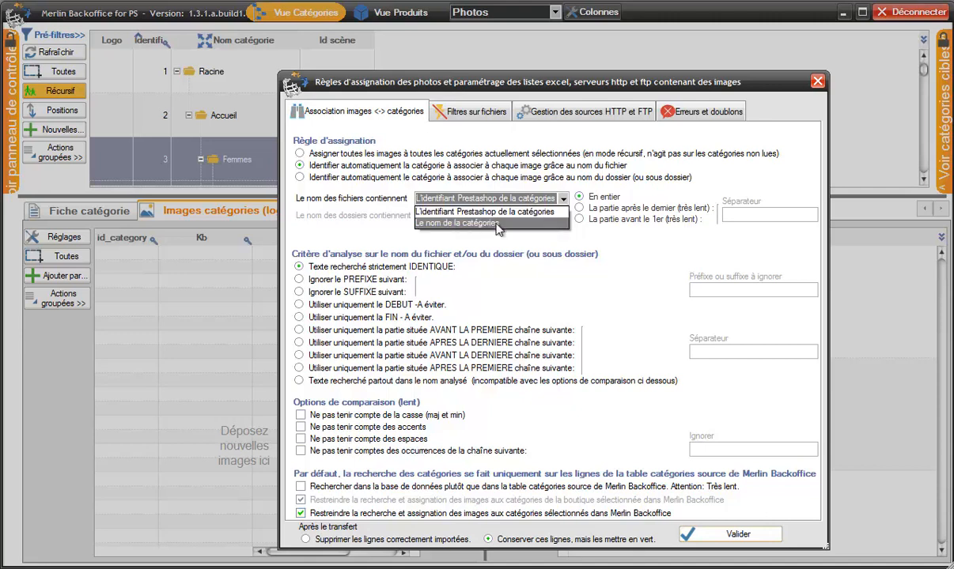
pyautogui.click(562, 200)
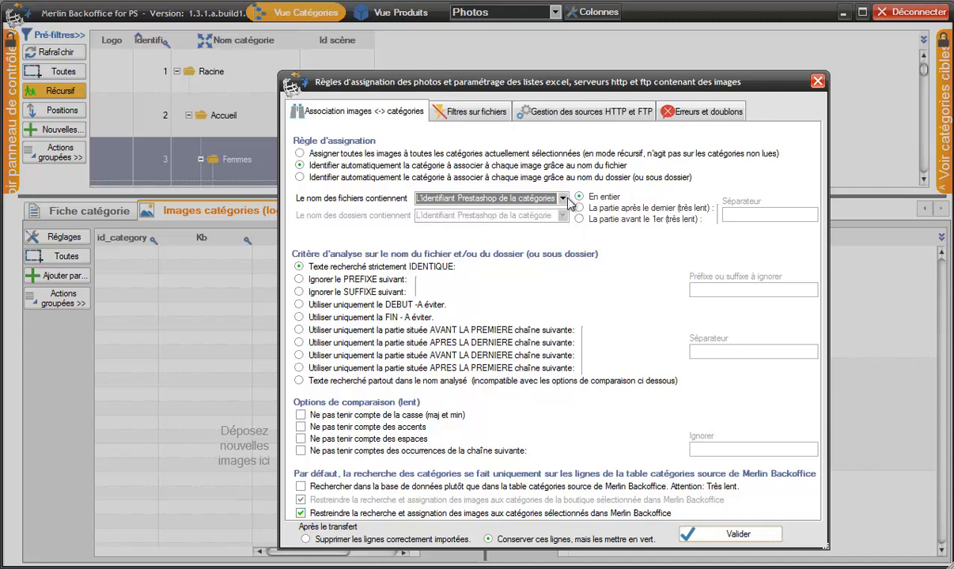
pyautogui.click(766, 70)
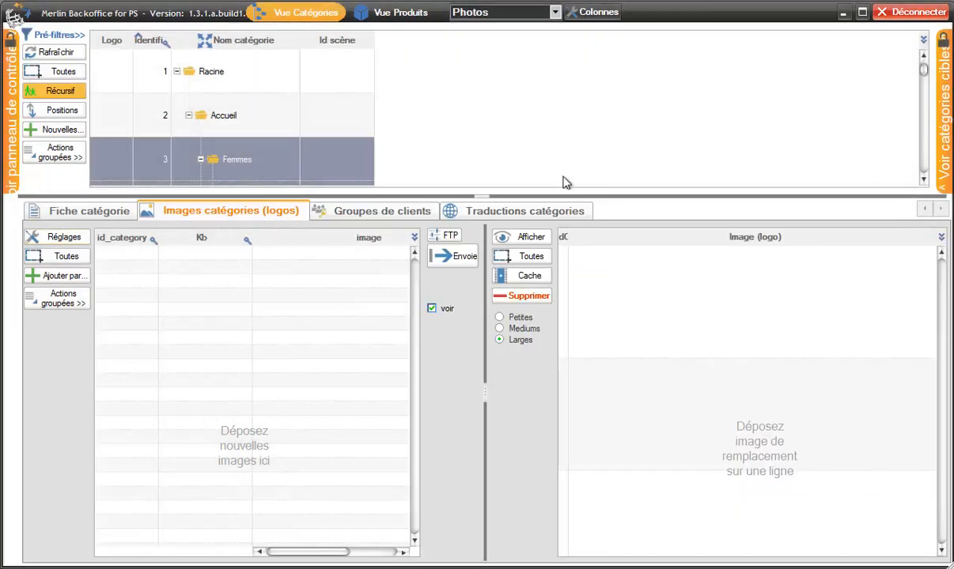
pyautogui.click(59, 276)
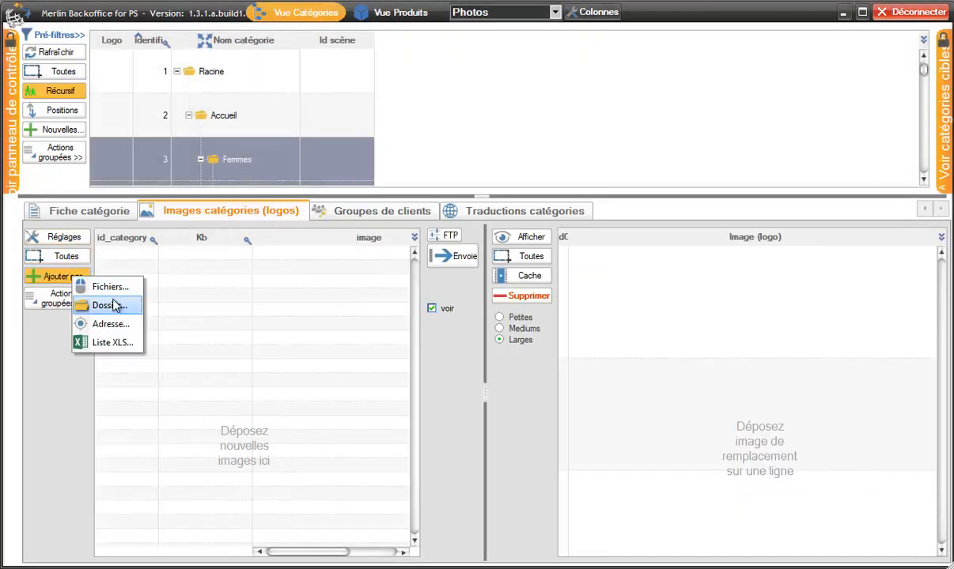
# - In the list import tool, expand the data file stage of the "Import photos" source and open the file's local copy
pyautogui.click(65, 379)
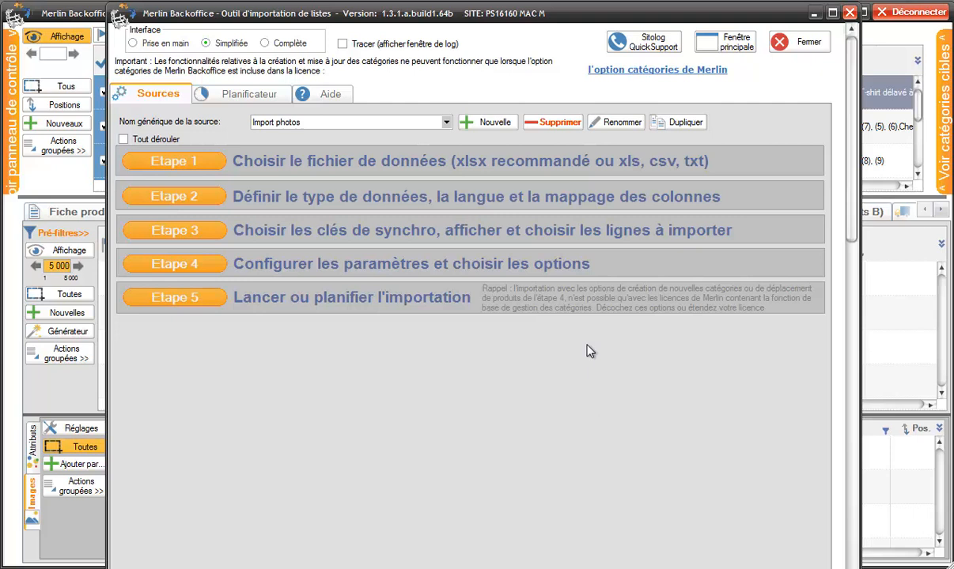
pyautogui.click(188, 158)
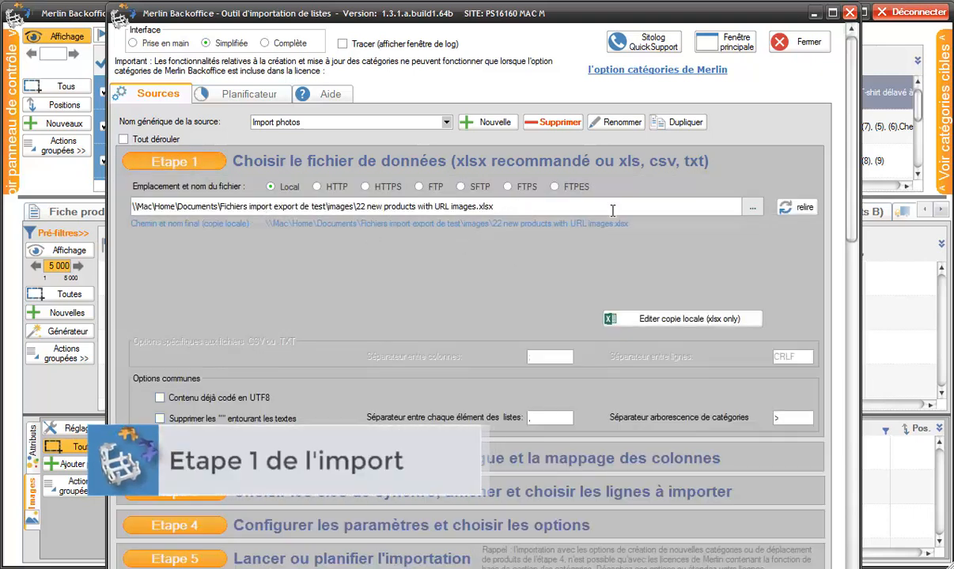
pyautogui.click(679, 321)
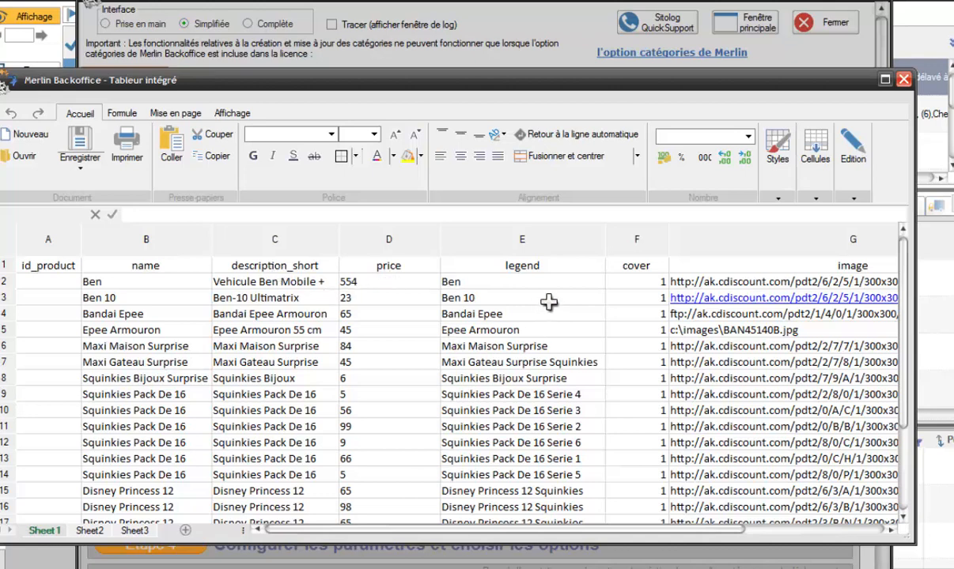
# - Examine the HTTP, FTP and local path formats in the image column of the spreadsheet
pyautogui.moveTo(632, 530); pyautogui.dragTo(779, 536)
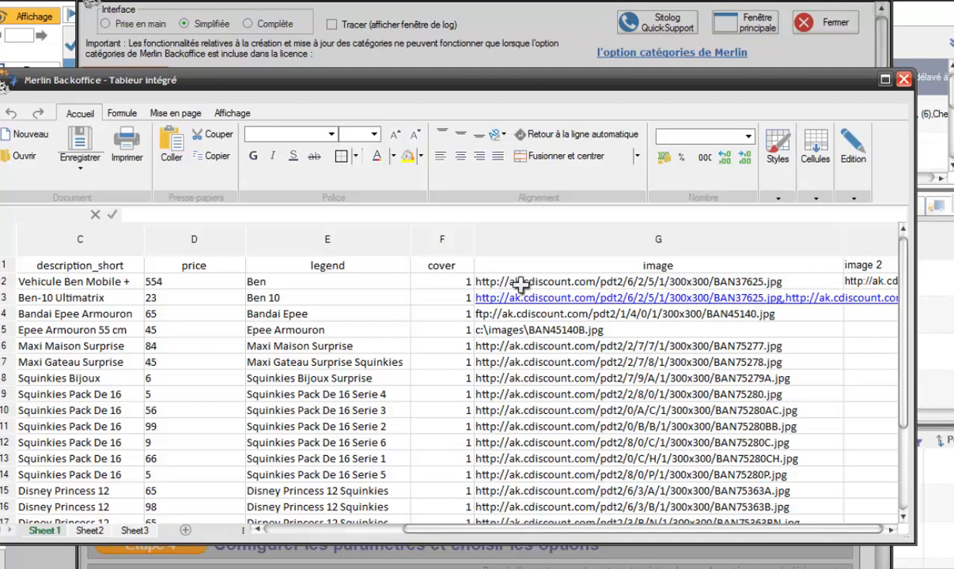
pyautogui.click(599, 281)
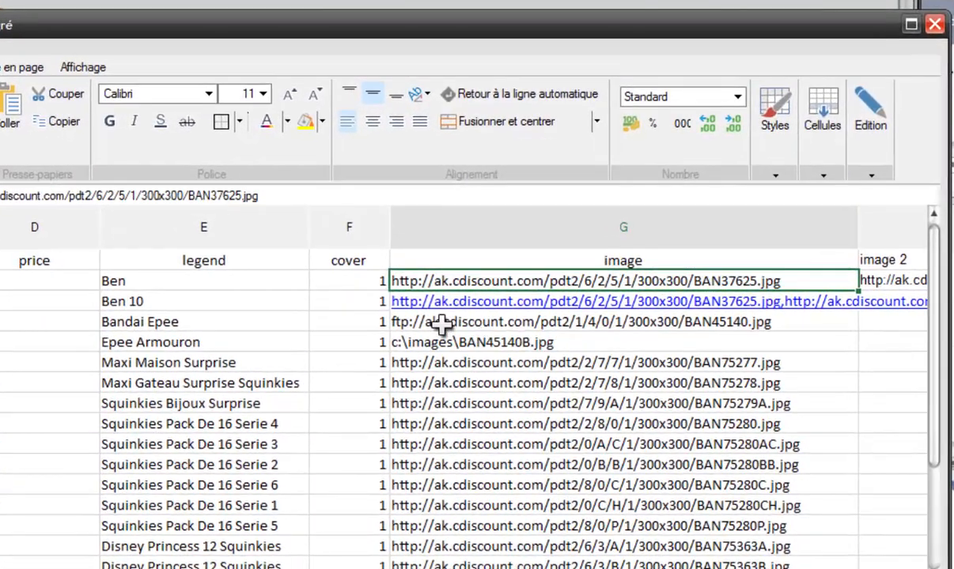
pyautogui.click(441, 323)
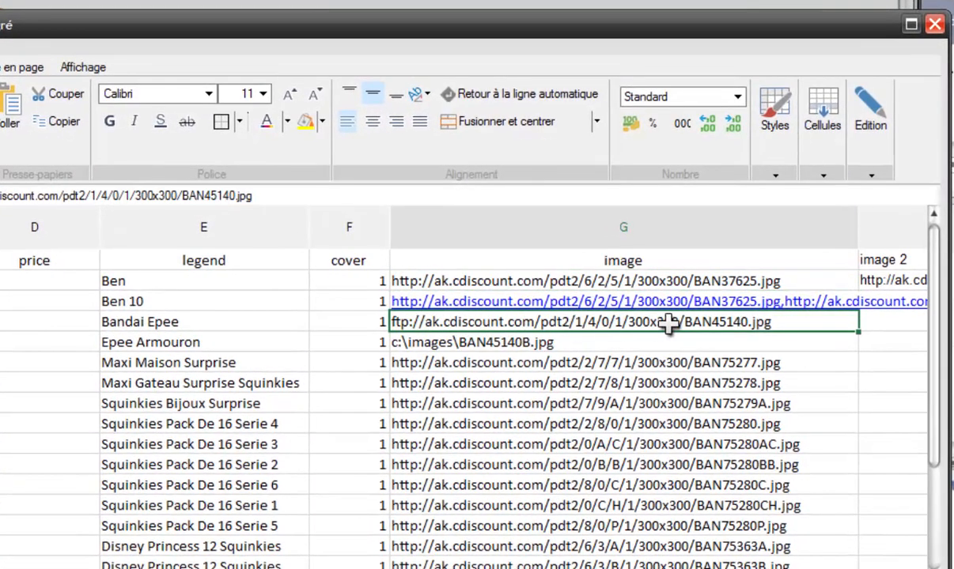
pyautogui.click(463, 342)
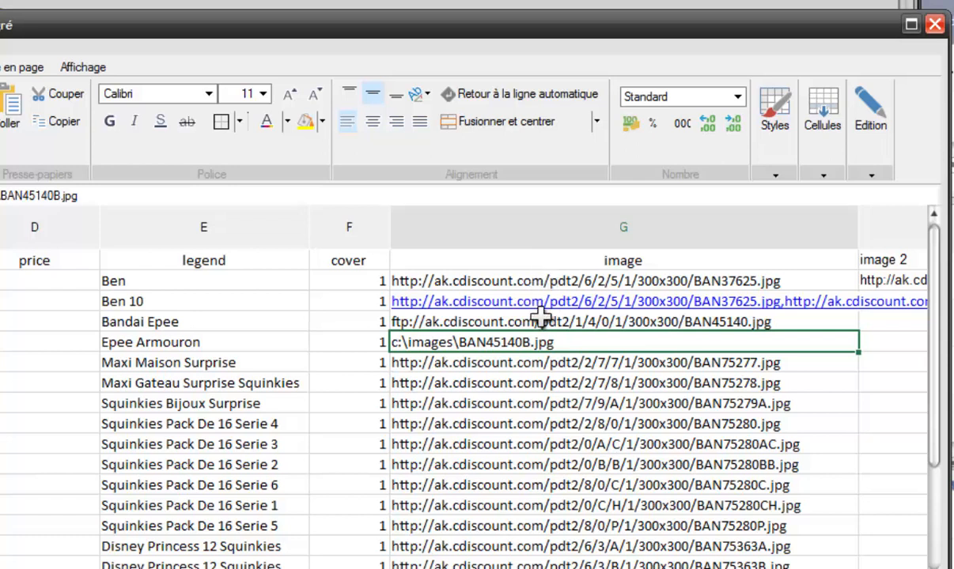
pyautogui.click(542, 281)
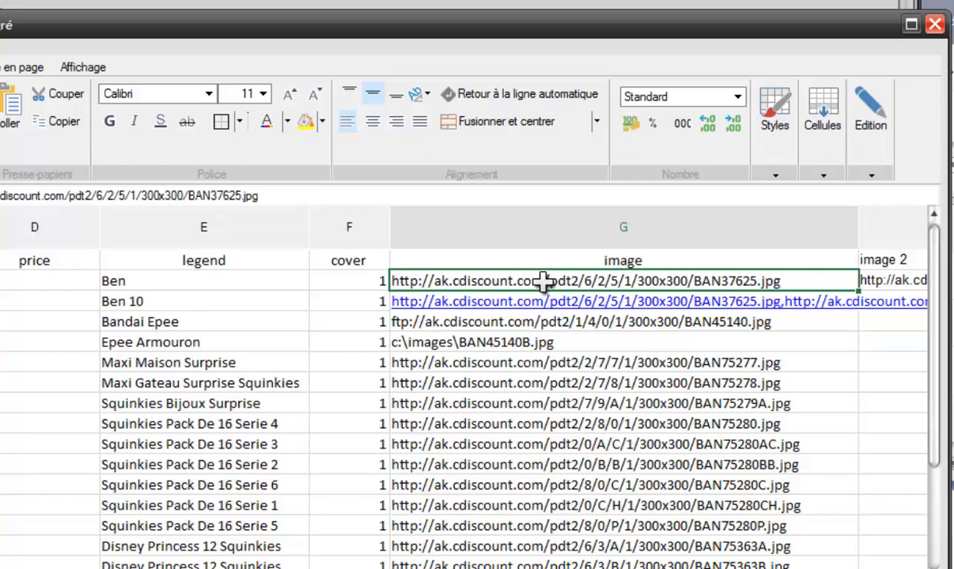
pyautogui.click(510, 320)
pyautogui.click(518, 344)
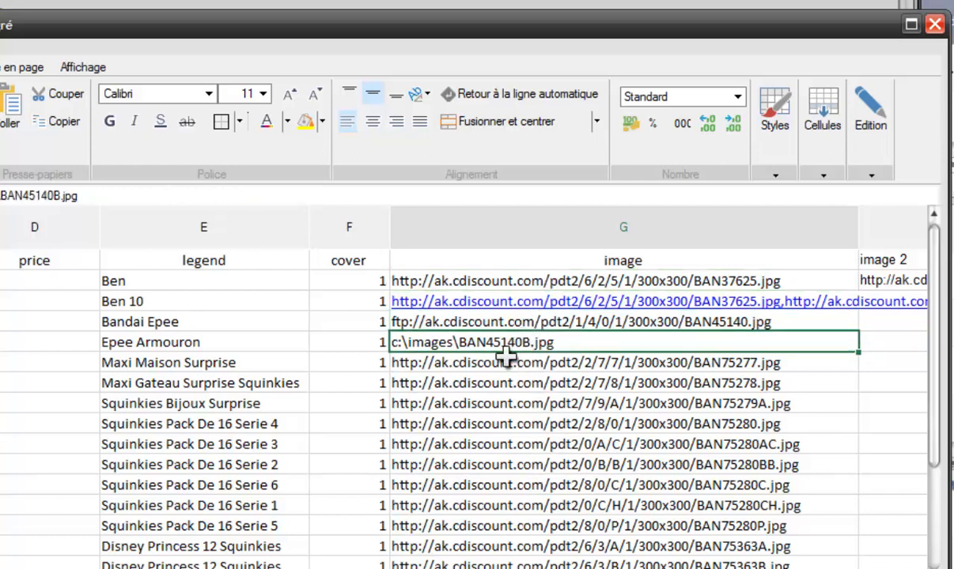
# - Examine the comma-separated URLs in the Ben 10 row and the separate "image 2" column, and close the spreadsheet
pyautogui.click(495, 304)
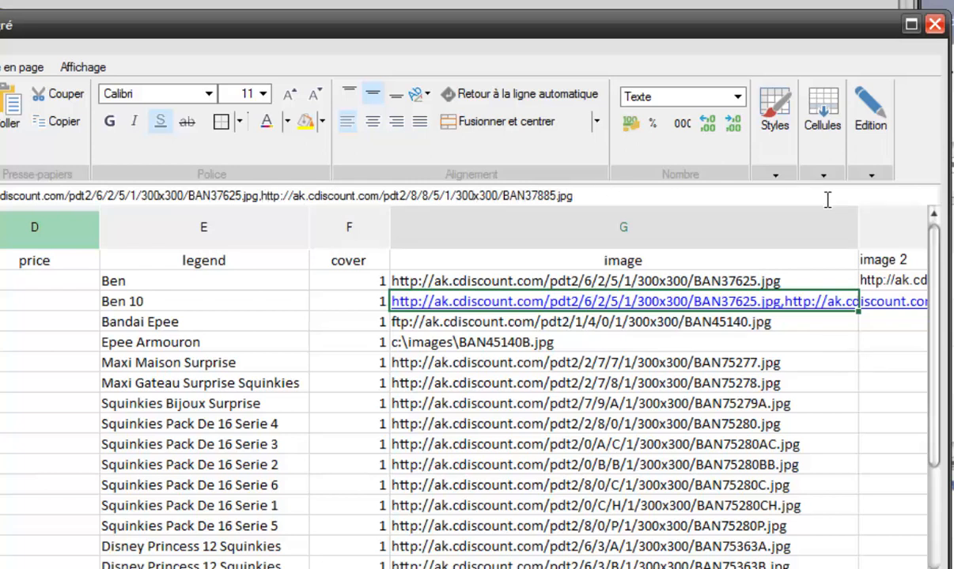
pyautogui.click(676, 342)
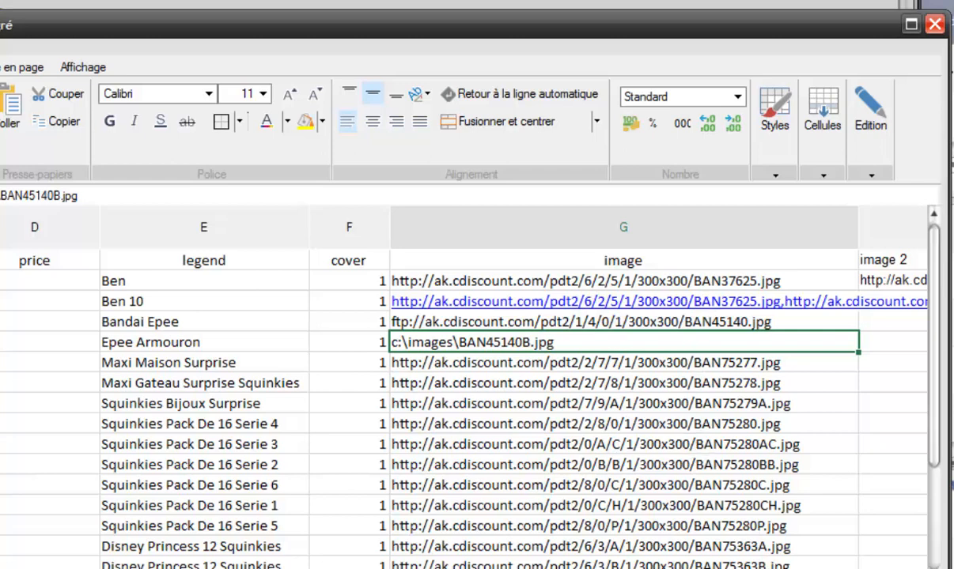
pyautogui.hscroll(3, 475, 396)
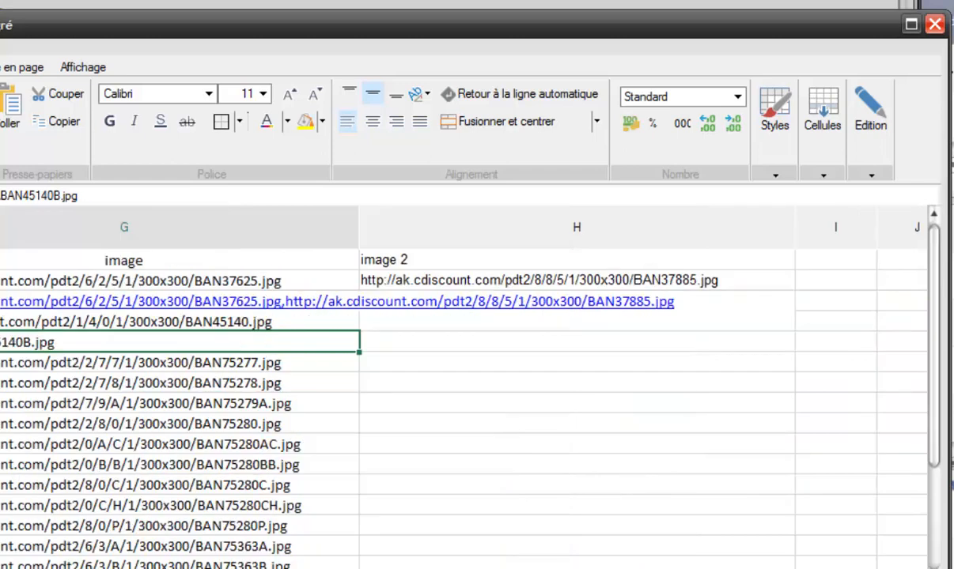
pyautogui.click(448, 283)
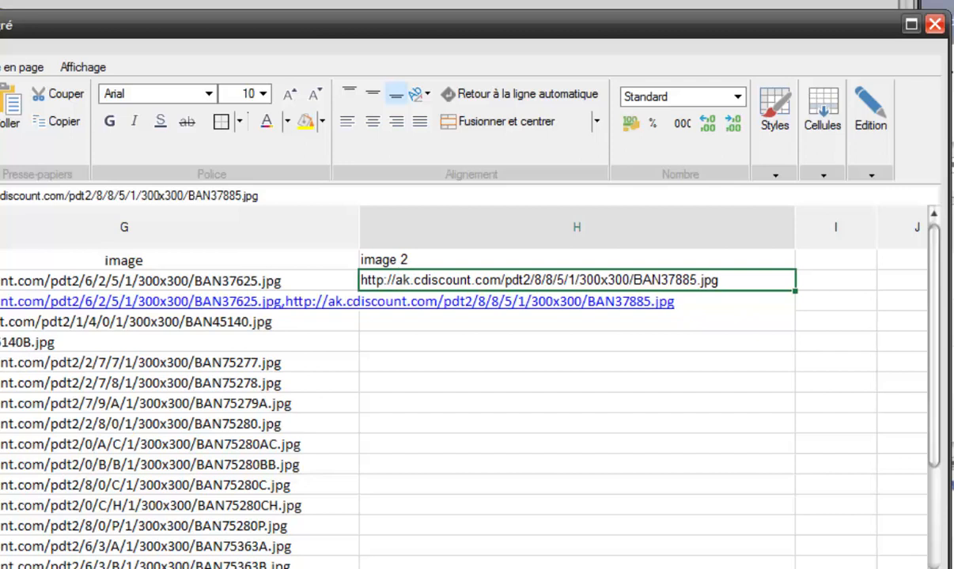
pyautogui.hscroll(-3, 475, 396)
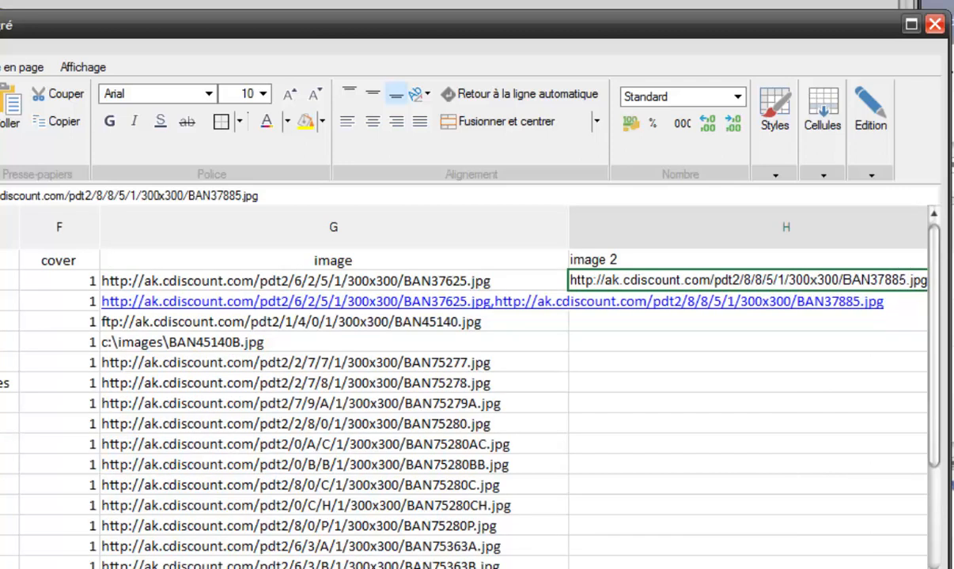
pyautogui.click(934, 24)
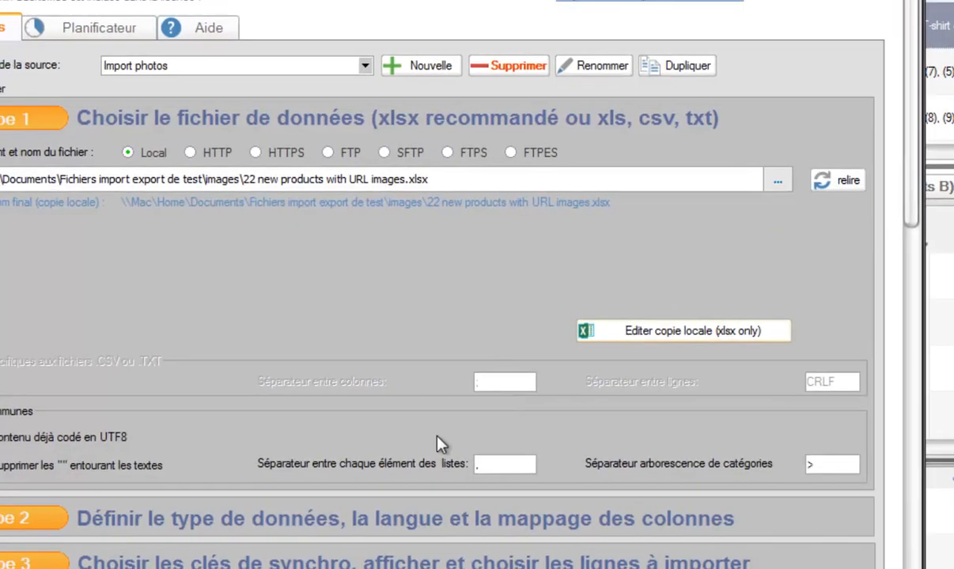
# - Expand the column mapping stage of the "Import photos" source and examine the content types available for the "image" column
pyautogui.click(36, 518)
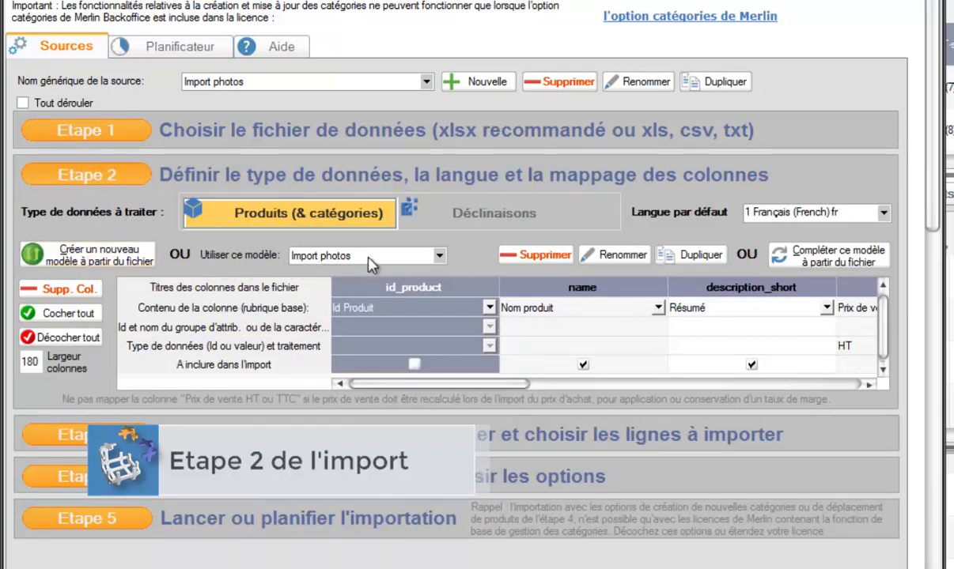
pyautogui.moveTo(440, 383); pyautogui.dragTo(813, 390)
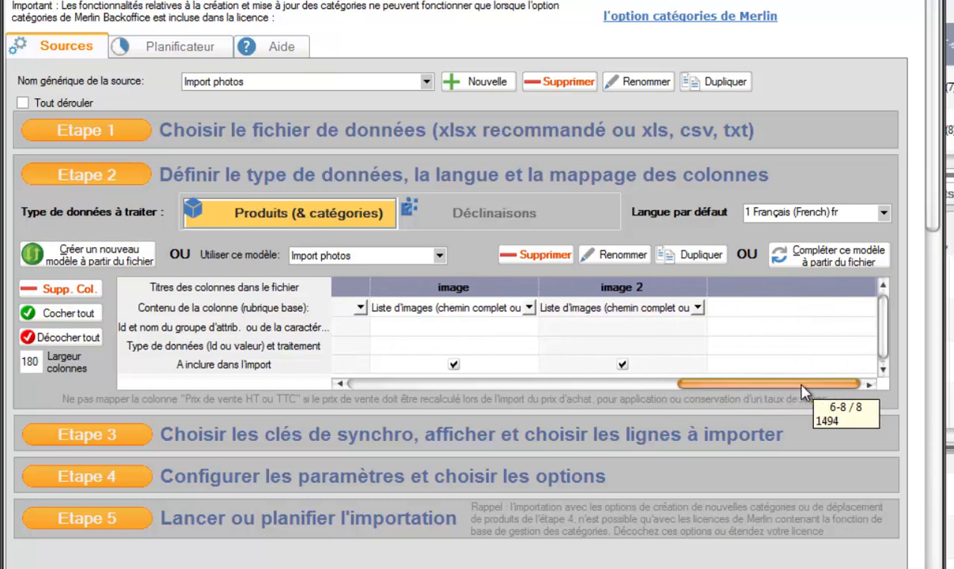
pyautogui.click(528, 309)
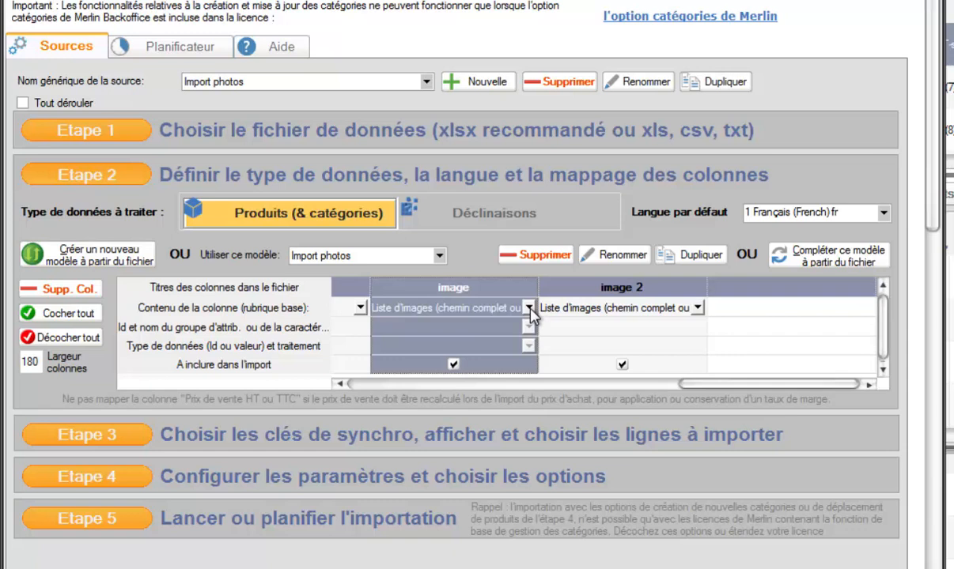
pyautogui.click(528, 309)
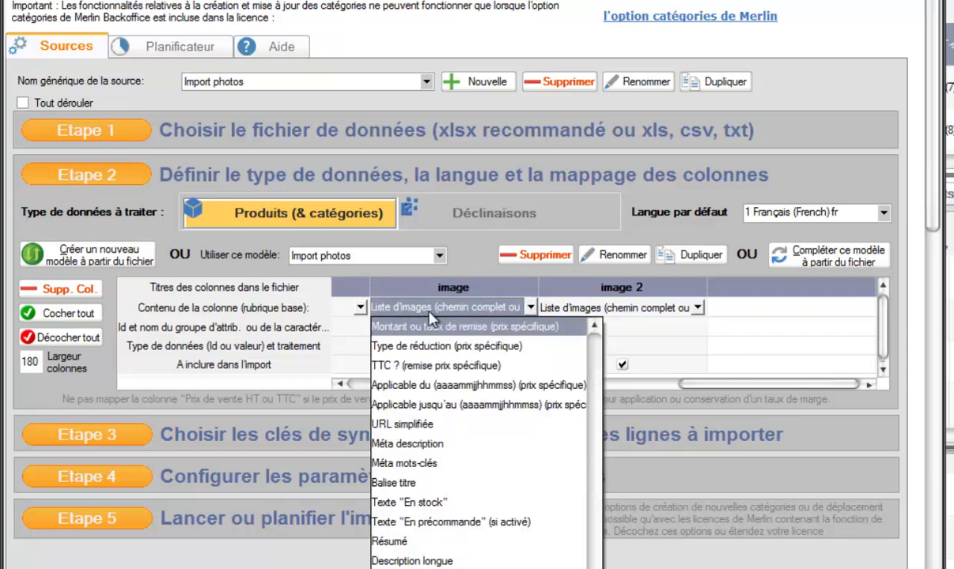
pyautogui.press('Down')
pyautogui.press('Down')
pyautogui.press('Down')
pyautogui.press('Down')
pyautogui.press('Down')
pyautogui.press('Down')
pyautogui.press('Down')
pyautogui.press('Down')
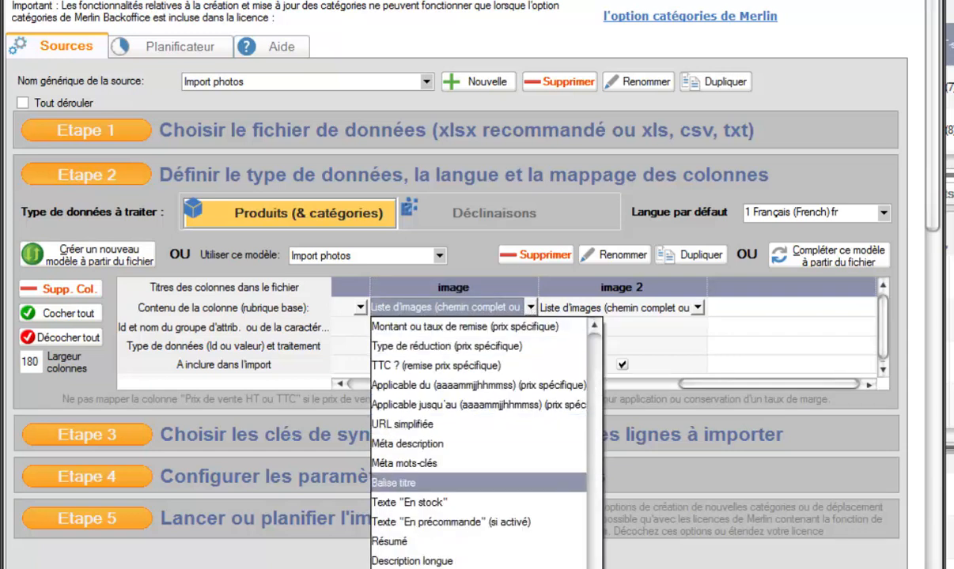
pyautogui.press('Home')
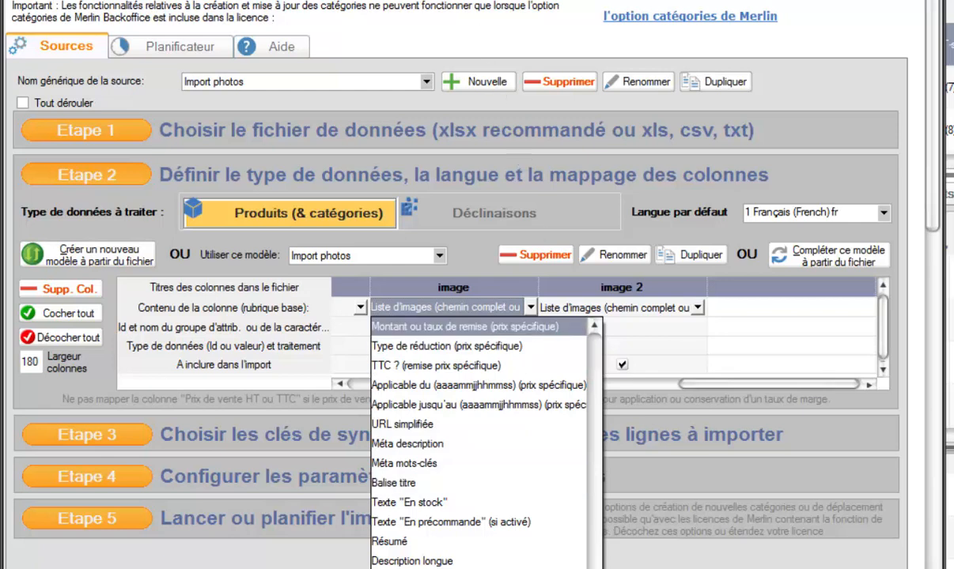
pyautogui.press('Escape')
pyautogui.click(453, 287)
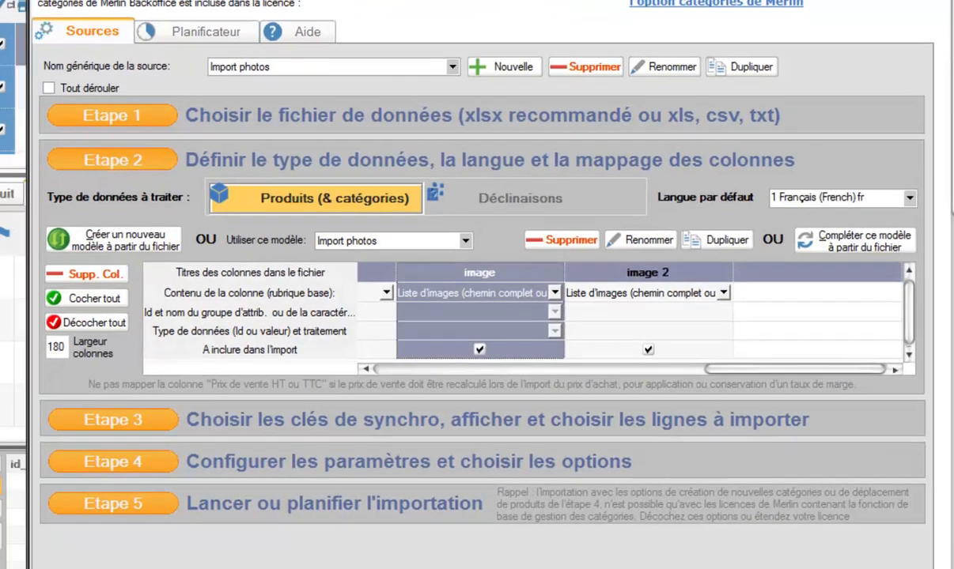
# - Map the "image" column to "Image de couverture (0/1)"
pyautogui.click(529, 260)
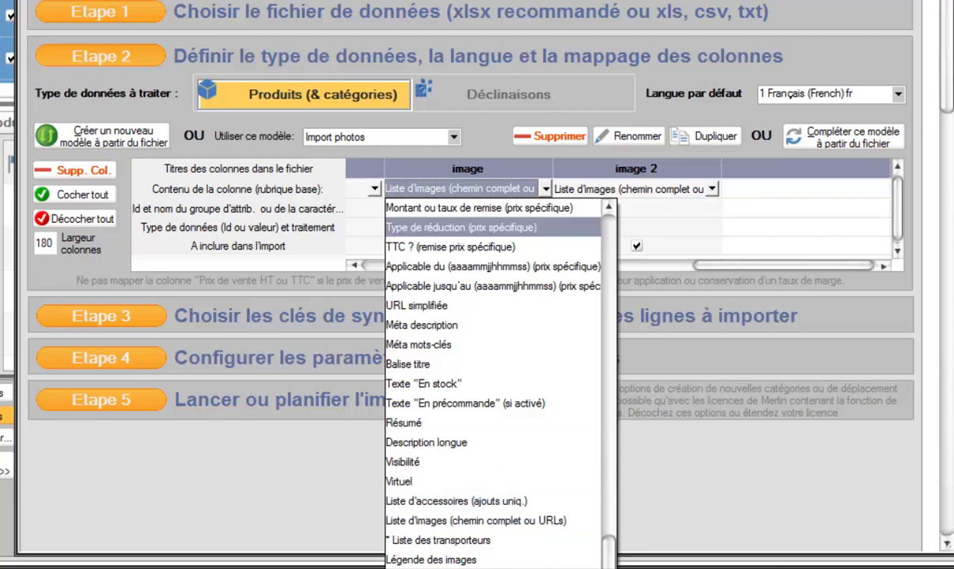
pyautogui.press('Escape')
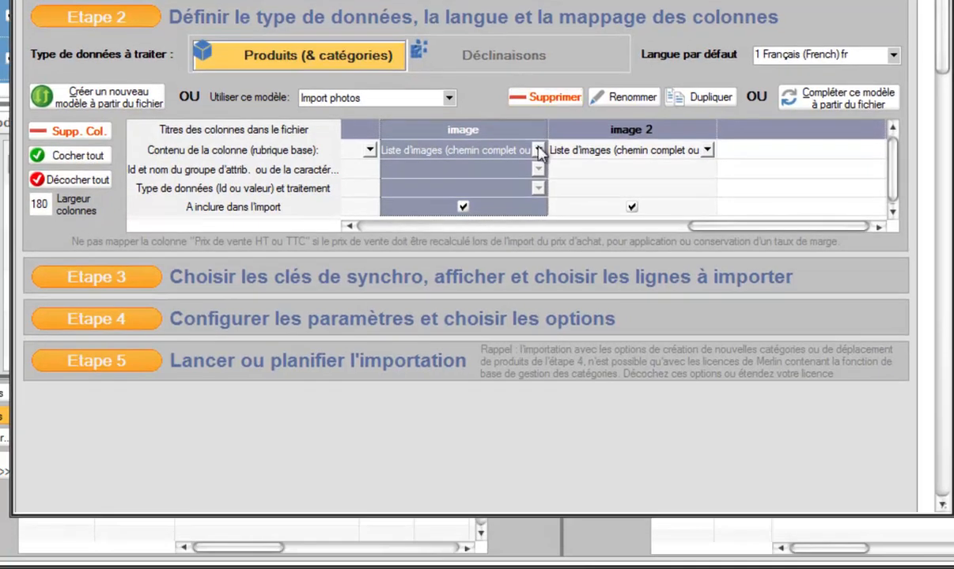
pyautogui.click(545, 188)
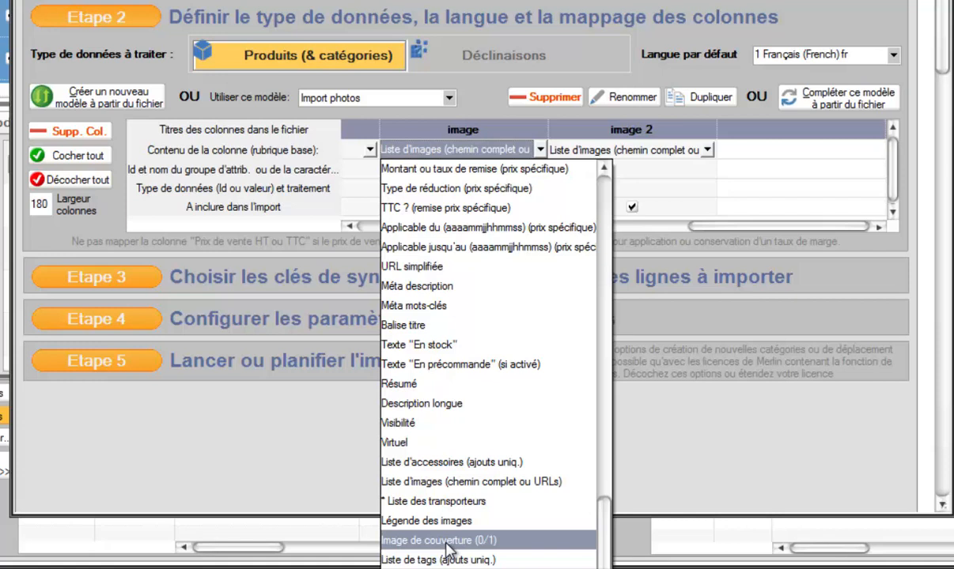
pyautogui.click(447, 541)
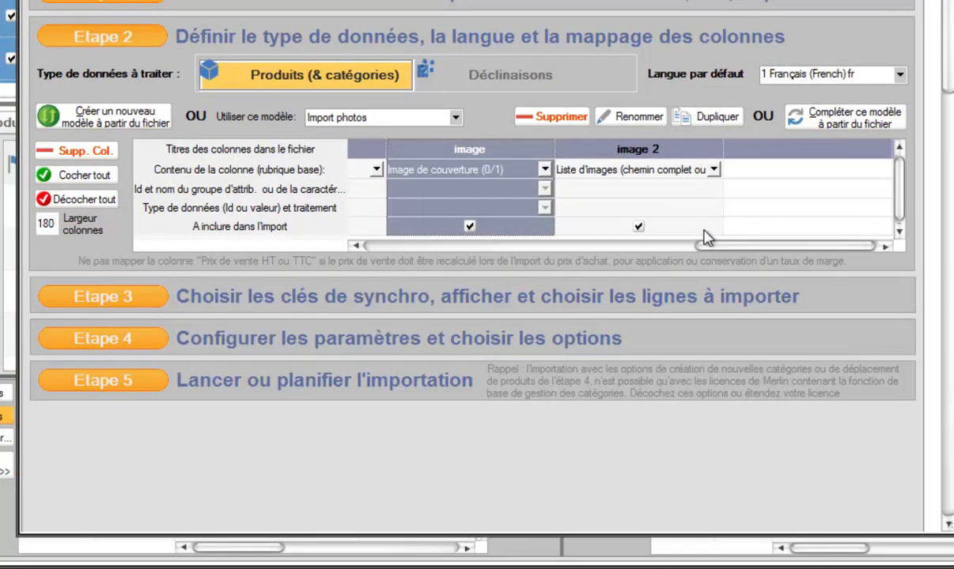
# - Examine the content mapping and import inclusion of the "legend", "cover", "image" and "image 2" columns
pyautogui.moveTo(721, 252); pyautogui.dragTo(606, 249)
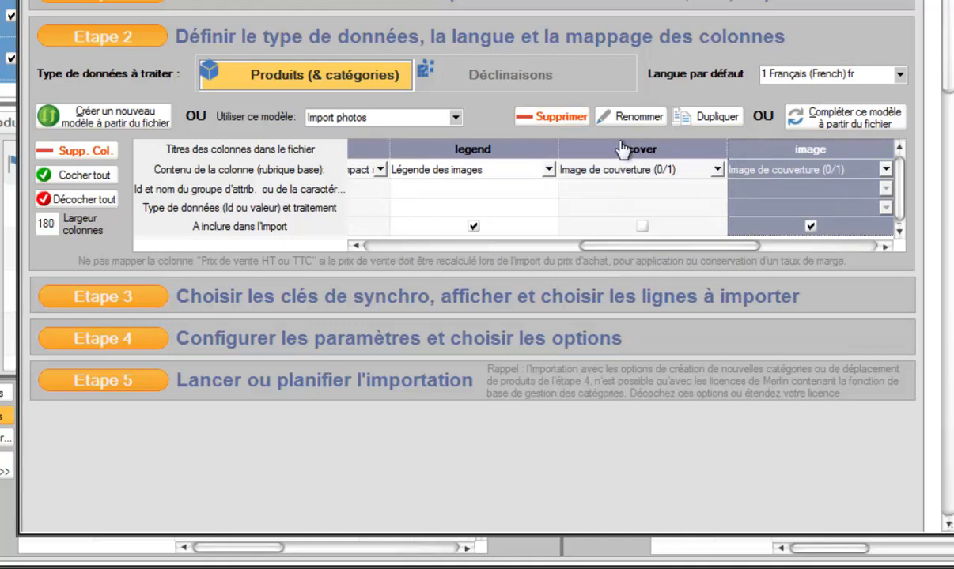
pyautogui.click(718, 172)
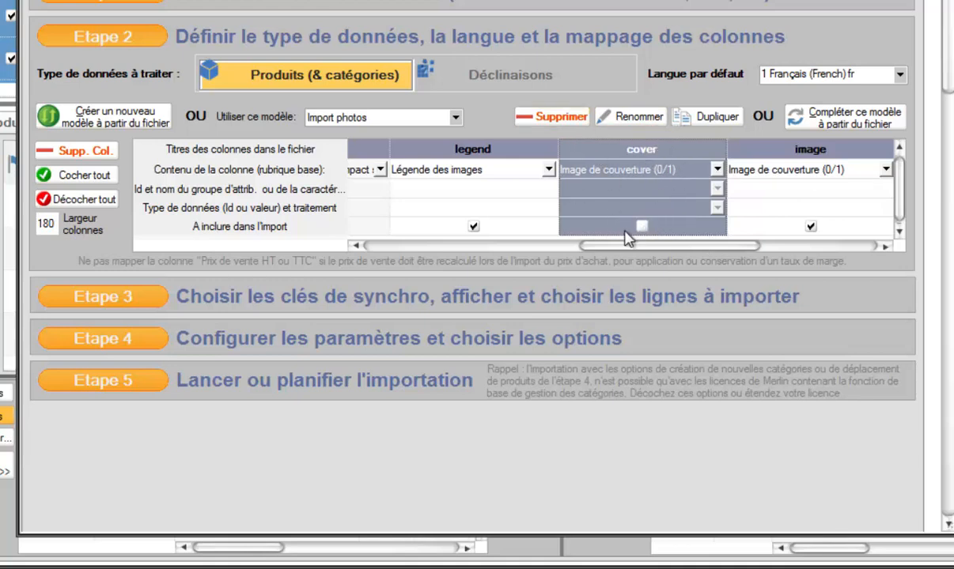
pyautogui.moveTo(678, 246); pyautogui.dragTo(759, 251)
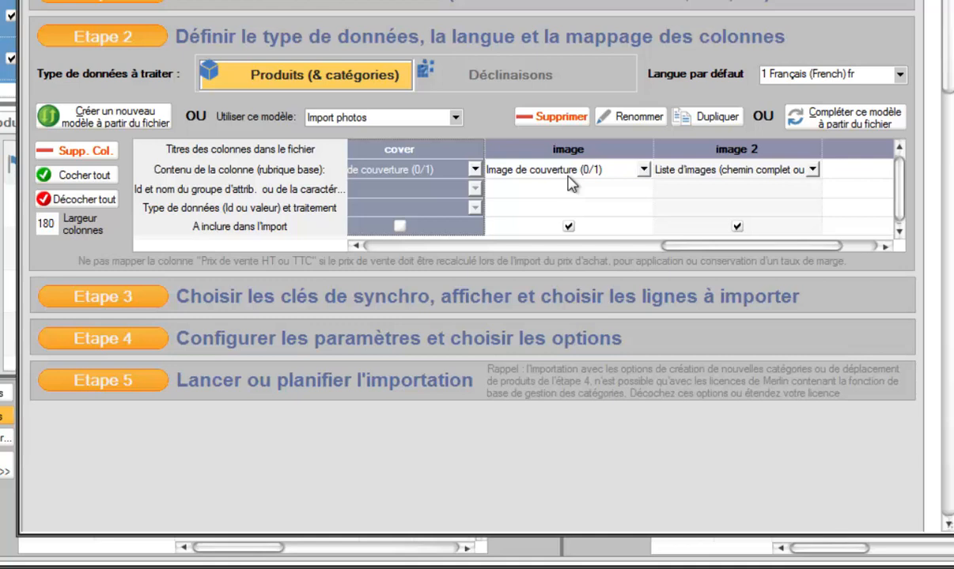
pyautogui.moveTo(732, 251); pyautogui.dragTo(670, 241)
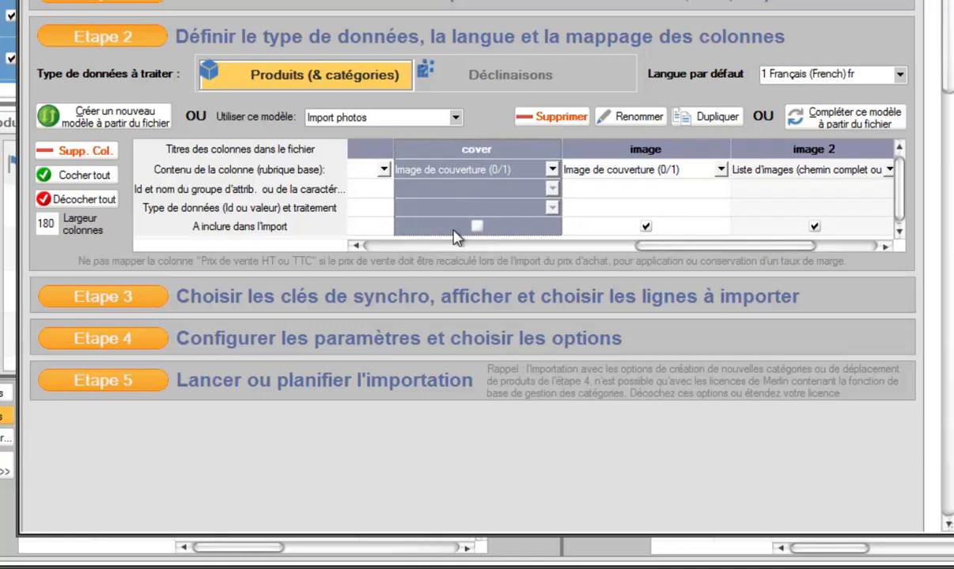
pyautogui.moveTo(664, 253); pyautogui.dragTo(592, 239)
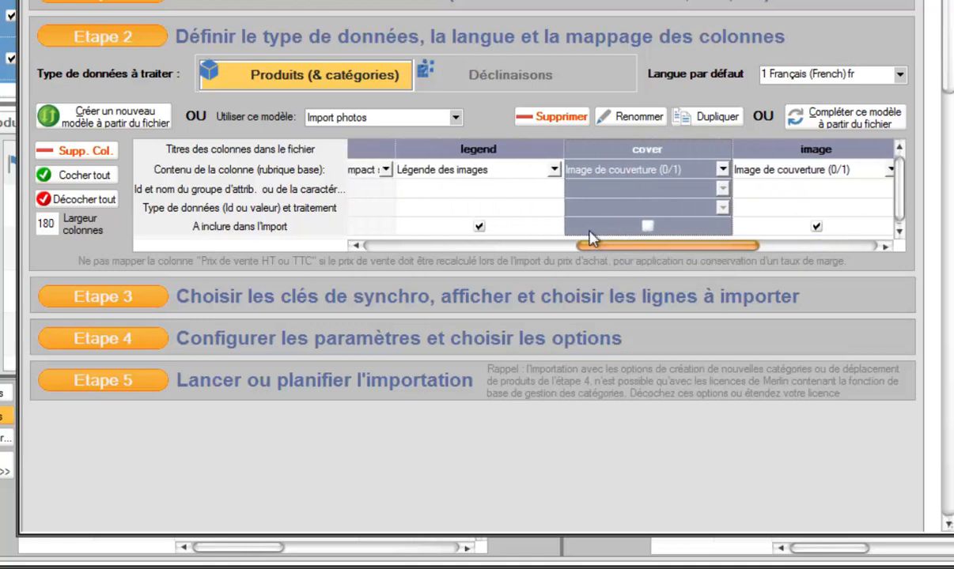
pyautogui.click(555, 170)
pyautogui.click(555, 170)
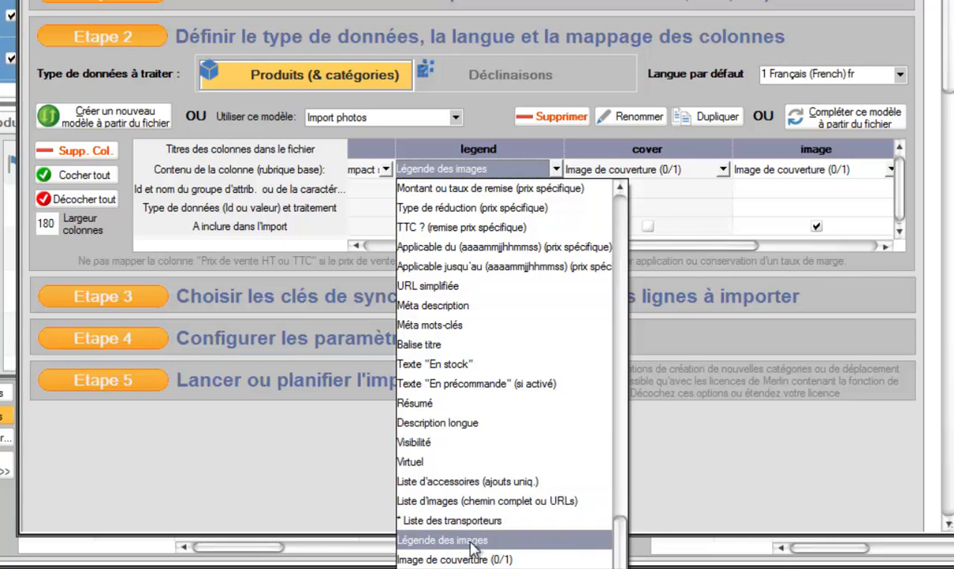
pyautogui.click(630, 463)
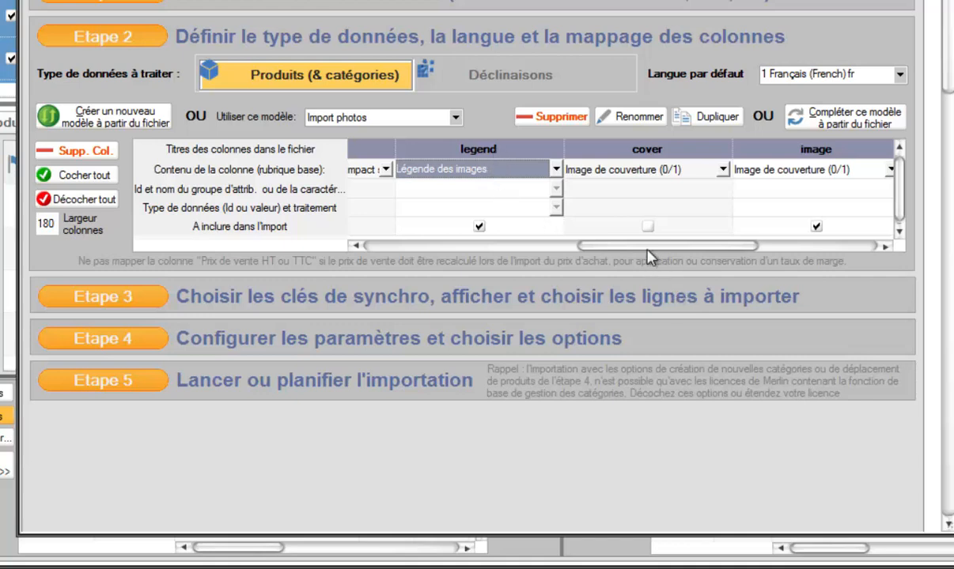
pyautogui.moveTo(663, 255)
pyautogui.mouseDown()
pyautogui.moveTo(746, 253)
pyautogui.moveTo(657, 250)
pyautogui.mouseUp()
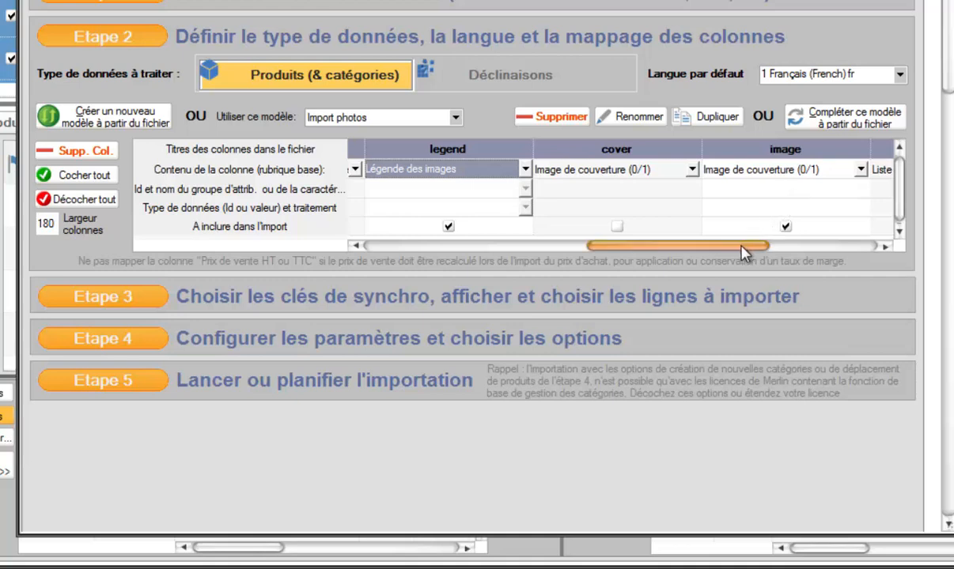
pyautogui.moveTo(746, 246); pyautogui.dragTo(792, 247)
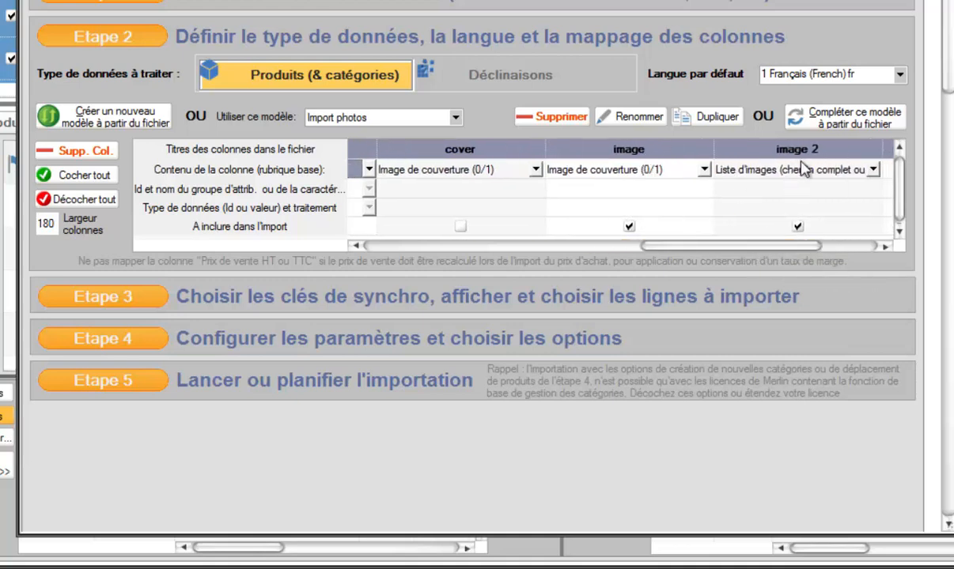
# - Exclude the "legend" column from the import
pyautogui.moveTo(640, 246); pyautogui.dragTo(551, 246)
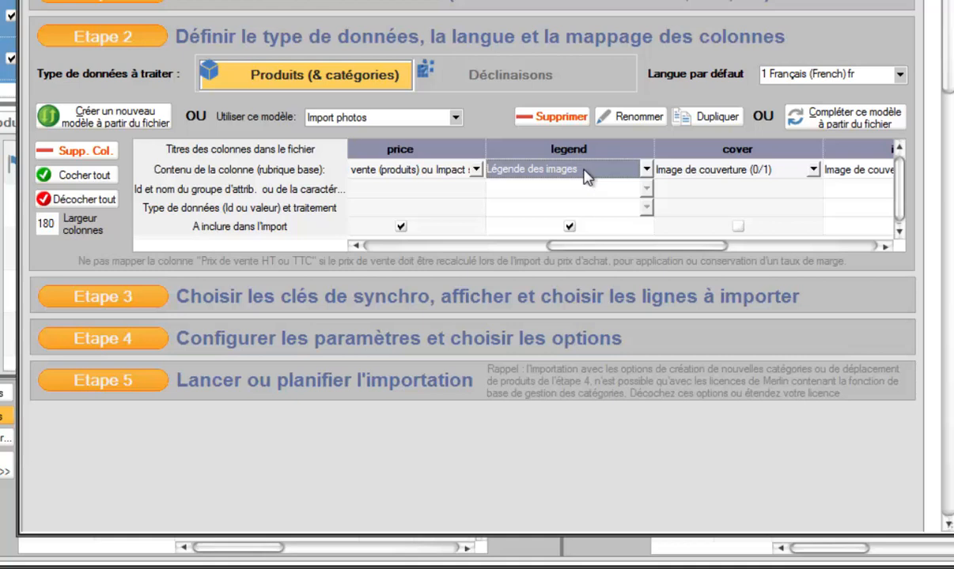
pyautogui.click(569, 225)
pyautogui.click(569, 227)
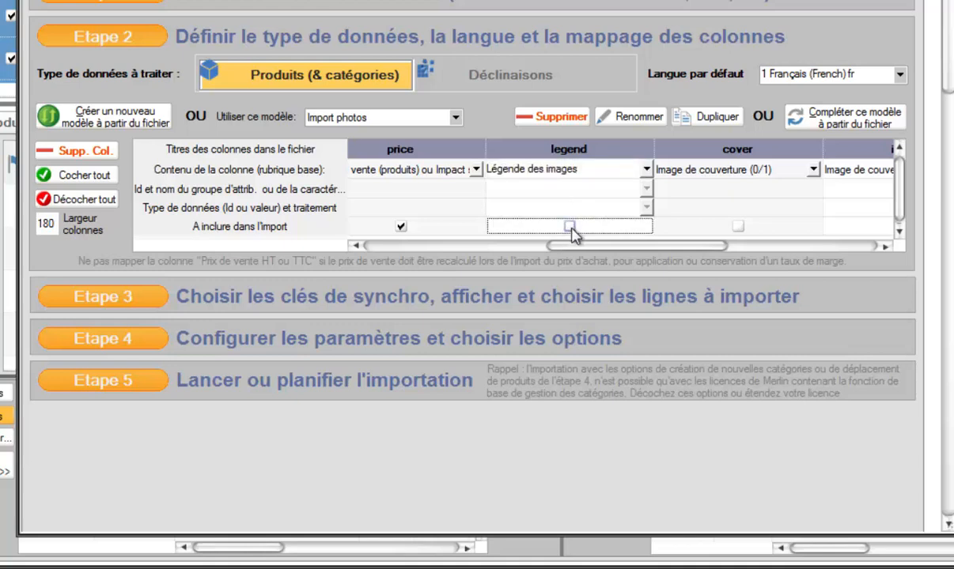
pyautogui.moveTo(647, 247); pyautogui.dragTo(760, 251)
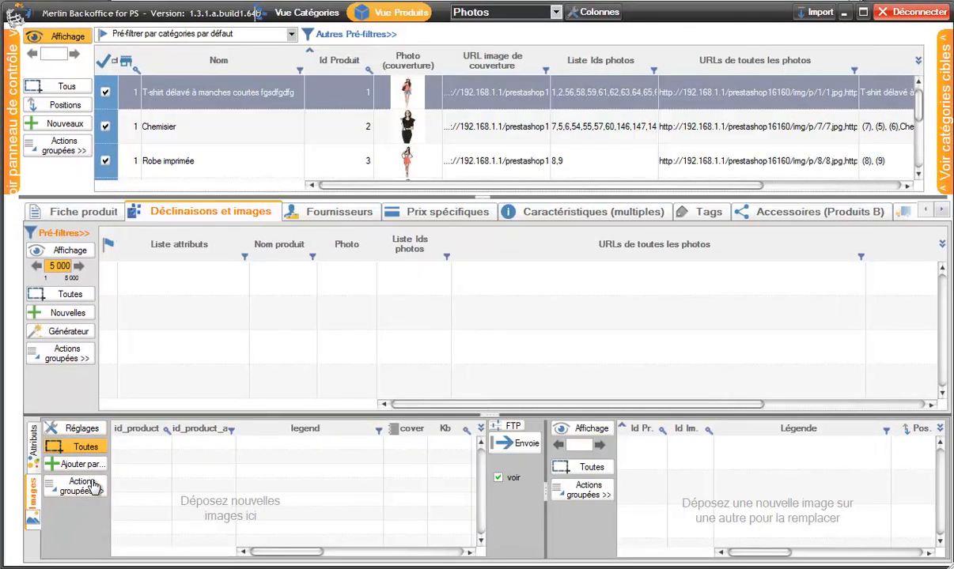
# - Switch to the product view, examine the legend filling rule in the photo assignment settings, and validate the settings
pyautogui.click(84, 468)
pyautogui.click(82, 431)
pyautogui.click(262, 87)
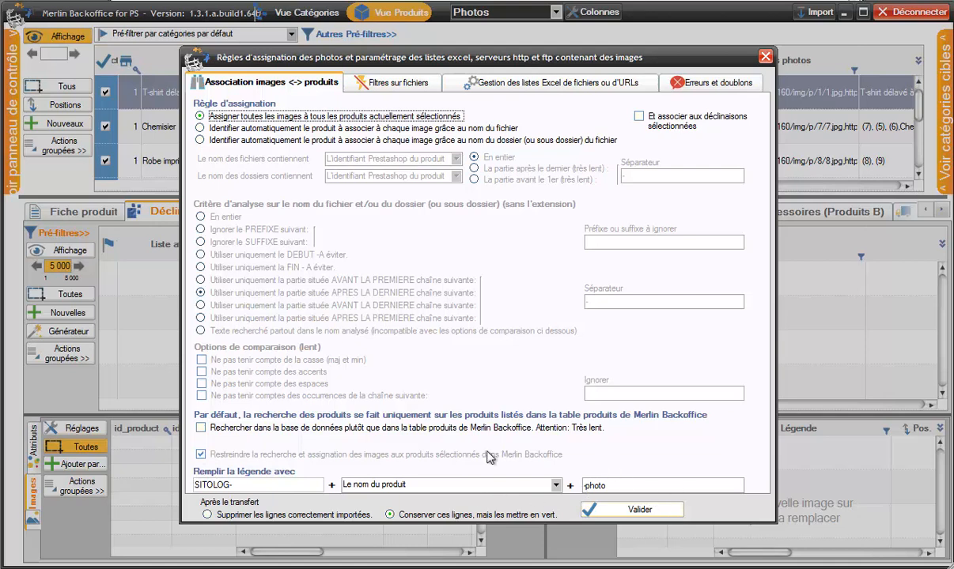
pyautogui.click(641, 511)
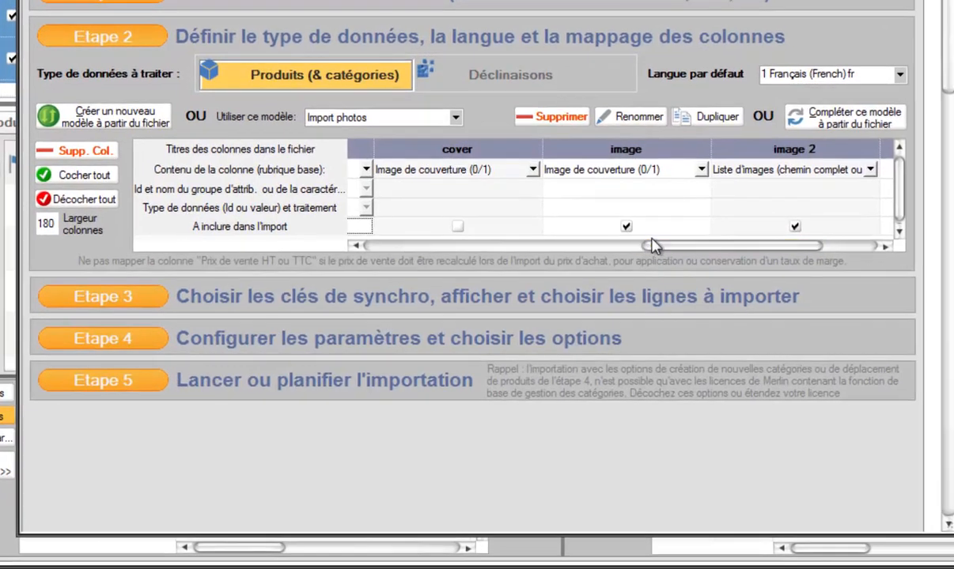
# - Include the "legend" and "cover" columns in the import
pyautogui.moveTo(648, 250); pyautogui.dragTo(581, 245)
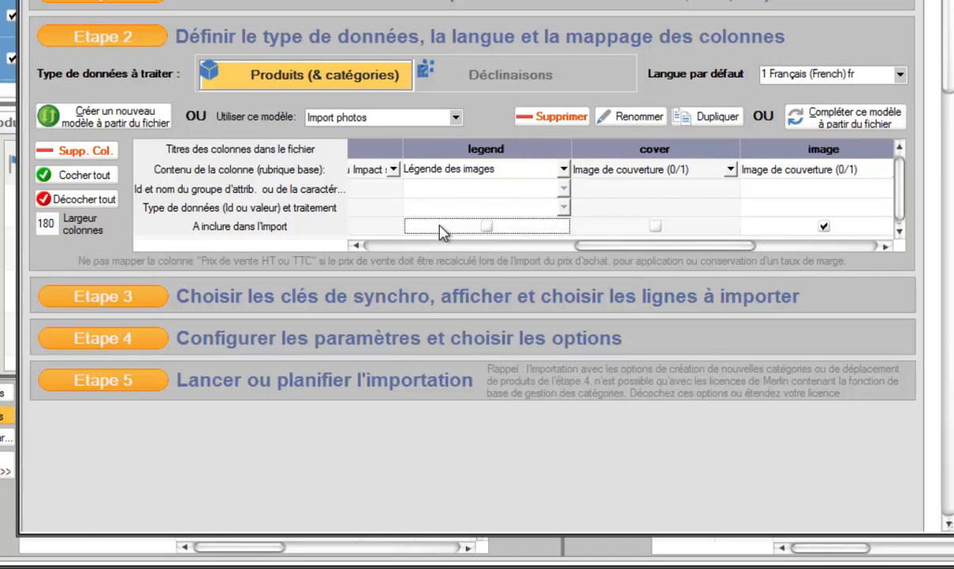
pyautogui.click(487, 227)
pyautogui.click(654, 227)
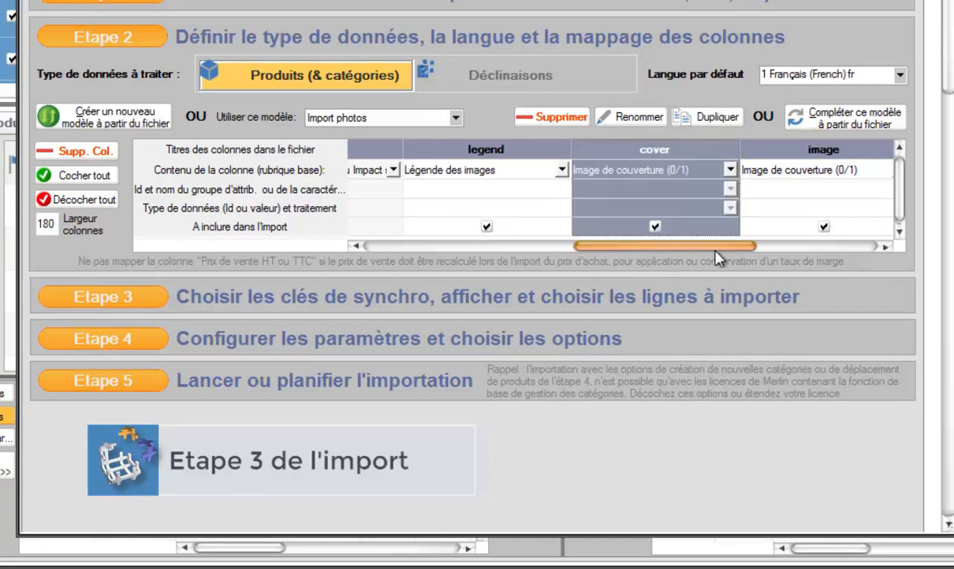
# - Expand the synchronisation key stage, display the file's content, and examine the image list, legend and cover image columns
pyautogui.click(104, 297)
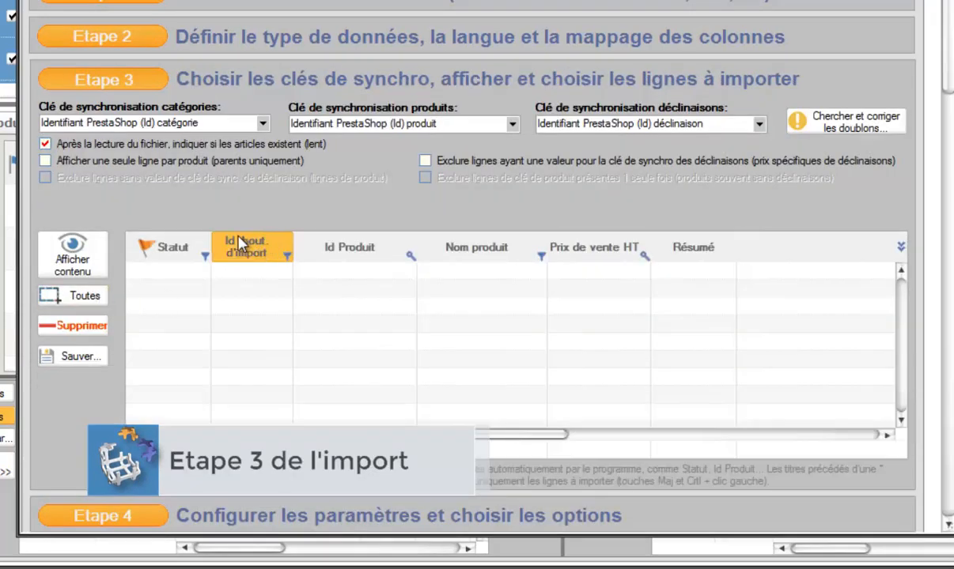
pyautogui.click(75, 255)
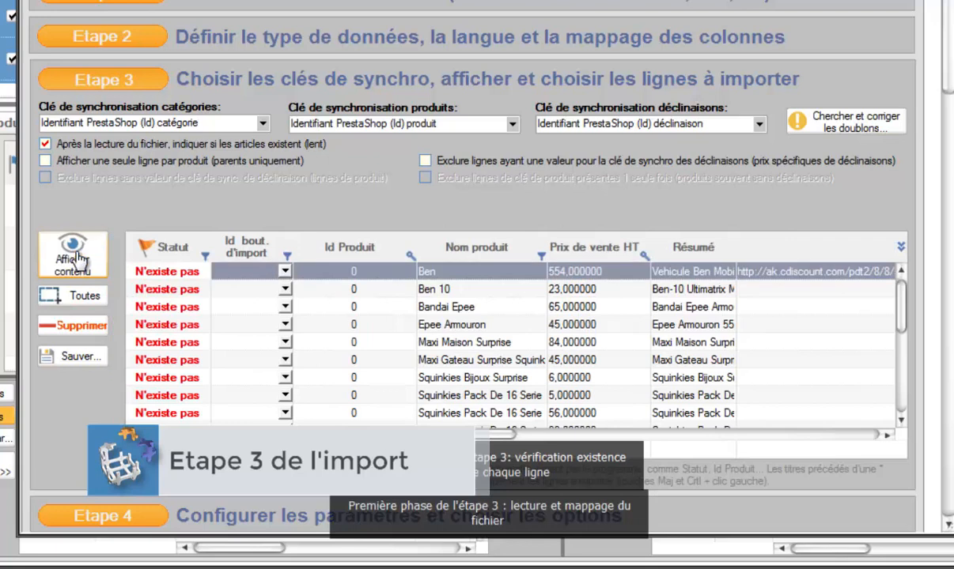
pyautogui.moveTo(497, 435); pyautogui.dragTo(863, 449)
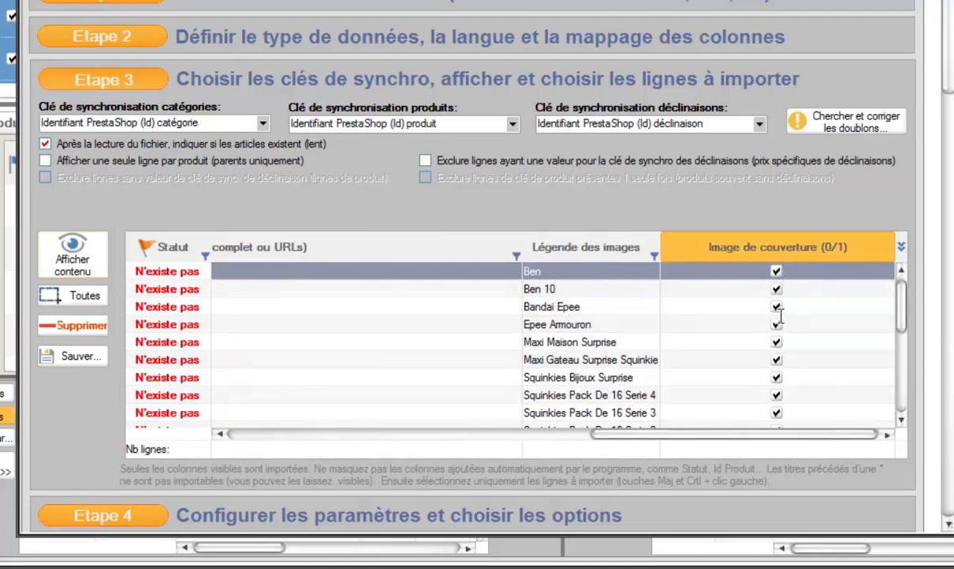
pyautogui.moveTo(771, 445); pyautogui.dragTo(623, 445)
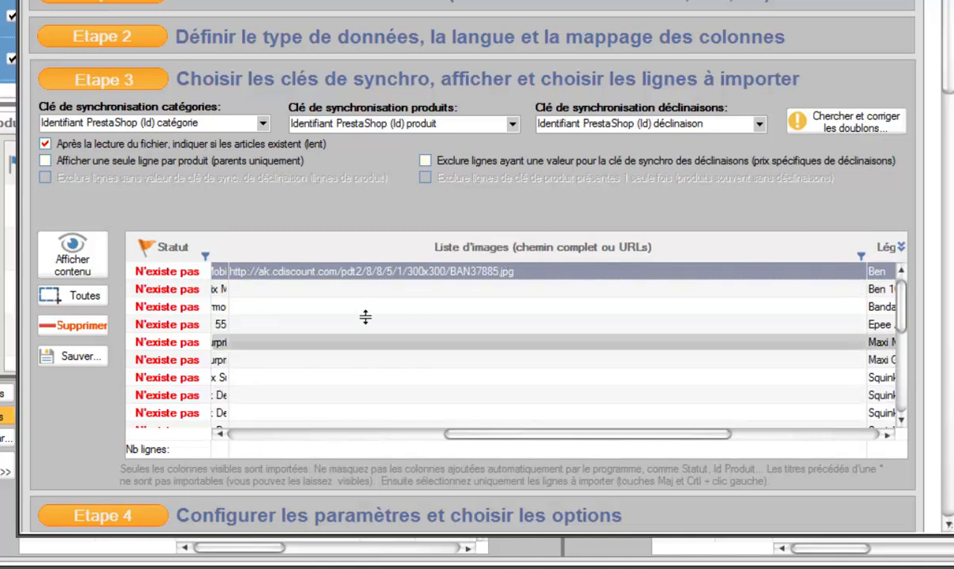
# - Map the "image" column to "Liste d'images (chemin complet ou URLs)" in the stage 2 column mapping
pyautogui.click(126, 37)
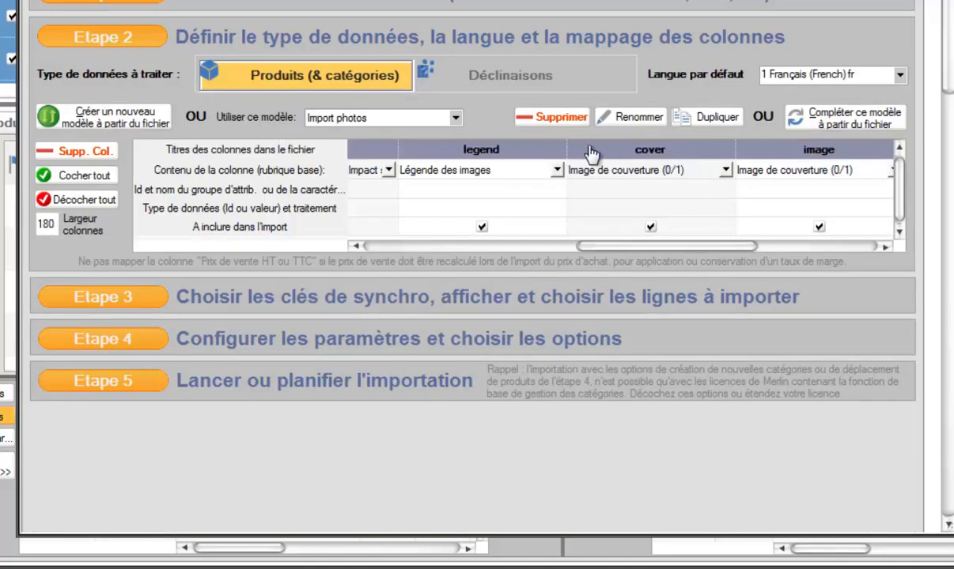
pyautogui.moveTo(631, 246); pyautogui.dragTo(746, 250)
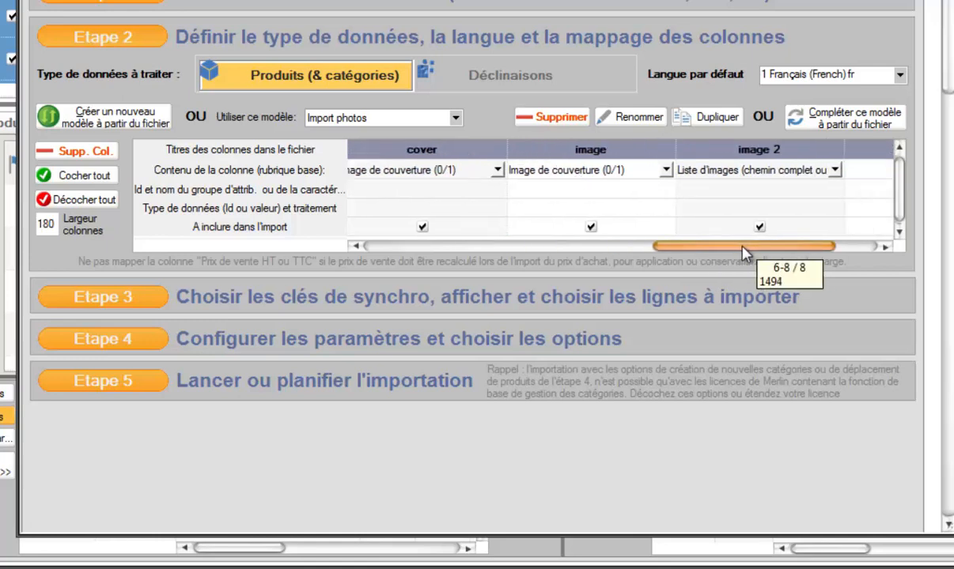
pyautogui.click(664, 172)
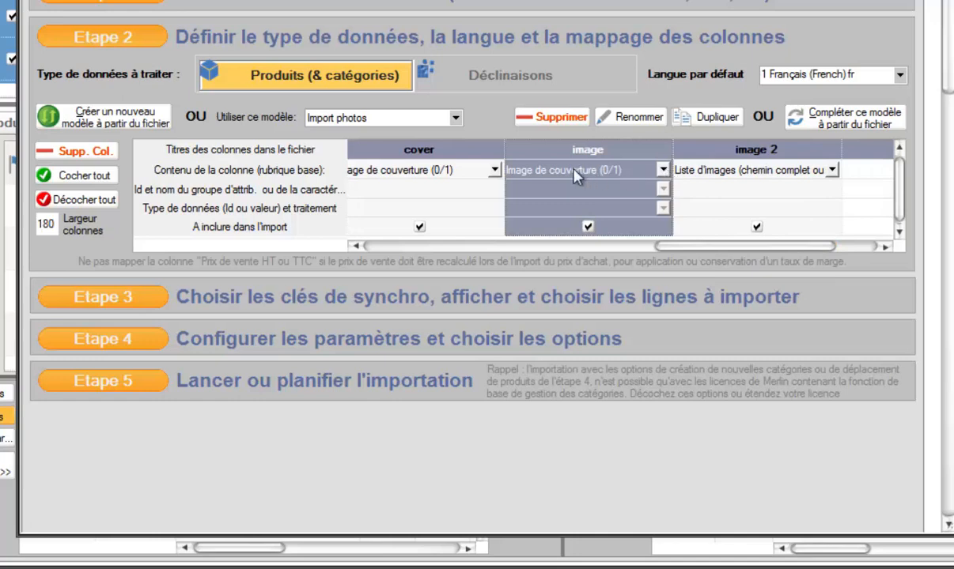
pyautogui.click(663, 170)
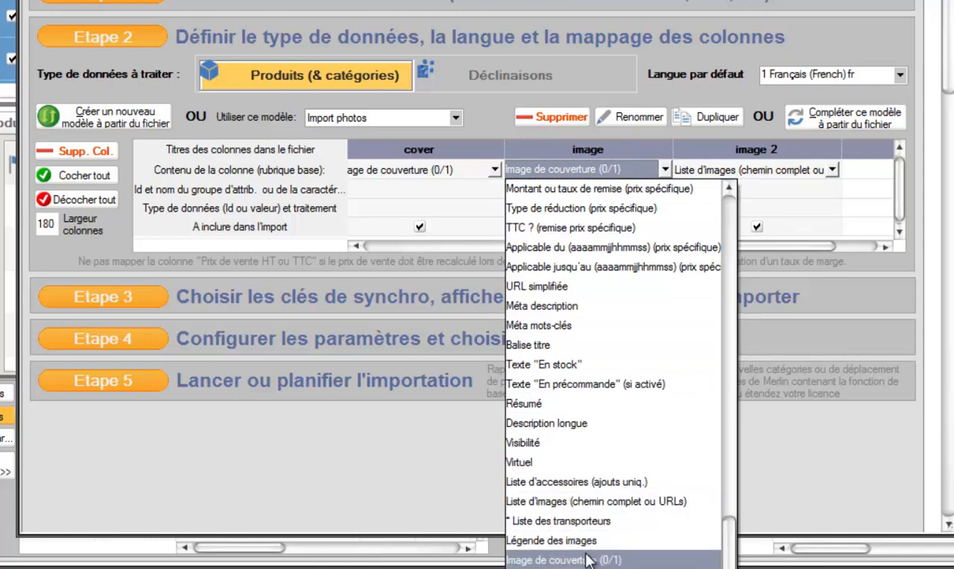
pyautogui.click(546, 502)
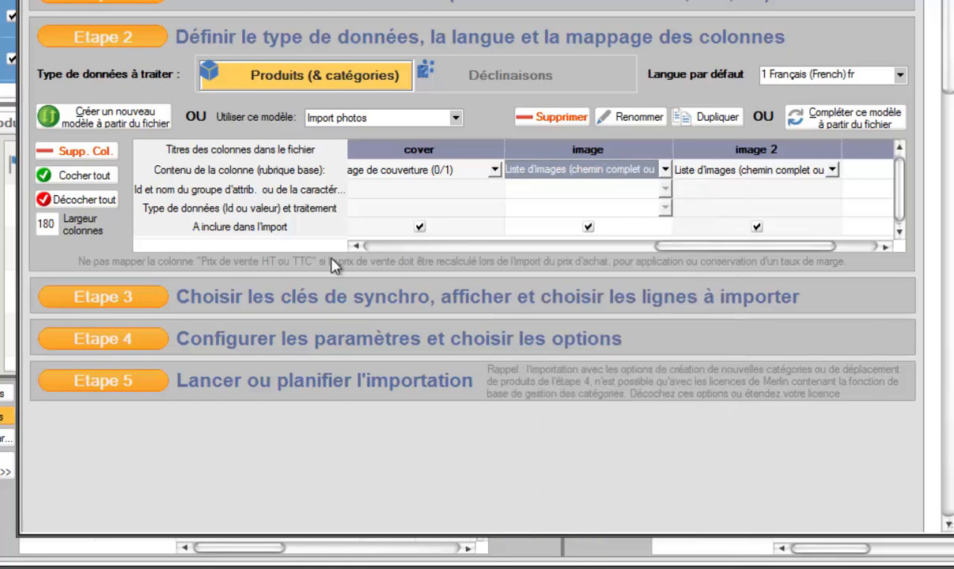
# - Expand stage 3, reload the file's content, and examine the image list column
pyautogui.click(135, 298)
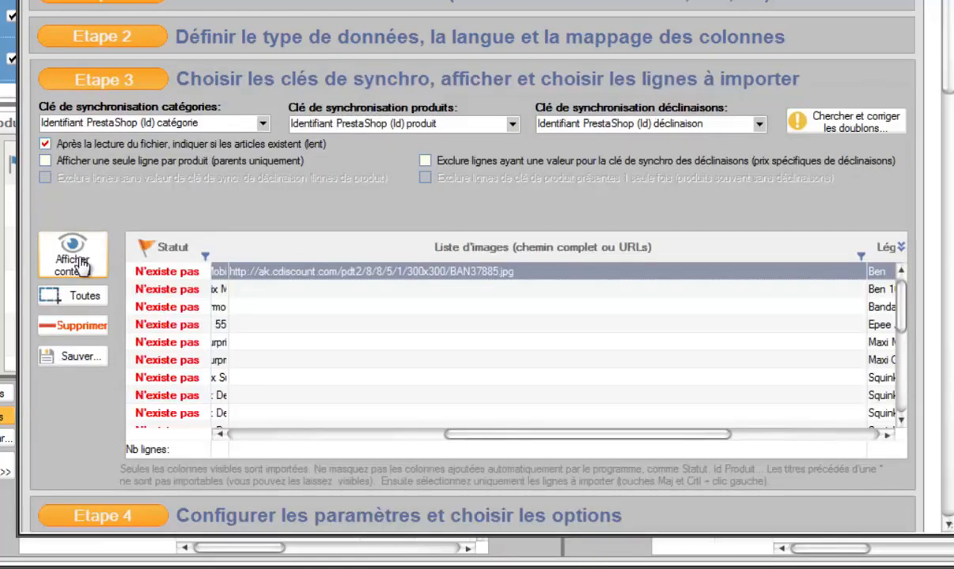
pyautogui.click(79, 265)
pyautogui.moveTo(427, 443); pyautogui.dragTo(643, 445)
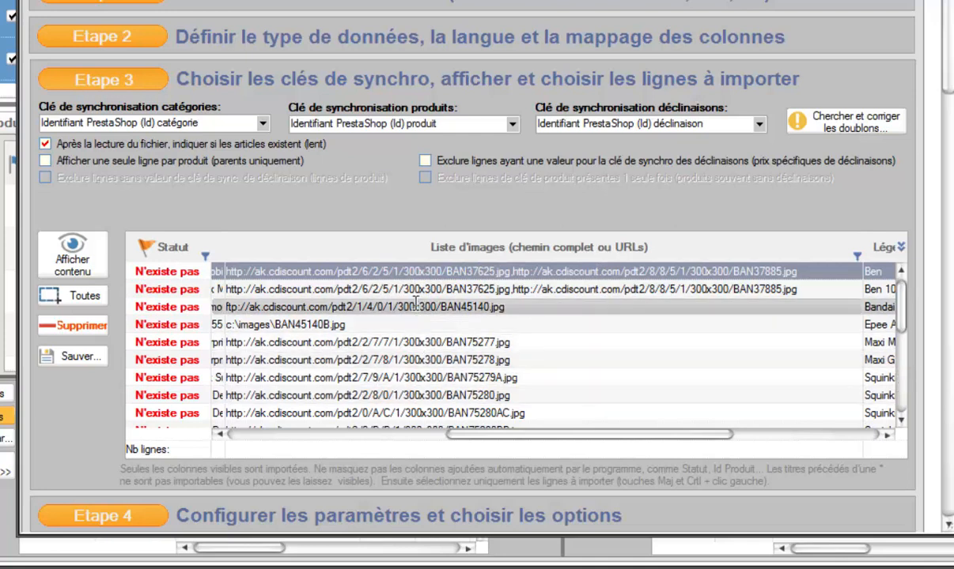
pyautogui.hscroll(-1, 415, 305)
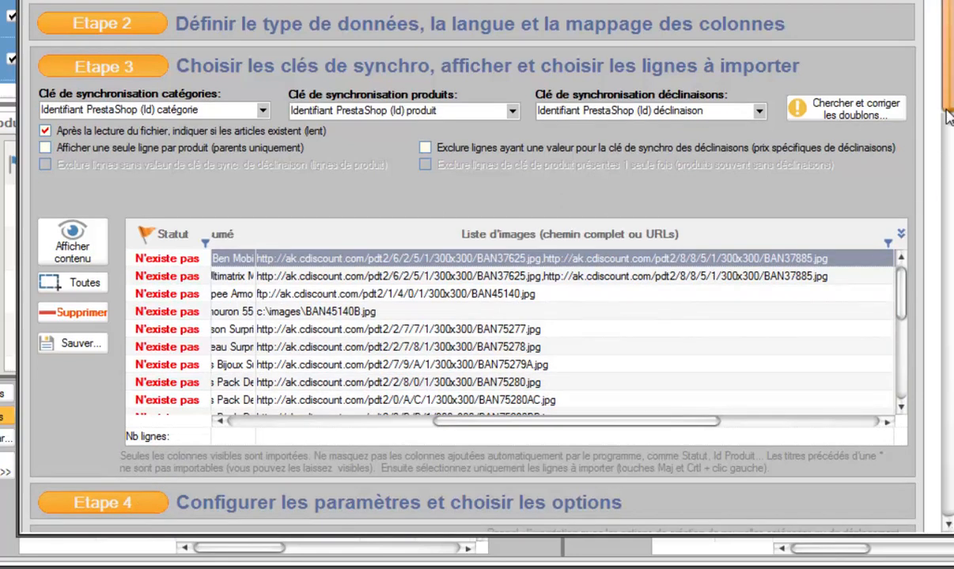
# - Enable "Importer les images" in the stage 4 options and validate the destination FTP server configuration
pyautogui.moveTo(946, 102)
pyautogui.mouseDown()
pyautogui.moveTo(946, 141)
pyautogui.moveTo(947, 131)
pyautogui.mouseUp()
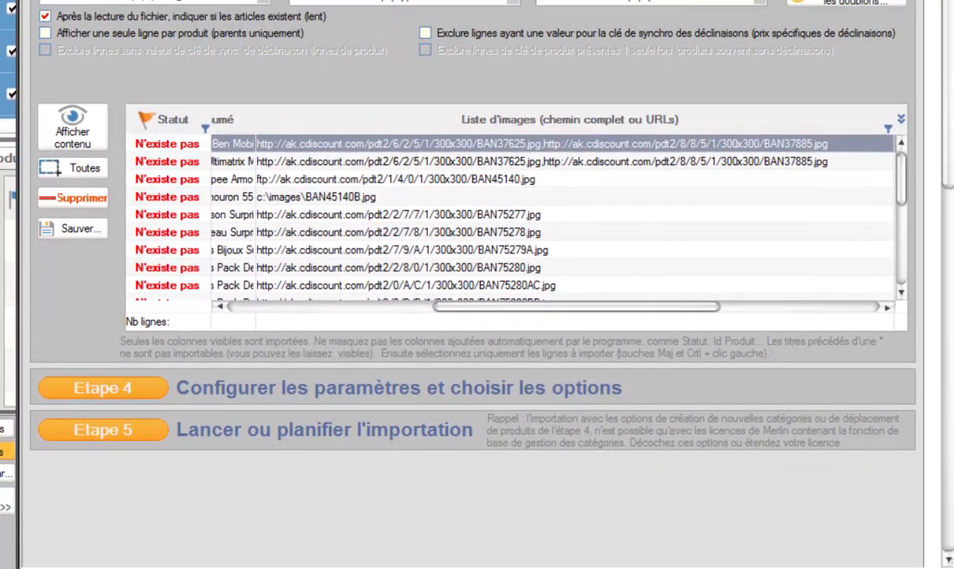
pyautogui.scroll(-4, 94, 4)
pyautogui.click(104, 31)
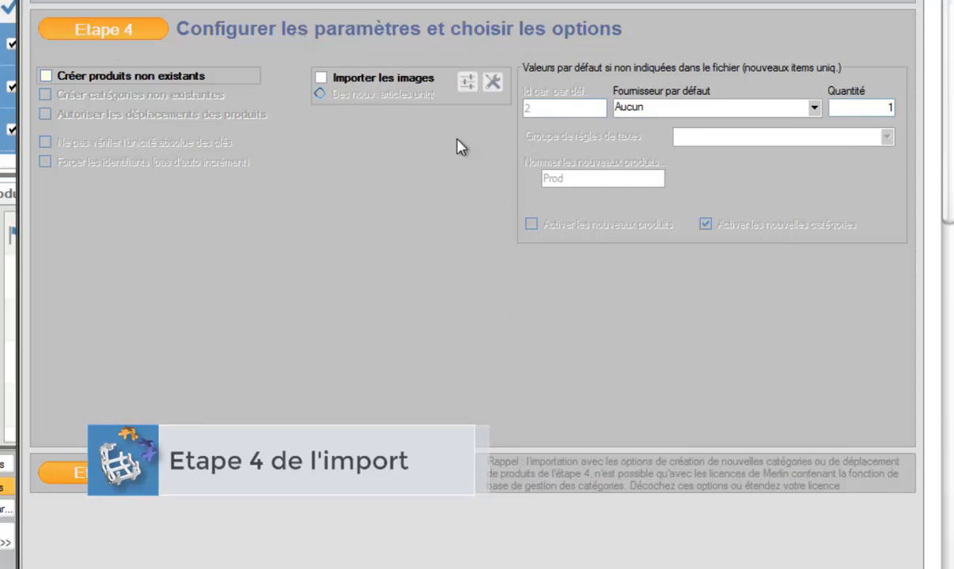
pyautogui.click(321, 78)
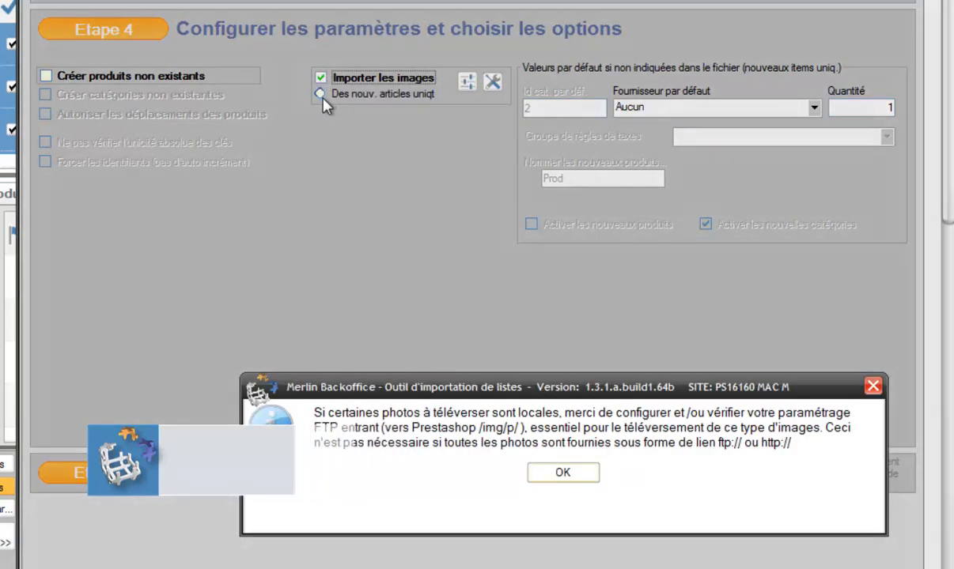
pyautogui.click(563, 474)
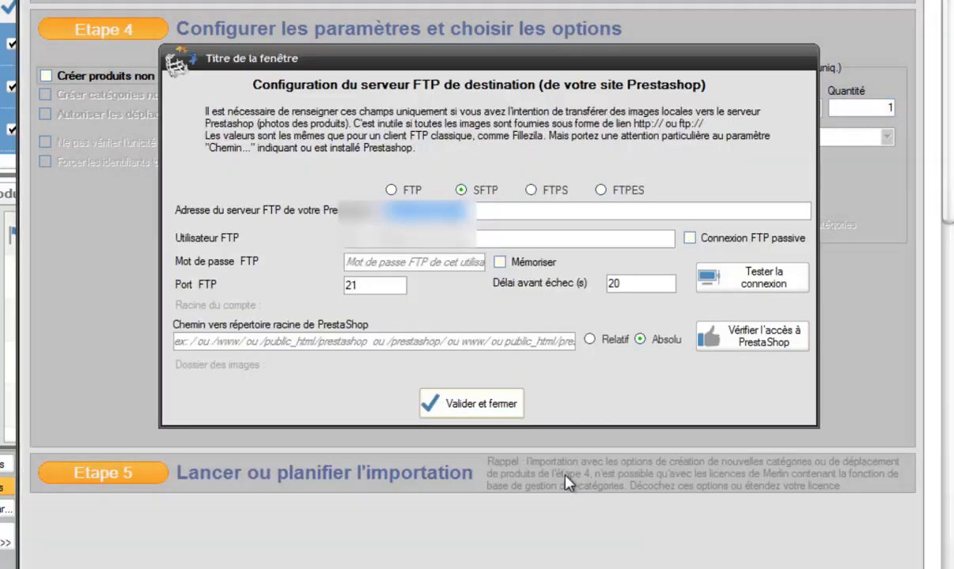
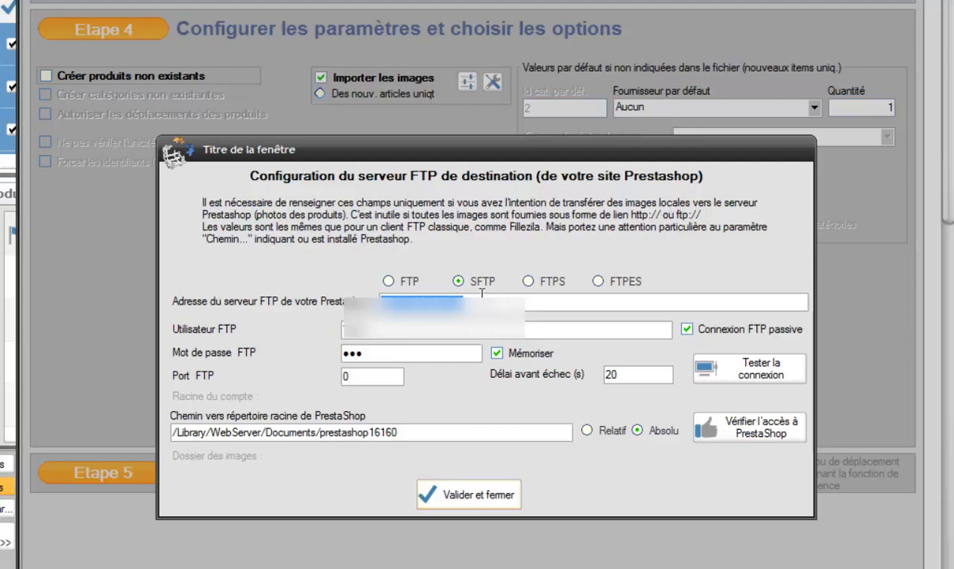
pyautogui.click(475, 485)
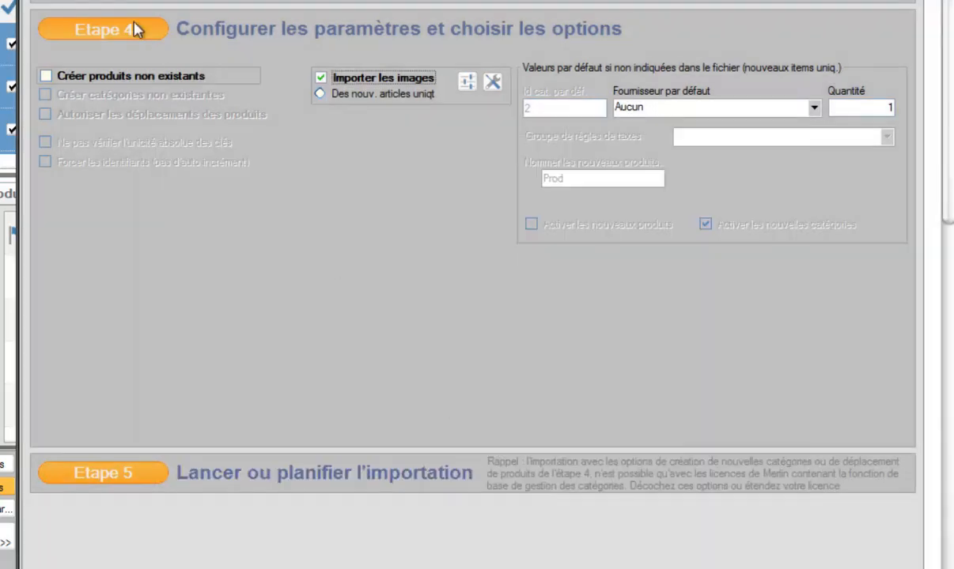
# - Examine the http, ftp and local path entries in the image list column of the stage 3 table
pyautogui.scroll(5, 130, 12)
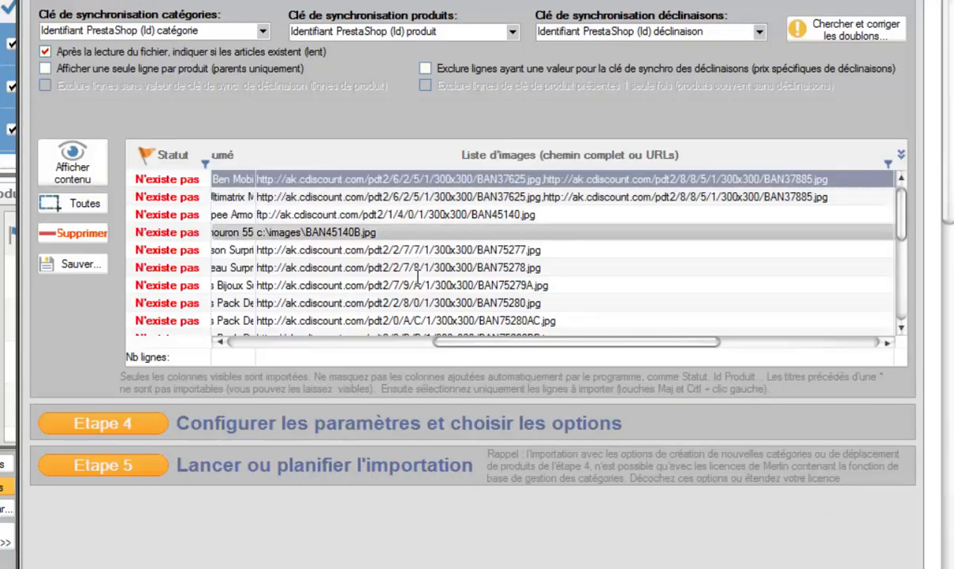
pyautogui.click(275, 251)
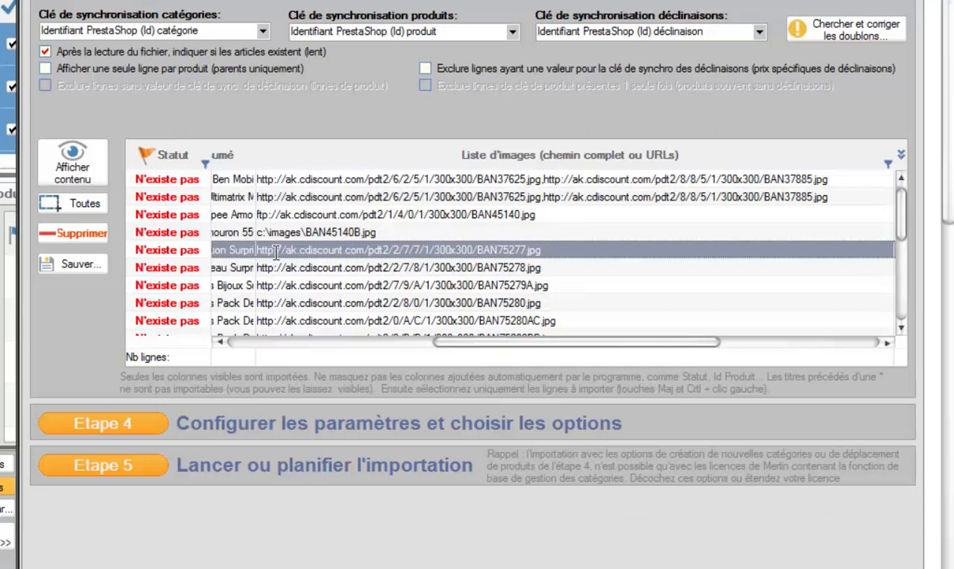
pyautogui.click(266, 214)
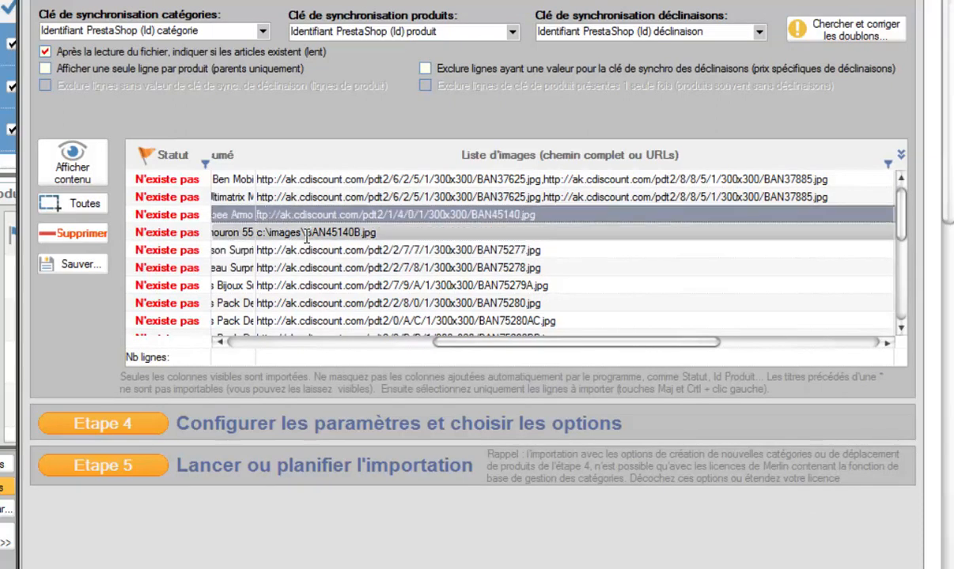
pyautogui.click(290, 233)
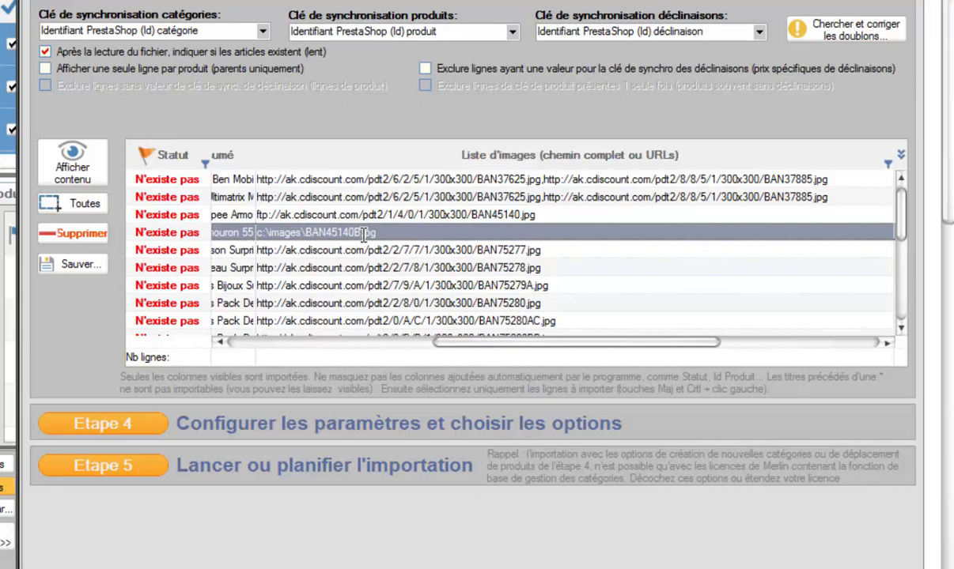
# - Return to stage 4, review the image tool's settings for Excel lists and for errors and duplicates, and close them
pyautogui.click(131, 429)
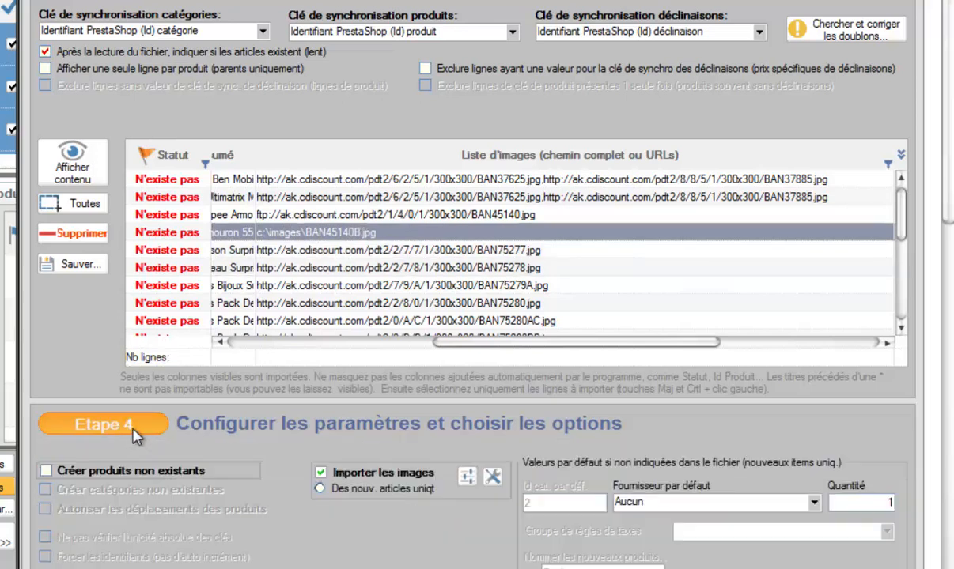
pyautogui.scroll(-5, 947, 212)
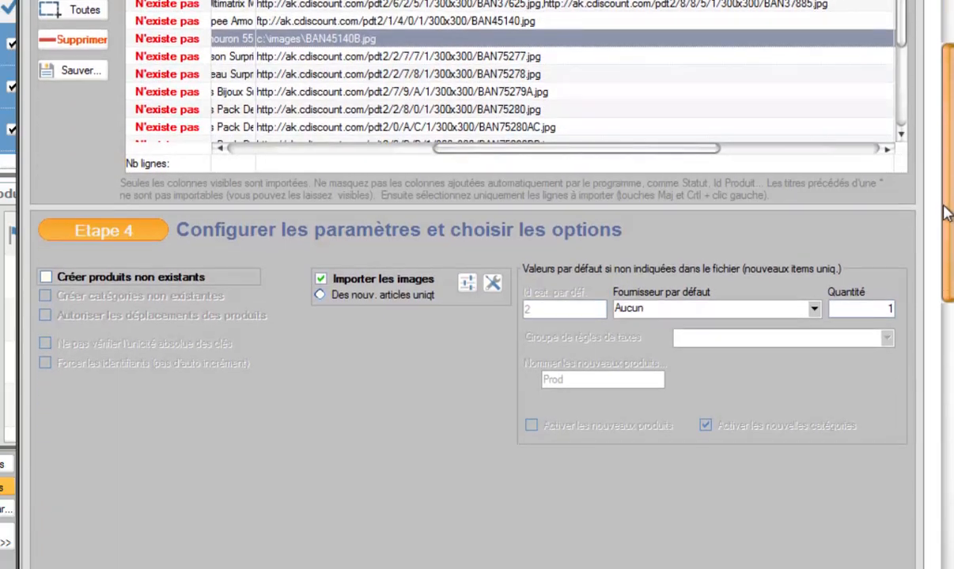
pyautogui.scroll(-1, 948, 211)
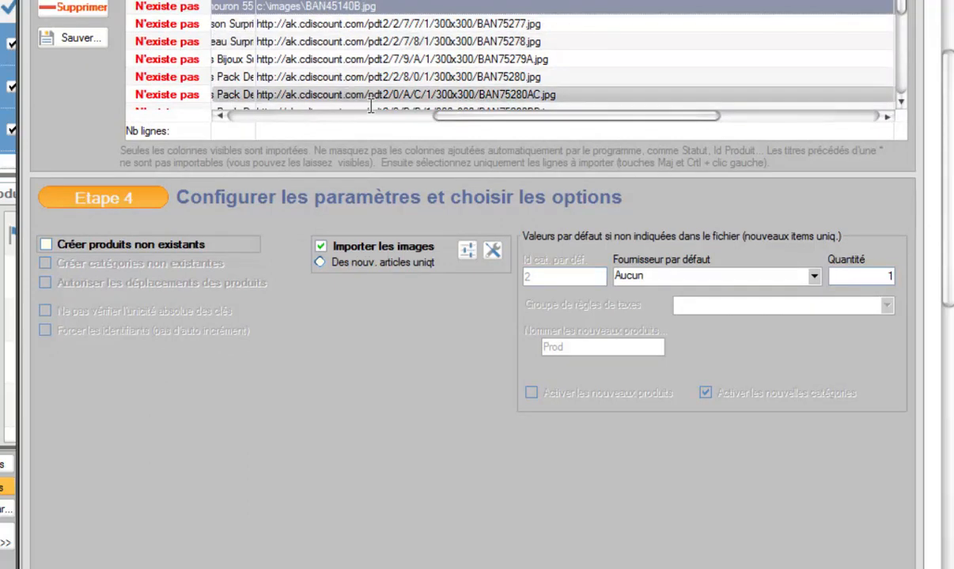
pyautogui.click(493, 255)
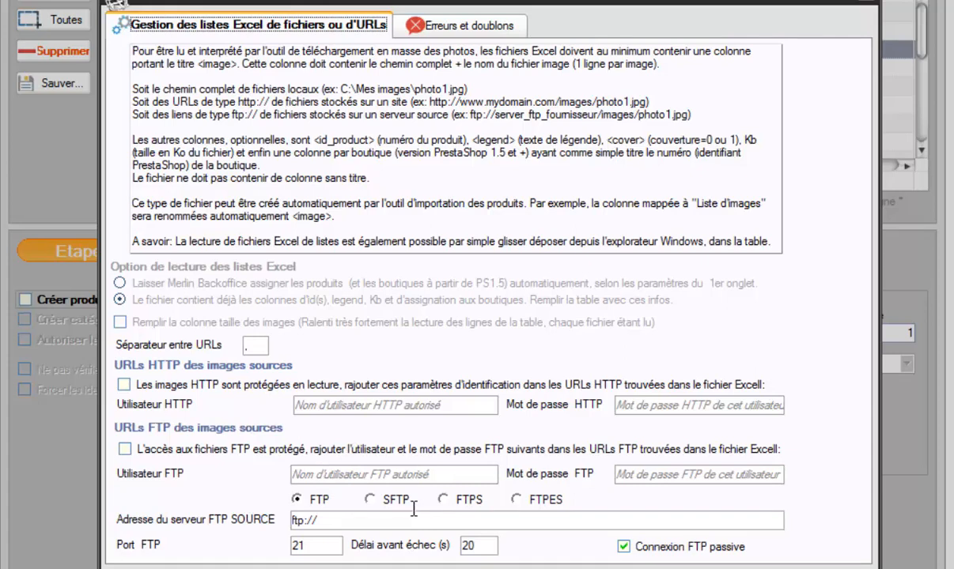
pyautogui.click(443, 26)
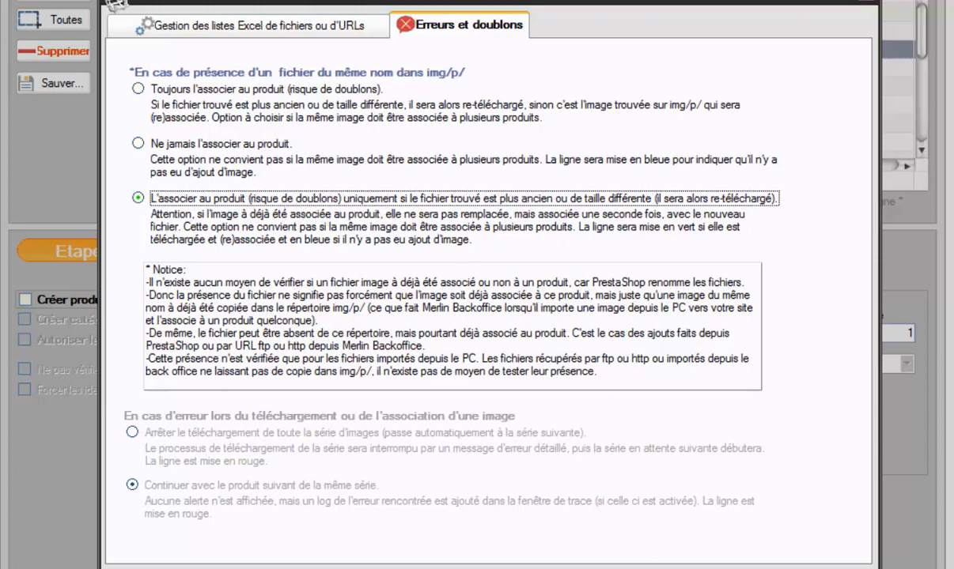
pyautogui.press('Escape')
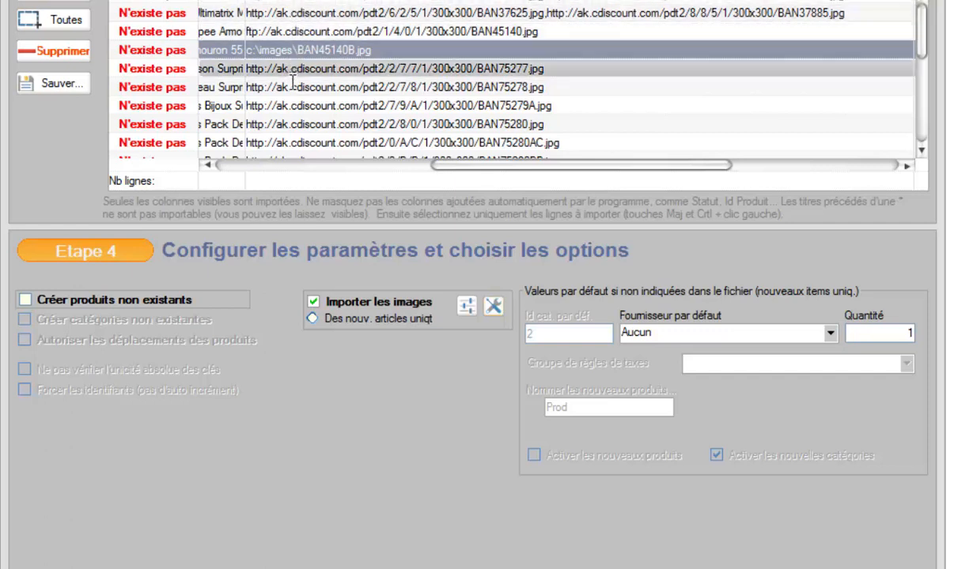
# - Select the four rows from BAN75277.jpg to BAN75280.jpg and restrict the image import to new articles only
pyautogui.moveTo(290, 72); pyautogui.dragTo(292, 133)
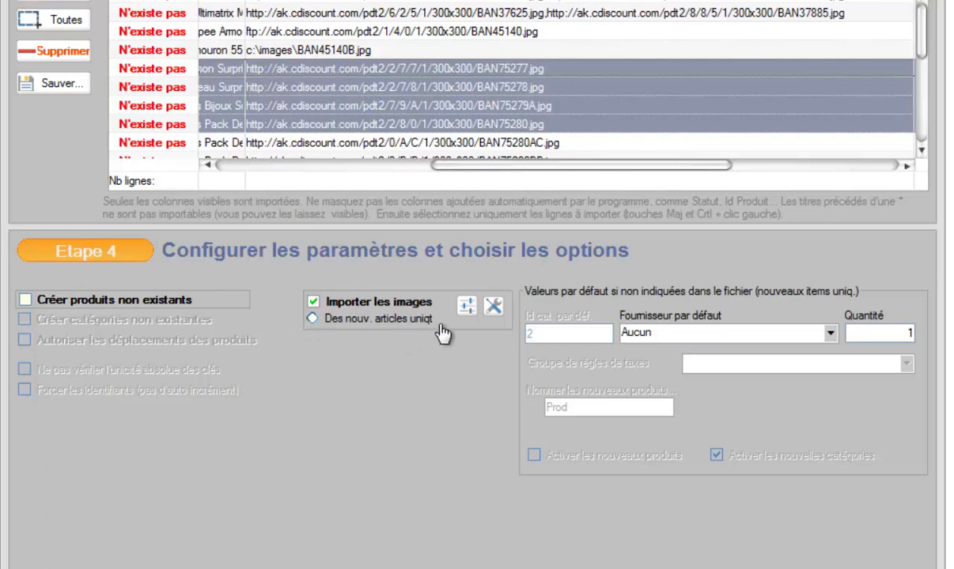
pyautogui.click(311, 318)
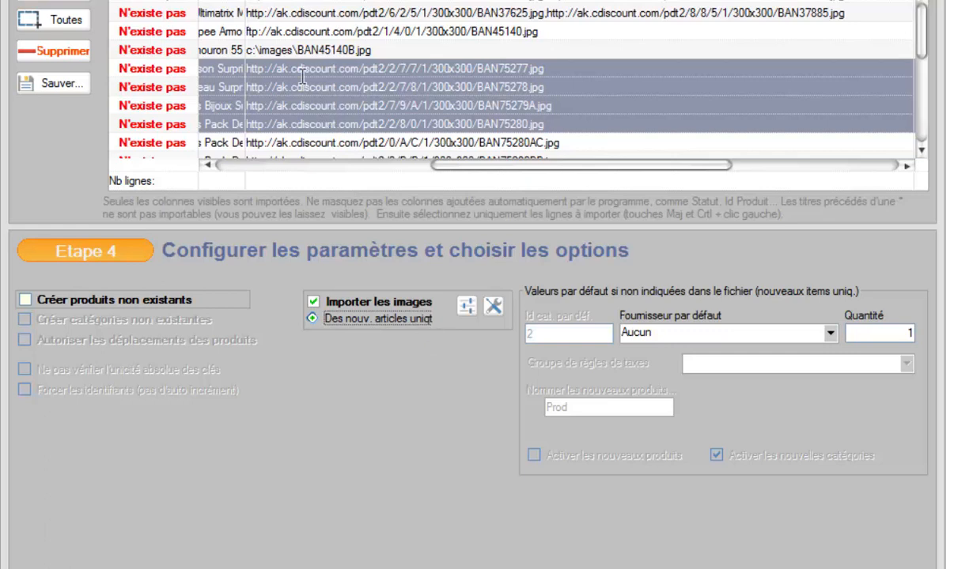
pyautogui.moveTo(453, 172); pyautogui.dragTo(359, 170)
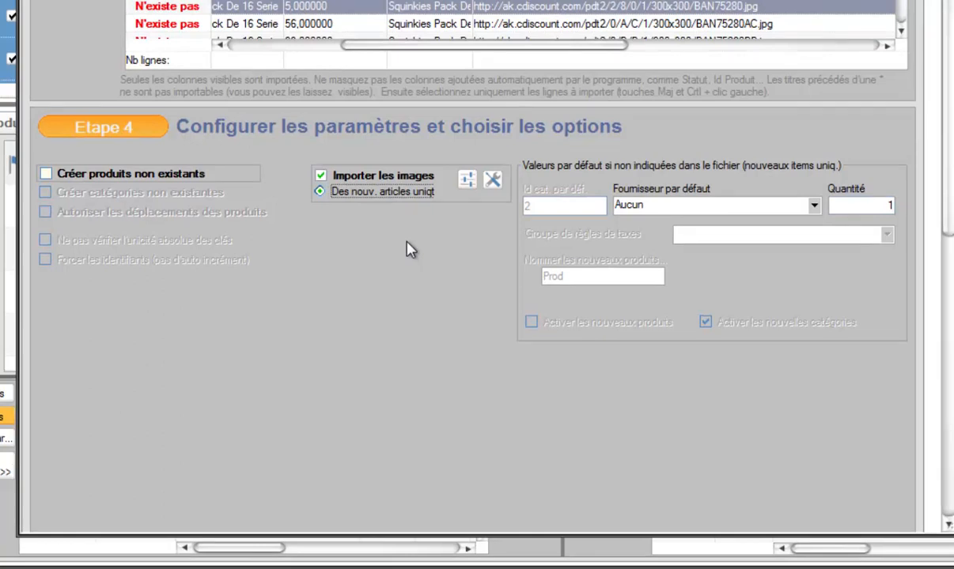
# - Collapse stage 4, expand stage 5, and examine the import launch and scheduling options alongside the selected rows
pyautogui.scroll(1, 409, 249)
pyautogui.scroll(-3, 844, 156)
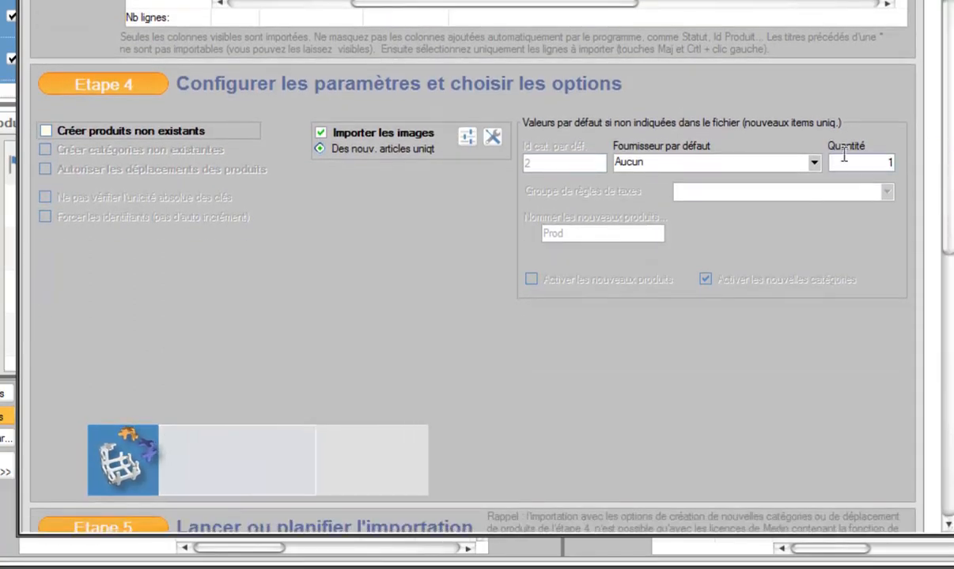
pyautogui.click(128, 79)
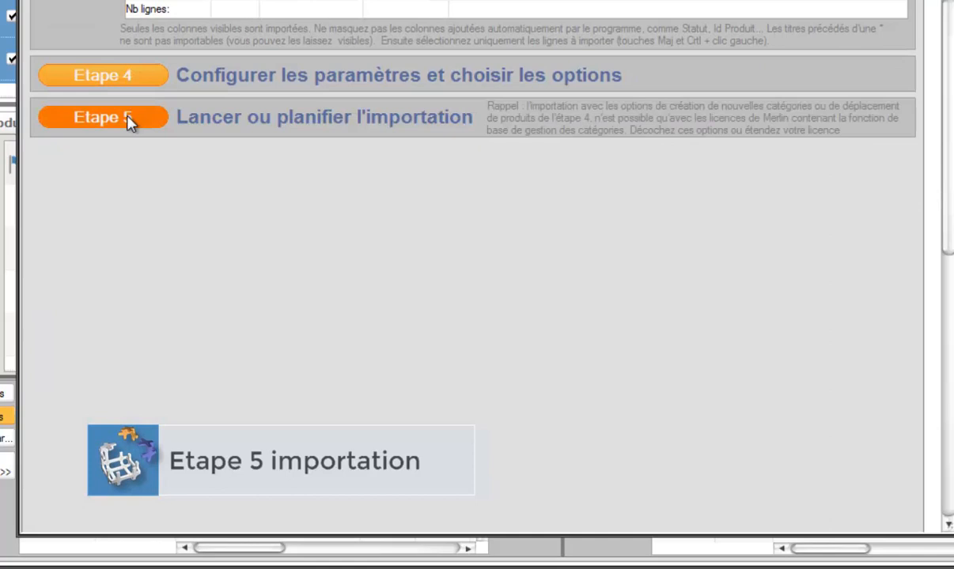
pyautogui.click(128, 116)
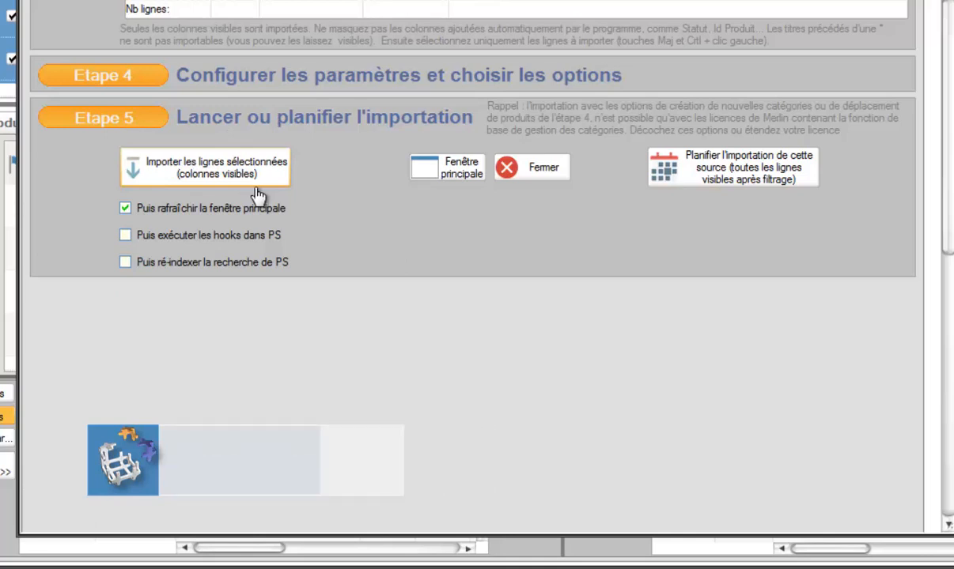
pyautogui.scroll(2, 949, 106)
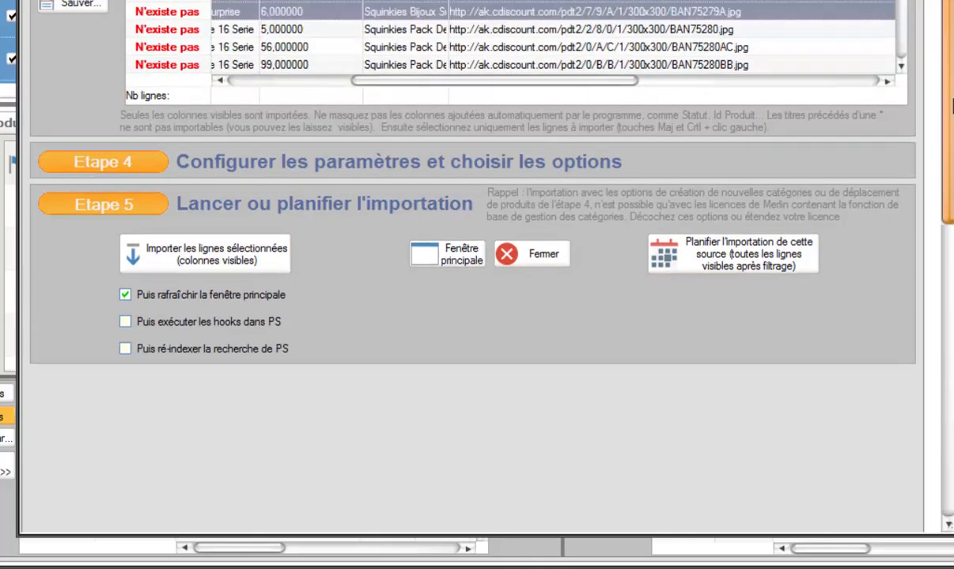
pyautogui.scroll(2, 949, 107)
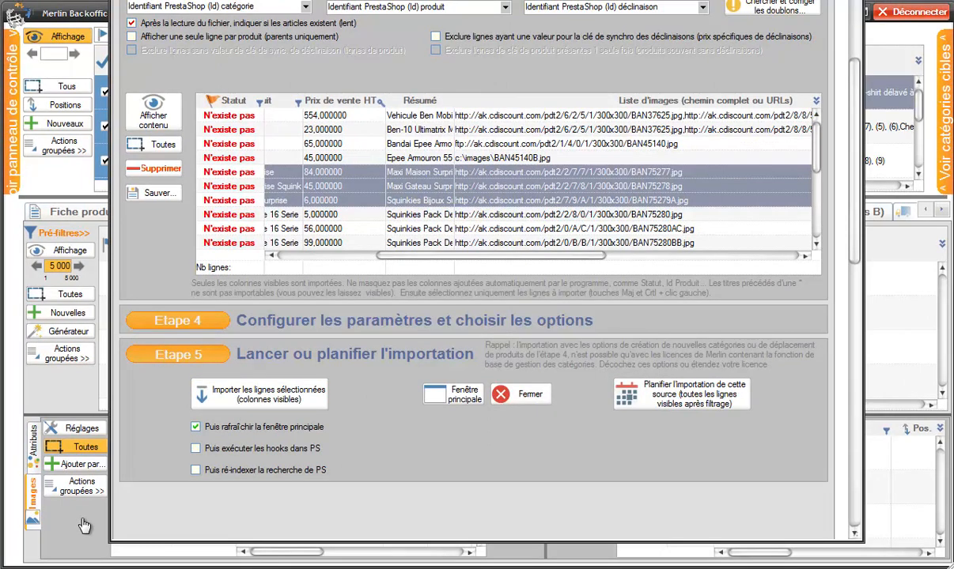
# - Close the list import tool and view the available sources for adding images to the product image table
pyautogui.press('Escape')
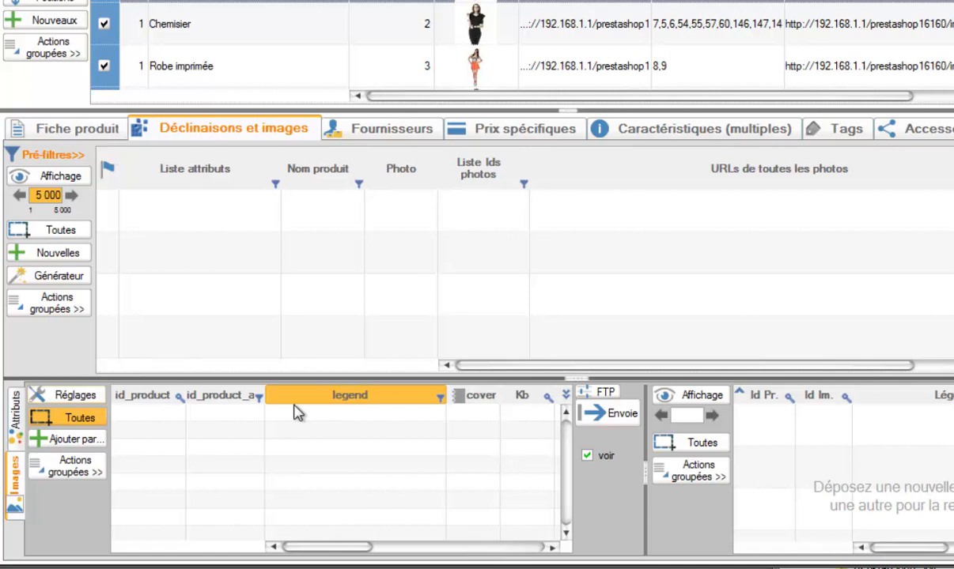
pyautogui.click(99, 451)
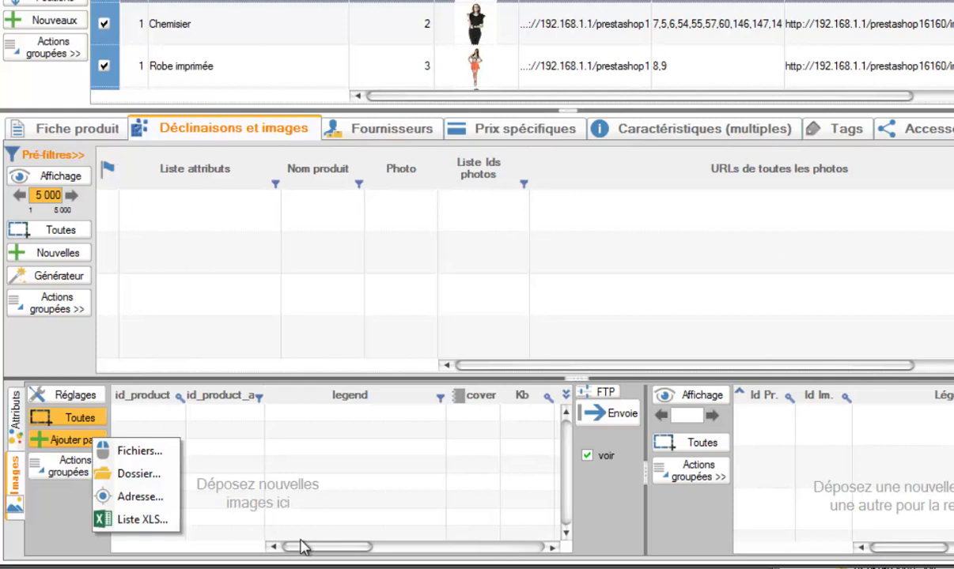
pyautogui.click(69, 518)
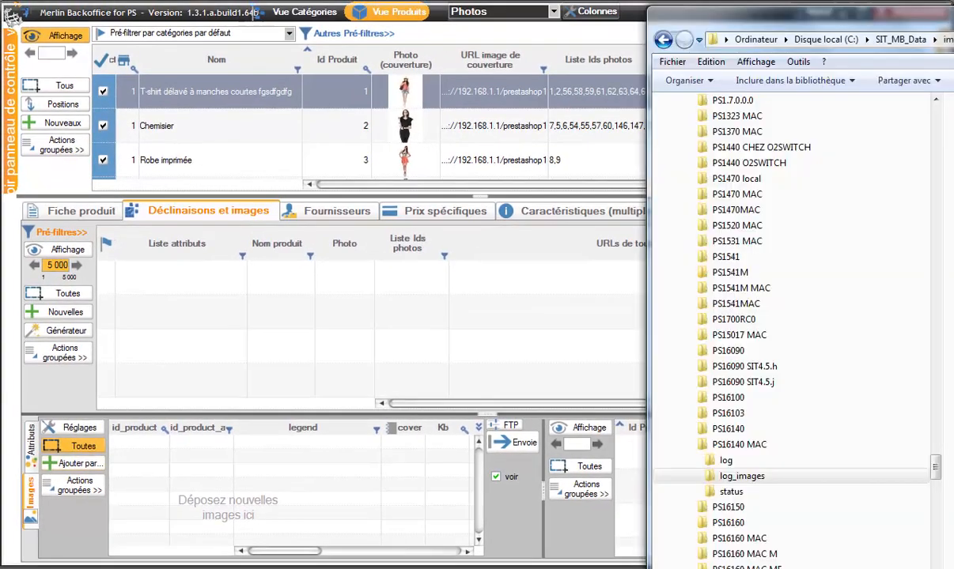
# - Load the list_images_imported_lines file modified at 11:22 from the PS16140 MAC log_images folder into the product image table as an XLS list
pyautogui.moveTo(949, 26); pyautogui.dragTo(589, 93)
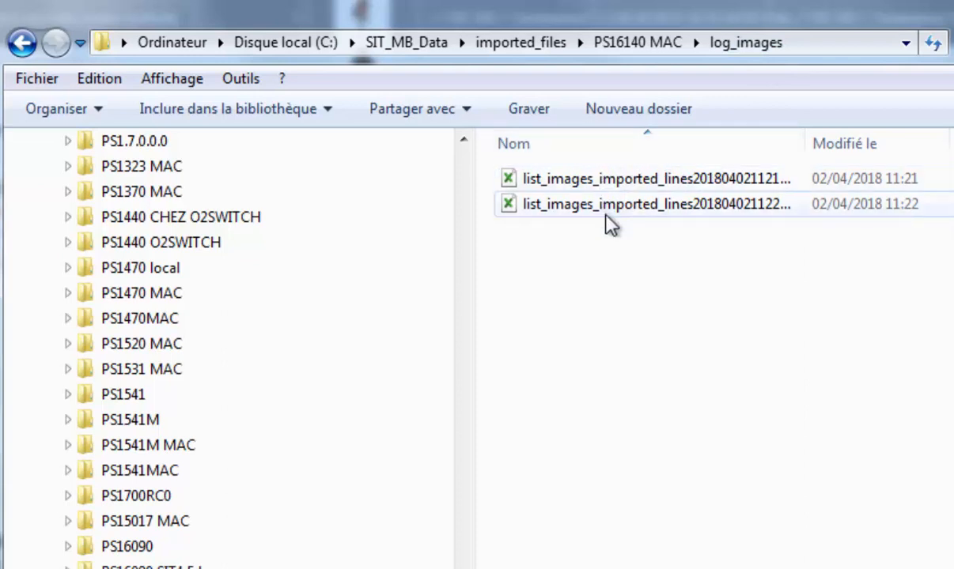
pyautogui.moveTo(610, 225)
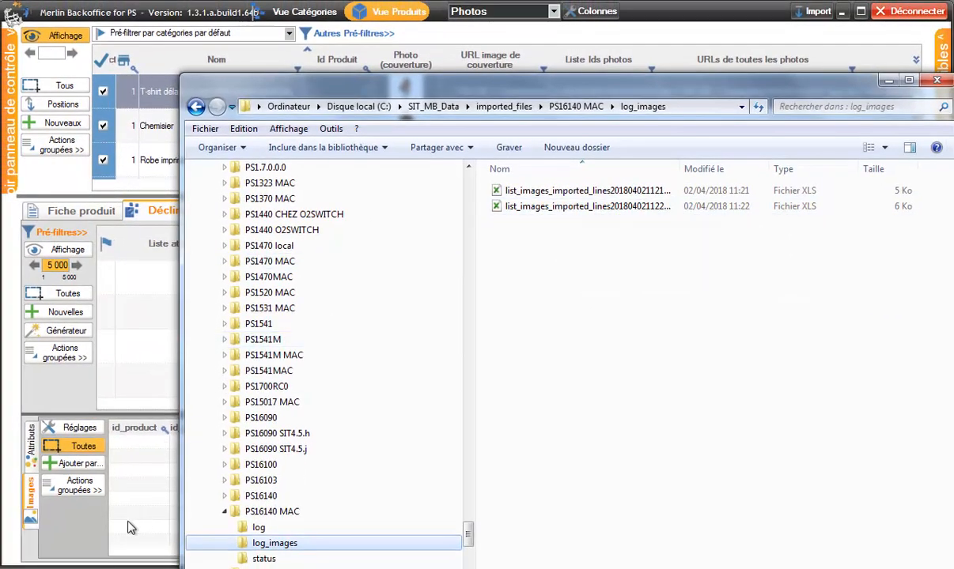
pyautogui.click(92, 471)
pyautogui.click(92, 471)
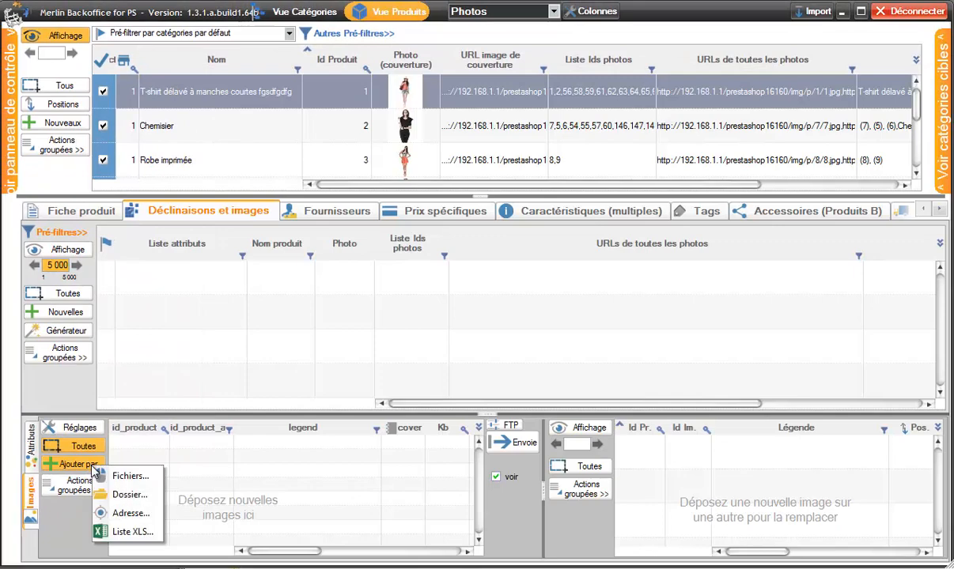
pyautogui.click(120, 531)
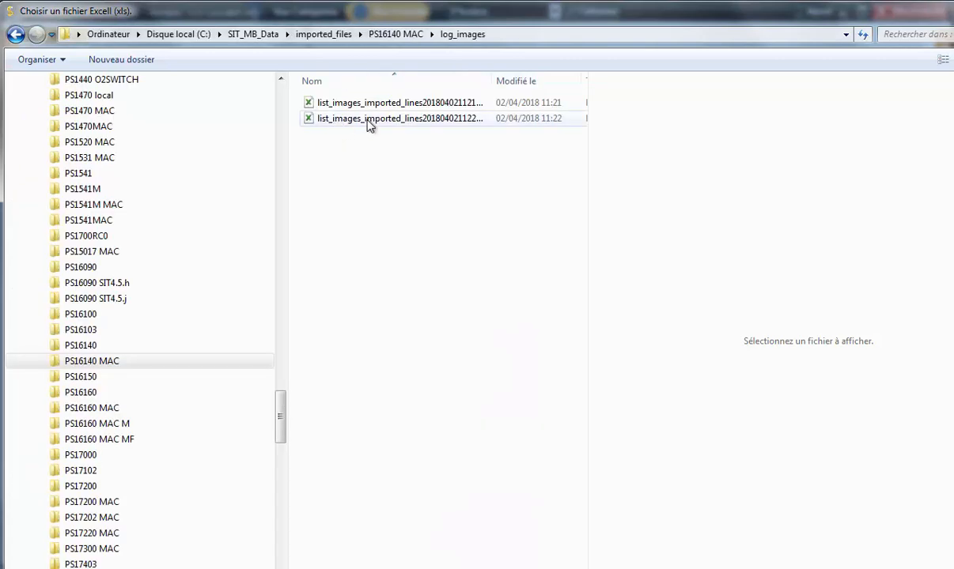
pyautogui.click(366, 121)
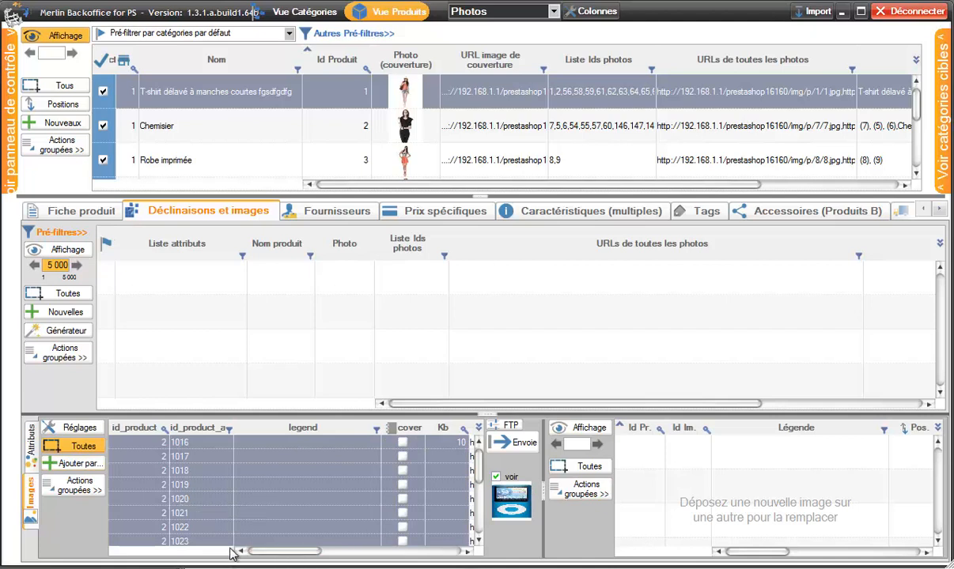
# - Widen the id_product_attribute column and examine the image URLs and photo previews of the first imported combination rows
pyautogui.click(317, 447)
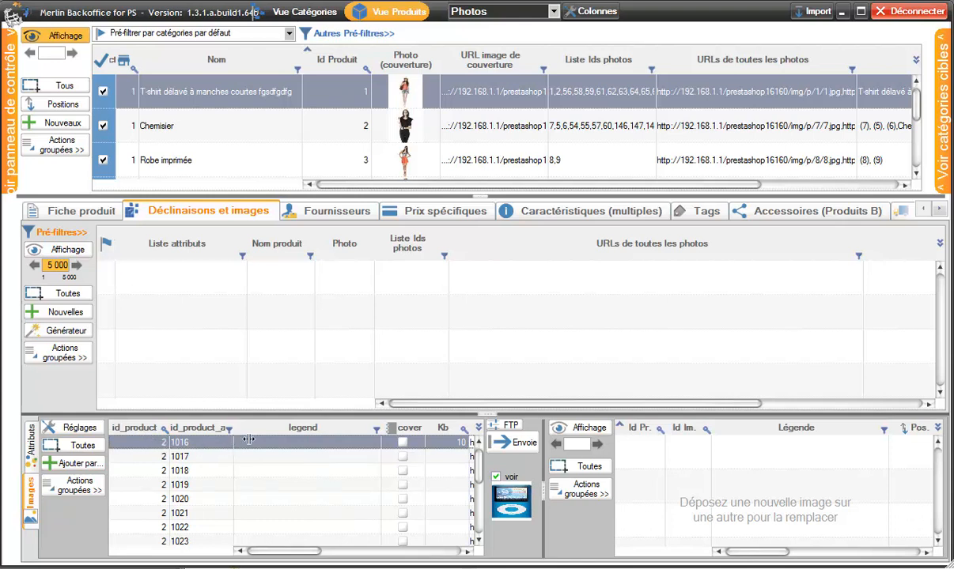
pyautogui.moveTo(231, 440); pyautogui.dragTo(285, 441)
pyautogui.moveTo(315, 551); pyautogui.dragTo(381, 556)
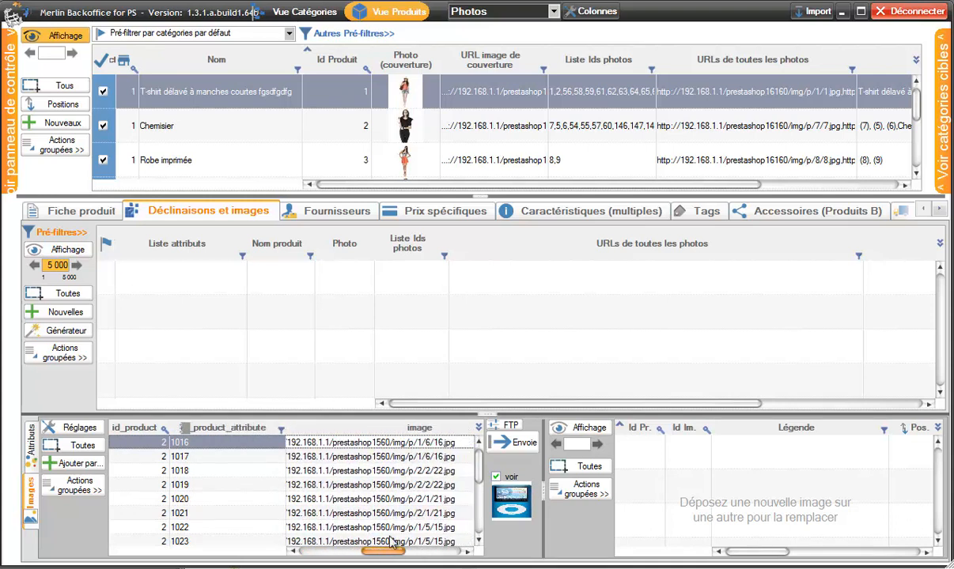
pyautogui.click(370, 456)
pyautogui.click(390, 470)
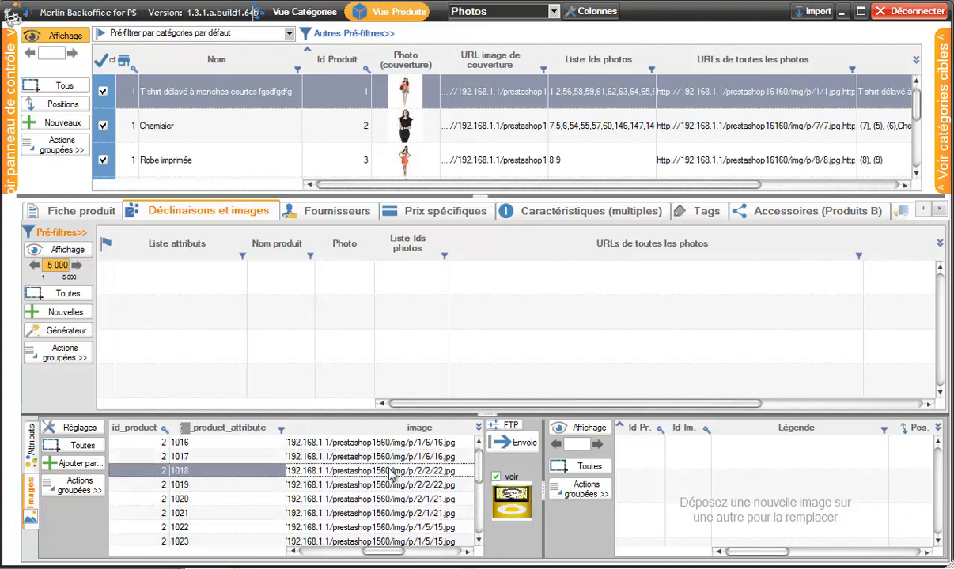
pyautogui.click(387, 485)
pyautogui.press('Down')
pyautogui.press('Down')
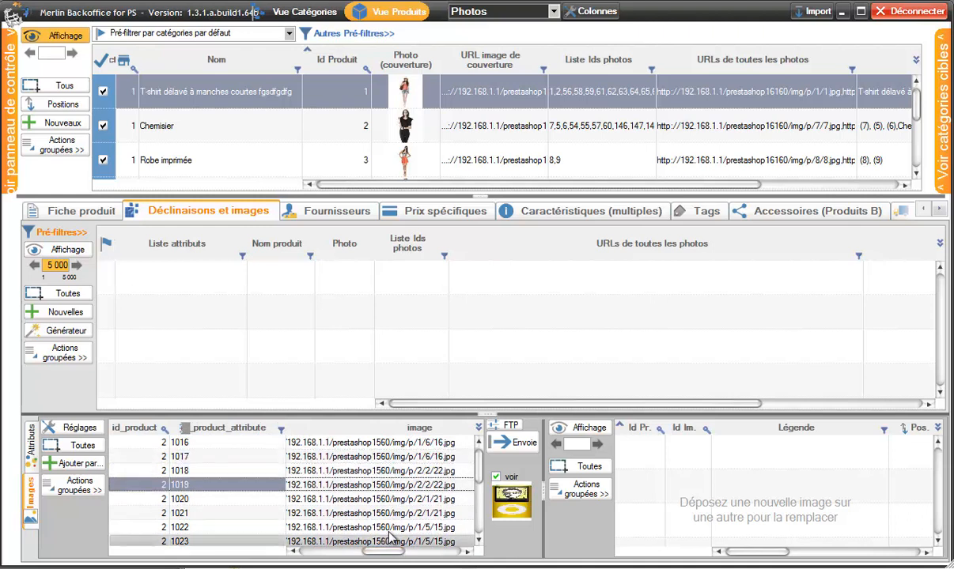
pyautogui.moveTo(383, 553); pyautogui.dragTo(343, 554)
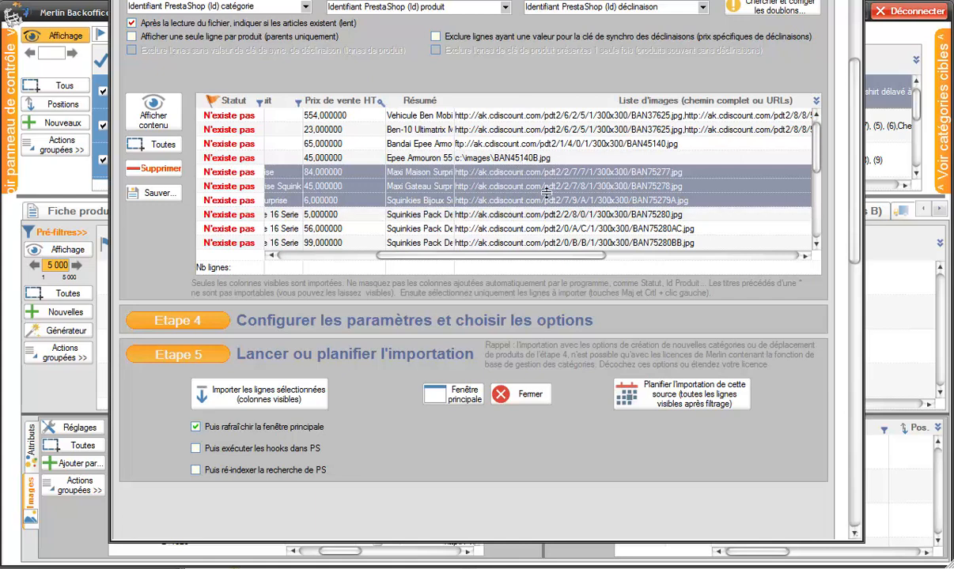
pyautogui.click(75, 504)
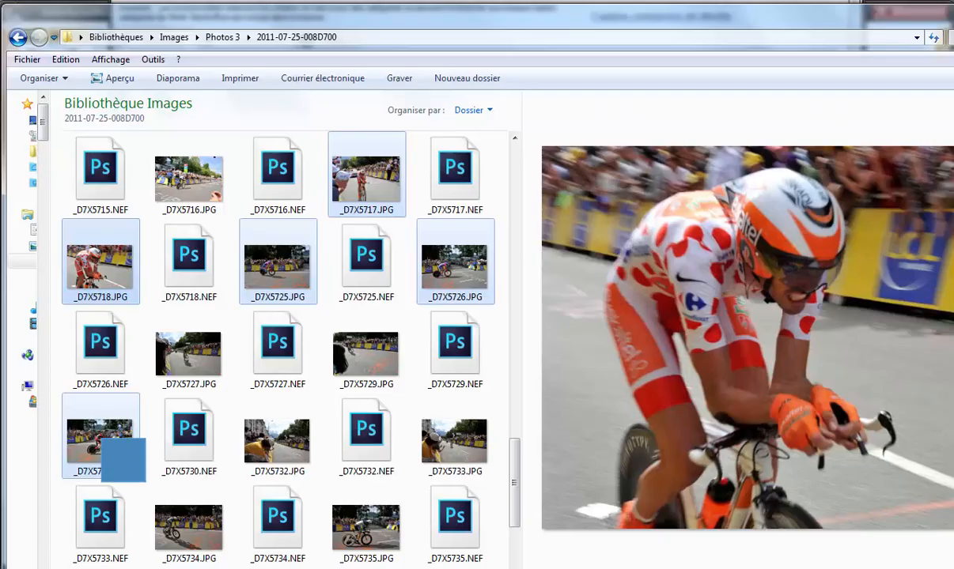
pyautogui.moveTo(125, 452); pyautogui.dragTo(123, 459)
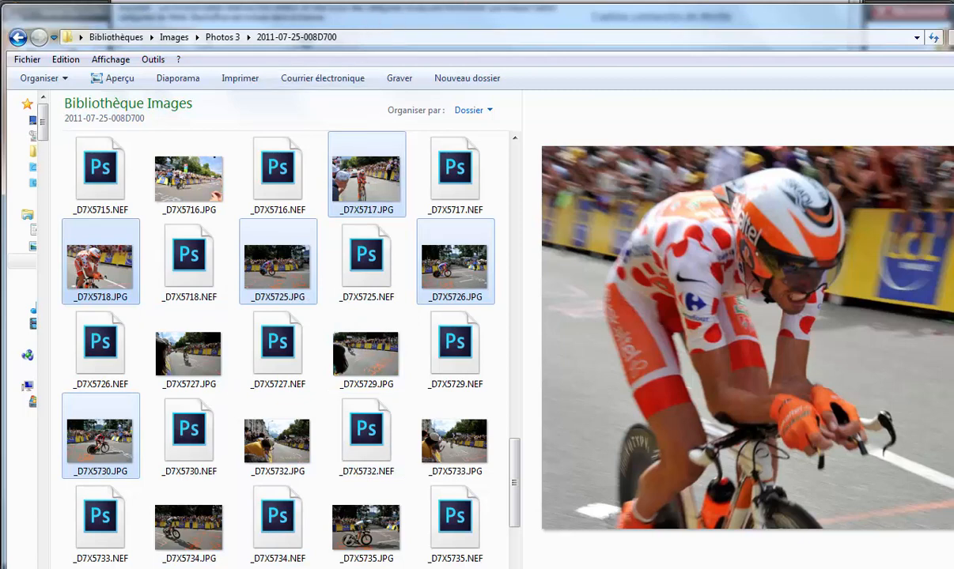
pyautogui.hotkey('alt', 'Tab')
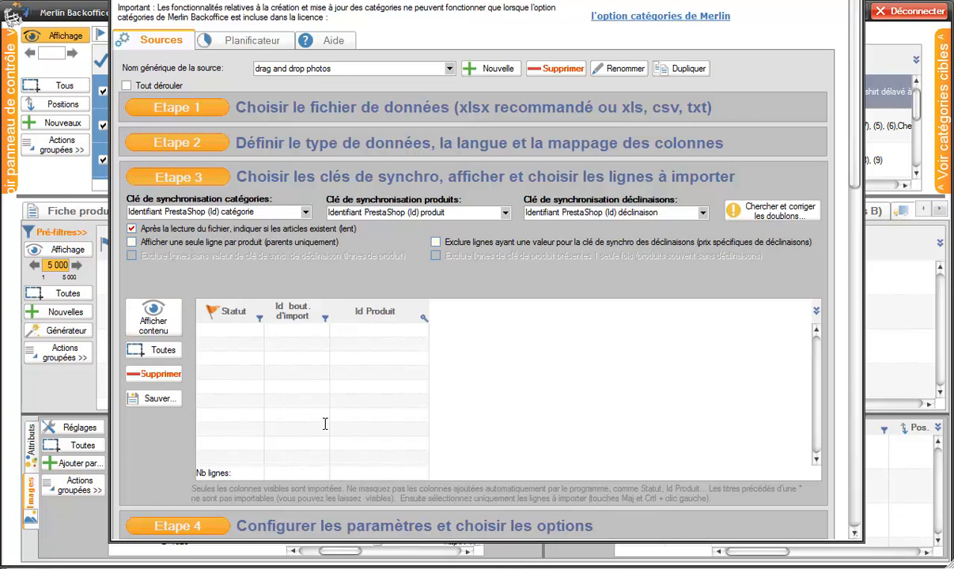
pyautogui.hotkey('alt', 'Tab')
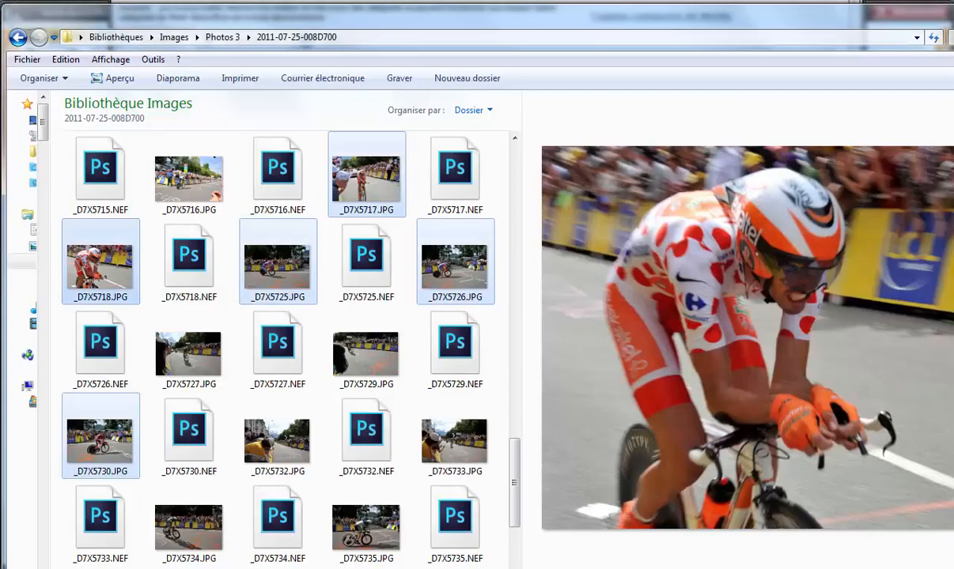
pyautogui.moveTo(496, 17); pyautogui.dragTo(953, 150)
pyautogui.moveTo(760, 403); pyautogui.dragTo(402, 381)
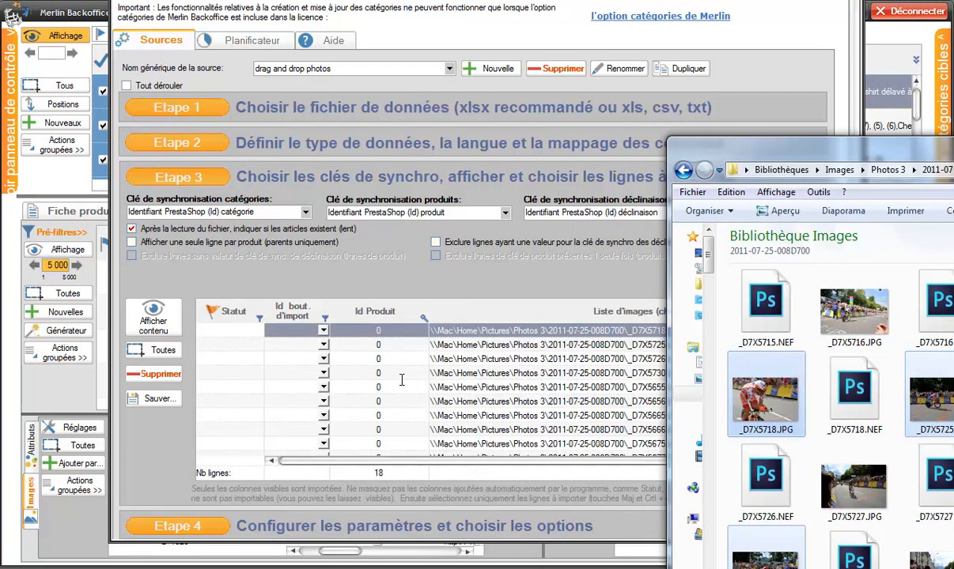
# - Return to the list import tool and view the available import shops for the _D7X5718.JPG row
pyautogui.click(528, 161)
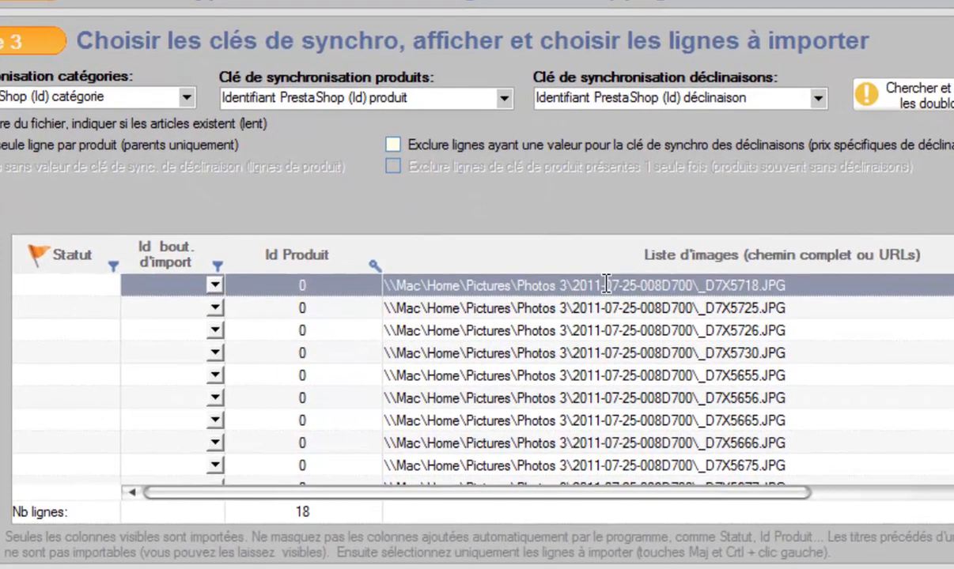
pyautogui.moveTo(694, 503); pyautogui.dragTo(436, 465)
pyautogui.click(215, 285)
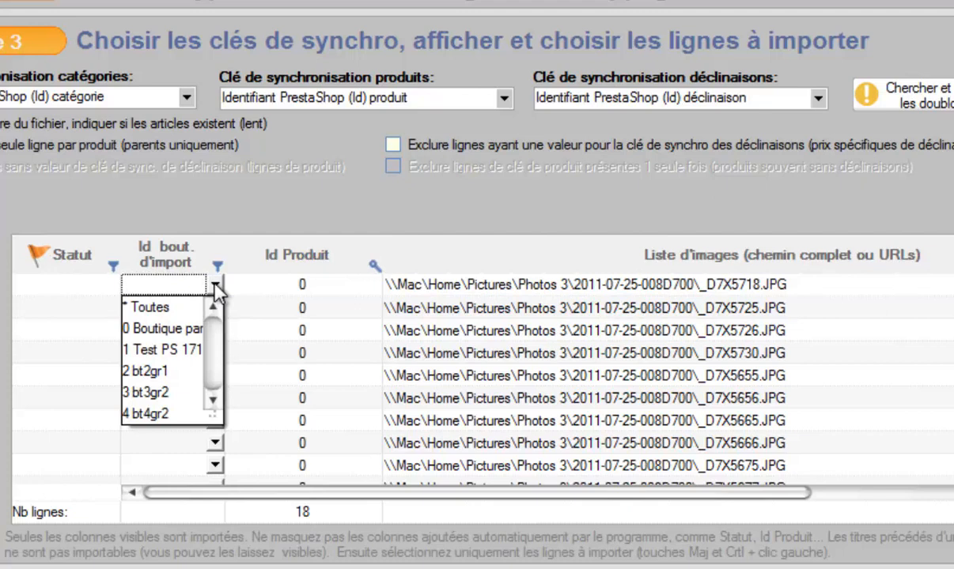
pyautogui.click(215, 285)
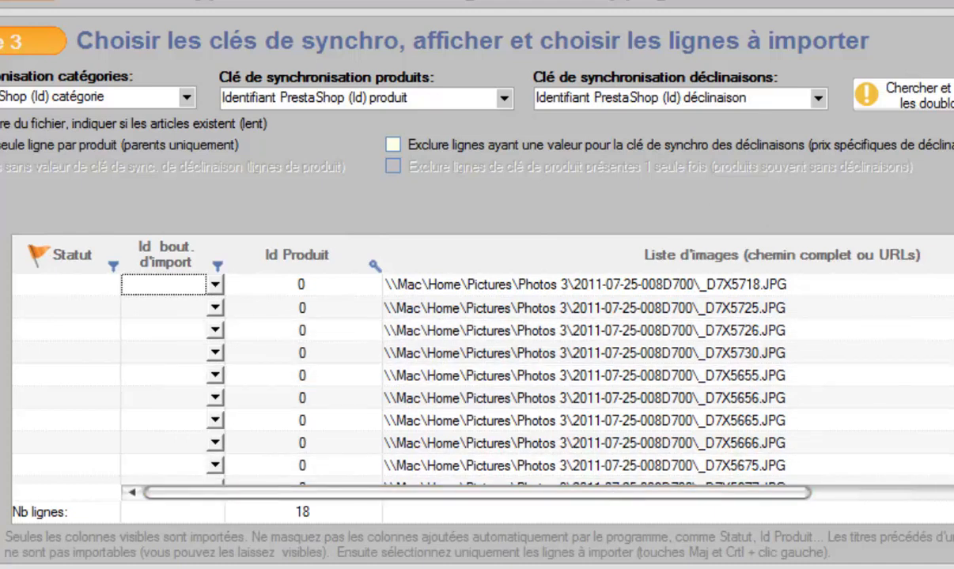
pyautogui.click(553, 285)
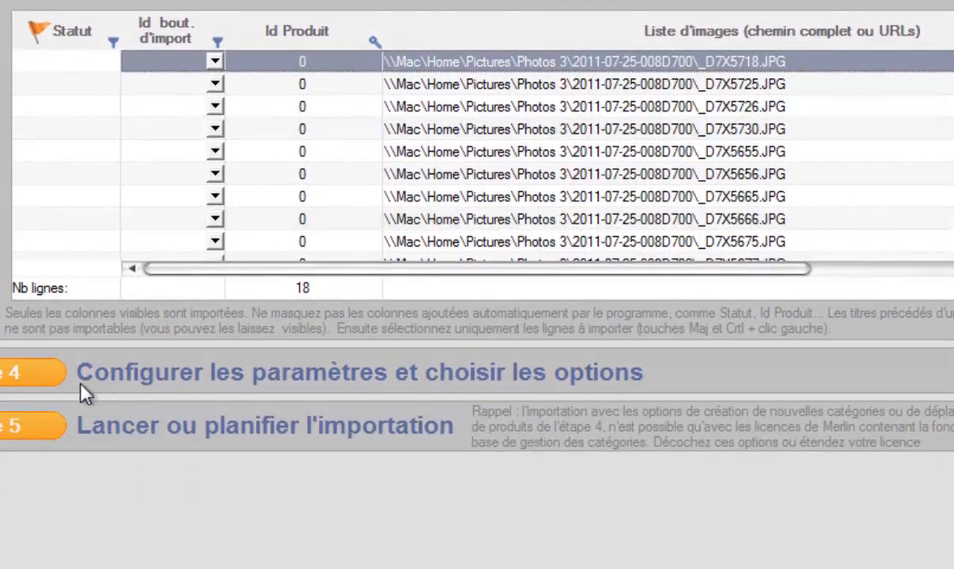
# - Expand stage 4, enable creating nonexistent products and importing images, and select the default category ID for replacement
pyautogui.click(35, 373)
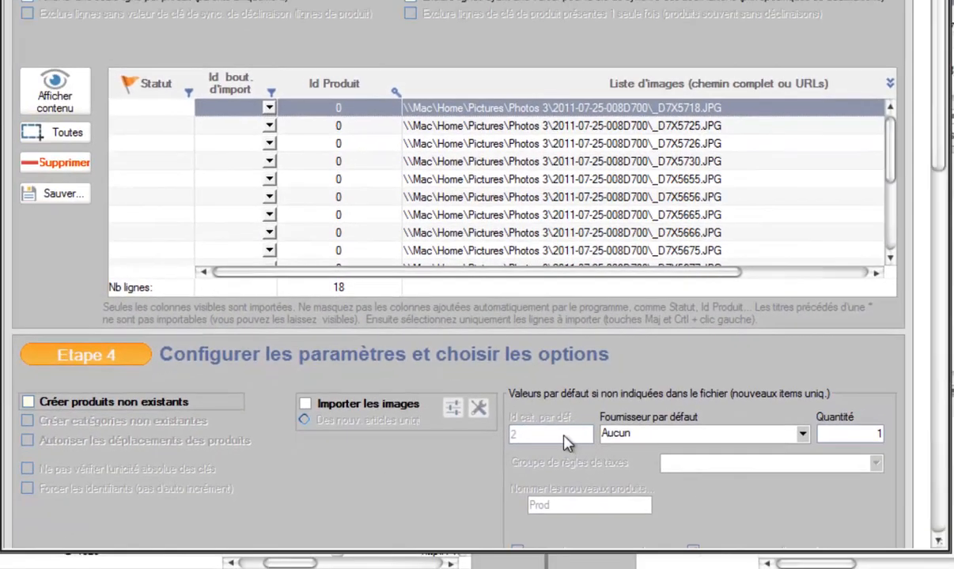
pyautogui.click(28, 403)
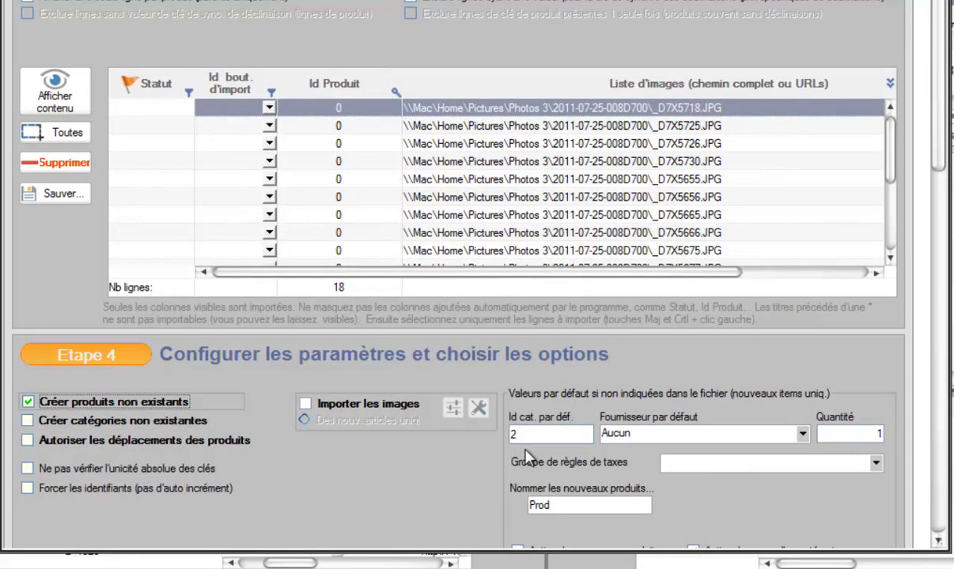
pyautogui.click(305, 404)
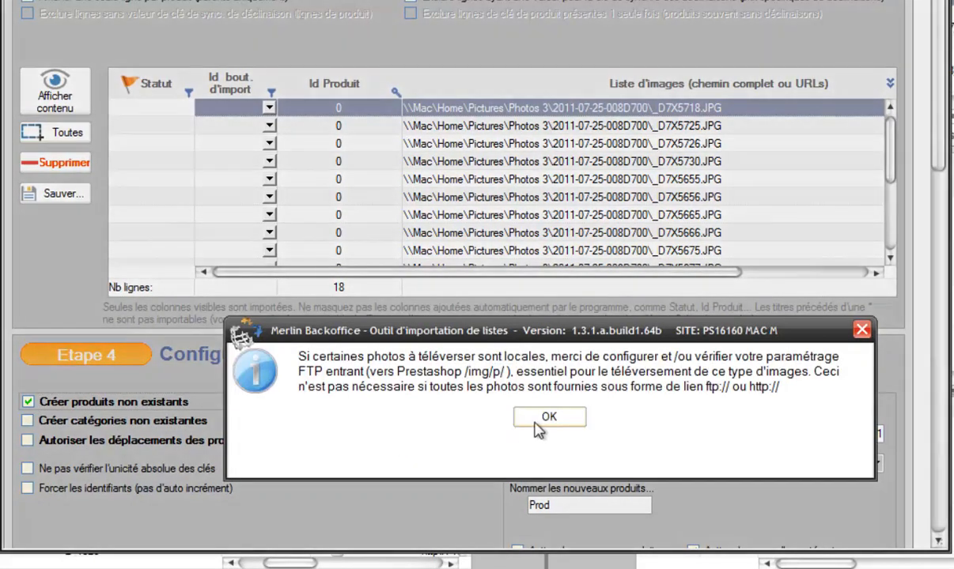
pyautogui.click(549, 419)
pyautogui.click(431, 340)
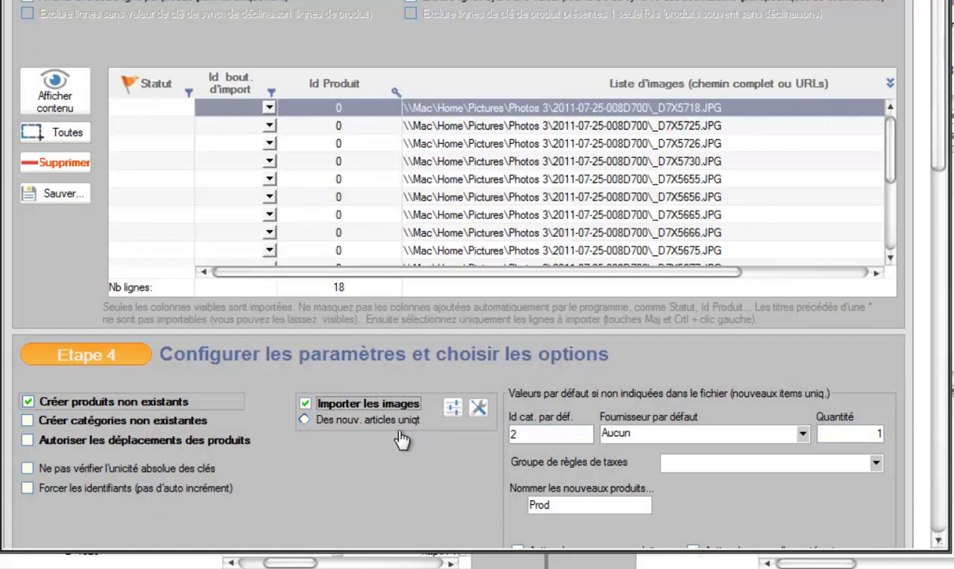
pyautogui.doubleClick(539, 434)
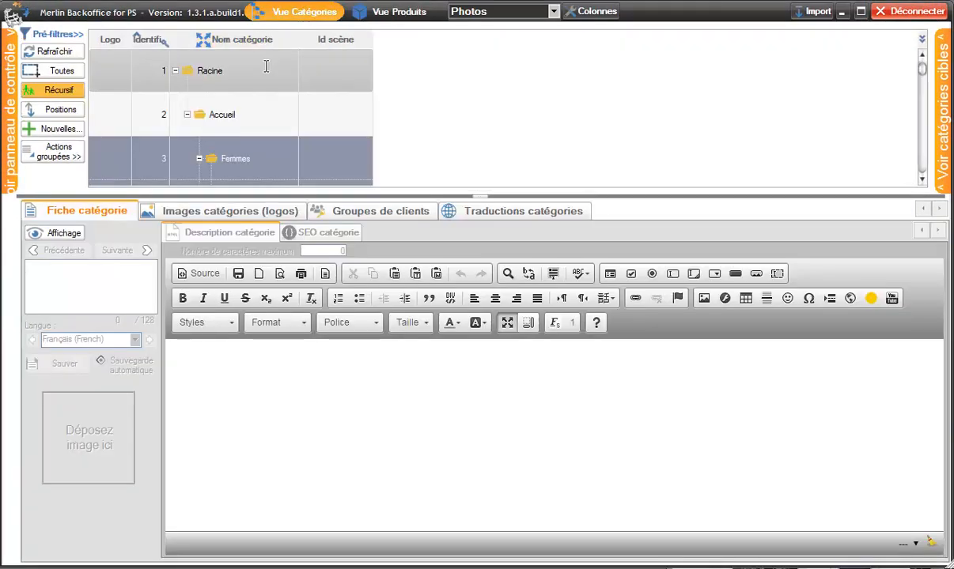
# - In the main window's category view, turn off recursive selection and create one category named Course 2017 under Accueil
pyautogui.click(239, 114)
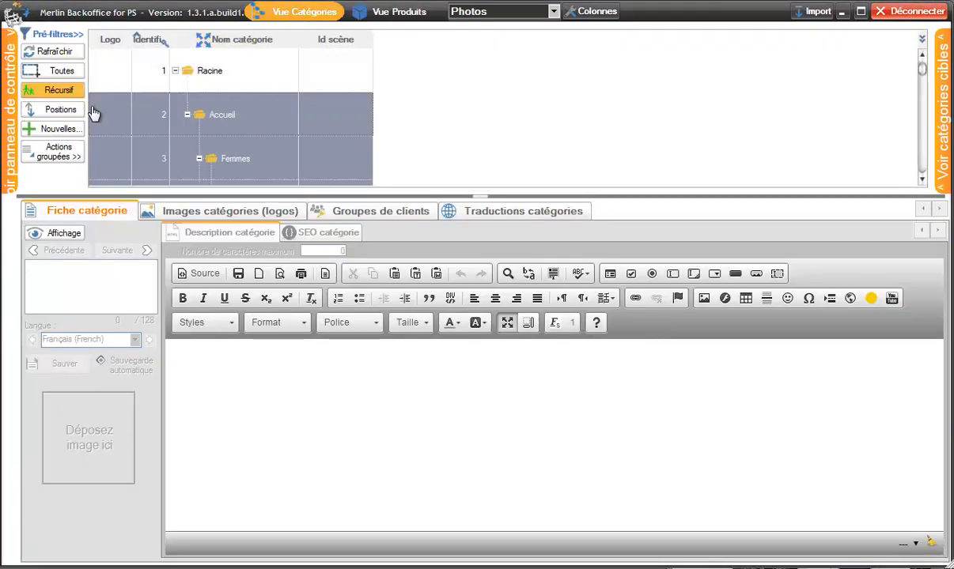
pyautogui.click(62, 88)
pyautogui.click(217, 111)
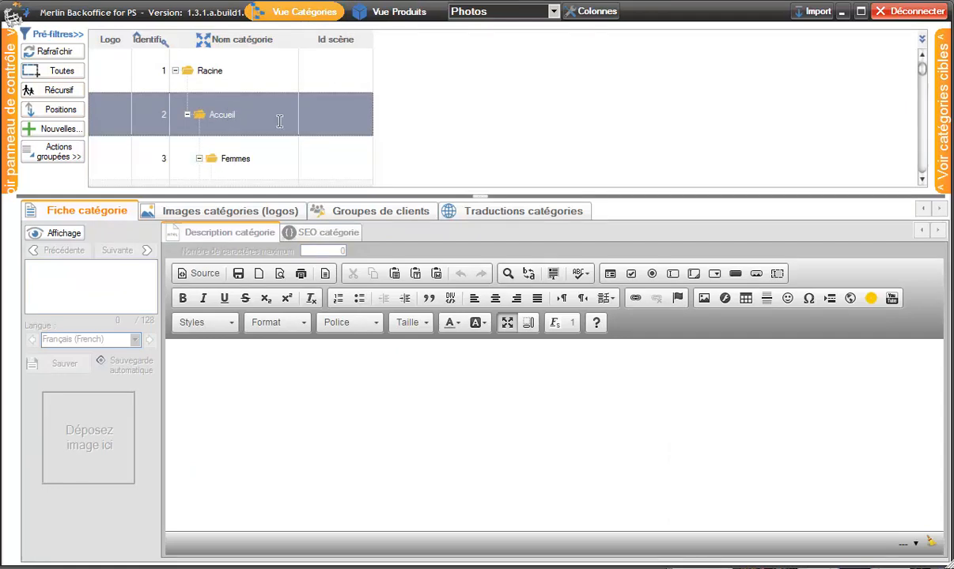
pyautogui.click(60, 129)
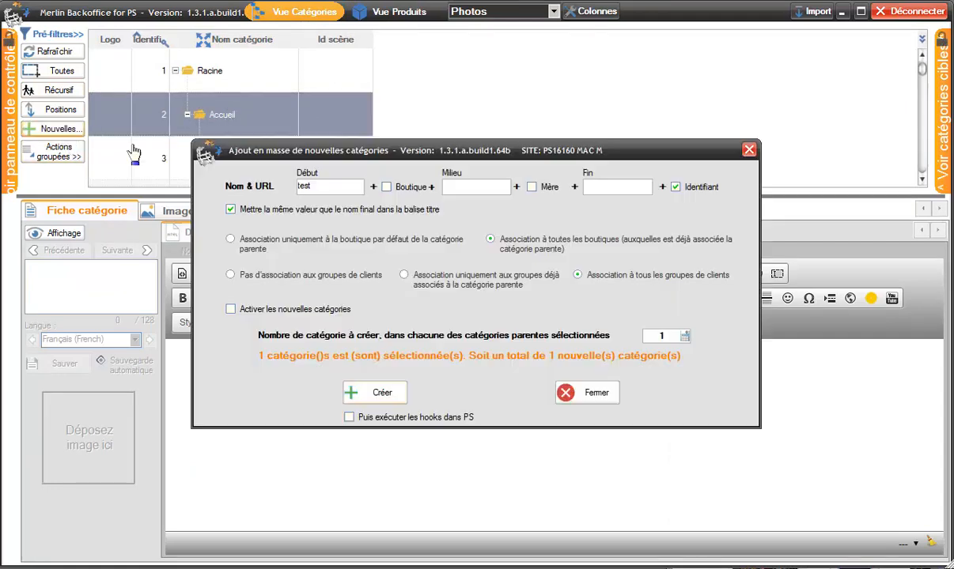
pyautogui.doubleClick(316, 186)
pyautogui.write('Courte 2017')
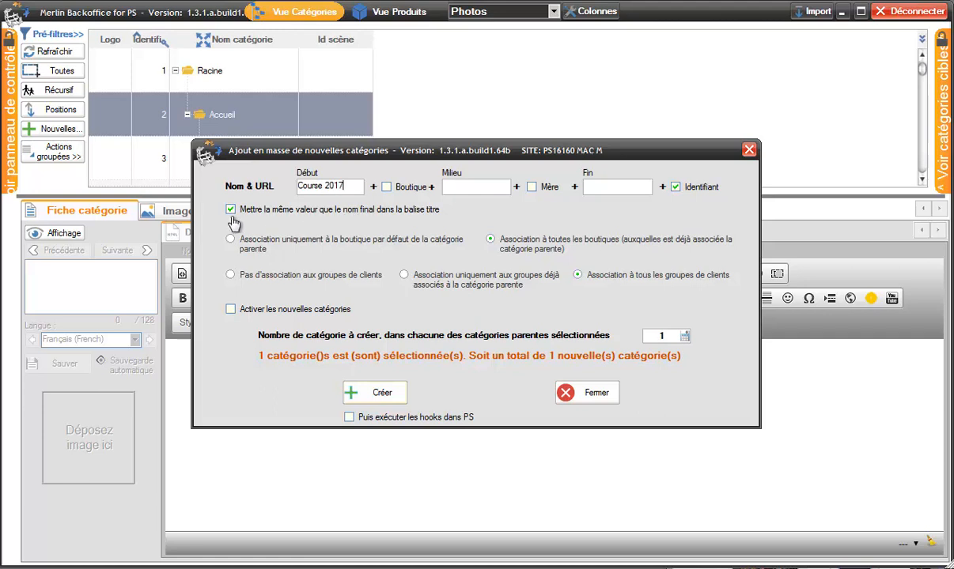
pyautogui.click(360, 393)
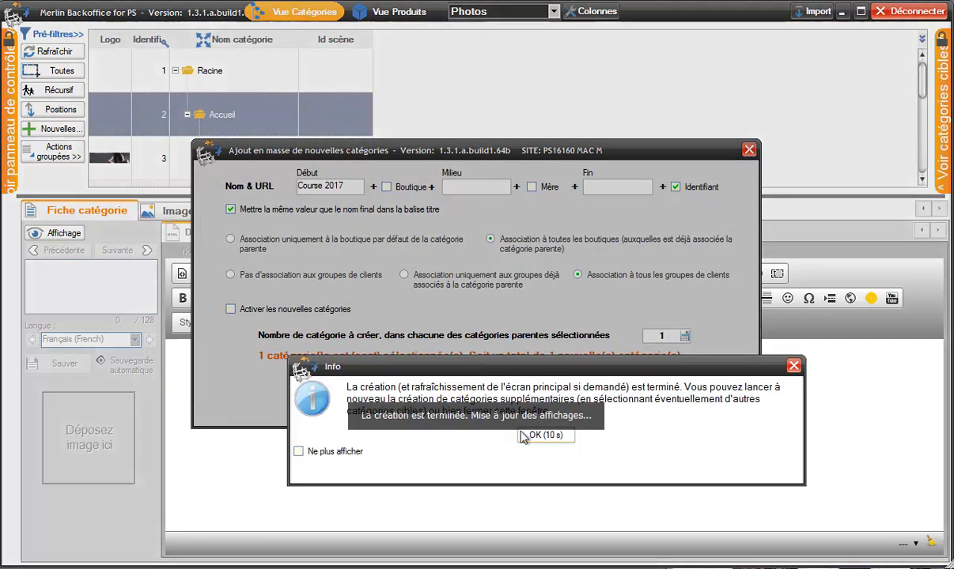
pyautogui.click(554, 436)
pyautogui.click(605, 401)
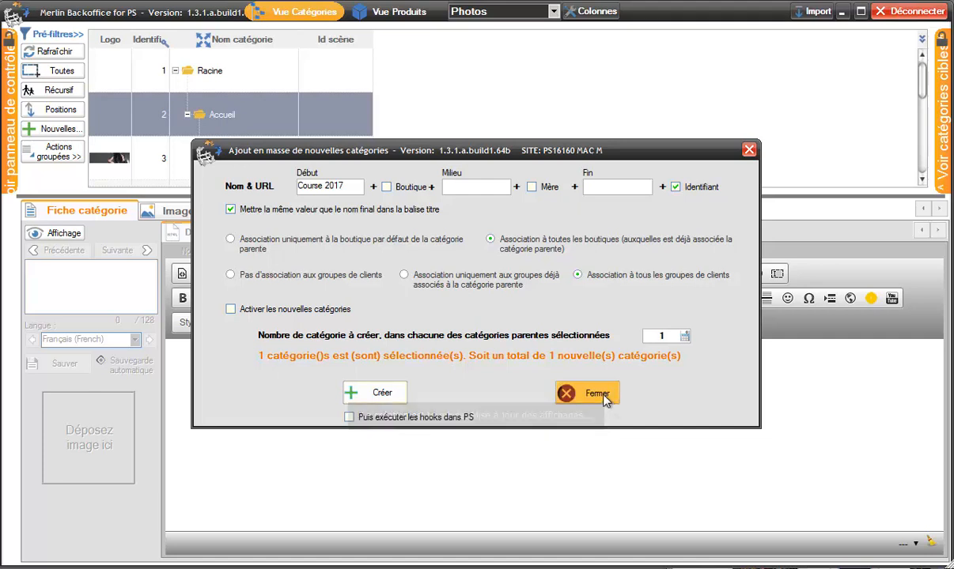
# - Look up the new category's ID and set the default category ID for new items to 179 in stage 4
pyautogui.moveTo(923, 87); pyautogui.dragTo(922, 179)
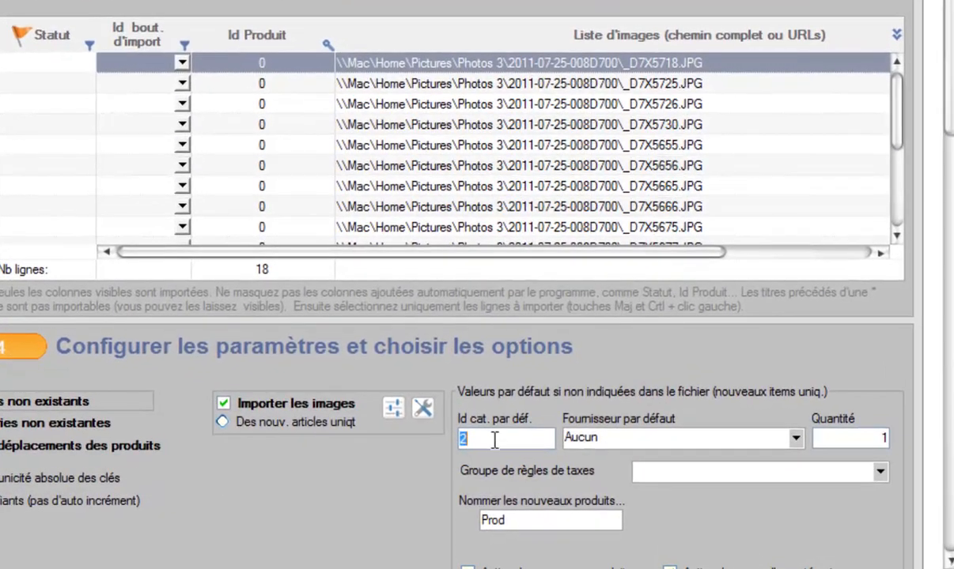
pyautogui.write('79')
pyautogui.click(883, 436)
pyautogui.press('Tab')
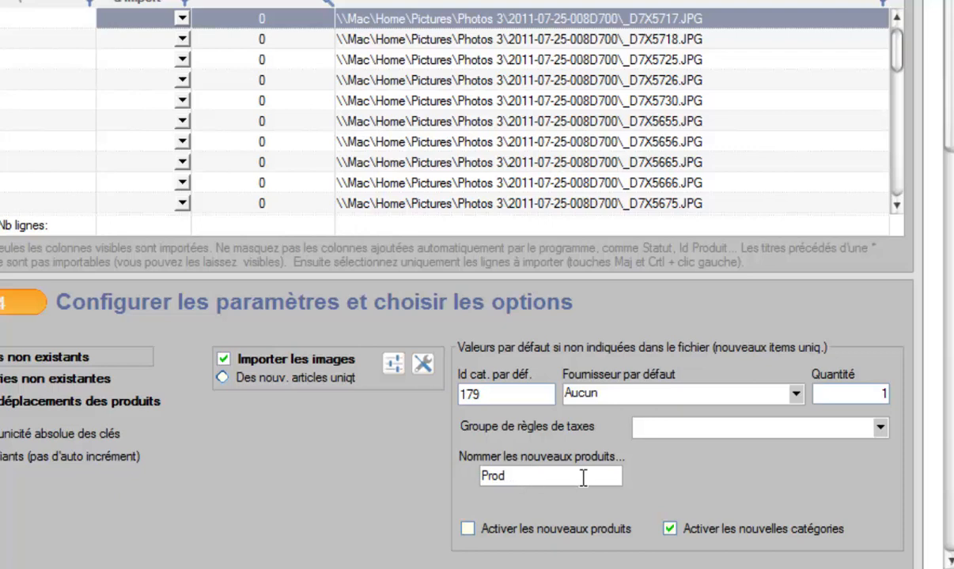
# - Set the naming text for new products to Image and return to the stage 3 settings
pyautogui.moveTo(464, 476); pyautogui.dragTo(523, 474)
pyautogui.click(518, 474)
pyautogui.doubleClick(517, 474)
pyautogui.write('Image')
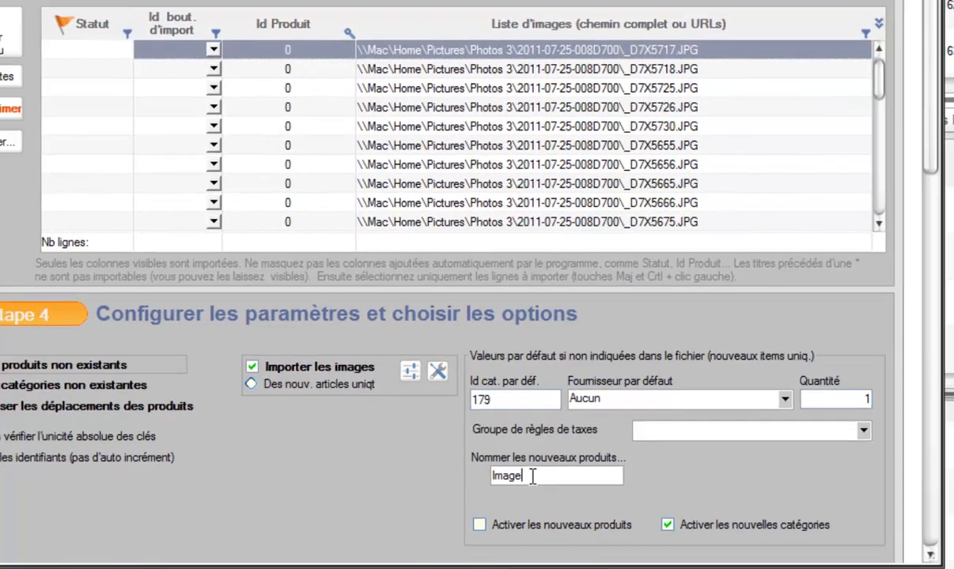
pyautogui.moveTo(801, 167); pyautogui.dragTo(859, 89)
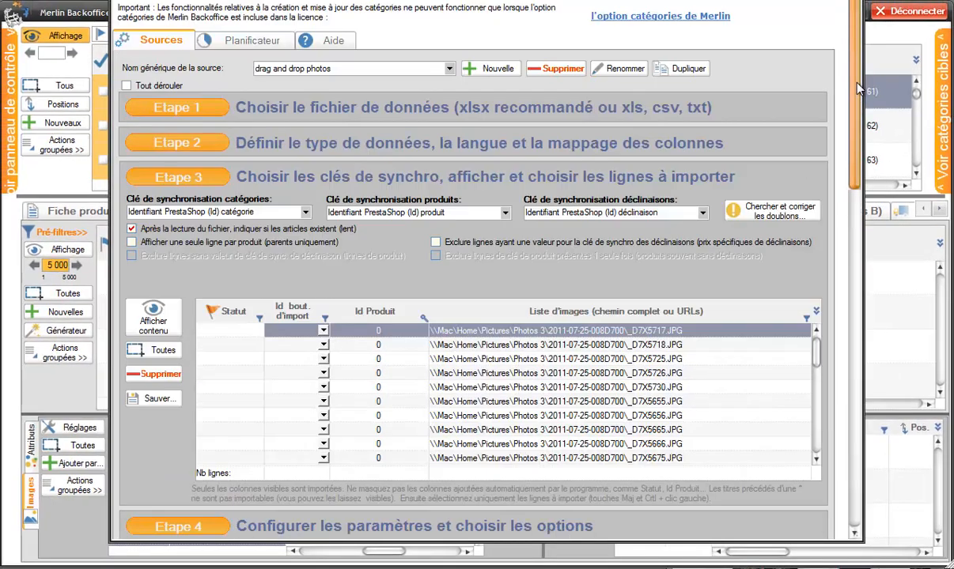
pyautogui.scroll(2, 553, 63)
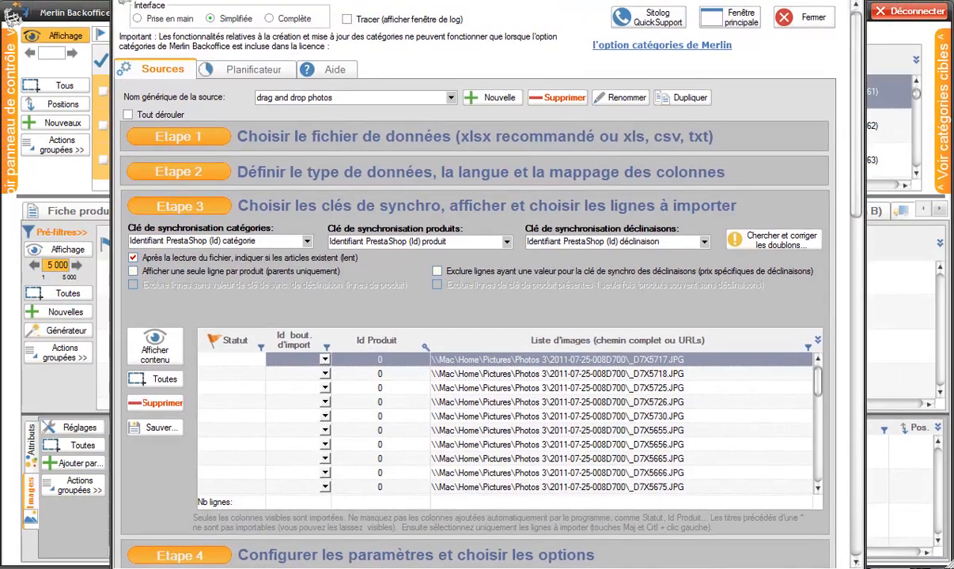
# - Switch the import tool to the Complète interface and choose to name new products after the first image's file name in stage 4
pyautogui.click(265, 18)
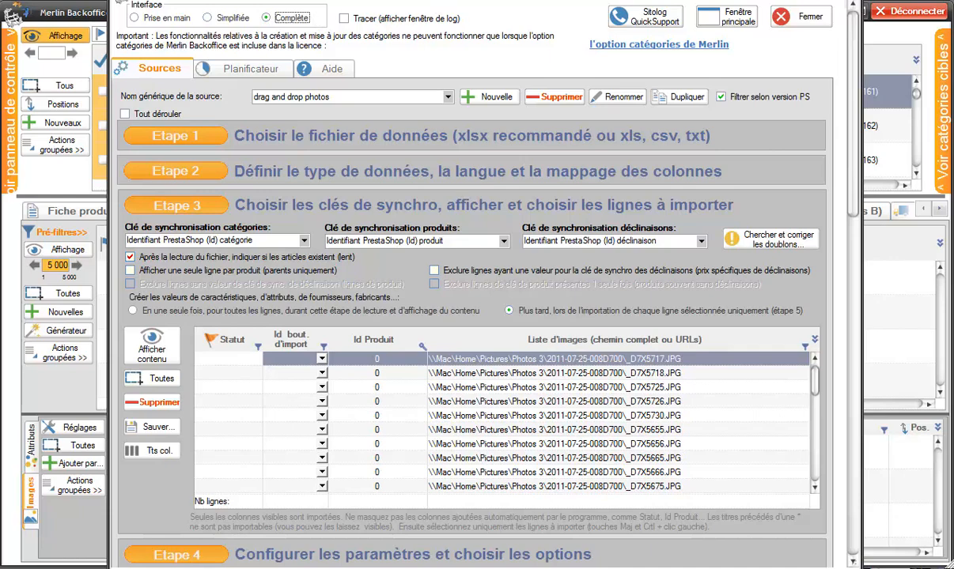
pyautogui.scroll(-1, 859, 111)
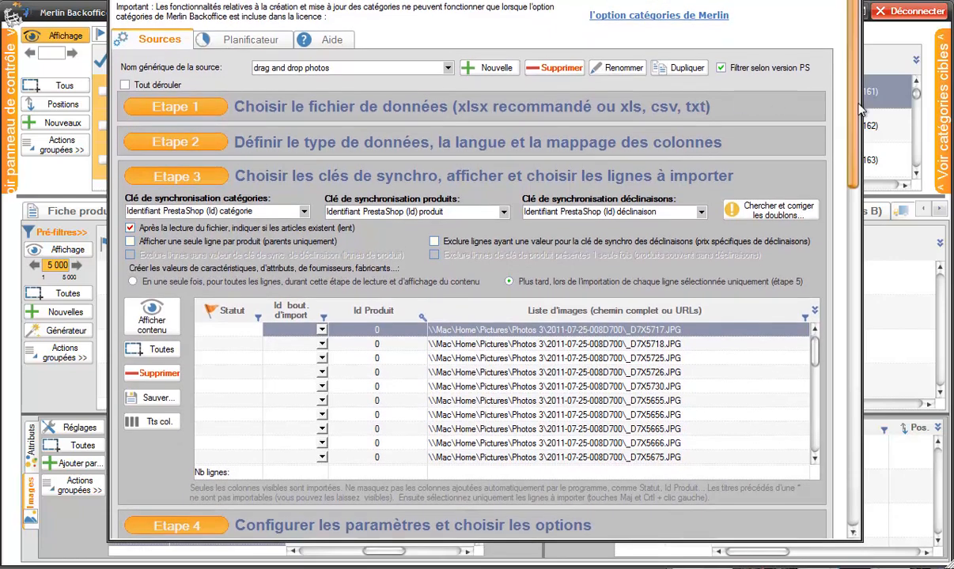
pyautogui.scroll(-5, 852, 118)
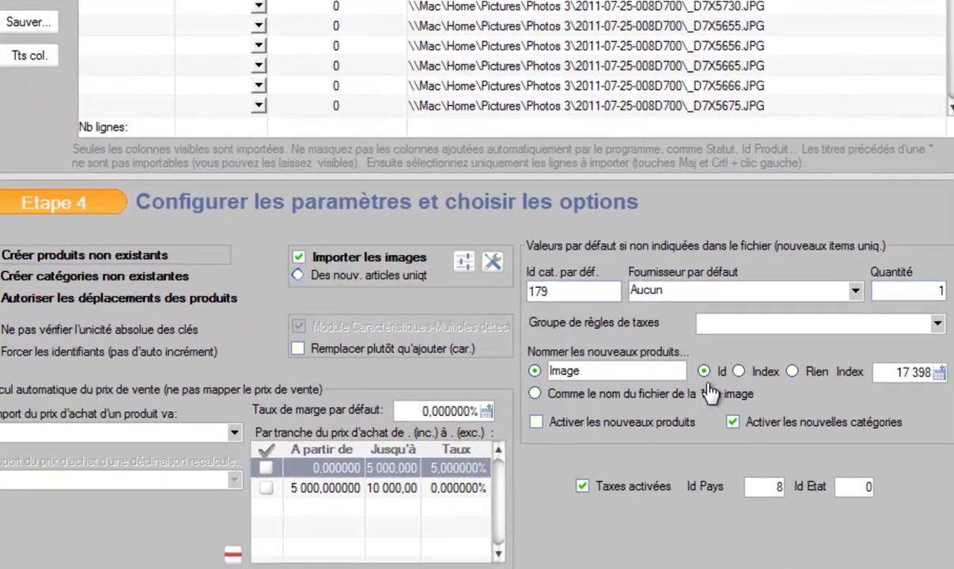
pyautogui.click(535, 394)
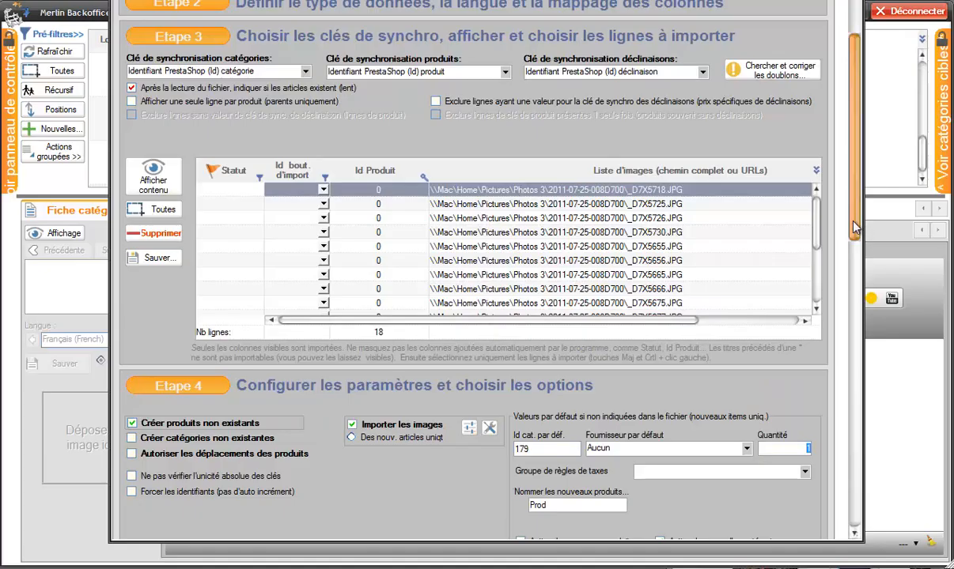
# - Narrow the Liste d'images column in the stage 3 table
pyautogui.moveTo(854, 226); pyautogui.dragTo(854, 248)
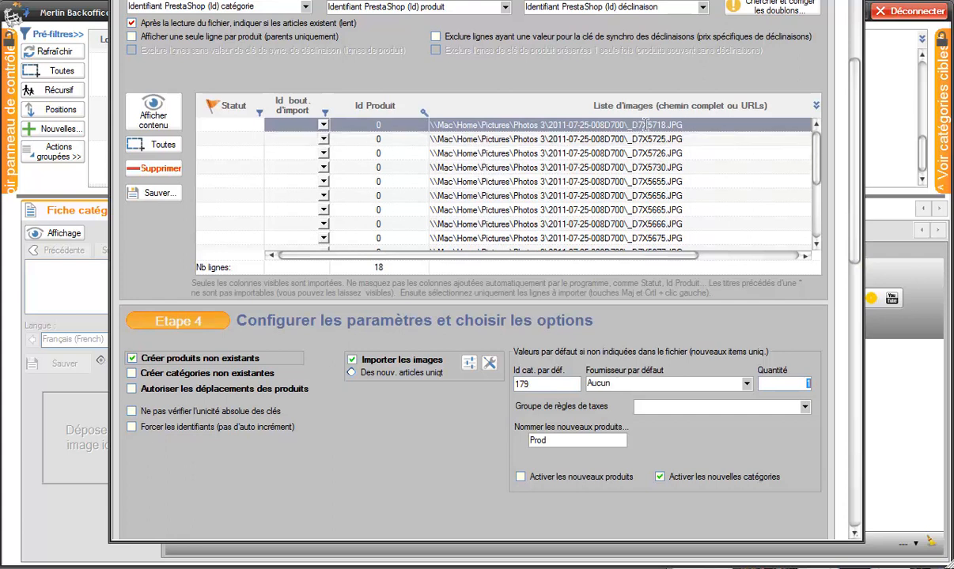
pyautogui.moveTo(659, 255); pyautogui.dragTo(738, 253)
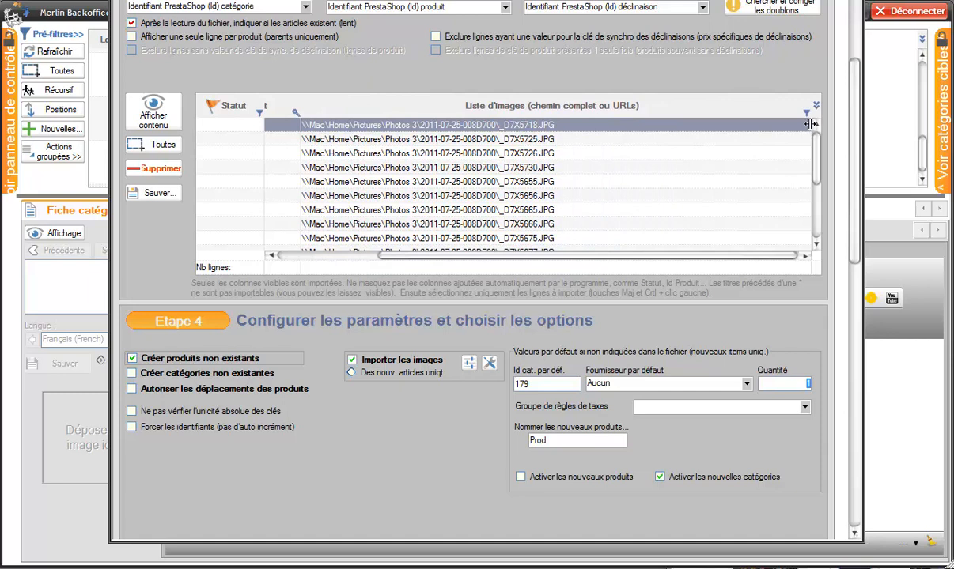
pyautogui.moveTo(810, 124); pyautogui.dragTo(597, 124)
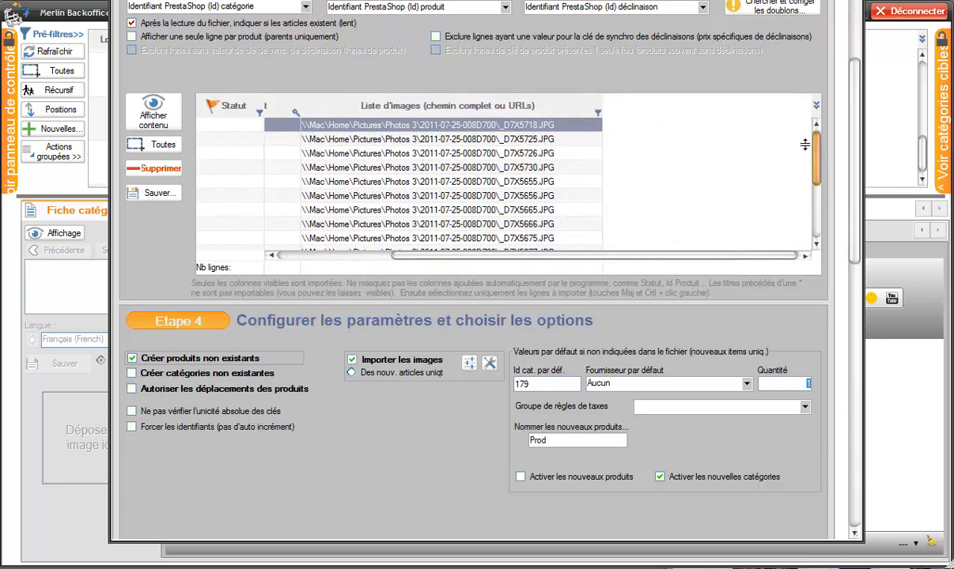
pyautogui.scroll(2, 858, 71)
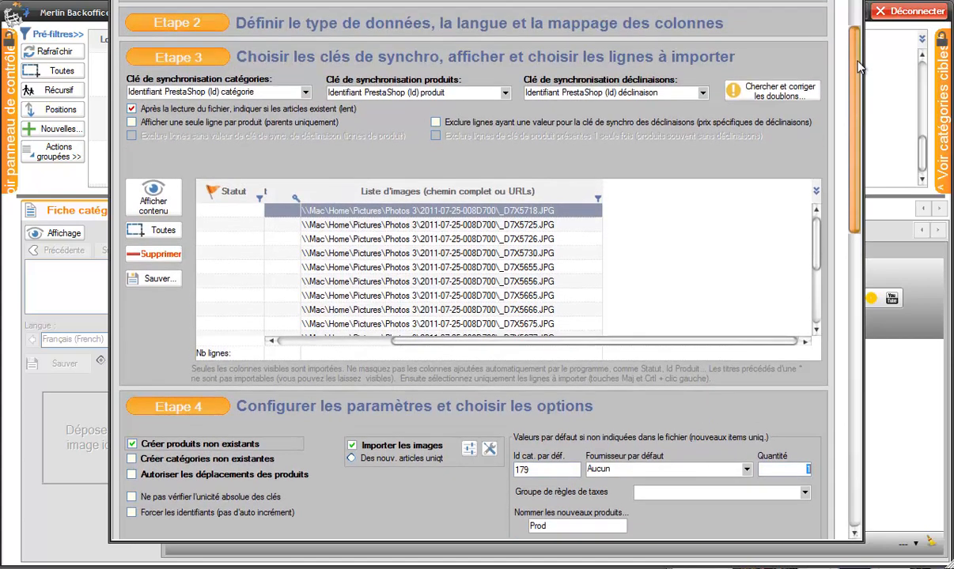
# - Add the Prix de vente and Résumé columns to the stage 3 import table
pyautogui.click(528, 237)
pyautogui.rightClick(559, 238)
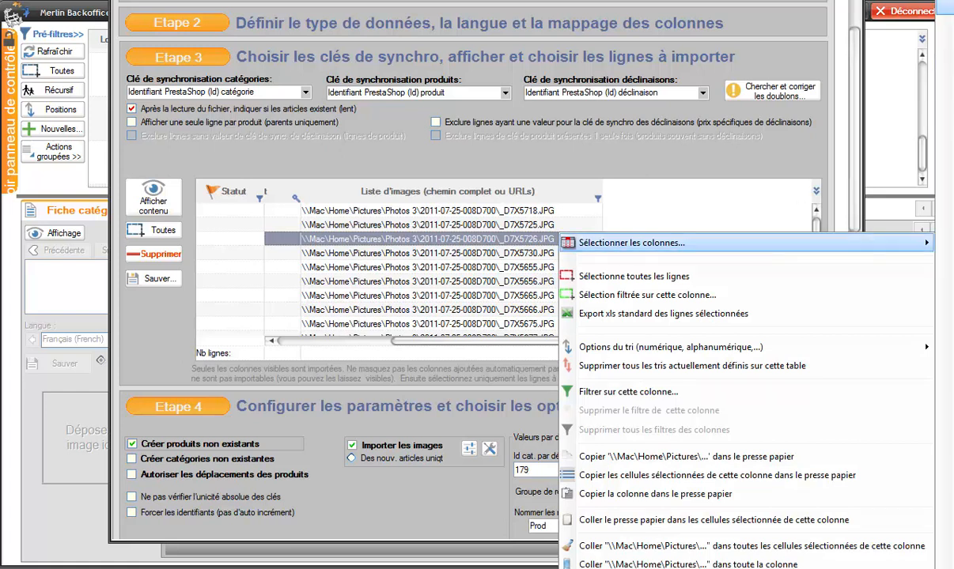
pyautogui.click(231, 237)
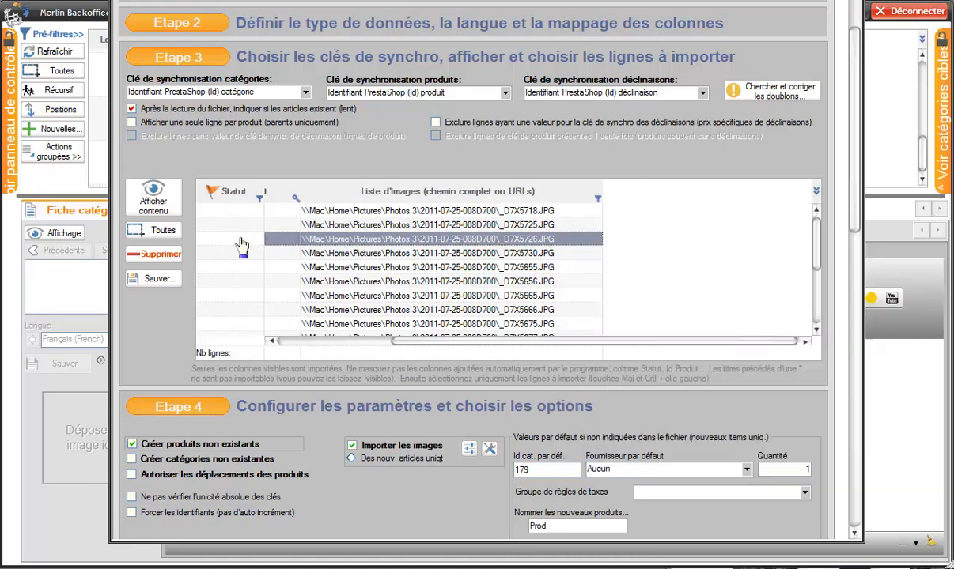
pyautogui.rightClick(242, 240)
pyautogui.moveTo(261, 246)
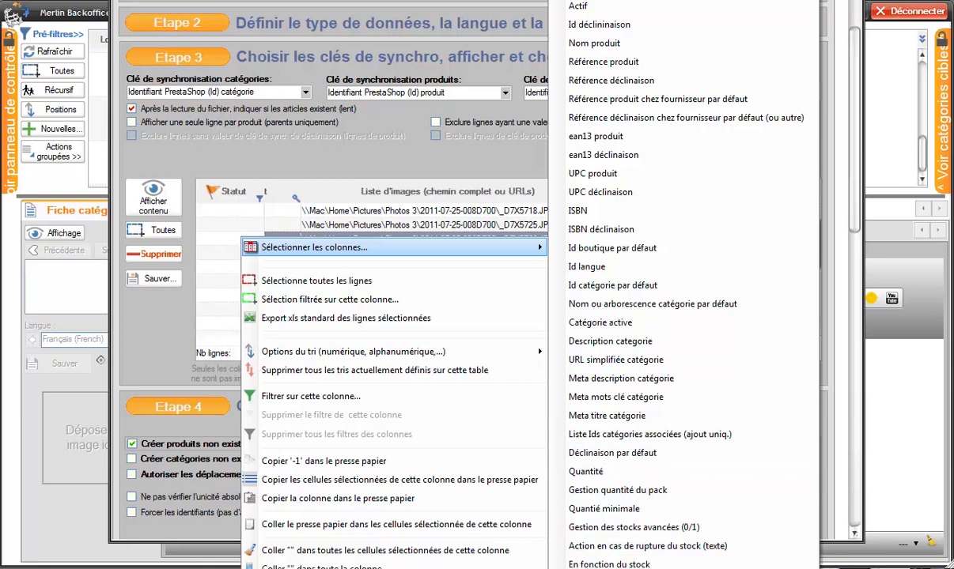
pyautogui.click(609, 564)
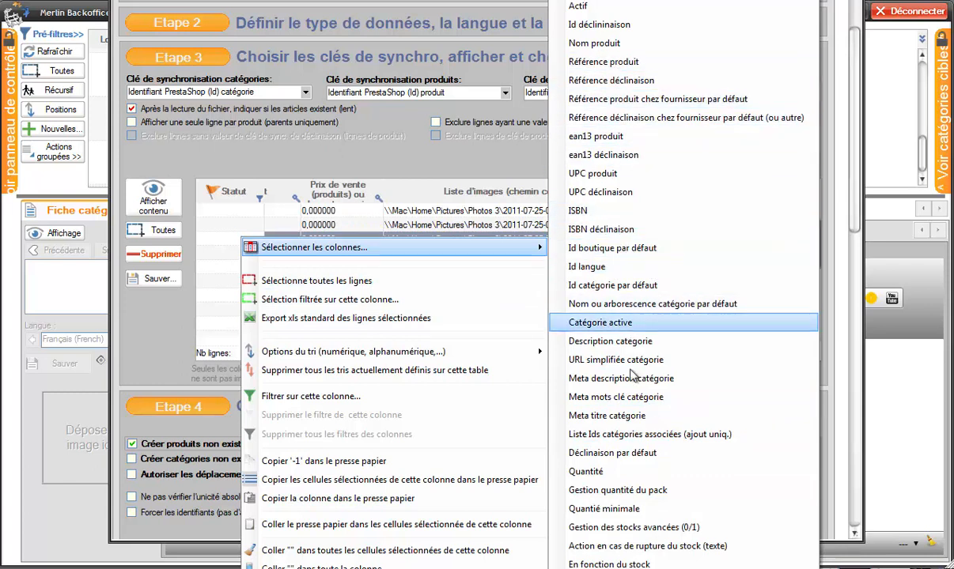
pyautogui.click(630, 386)
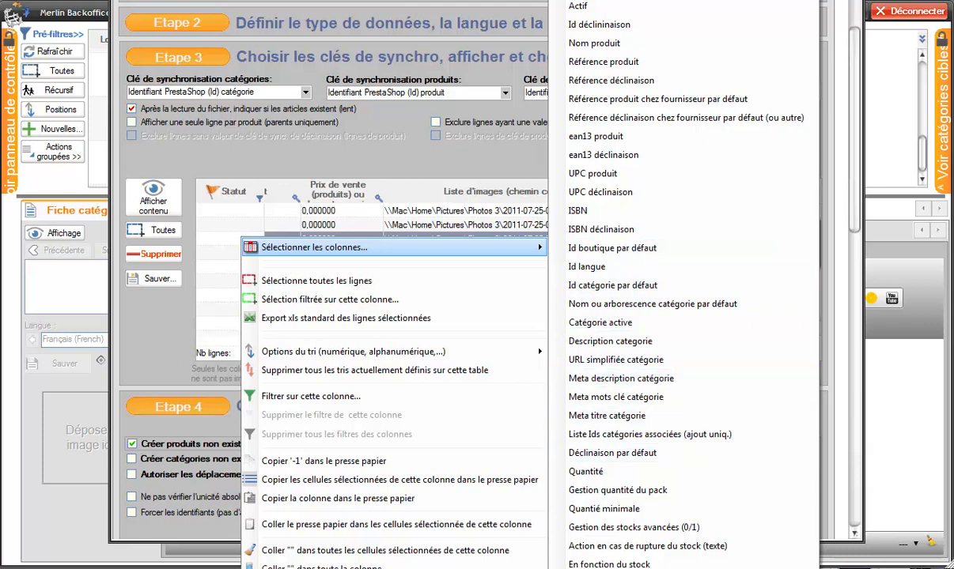
pyautogui.scroll(-8, 680, 453)
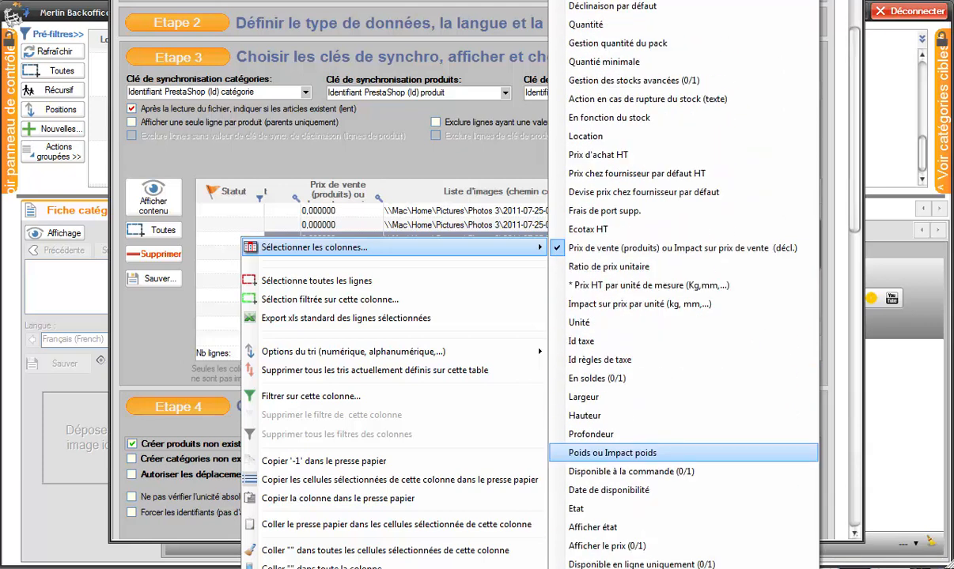
pyautogui.scroll(-8, 680, 453)
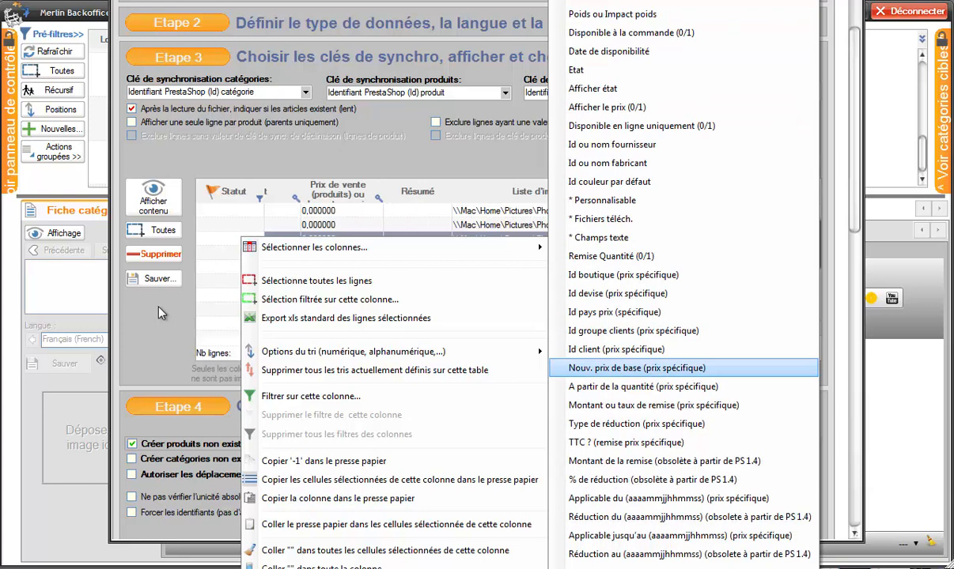
pyautogui.click(159, 312)
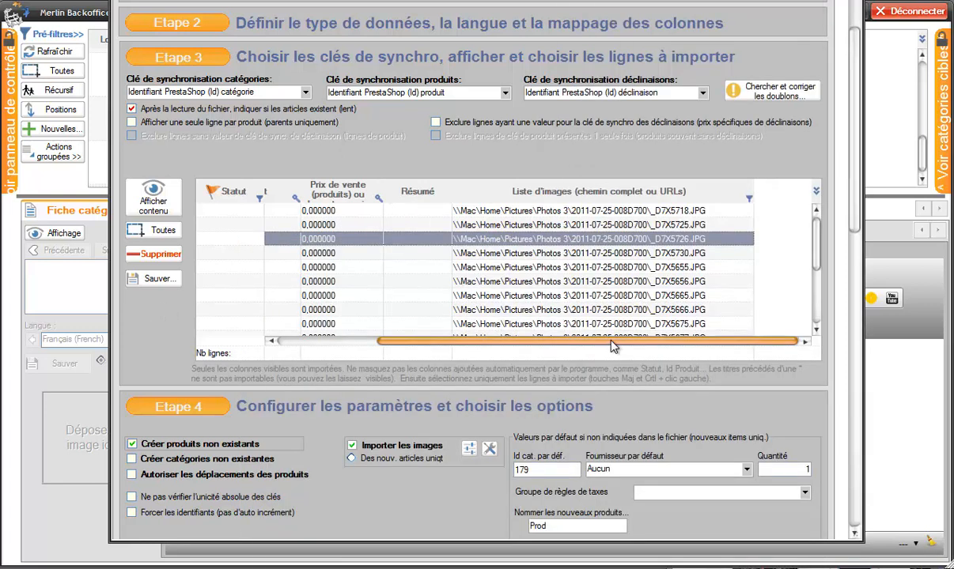
# - Set the sale price to 5 in the first row and apply it to the whole column
pyautogui.click(341, 209)
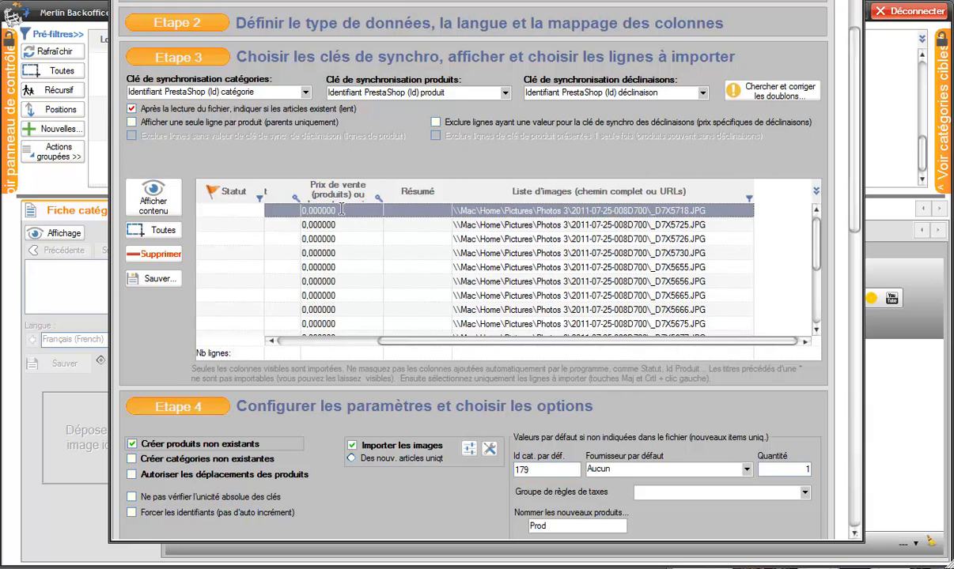
pyautogui.click(341, 210)
pyautogui.write('5')
pyautogui.rightClick(323, 208)
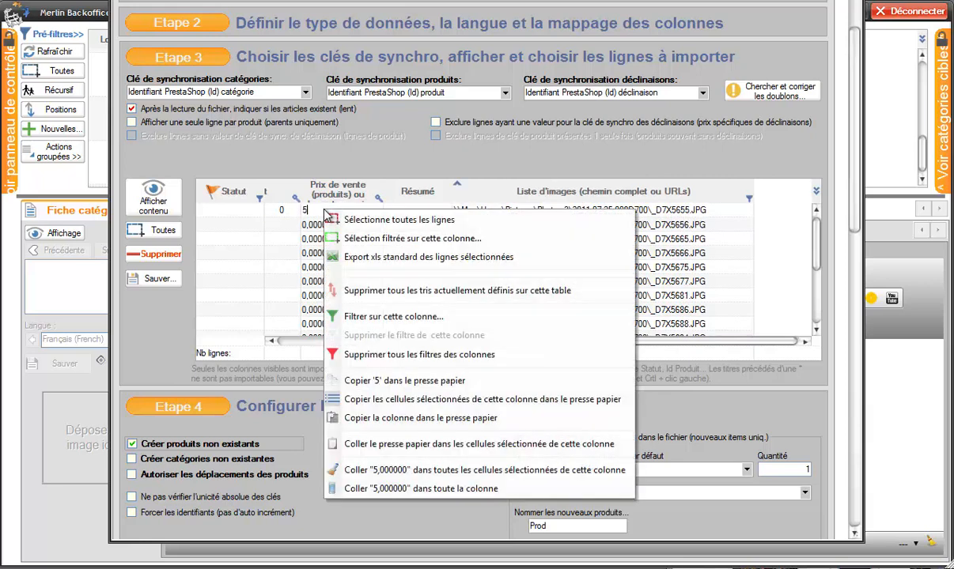
pyautogui.click(391, 489)
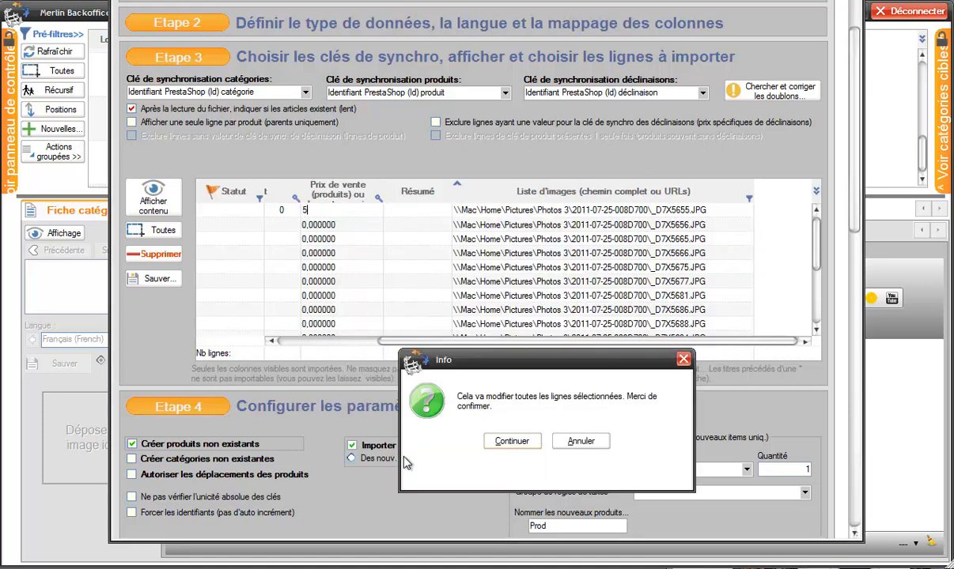
pyautogui.click(510, 443)
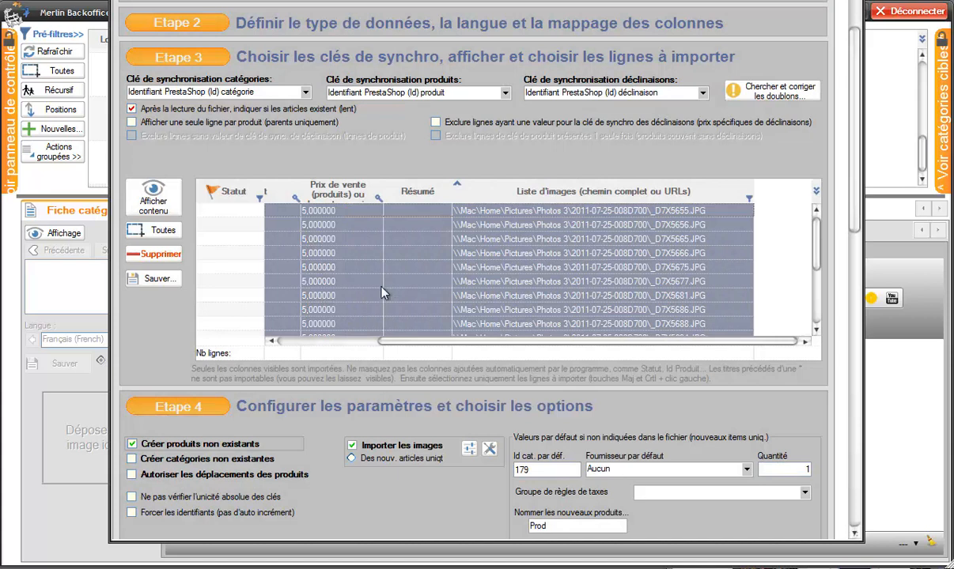
# - Widen the Résumé column, enter "Photo encadré..." in the first row and copy it to every row
pyautogui.moveTo(450, 229); pyautogui.dragTo(508, 229)
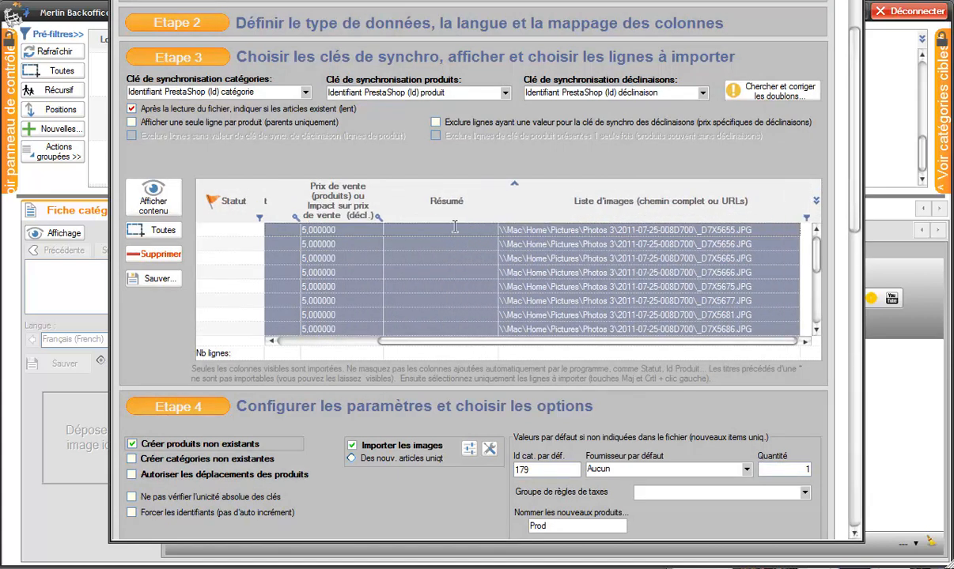
pyautogui.click(435, 230)
pyautogui.click(435, 230)
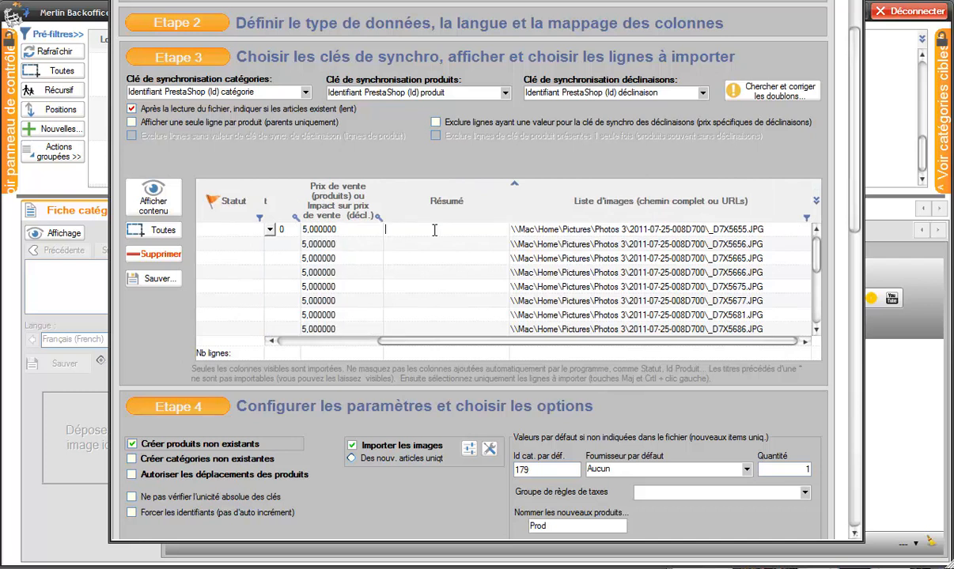
pyautogui.write('Photo encadré')
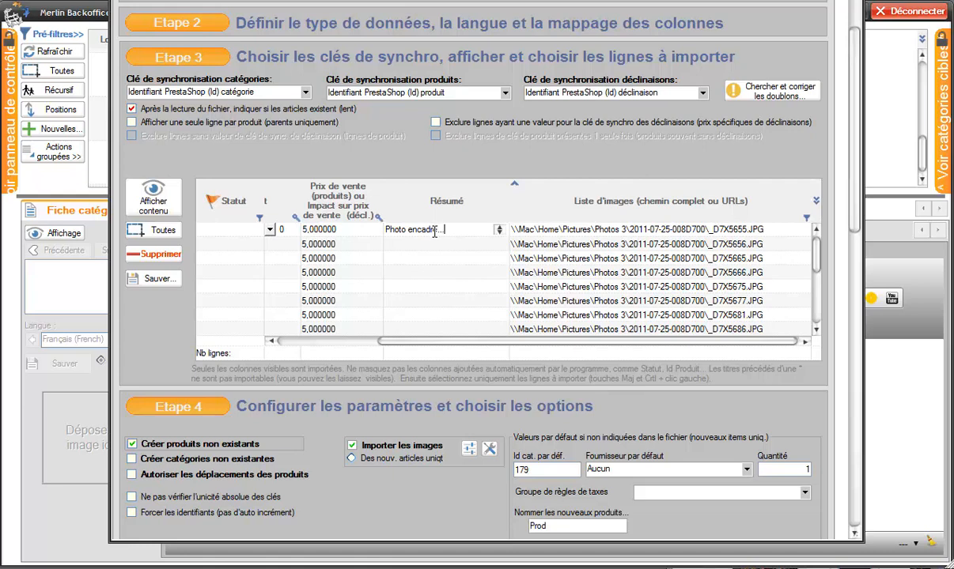
pyautogui.rightClick(433, 231)
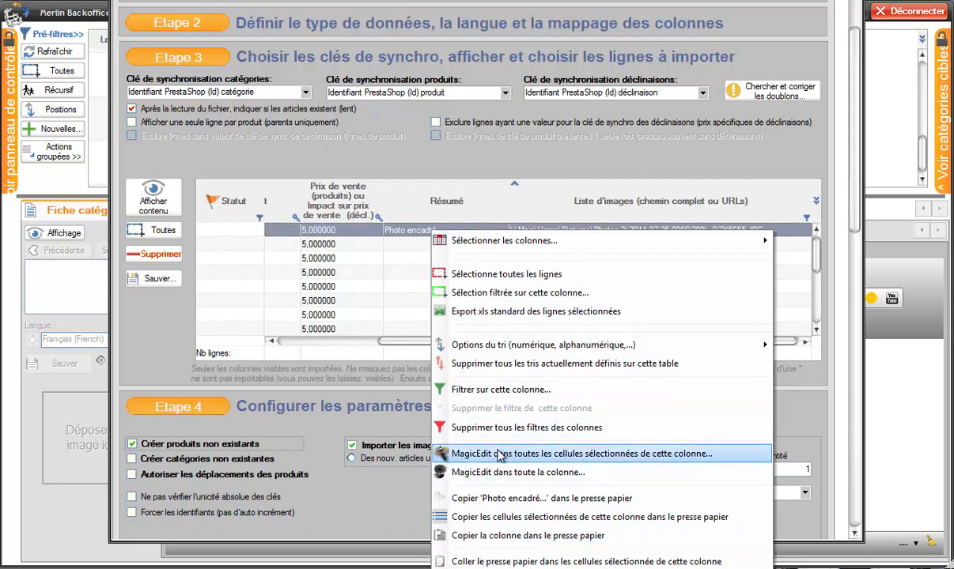
pyautogui.click(482, 454)
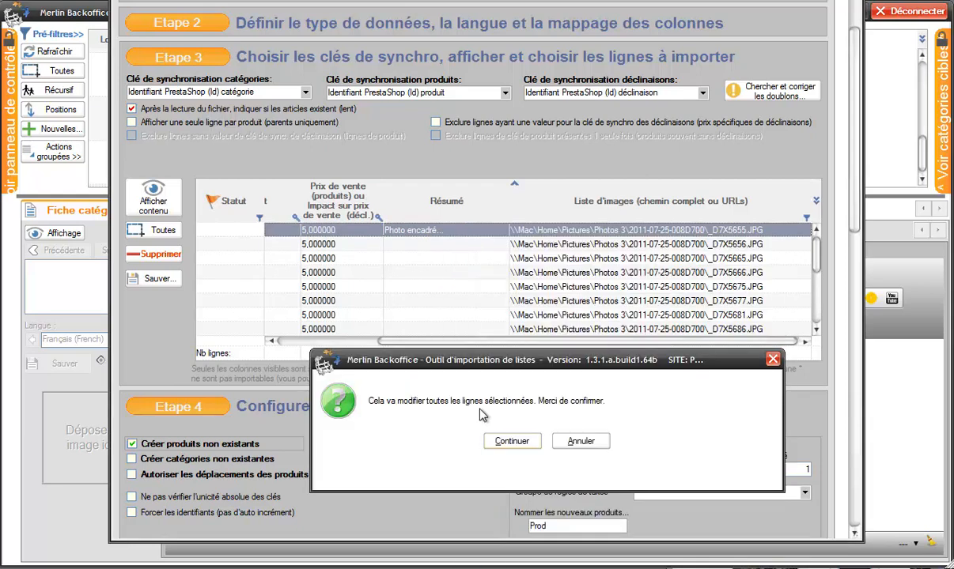
pyautogui.click(512, 441)
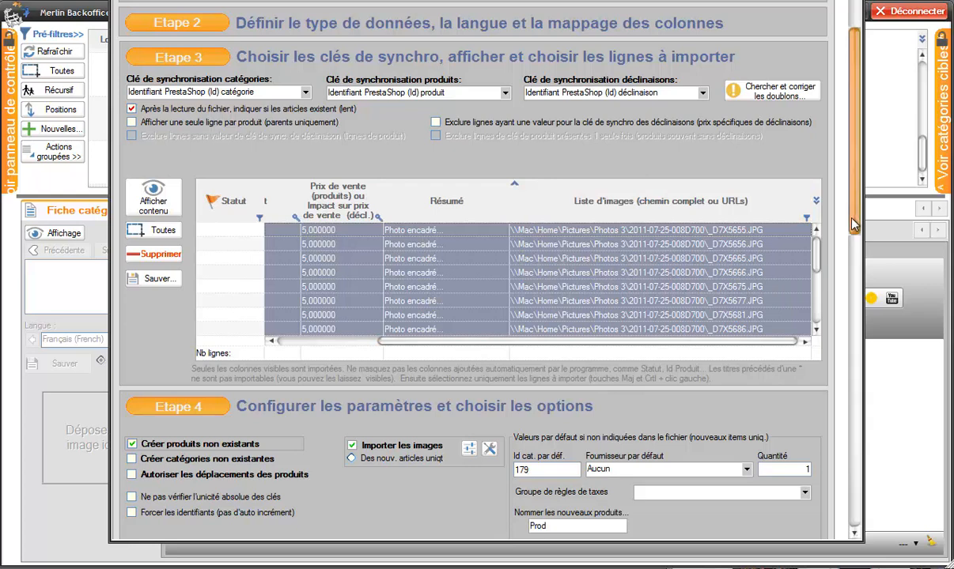
# - Open stage 5 and import the selected rows into PrestaShop, acknowledging the completion notice
pyautogui.scroll(-3, 846, 314)
pyautogui.scroll(-1, 846, 314)
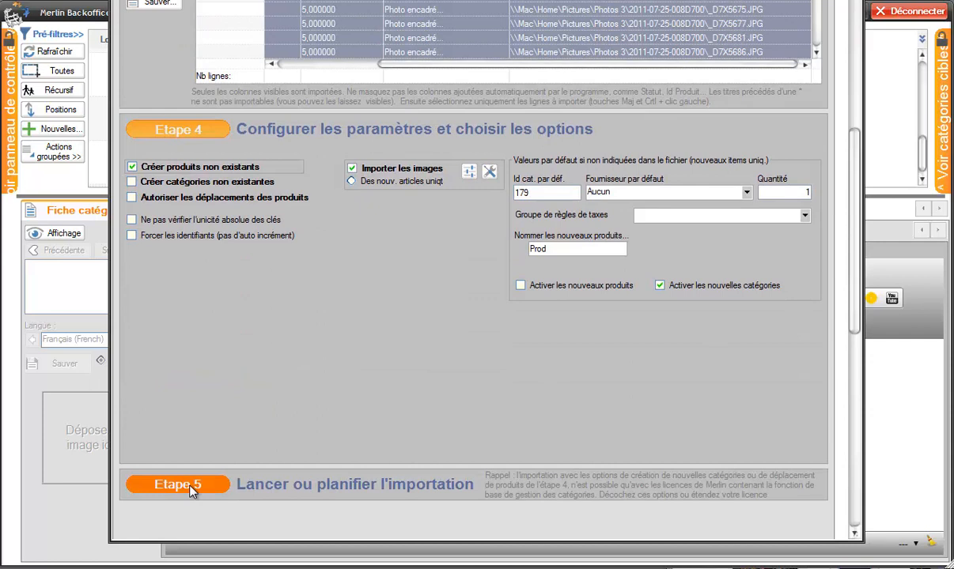
pyautogui.click(192, 488)
pyautogui.click(258, 207)
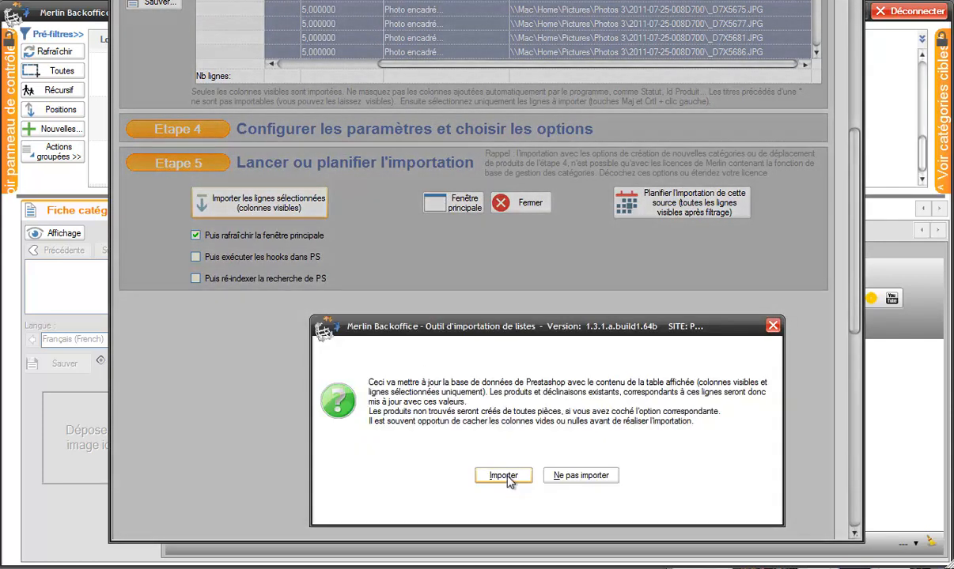
pyautogui.click(501, 476)
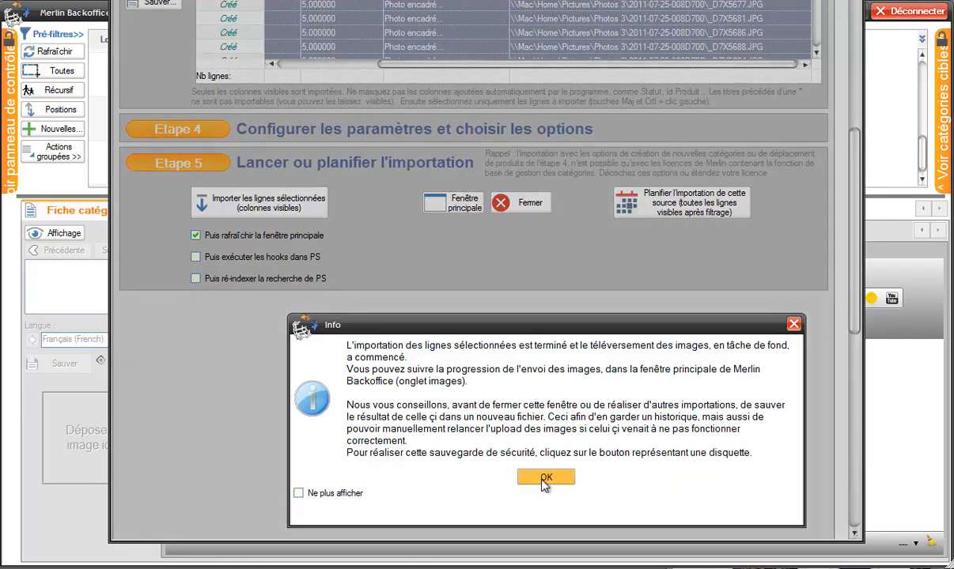
pyautogui.click(544, 479)
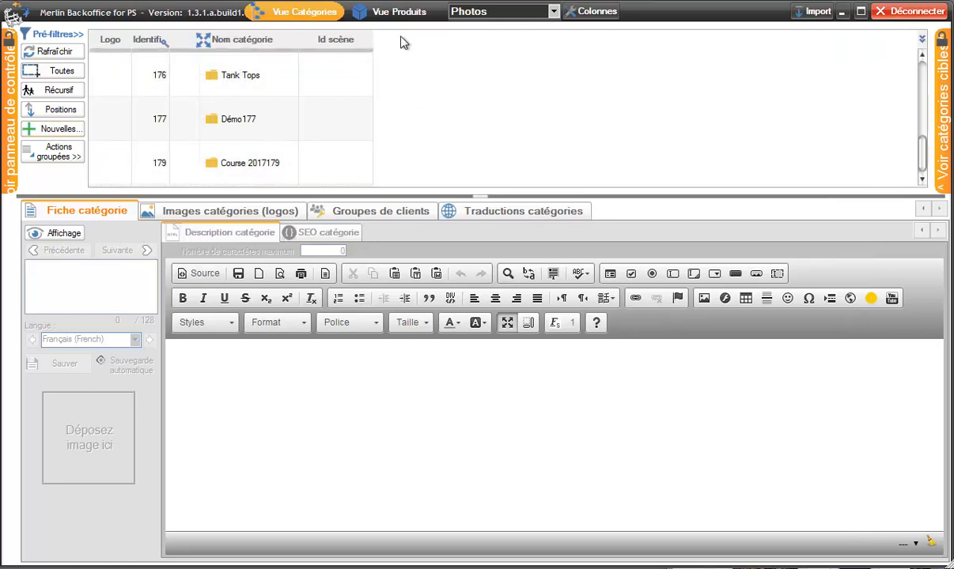
# - In the main window's product view, display the Course 2017 category's products and check their cover photos and the image upload progress
pyautogui.click(398, 14)
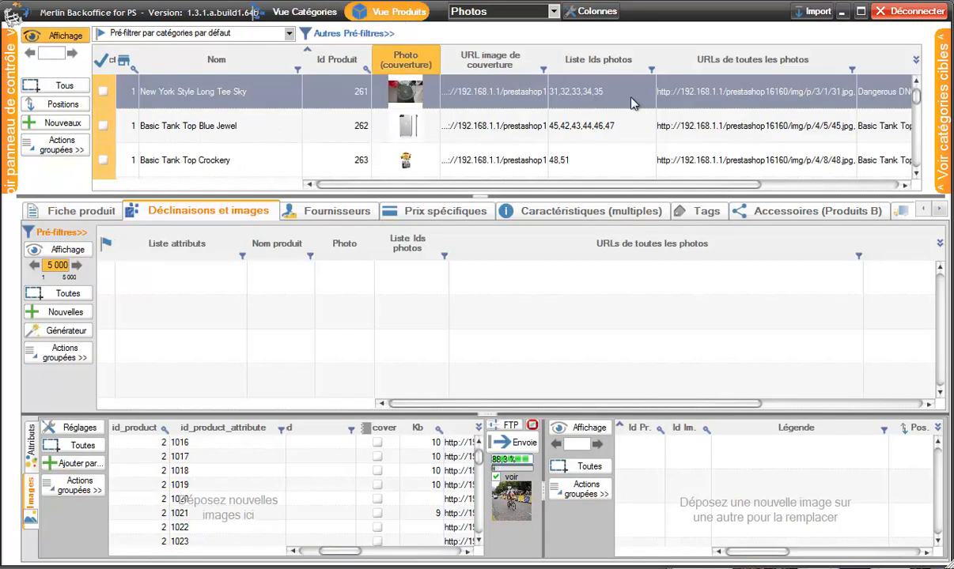
pyautogui.moveTo(9, 115)
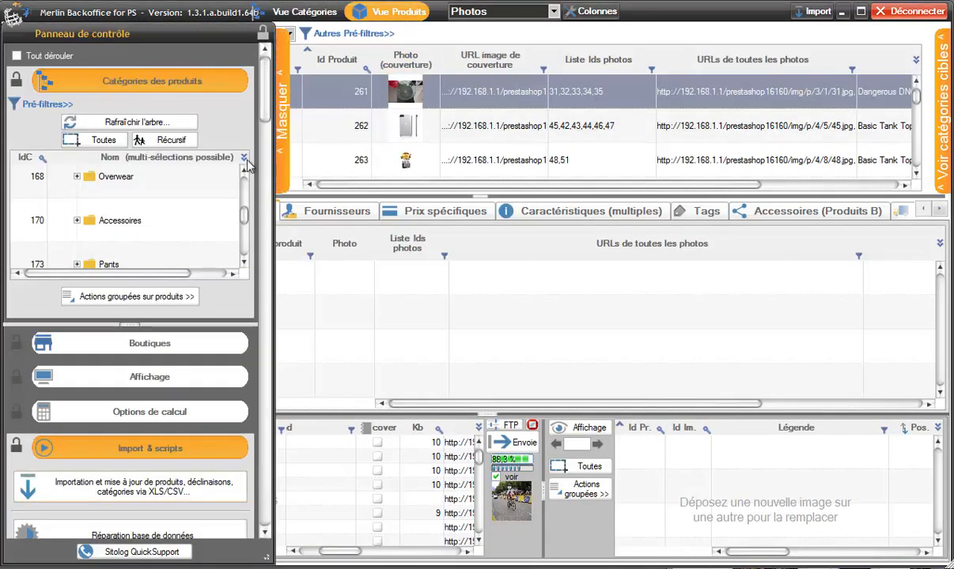
pyautogui.moveTo(245, 225); pyautogui.dragTo(244, 249)
pyautogui.click(174, 246)
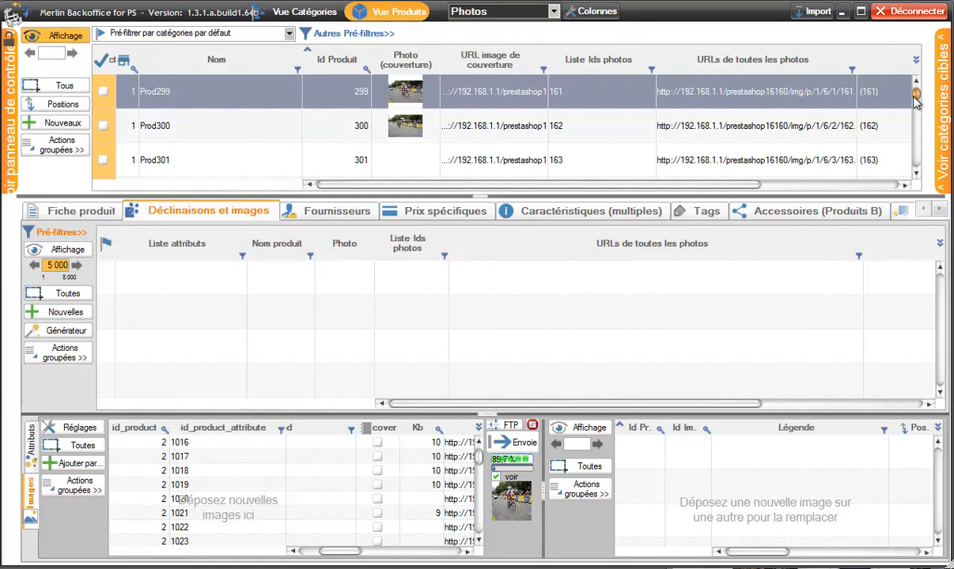
pyautogui.scroll(-2, 915, 101)
pyautogui.scroll(2, 915, 101)
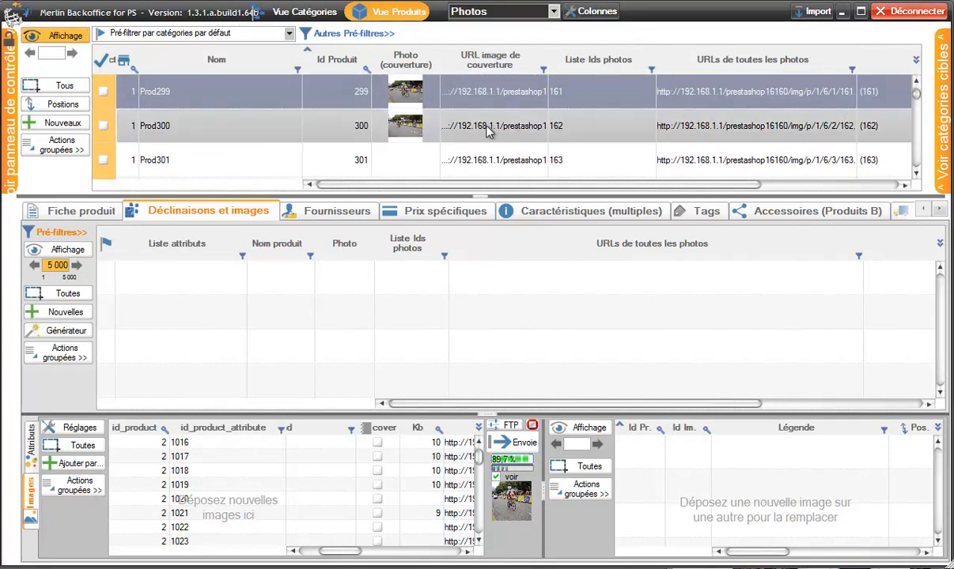
pyautogui.moveTo(410, 129); pyautogui.dragTo(77, 487)
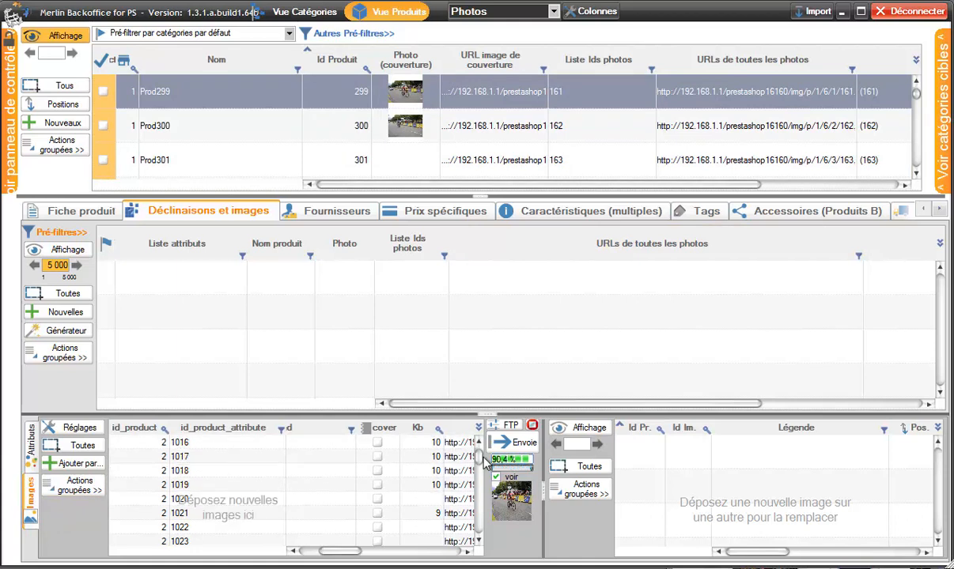
# - Examine the image upload list's file paths and status for the newly created products
pyautogui.moveTo(361, 552); pyautogui.dragTo(405, 551)
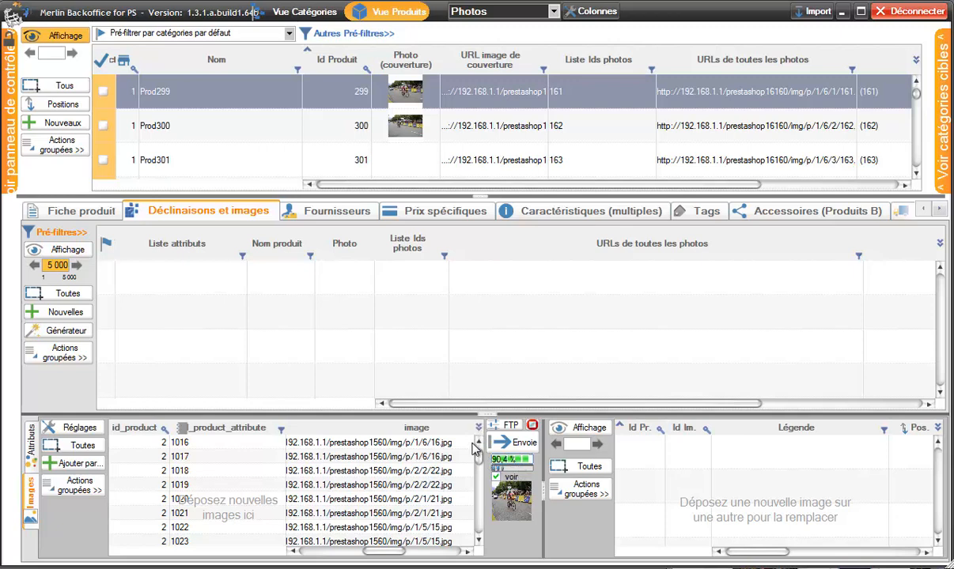
pyautogui.moveTo(477, 460); pyautogui.dragTo(478, 499)
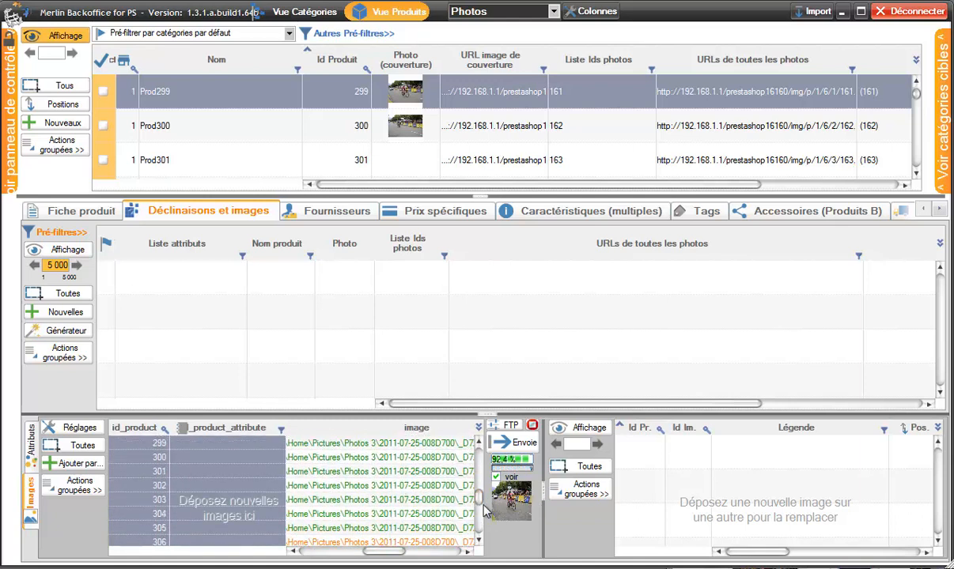
pyautogui.scroll(-2, 443, 494)
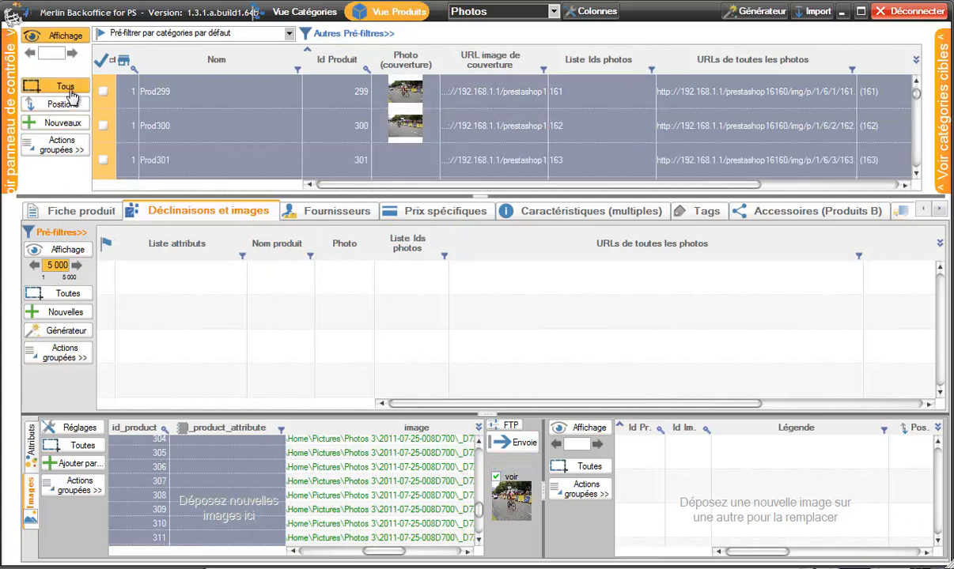
# - Select all displayed products, along with every value of the attribute groups Format du tirage and Avec cadre
pyautogui.click(70, 93)
pyautogui.click(66, 91)
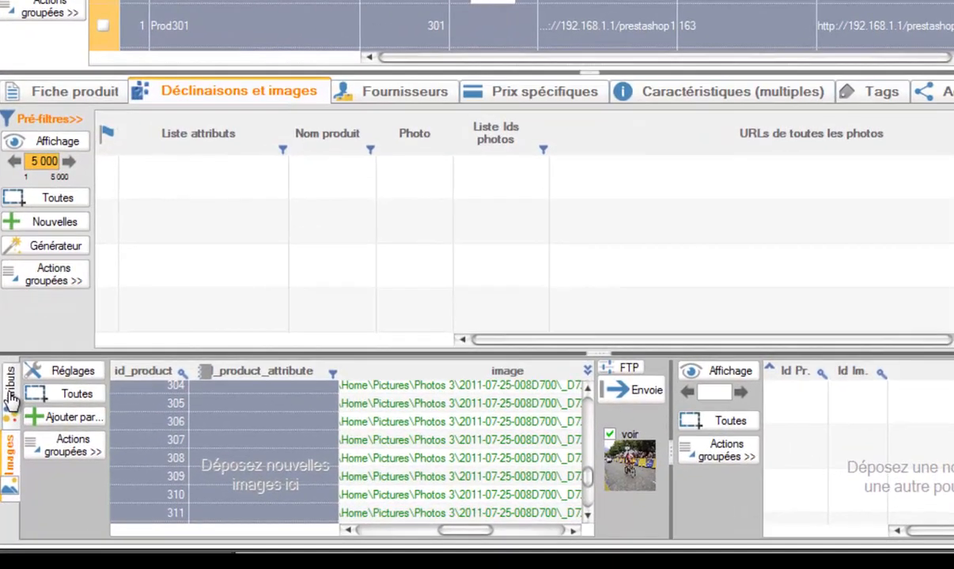
pyautogui.click(10, 398)
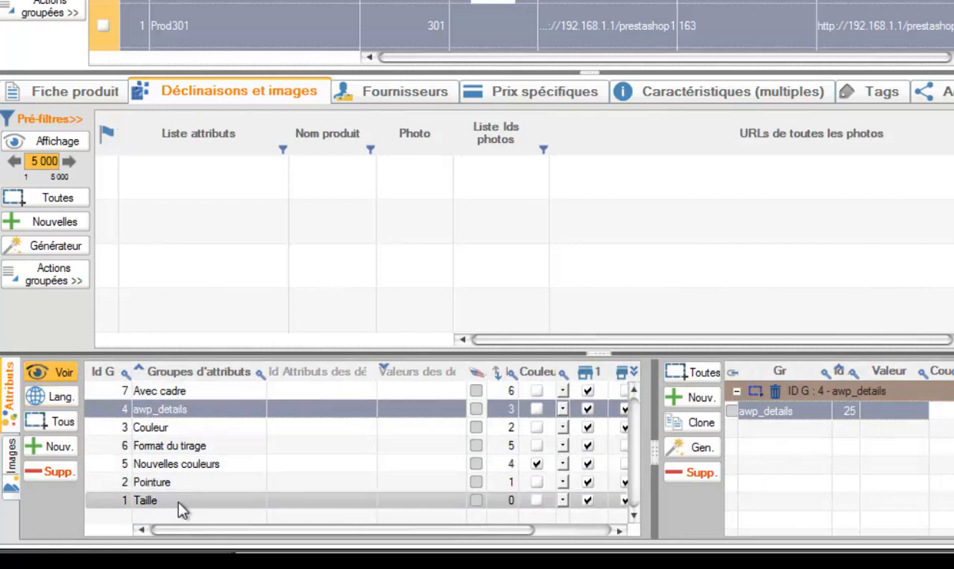
pyautogui.click(168, 448)
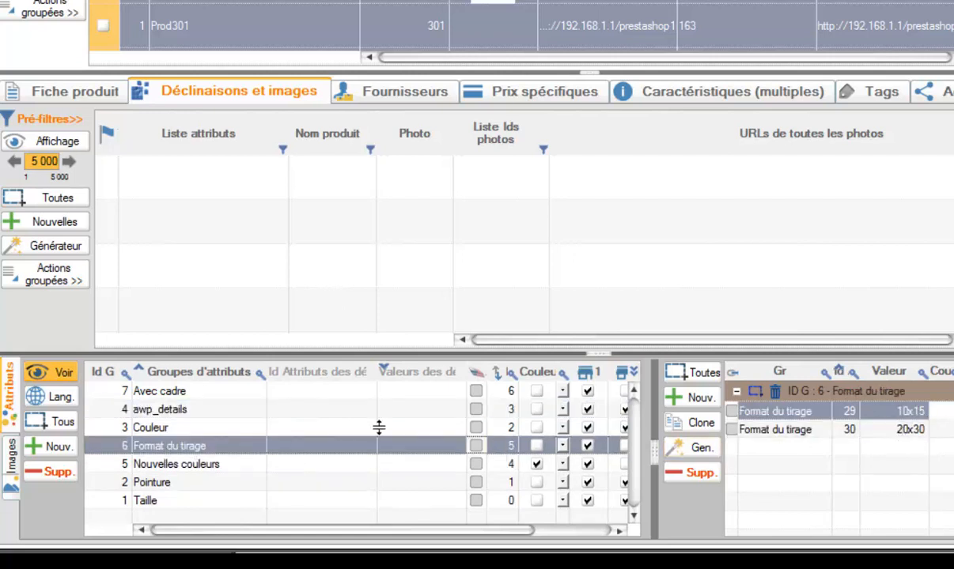
pyautogui.keyDown('ctrl'); pyautogui.click(174, 393); pyautogui.keyUp('ctrl')
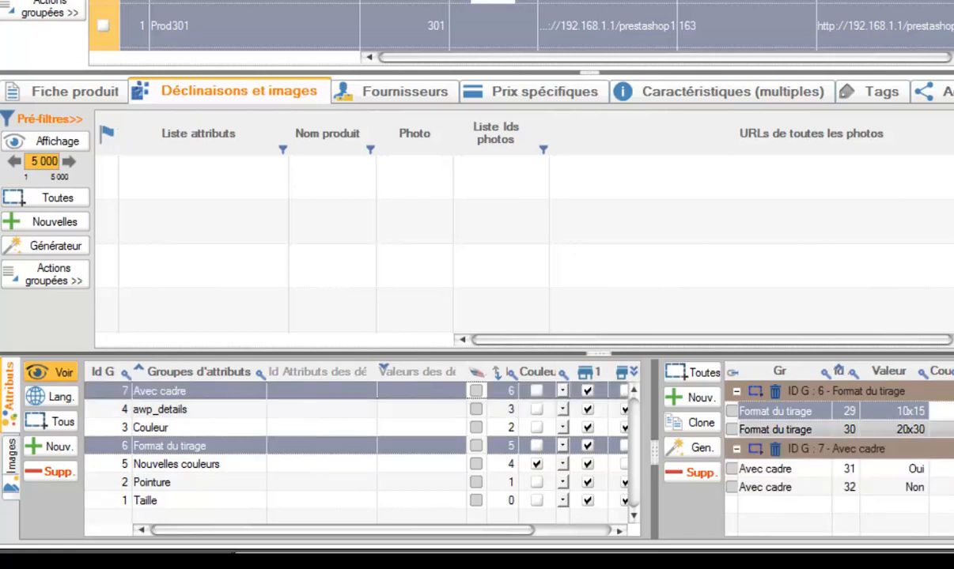
pyautogui.click(696, 376)
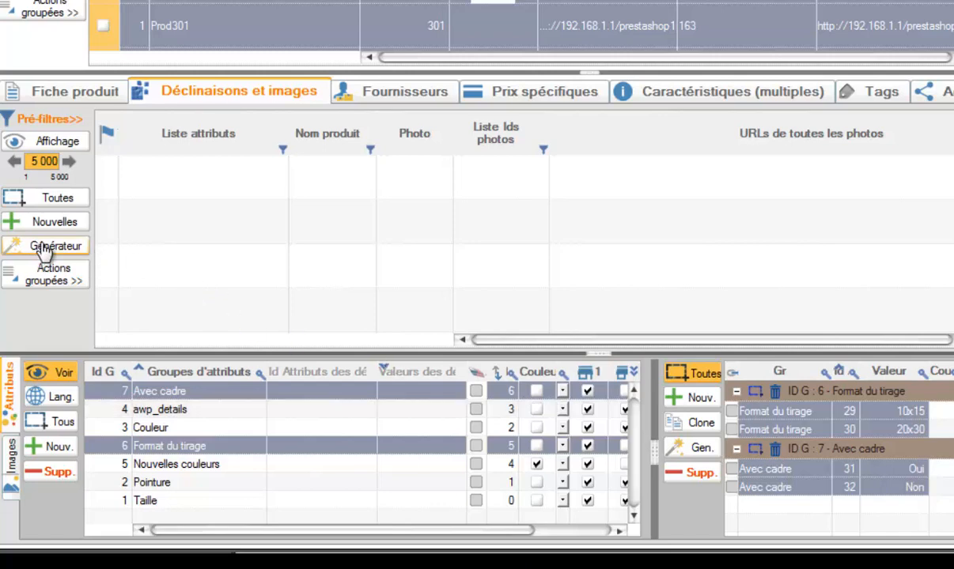
# - Open the combination generator with the selected attribute values, keeping the Générateur tool and the option to delete all existing combinations and regenerate the requested ones
pyautogui.click(701, 448)
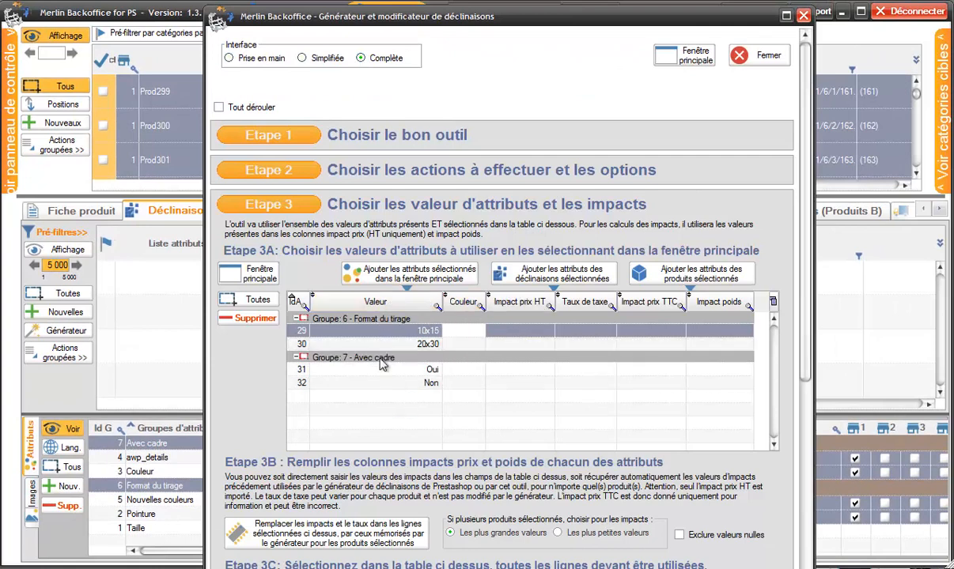
pyautogui.moveTo(581, 19); pyautogui.dragTo(562, 40)
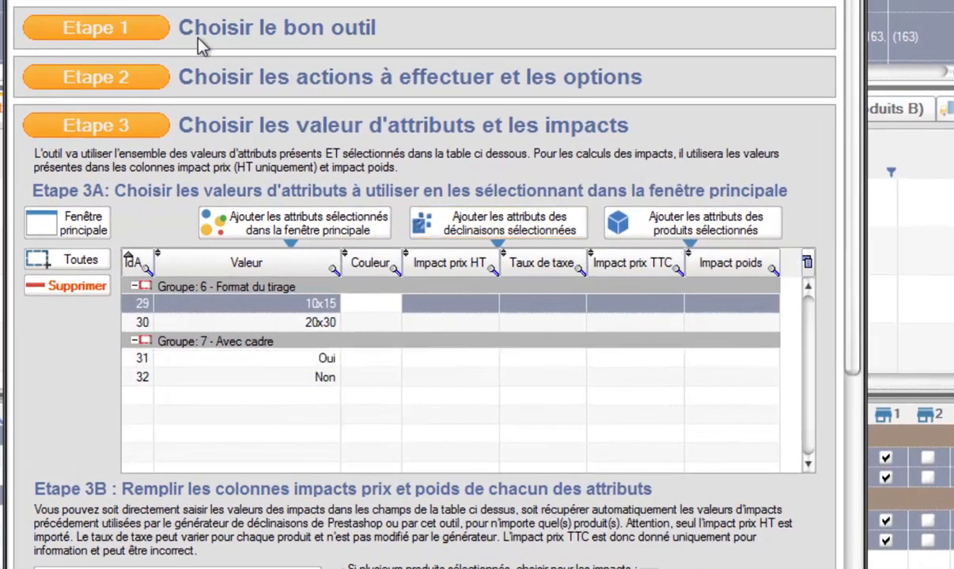
pyautogui.click(125, 30)
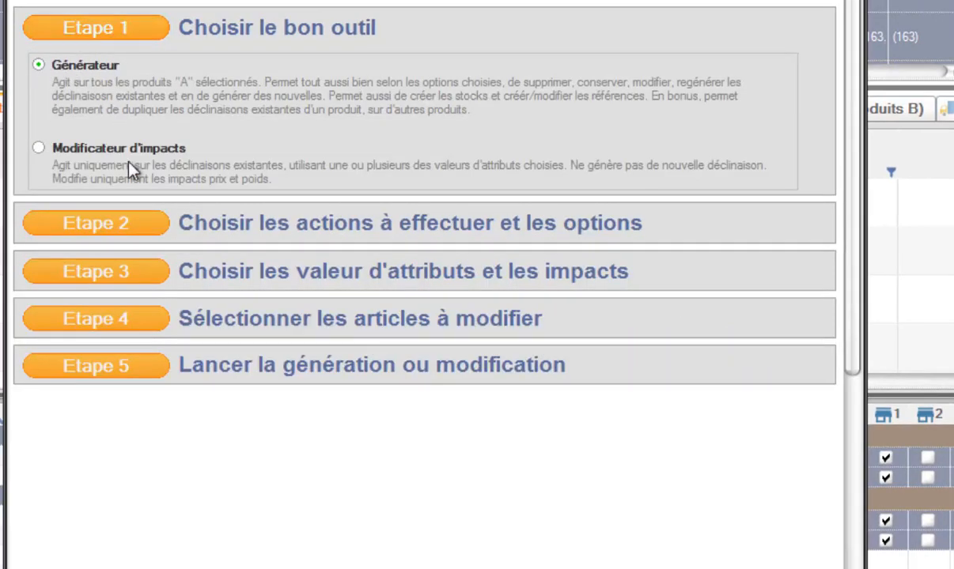
pyautogui.click(145, 215)
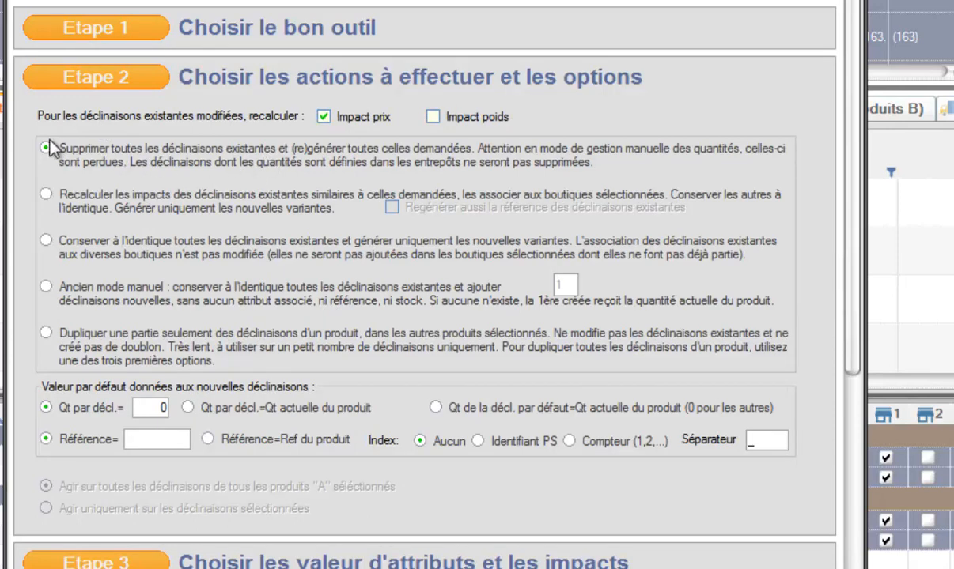
pyautogui.click(58, 253)
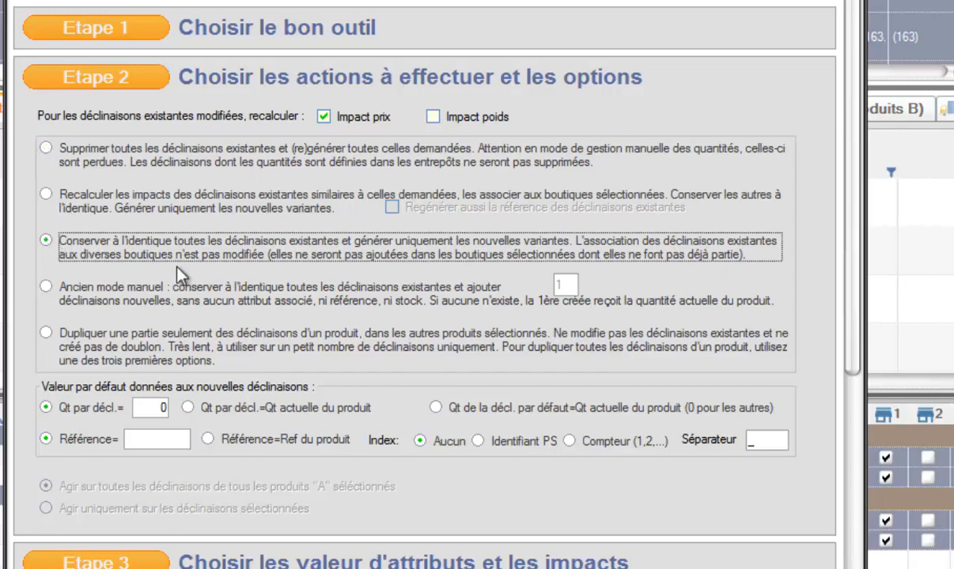
pyautogui.click(47, 150)
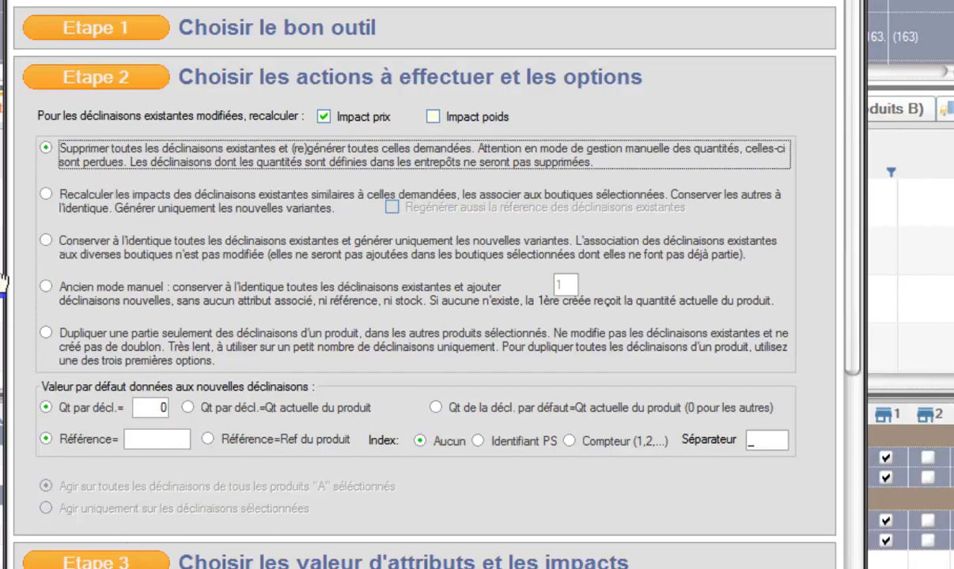
# - In stage 3, set the 20x30 print format's tax rate to 20 and its tax-included price impact to 2
pyautogui.click(106, 563)
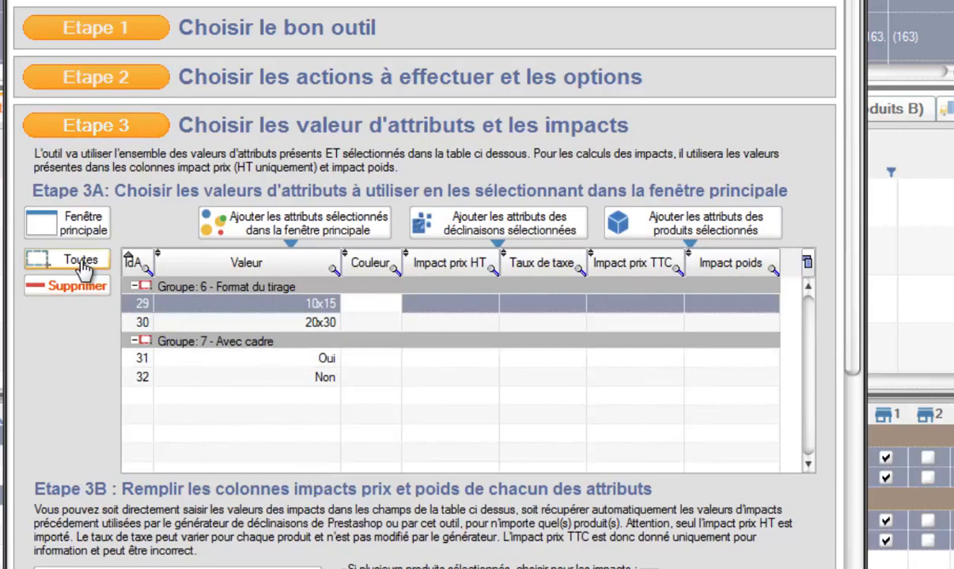
pyautogui.click(69, 267)
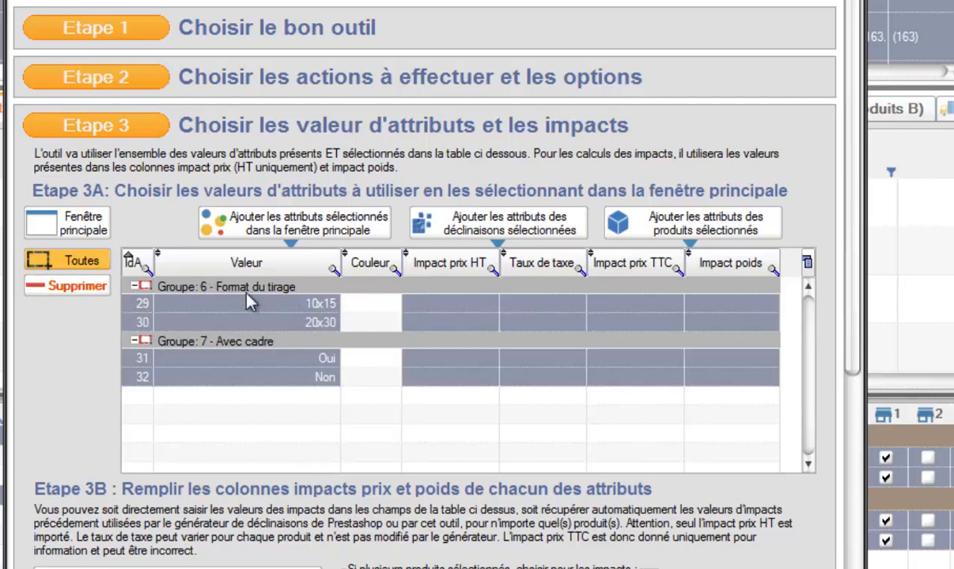
pyautogui.click(452, 321)
pyautogui.click(453, 321)
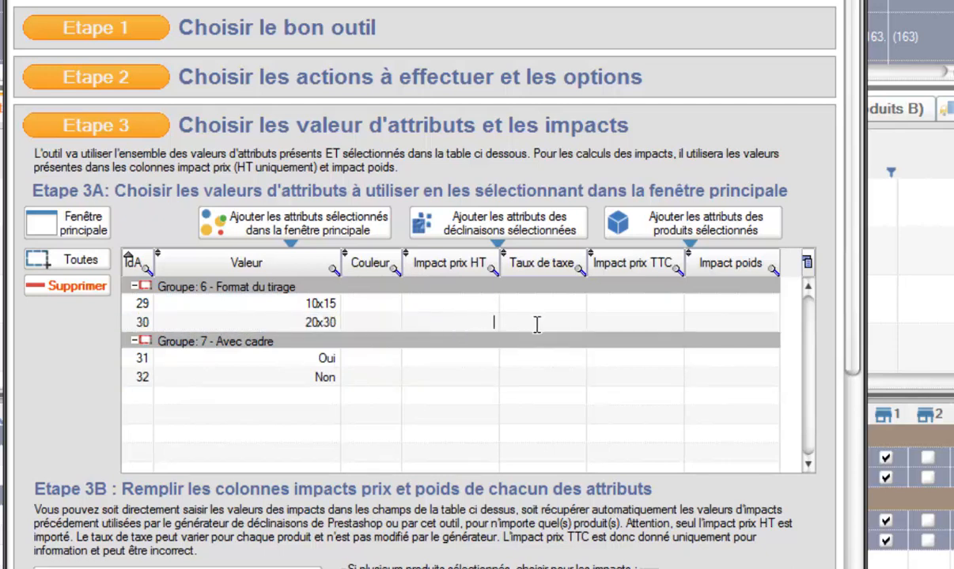
pyautogui.click(625, 325)
pyautogui.write('2')
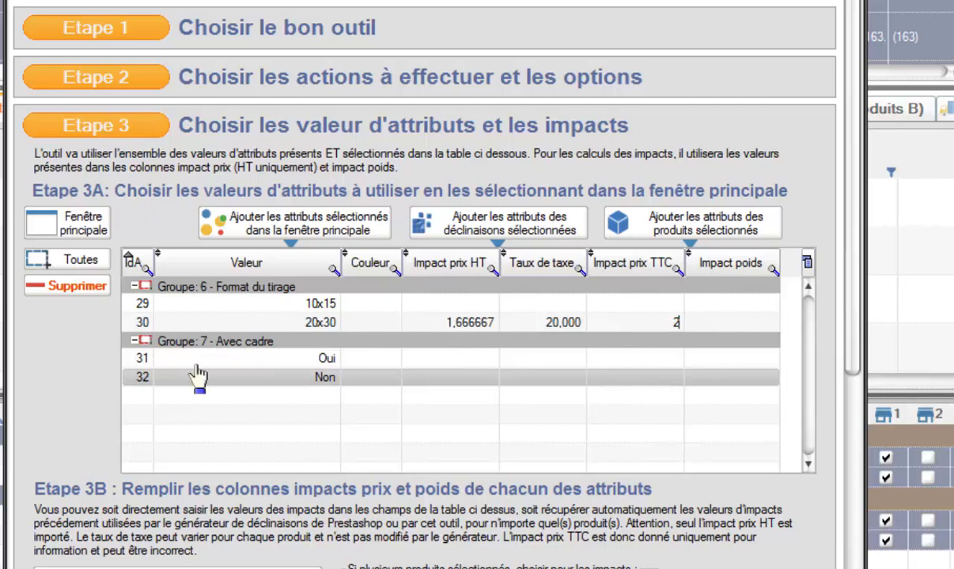
# - For the Avec cadre value Oui, set the tax rate to 20 and the tax-included price impact to 10
pyautogui.click(648, 361)
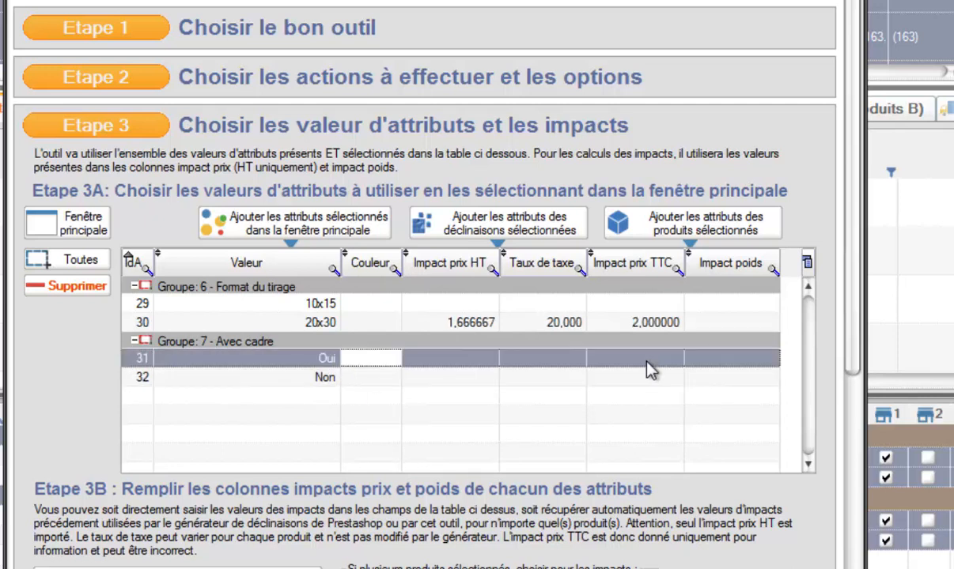
pyautogui.write('10')
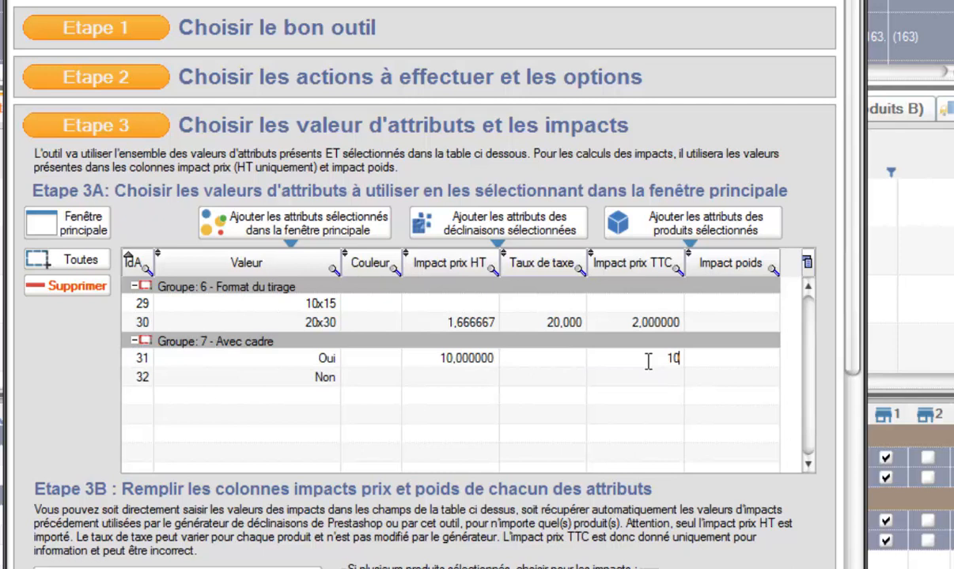
pyautogui.click(569, 358)
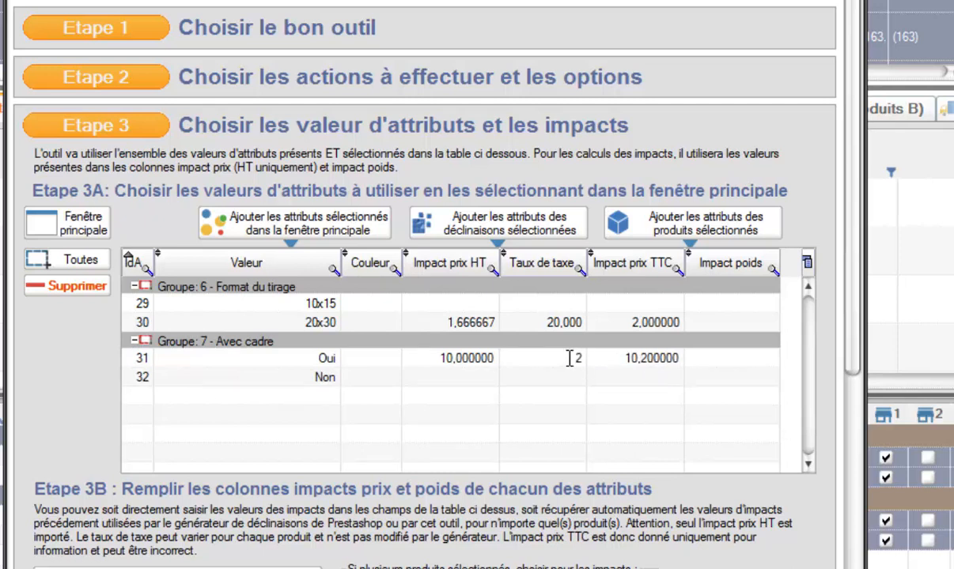
pyautogui.click(486, 361)
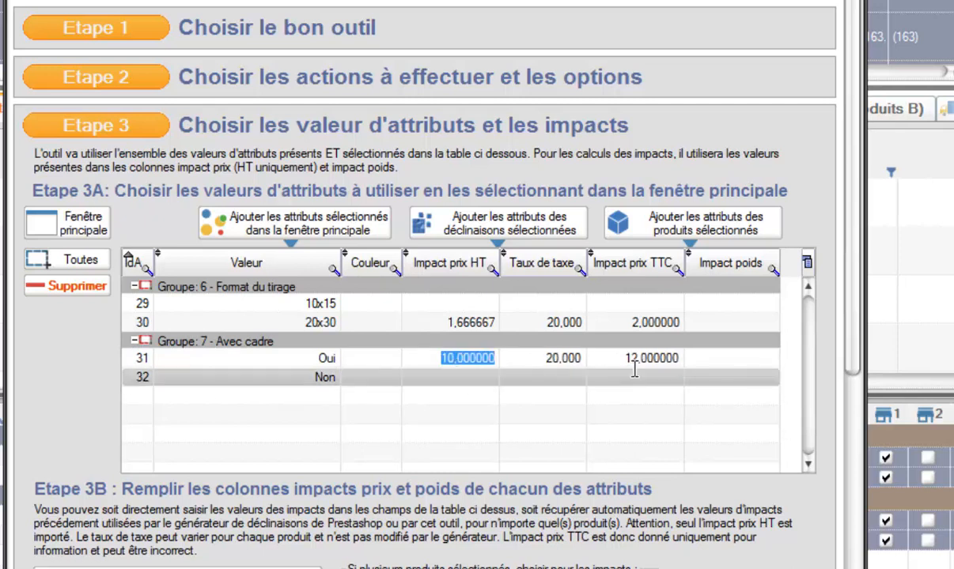
pyautogui.click(664, 357)
pyautogui.write('10')
pyautogui.click(444, 357)
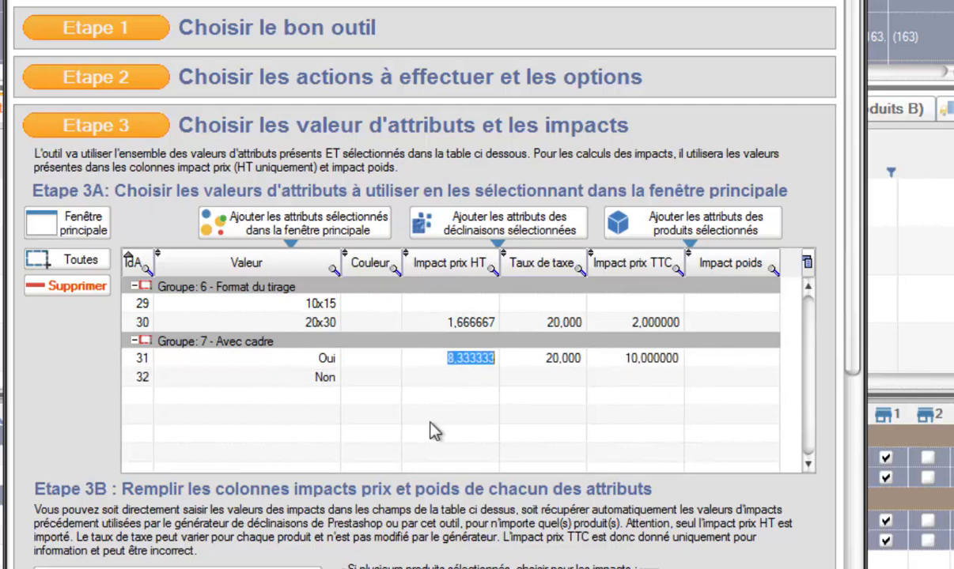
# - Select all attribute value rows and launch the combination generation from stage 5
pyautogui.click(76, 260)
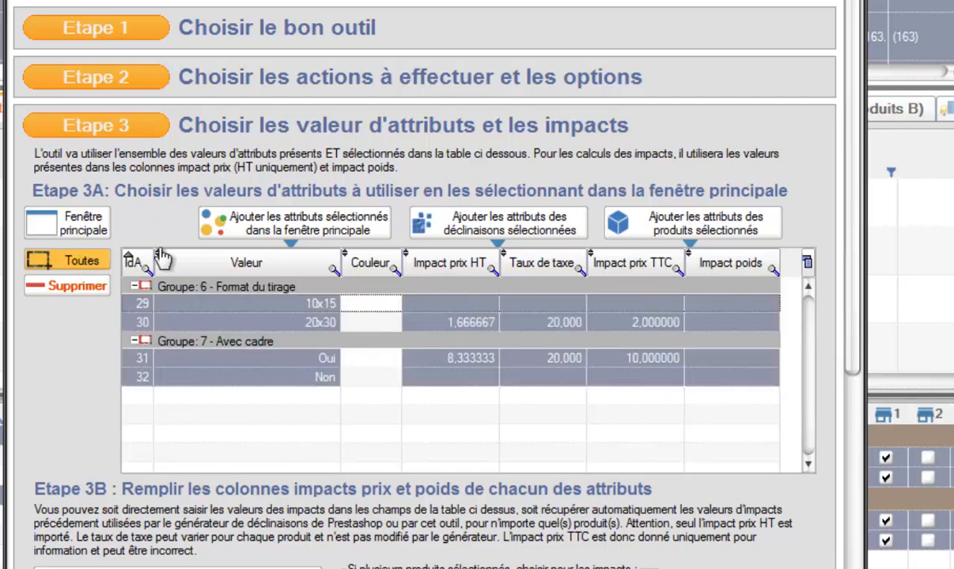
pyautogui.moveTo(847, 138); pyautogui.dragTo(851, 304)
pyautogui.click(99, 390)
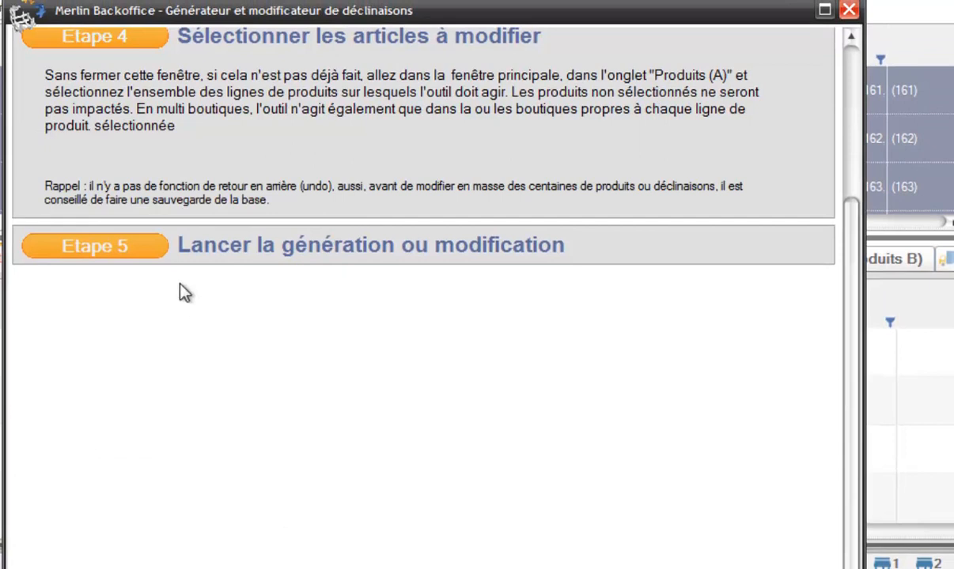
pyautogui.click(116, 254)
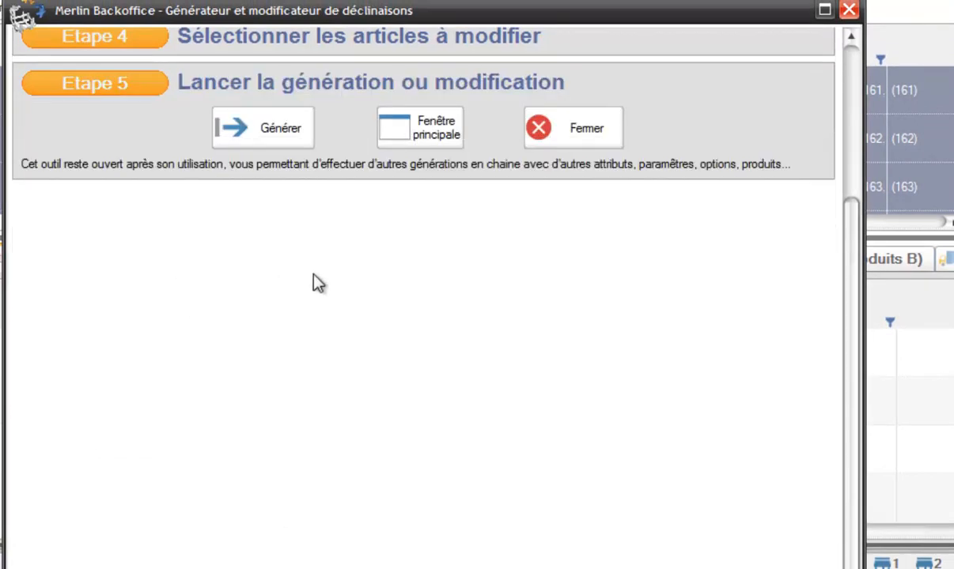
pyautogui.moveTo(852, 245); pyautogui.dragTo(858, 160)
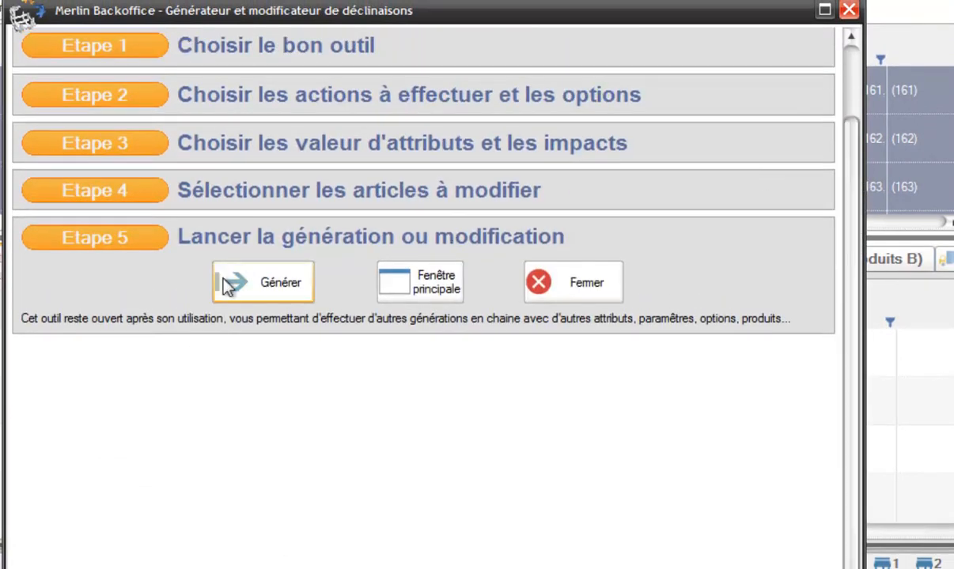
pyautogui.click(281, 286)
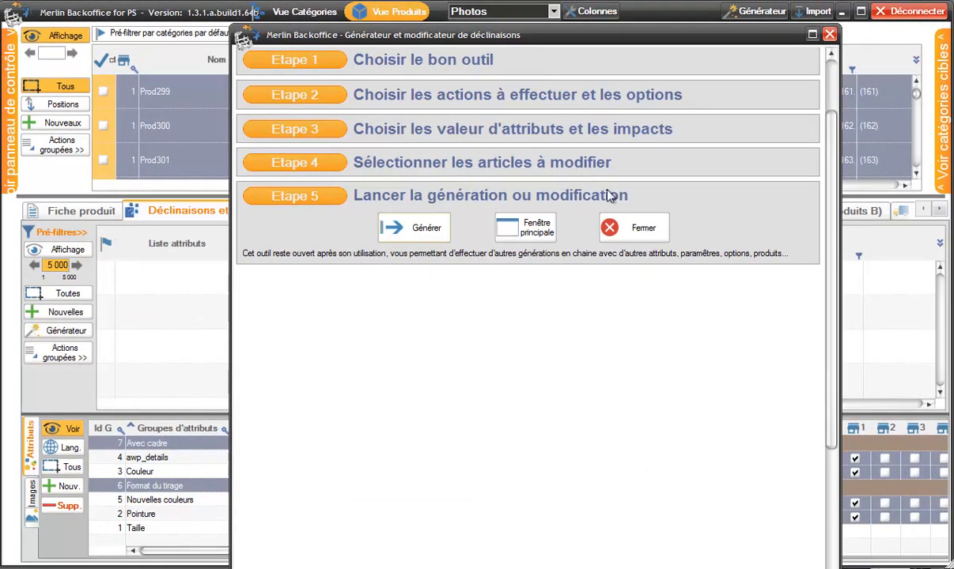
# - Return to the main window, display the selected products' combinations and widen the Liste attributs column to check them
pyautogui.click(531, 230)
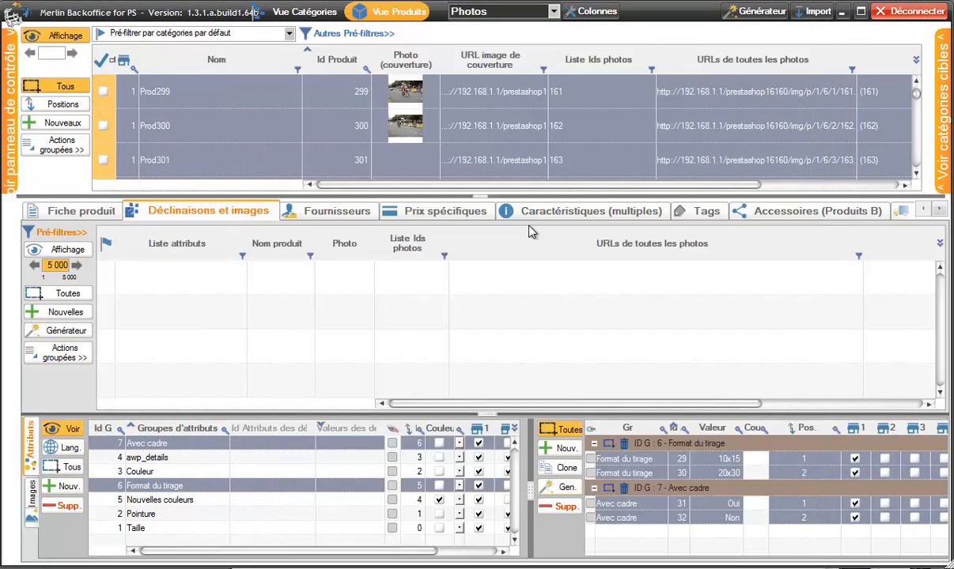
pyautogui.click(68, 251)
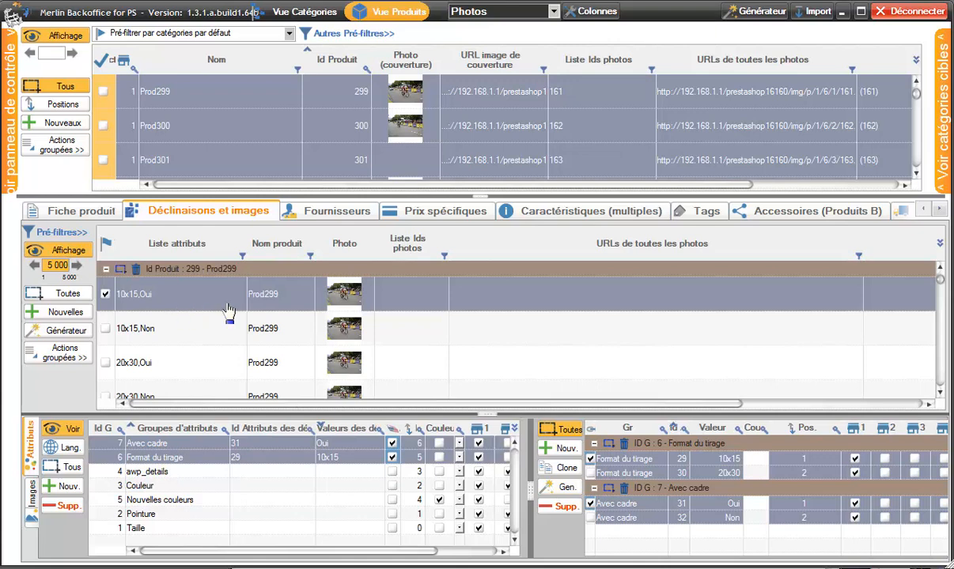
pyautogui.moveTo(253, 297); pyautogui.dragTo(274, 297)
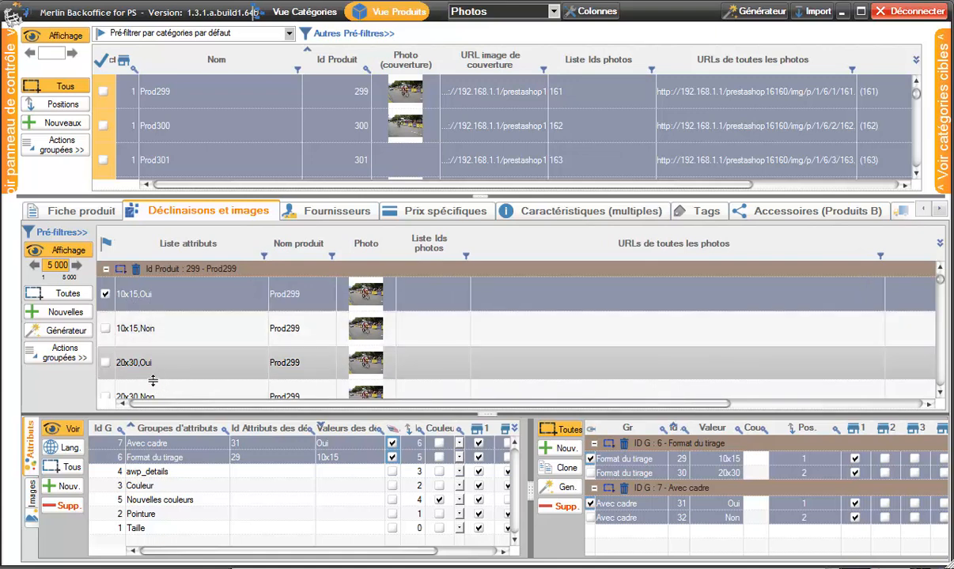
pyautogui.moveTo(940, 283)
pyautogui.mouseDown()
pyautogui.moveTo(941, 295)
pyautogui.moveTo(941, 284)
pyautogui.mouseUp()
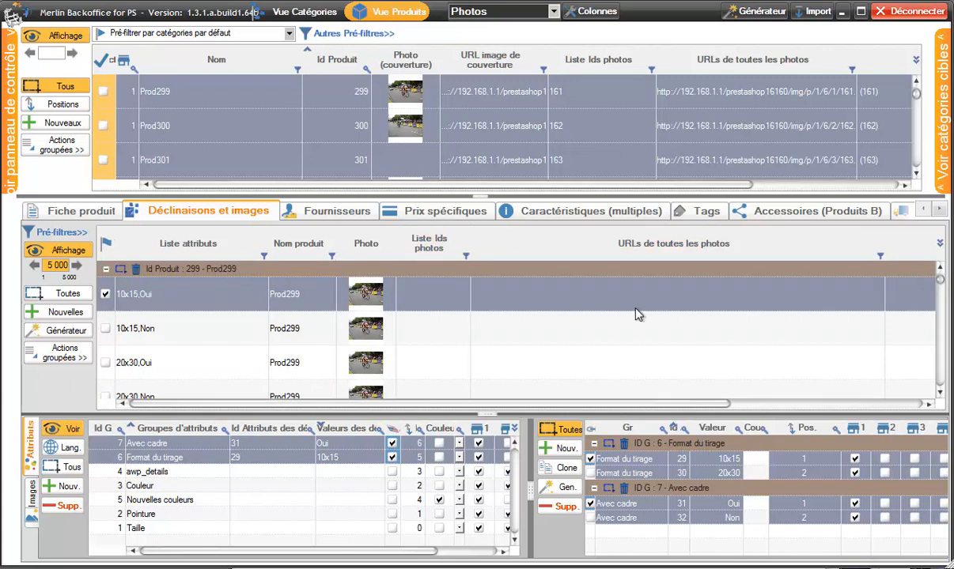
# - Switch the column layout to Prix and review the price impacts of the generated combinations
pyautogui.click(533, 12)
pyautogui.click(485, 154)
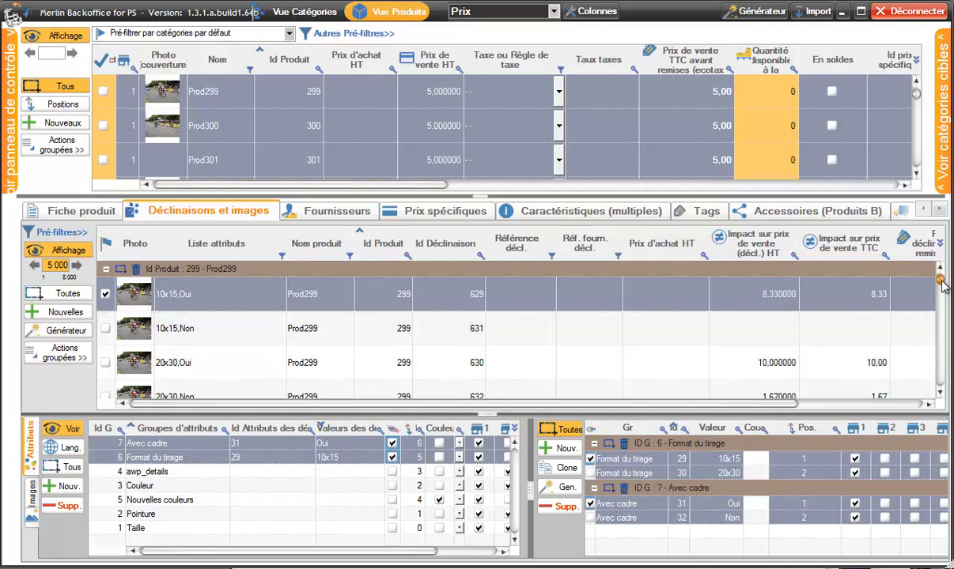
pyautogui.moveTo(941, 286); pyautogui.dragTo(941, 320)
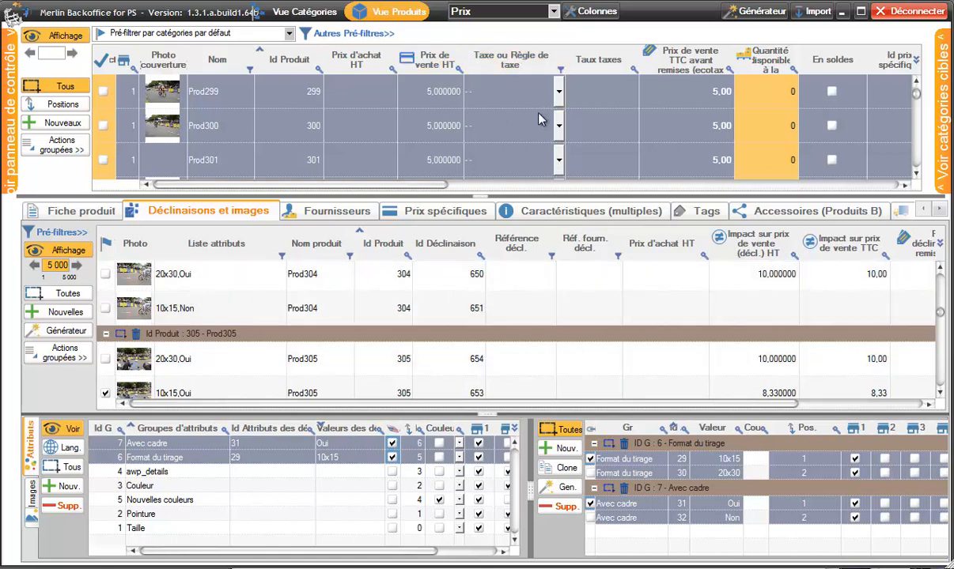
# - Set the tax rule of product Prod299 to FR Taux standard (20%)
pyautogui.click(559, 94)
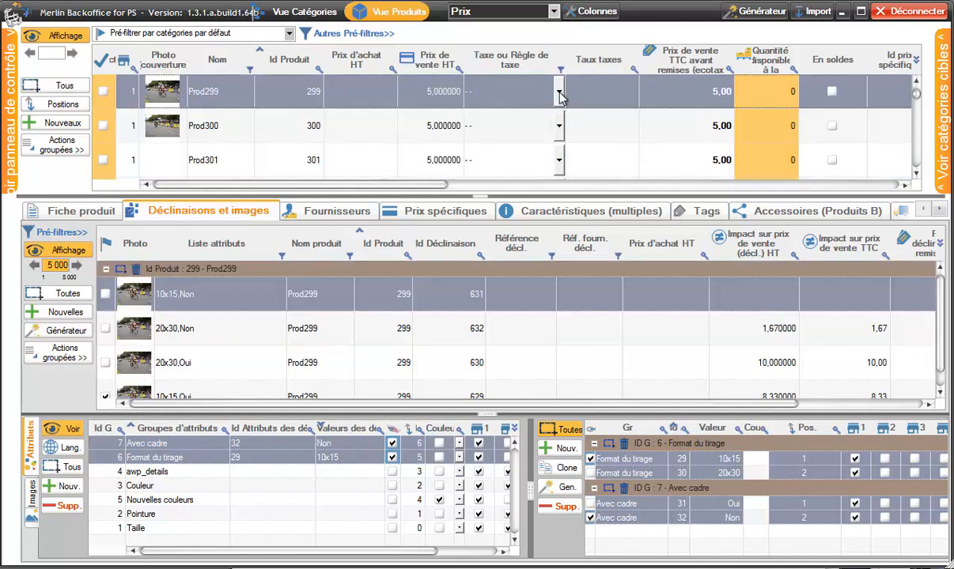
pyautogui.click(560, 94)
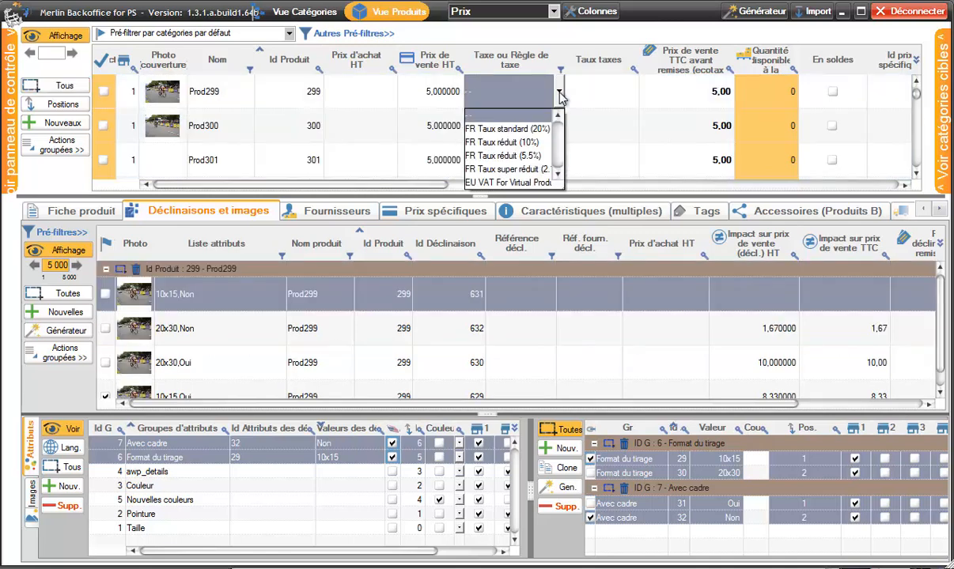
pyautogui.click(525, 130)
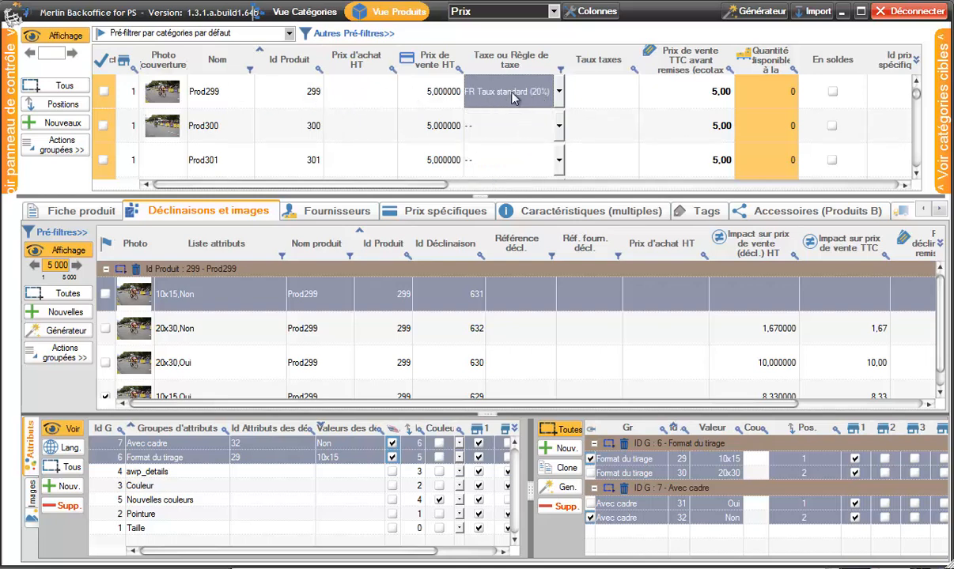
# - Copy Prod299's FR Taux standard (20%) tax rule to the entire tax column, and turn off the combinations display
pyautogui.rightClick(513, 95)
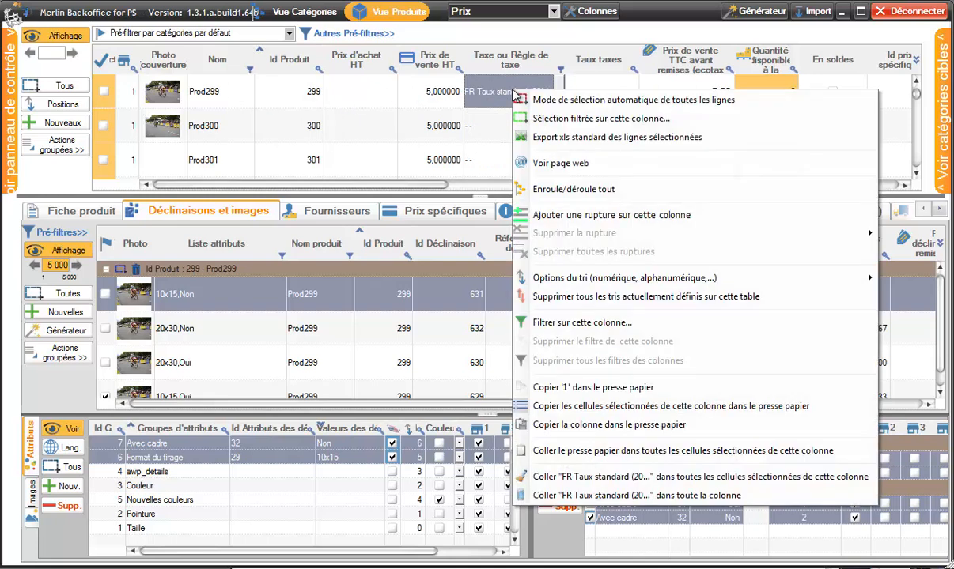
pyautogui.click(587, 496)
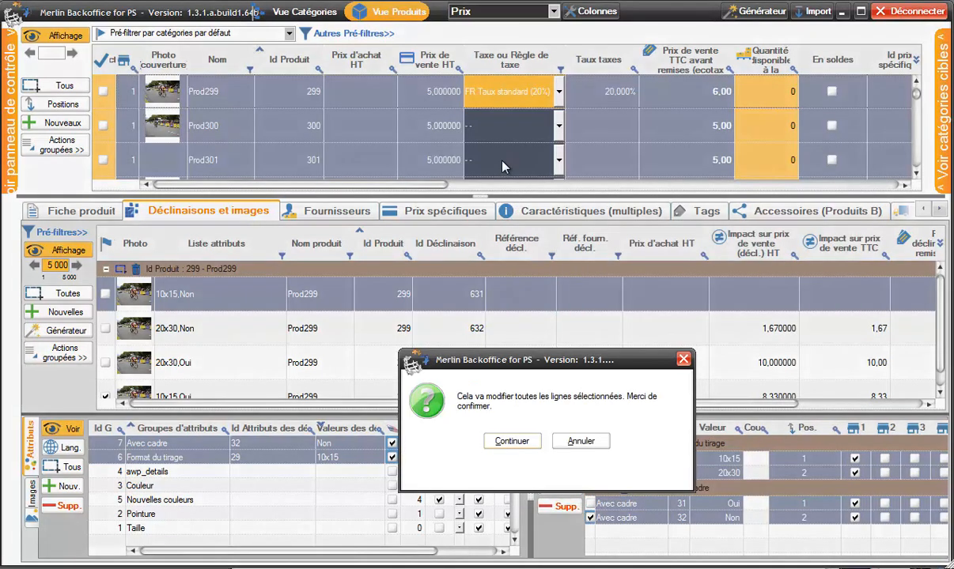
pyautogui.click(522, 448)
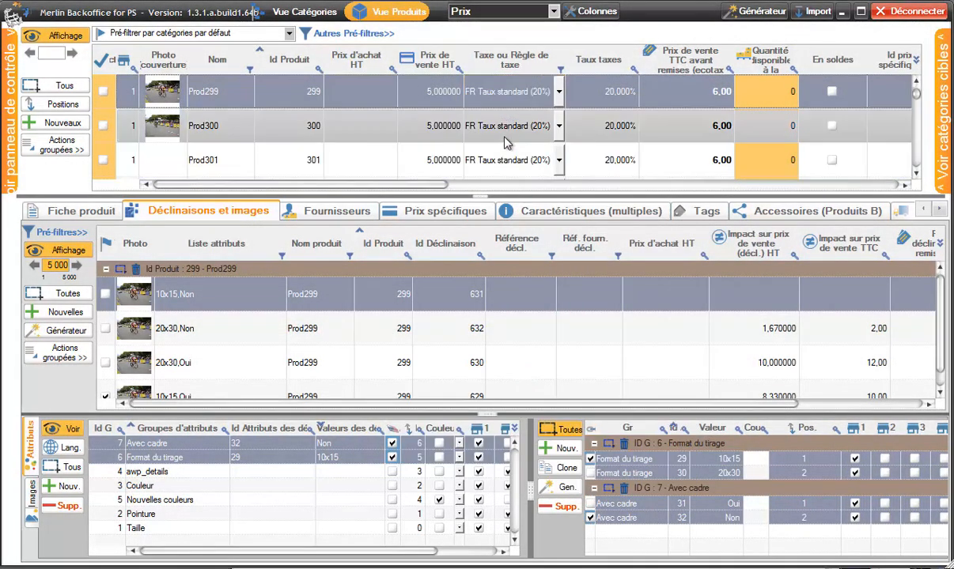
pyautogui.click(57, 250)
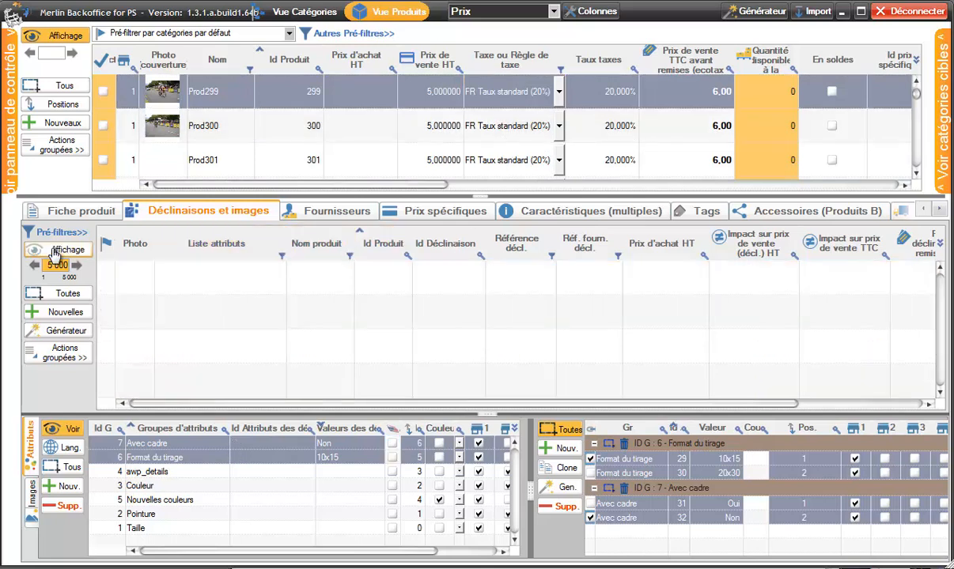